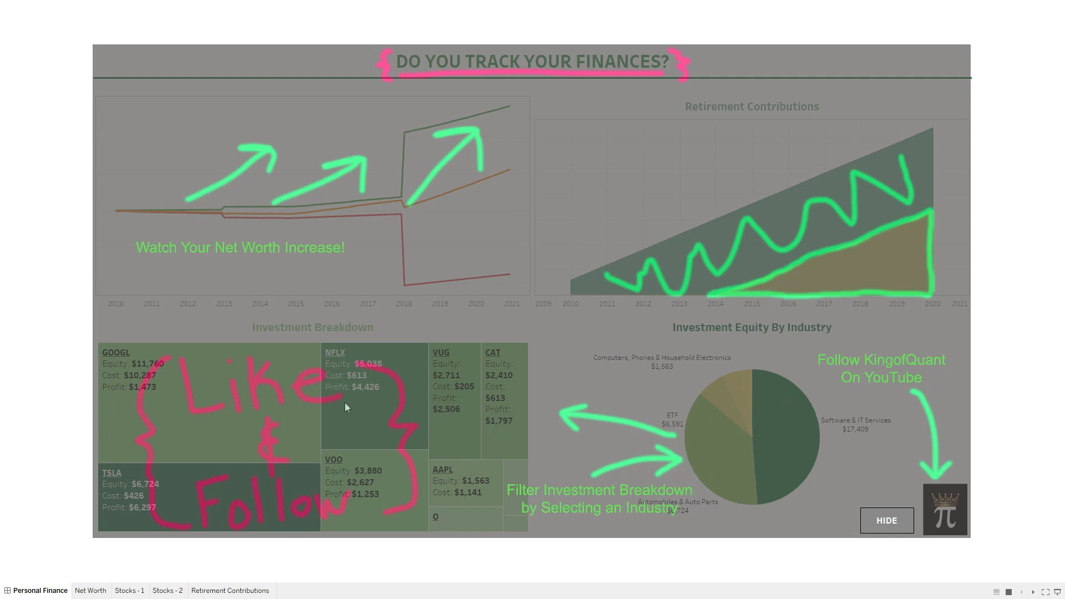
- Hide the annotation overlay and filter the treemap to Automobiles, Software & IT Services, then ETF
click(884, 523)
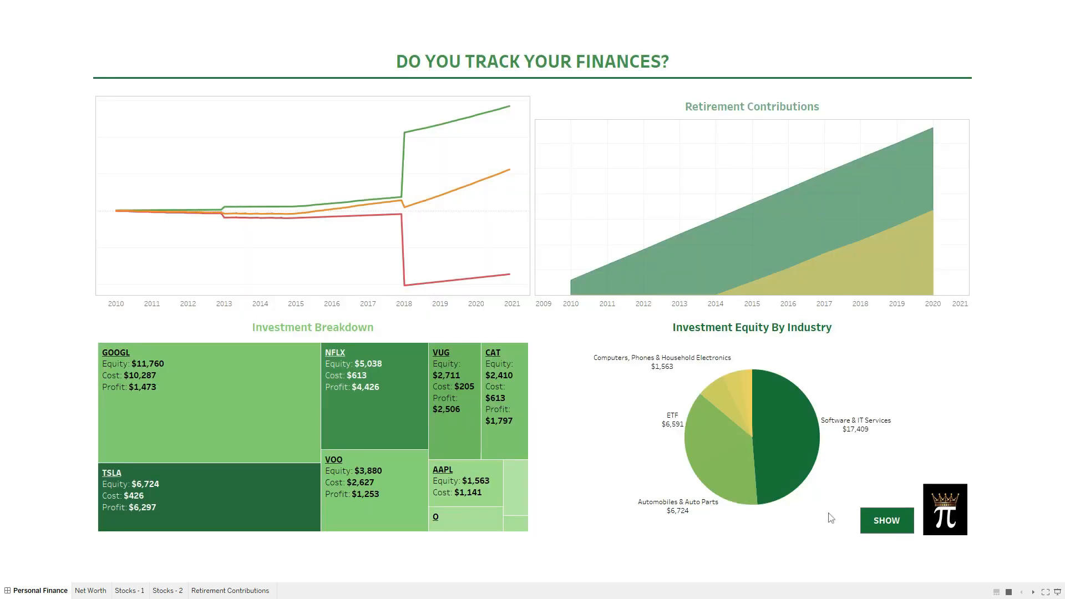
click(727, 477)
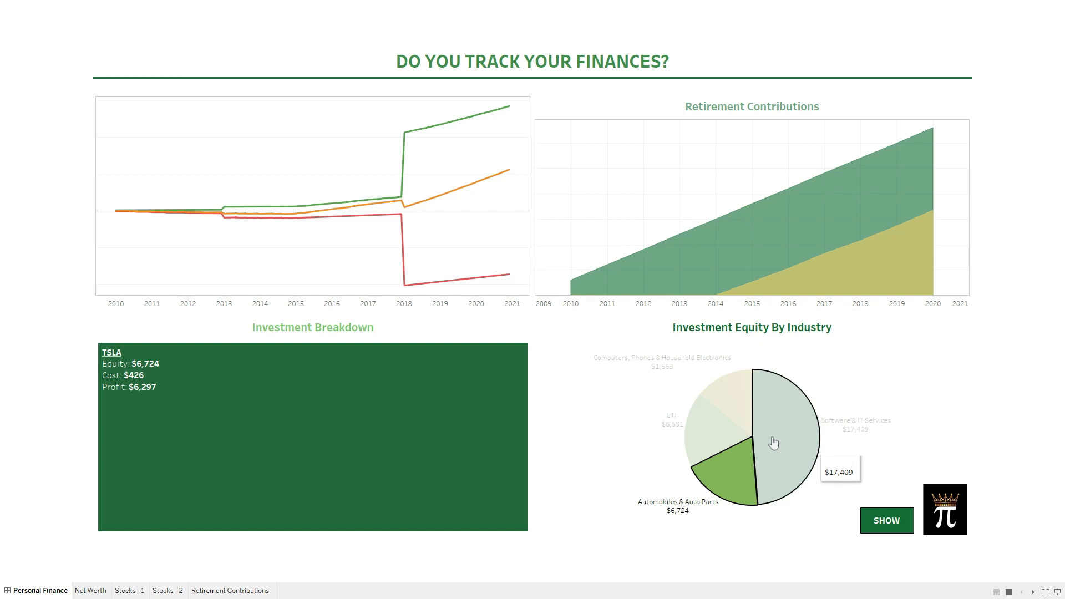
click(759, 411)
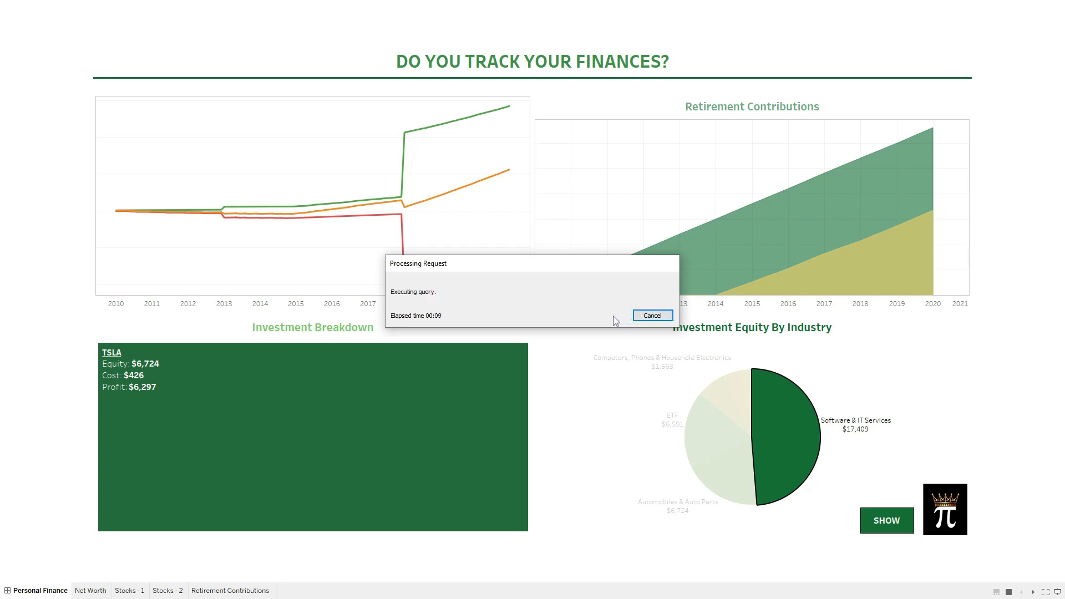
mouse_move(730, 417)
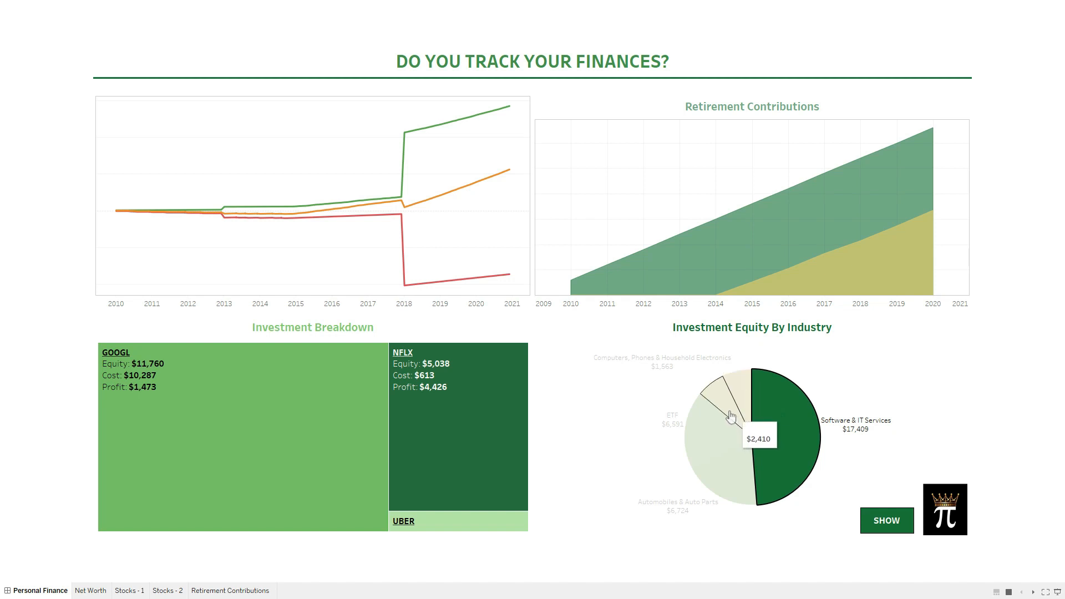
mouse_move(704, 429)
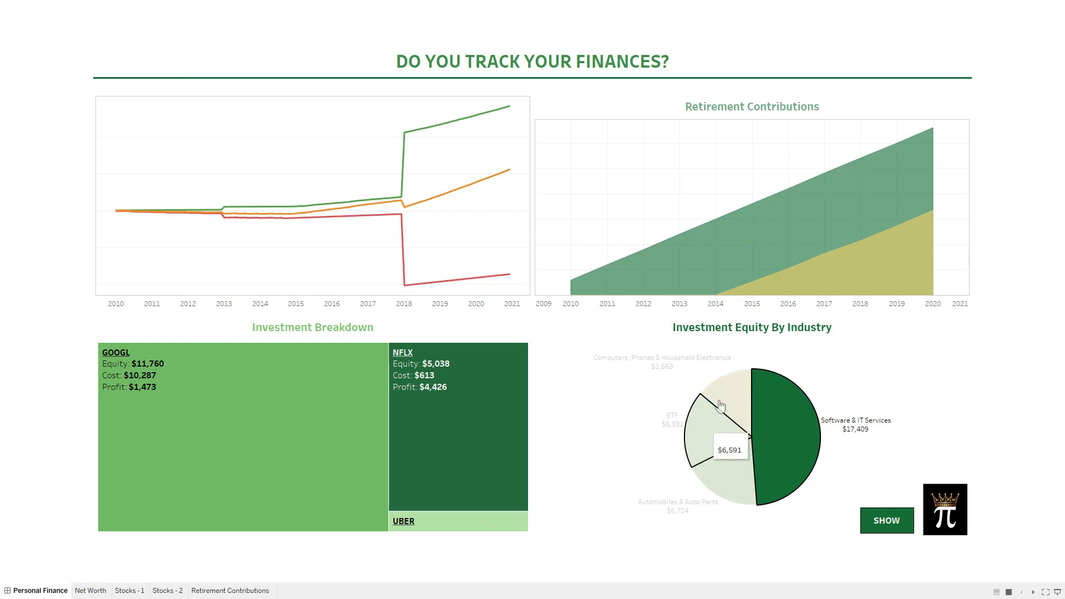
click(720, 407)
- Filter the treemap to CAT, AAPL, O, ETF and Automobiles, then go to the Net Worth worksheet
click(716, 383)
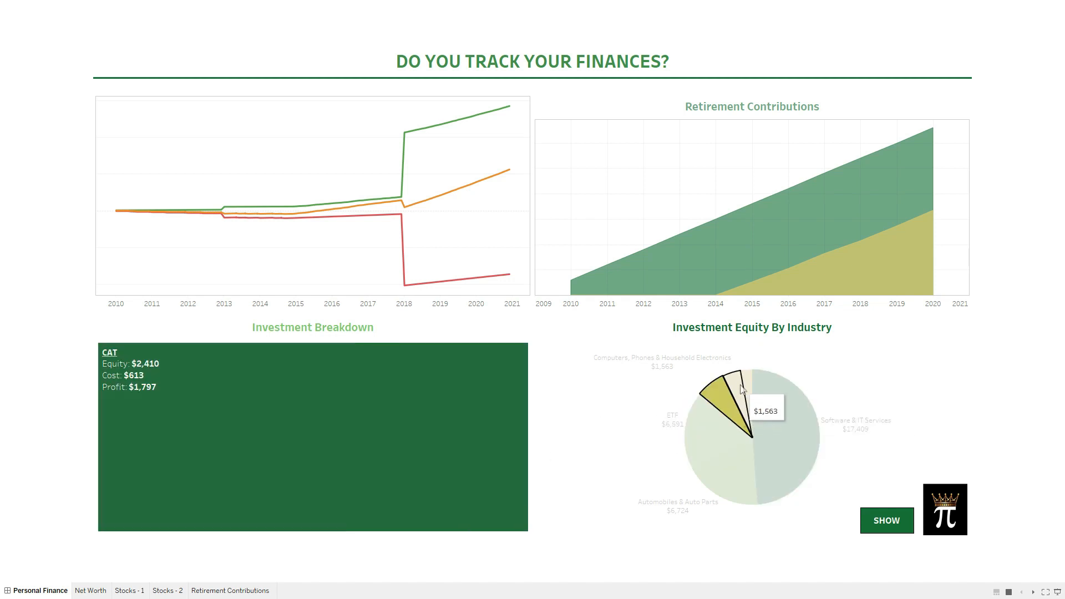
click(741, 386)
click(744, 376)
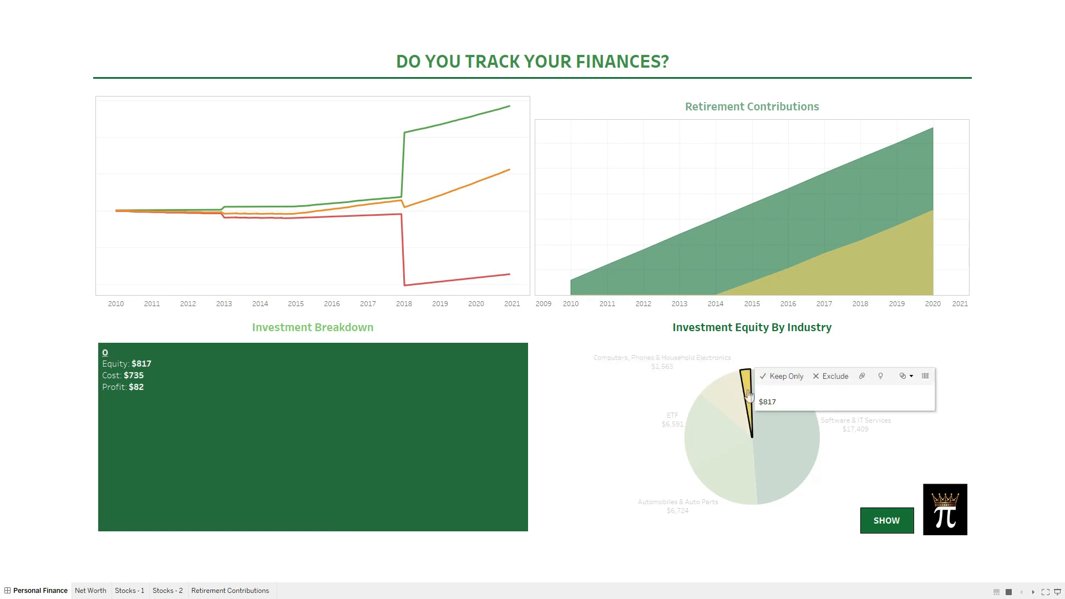
click(717, 455)
click(724, 492)
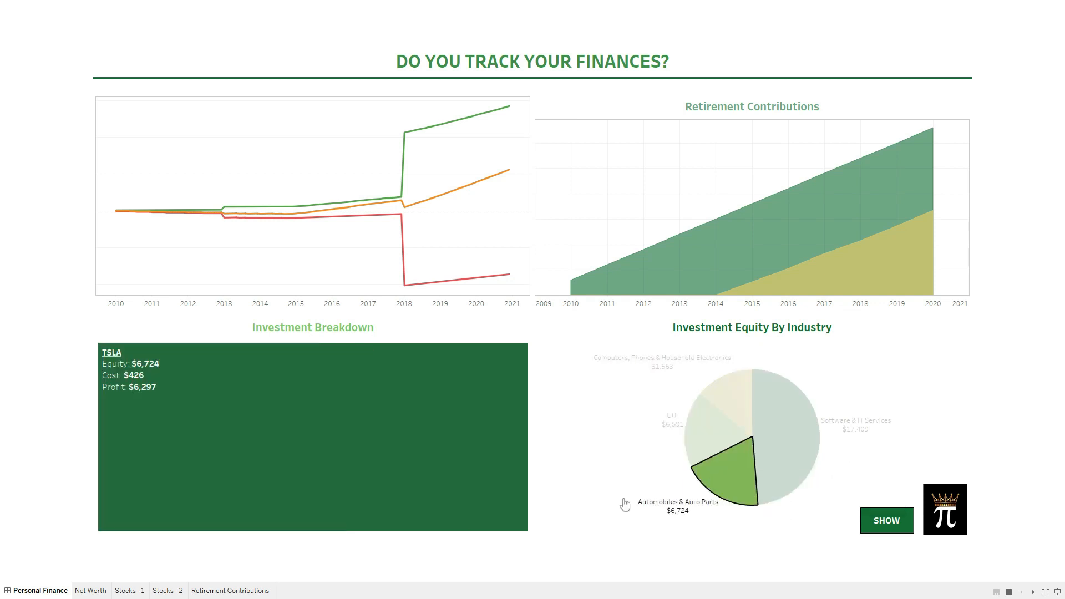
mouse_move(689, 511)
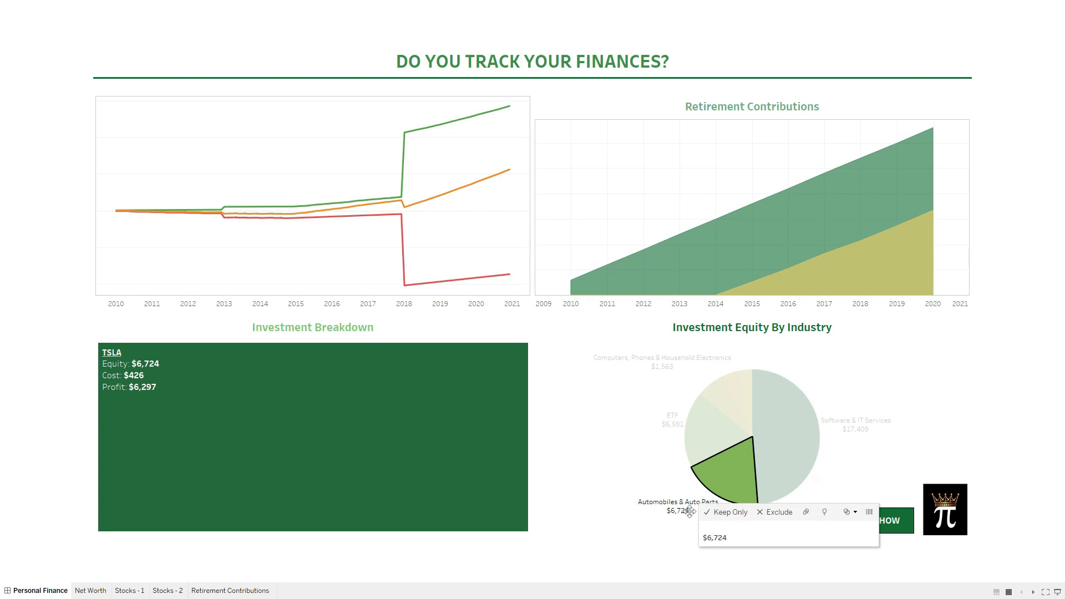
click(544, 399)
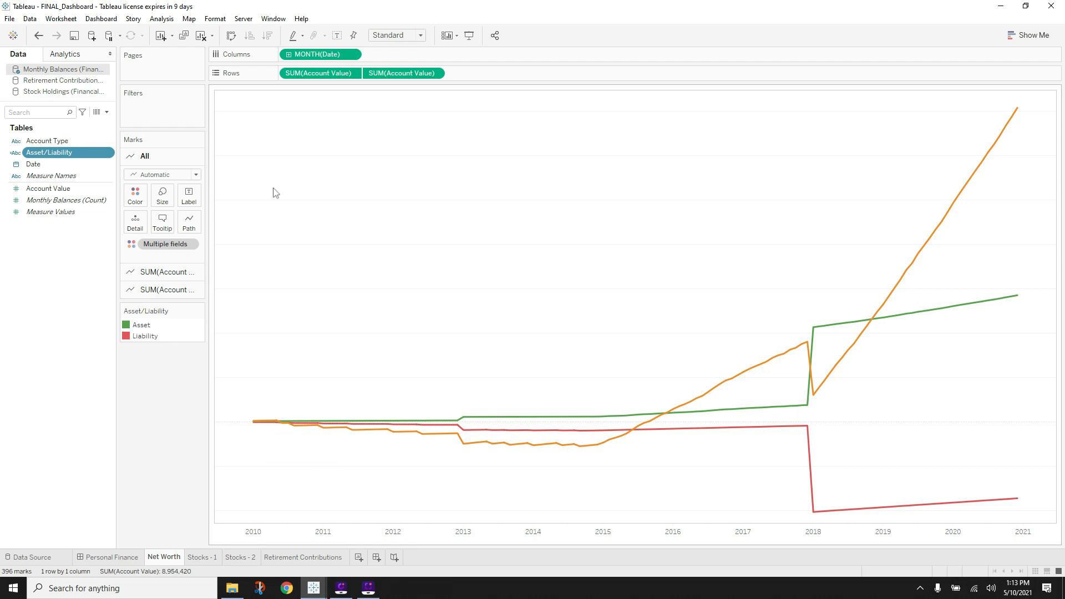
- Bring the Book1 workbook to the front and show its Monthly Balances data source table
mouse_move(617, 429)
click(313, 588)
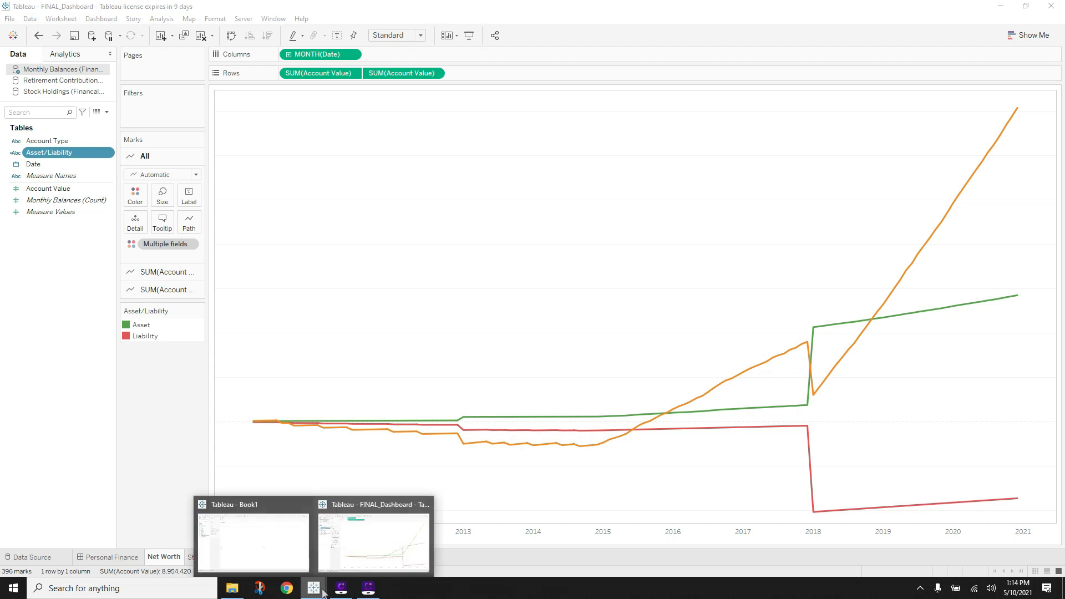
click(280, 548)
click(34, 556)
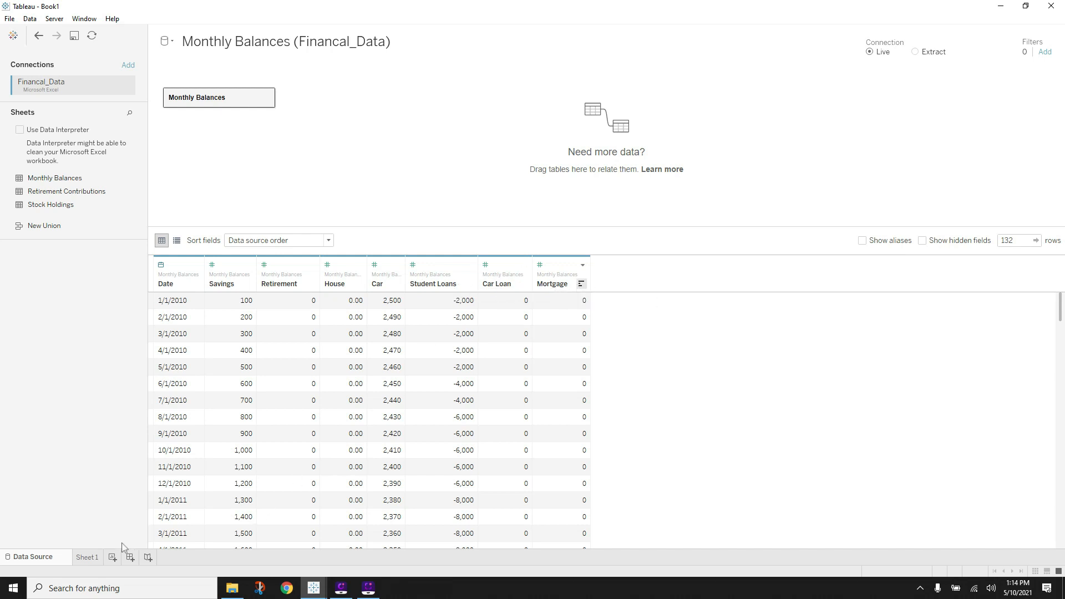
- Select the Savings through Mortgage account columns and pivot them into rows
click(91, 560)
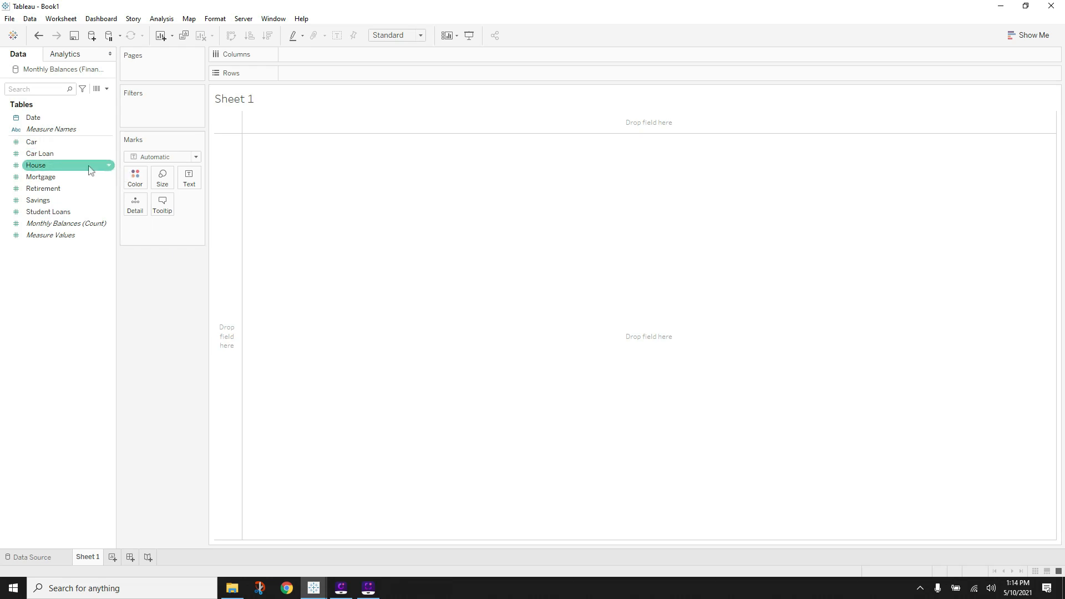
mouse_move(75, 118)
mouse_down()
mouse_move(115, 111)
mouse_move(66, 122)
mouse_up()
click(32, 556)
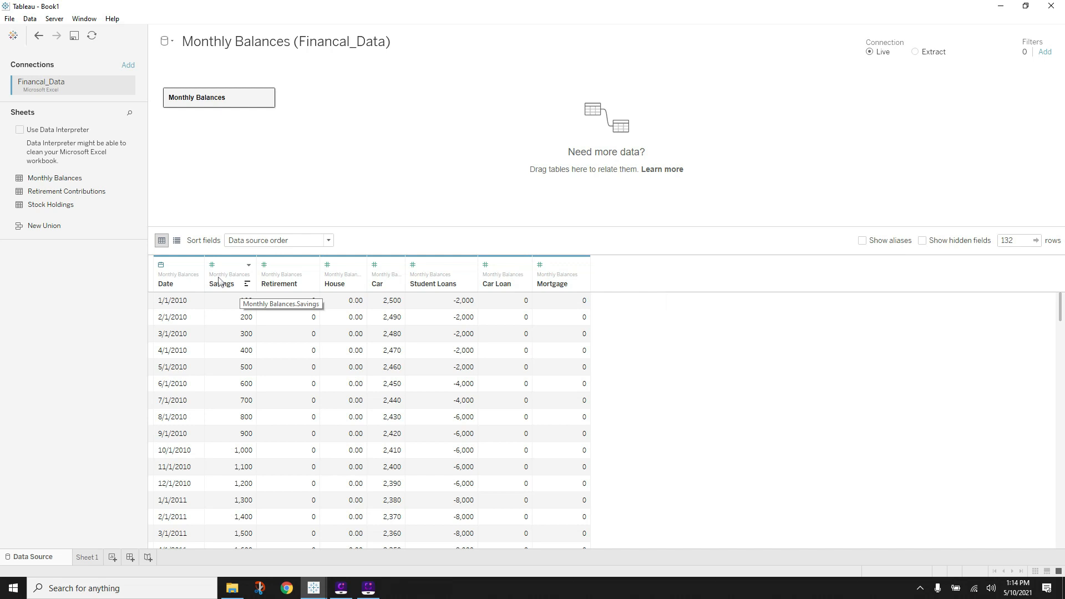
click(220, 282)
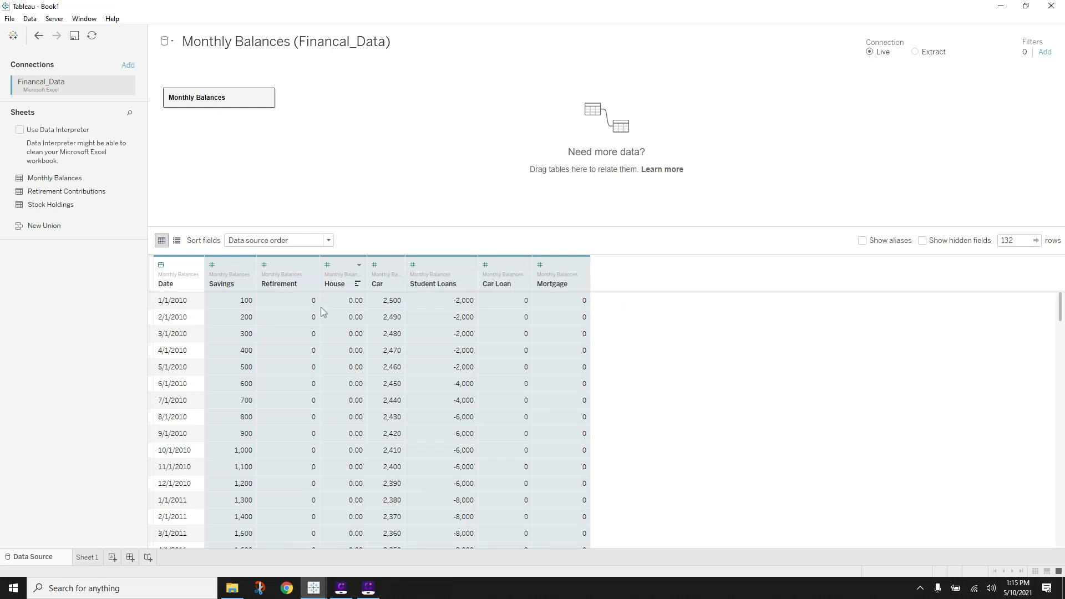
right_click(554, 282)
click(581, 346)
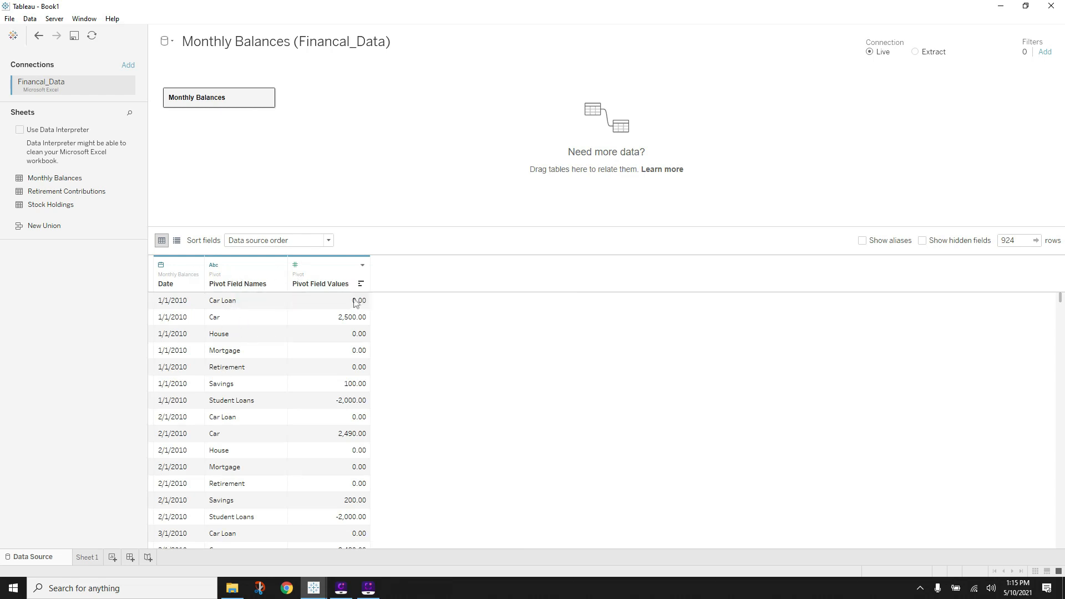
- Rename the pivot columns to Account Name and Account Field
double_click(234, 285)
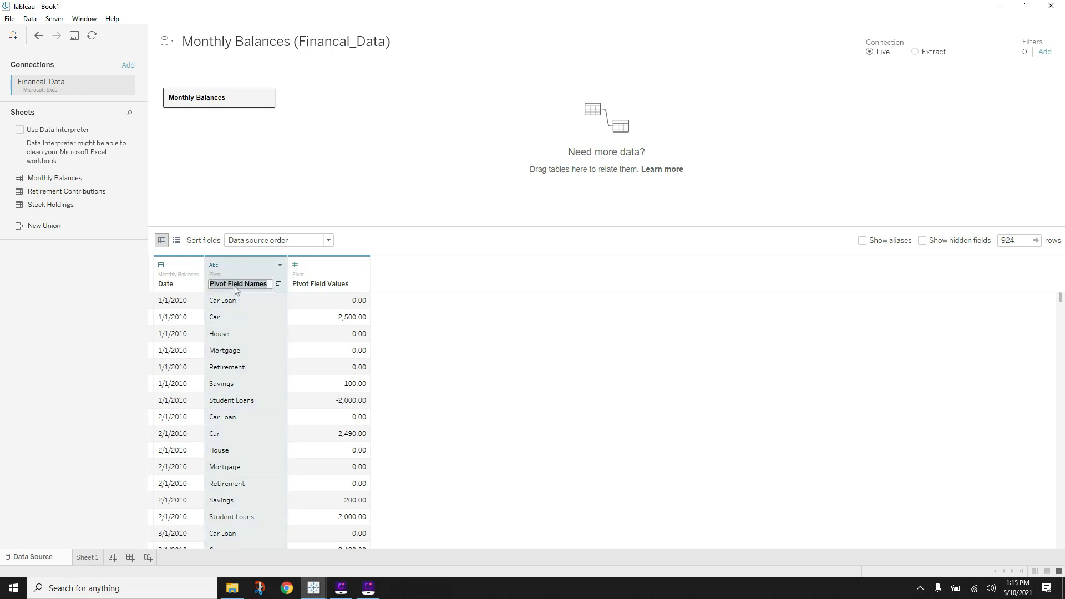
text(Ac)
double_click(340, 287)
text(A)
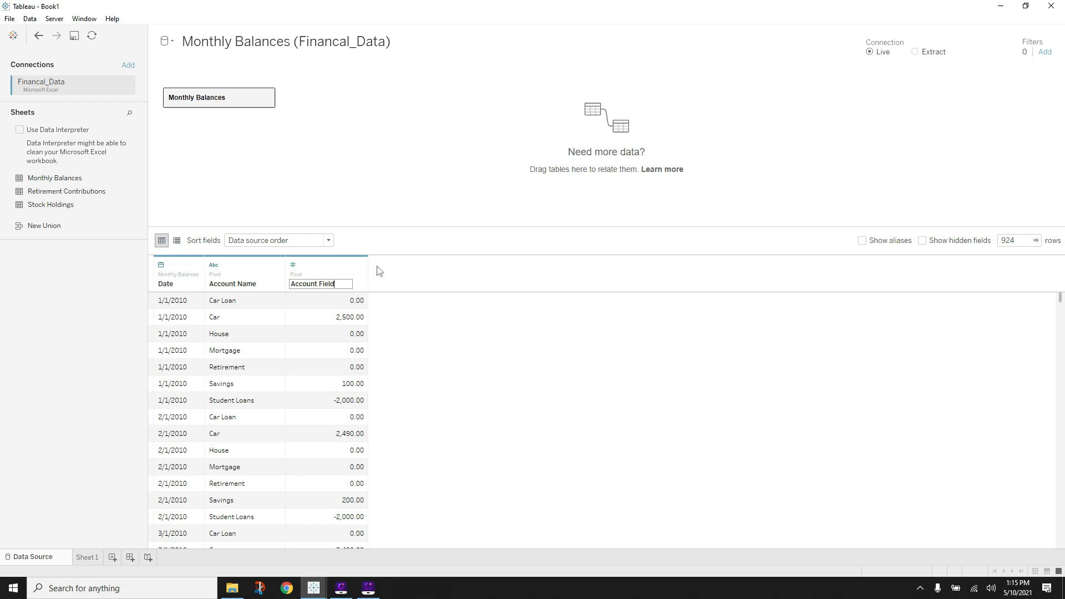
click(423, 292)
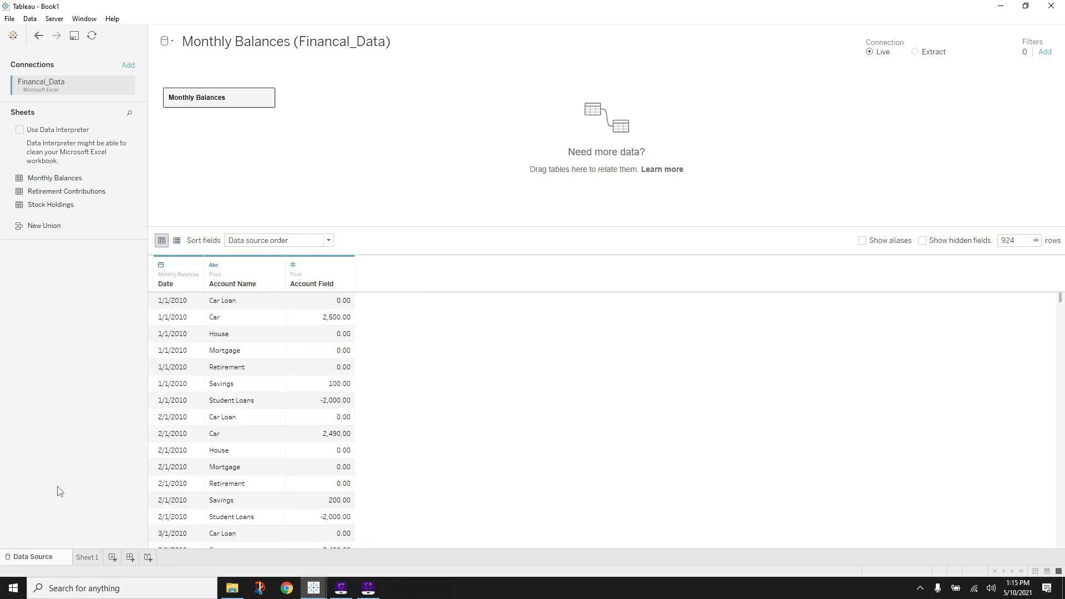
- Put Date on Columns in Sheet 1 as a continuous Month
click(84, 557)
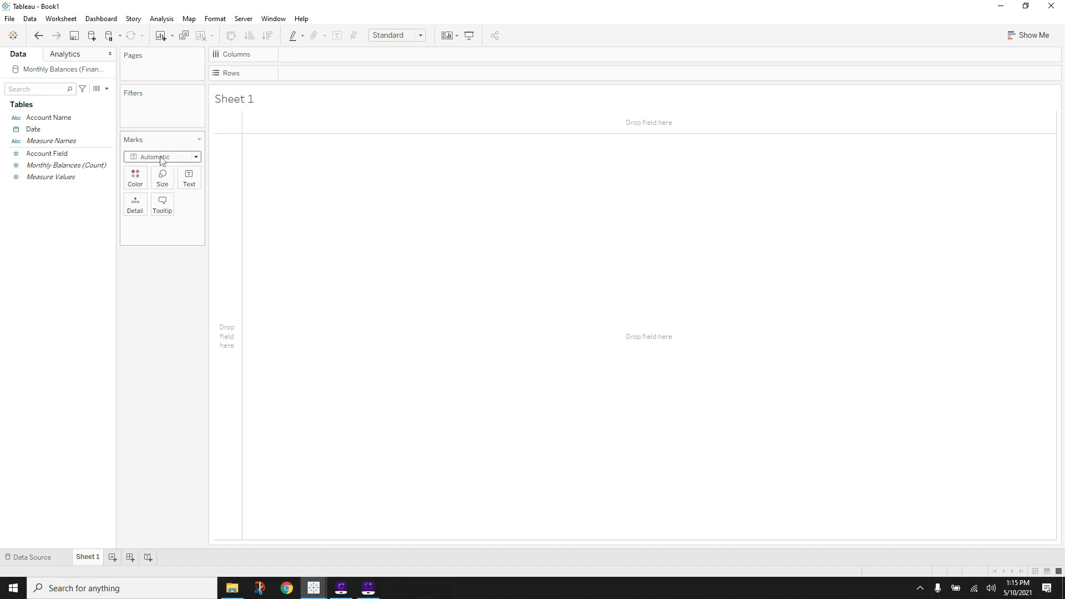
click(51, 127)
drag(52, 128, 320, 62)
click(353, 55)
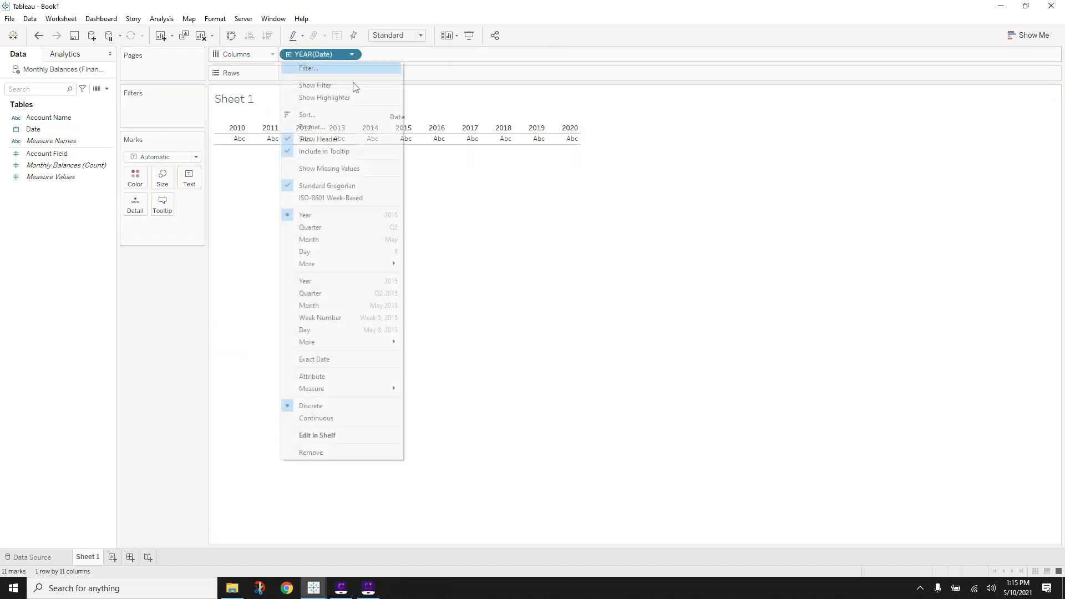
click(325, 308)
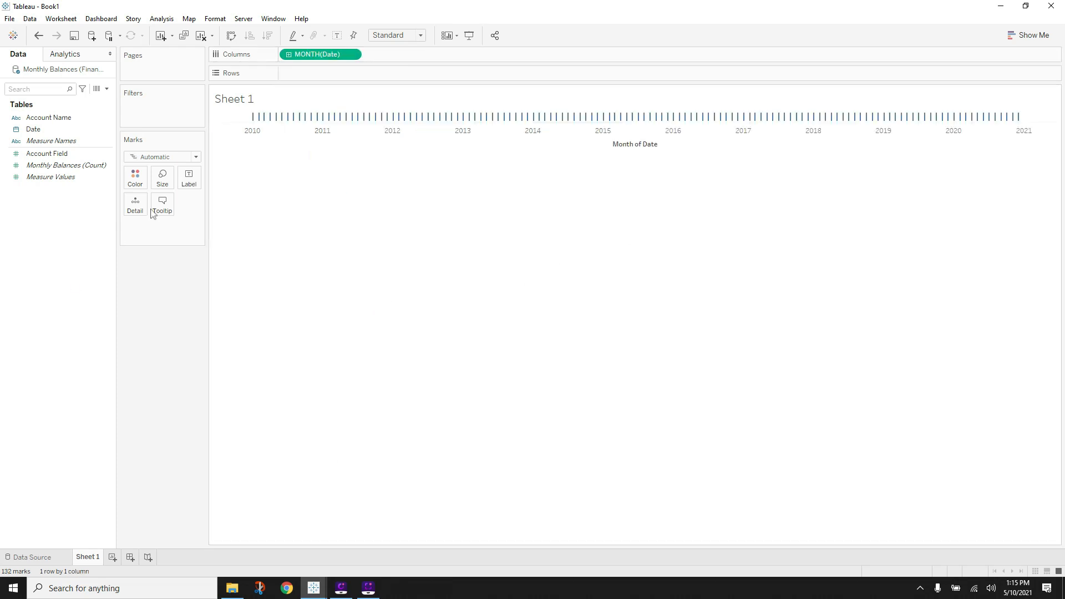
click(59, 166)
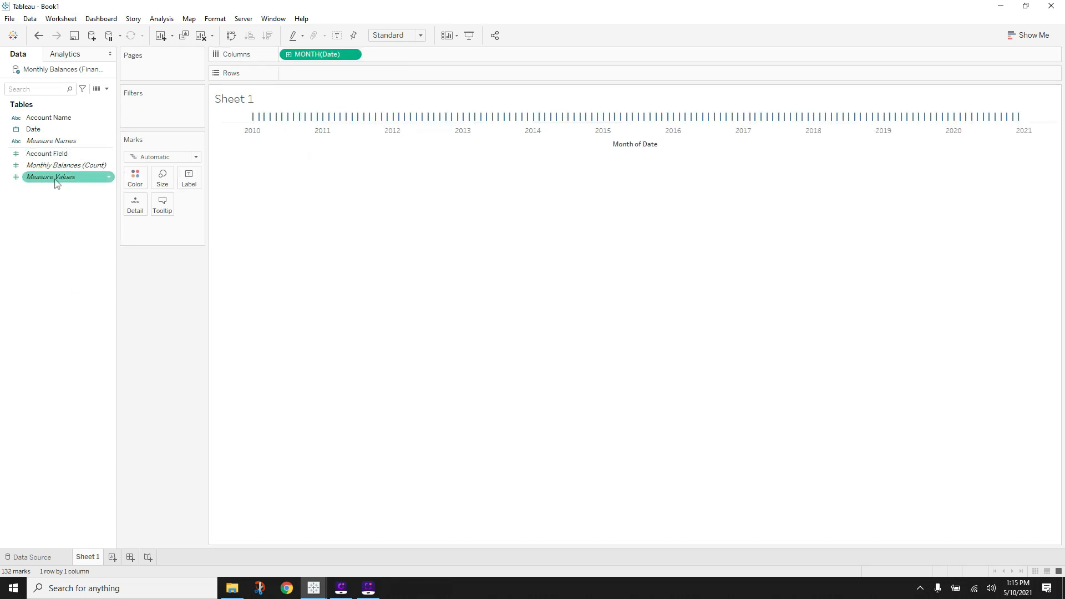
click(54, 143)
click(83, 117)
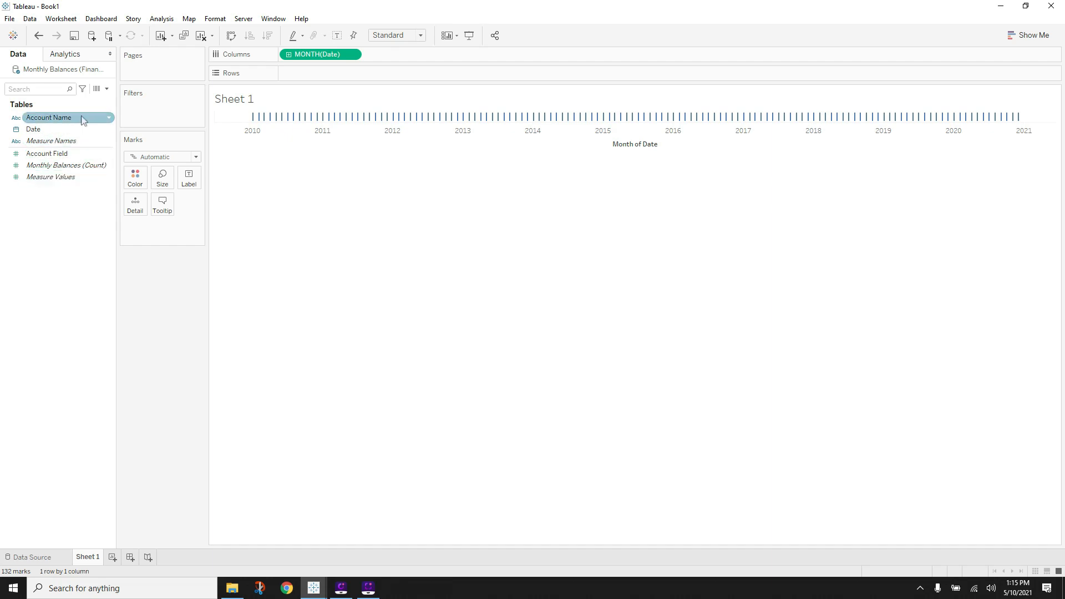
click(73, 154)
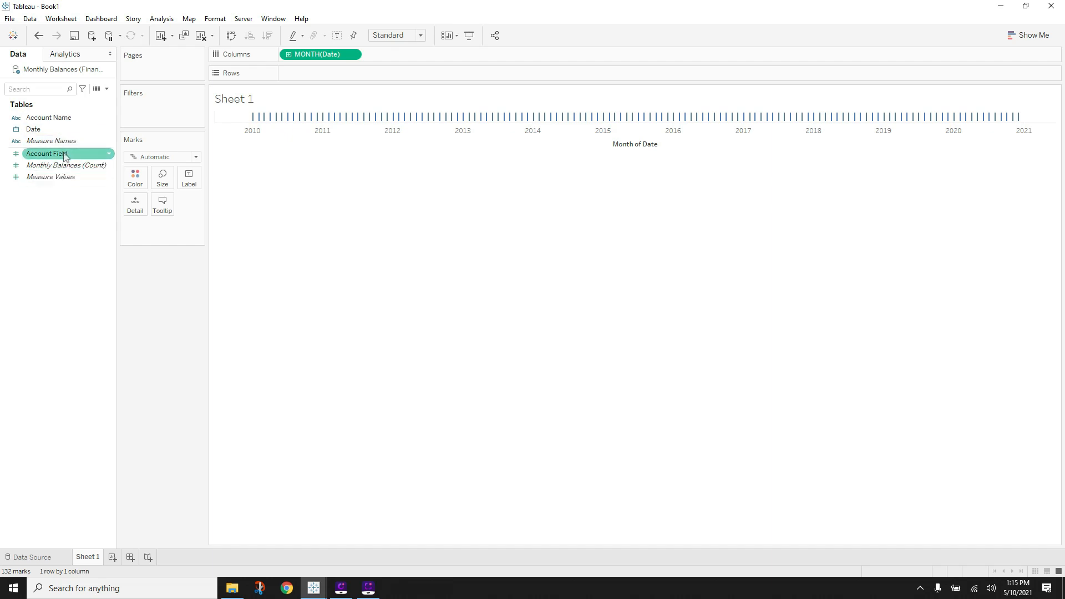
- Rename the Account Field column to Account Value, then return to Sheet 1
click(42, 557)
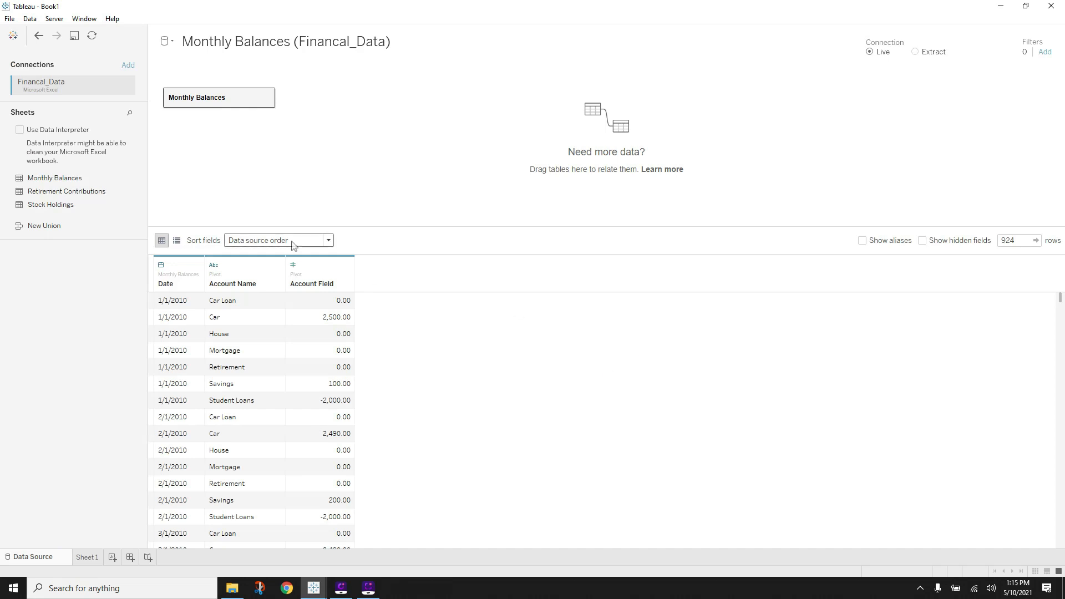
right_click(329, 283)
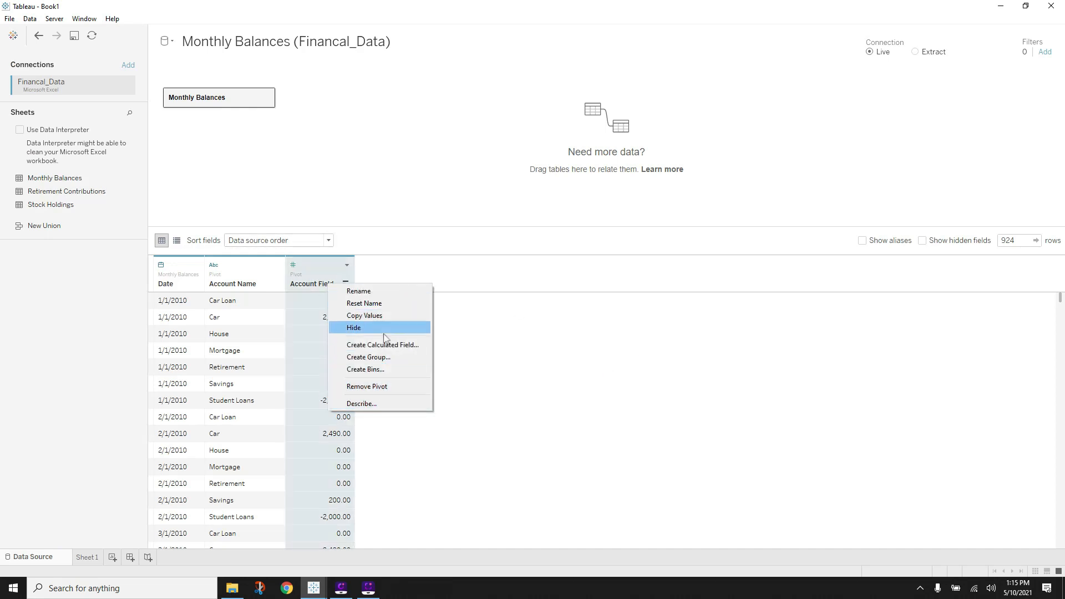
click(375, 292)
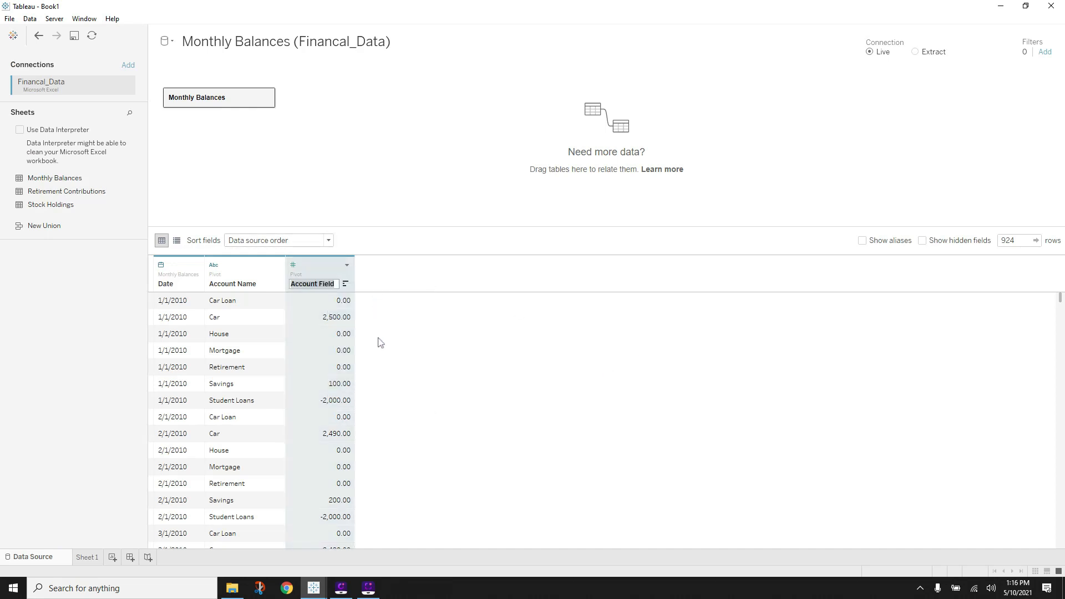
key(Right)
text(Value)
key(Return)
click(87, 557)
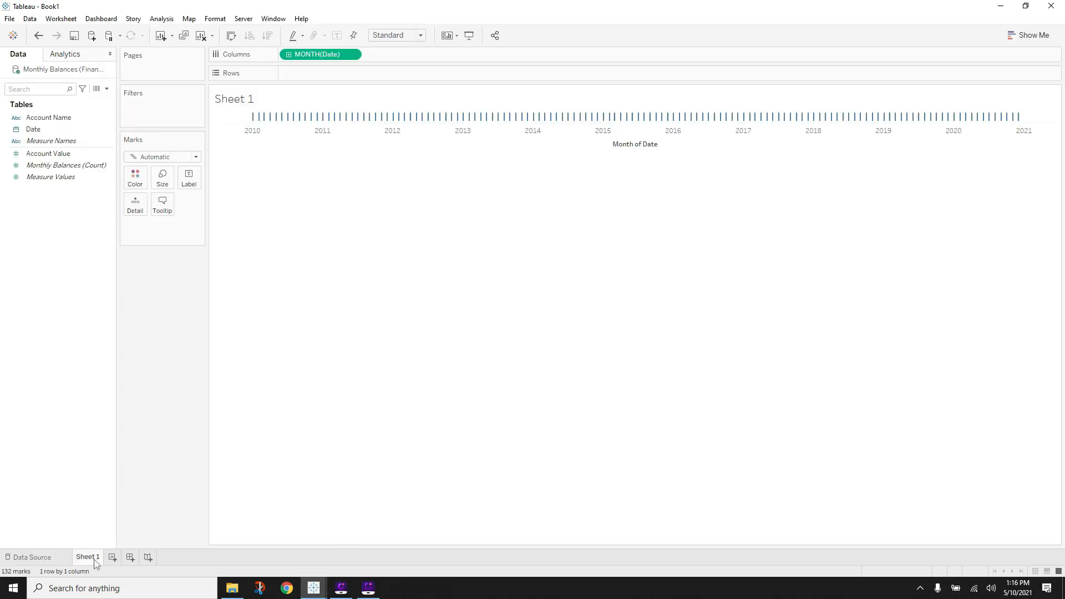
drag(48, 153, 327, 74)
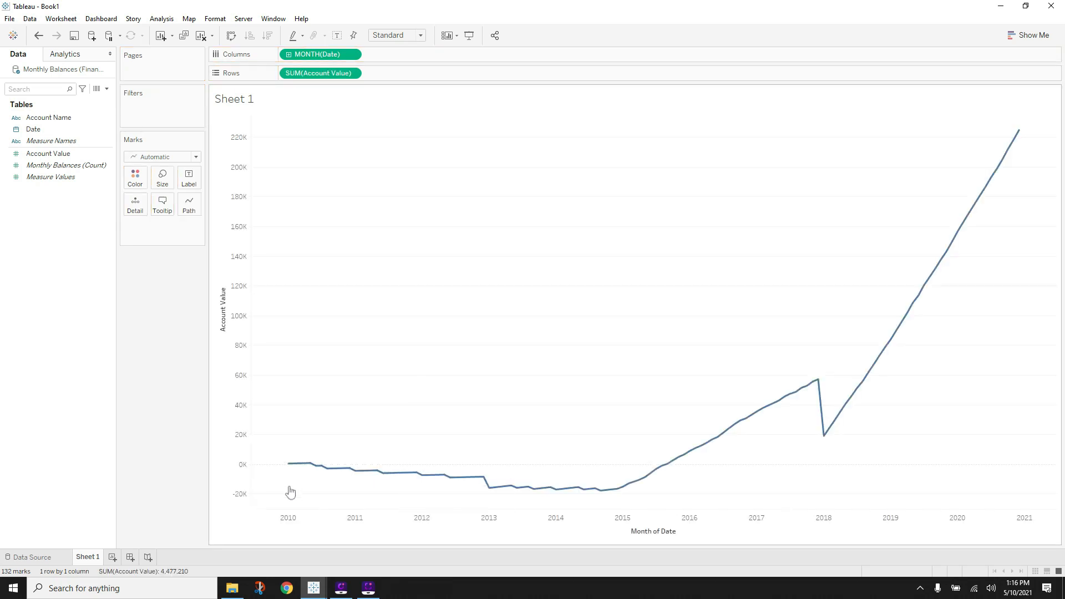
click(313, 587)
click(360, 545)
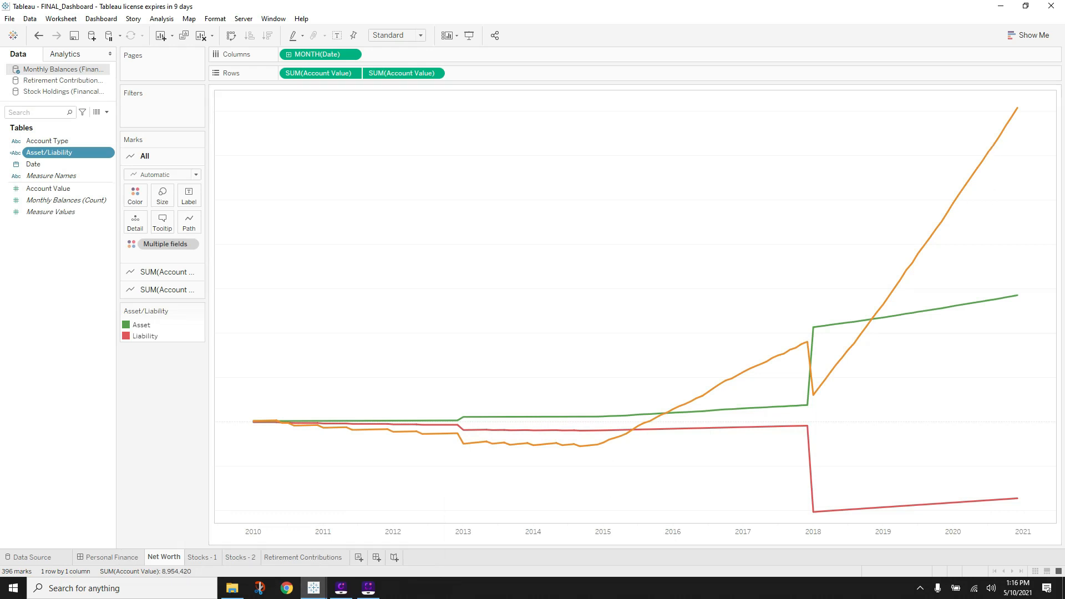
click(313, 587)
click(249, 538)
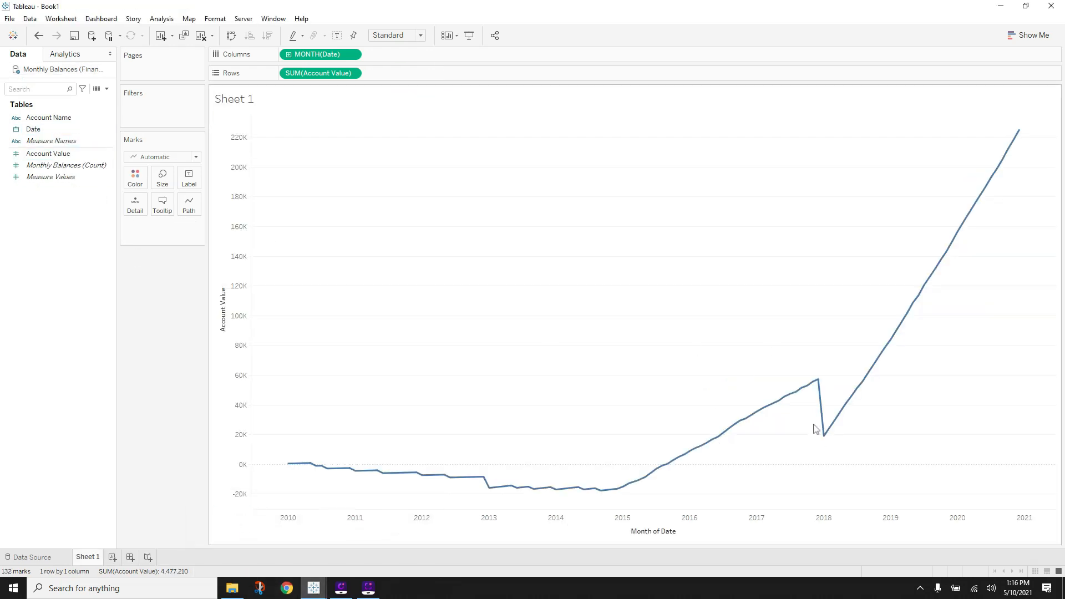
mouse_move(816, 383)
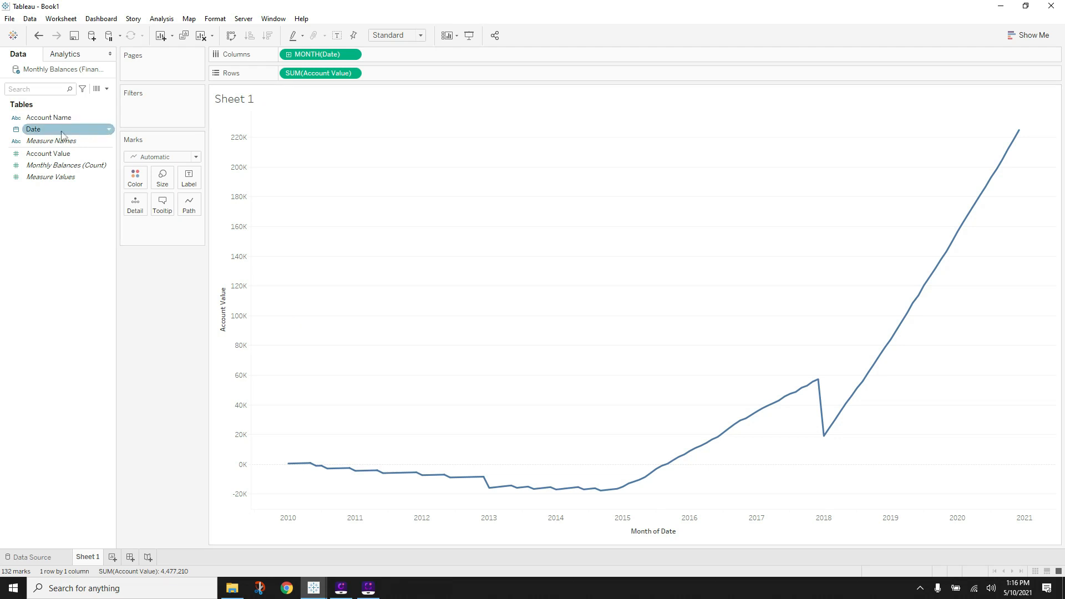
click(50, 155)
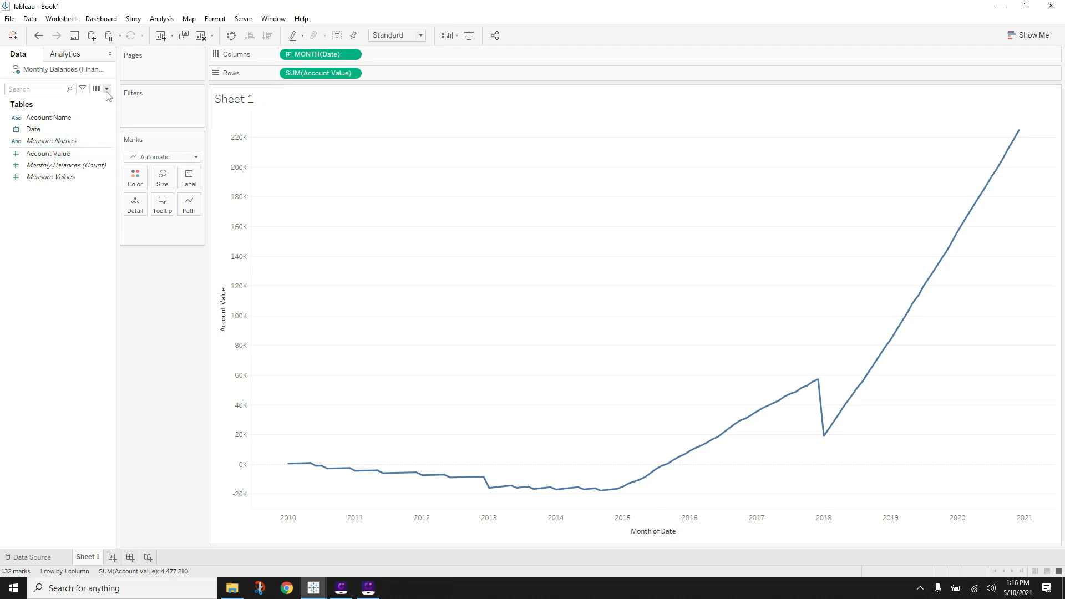
click(107, 92)
click(73, 111)
- Start a new calculated field named Asset/Liability
click(644, 166)
click(107, 89)
click(61, 100)
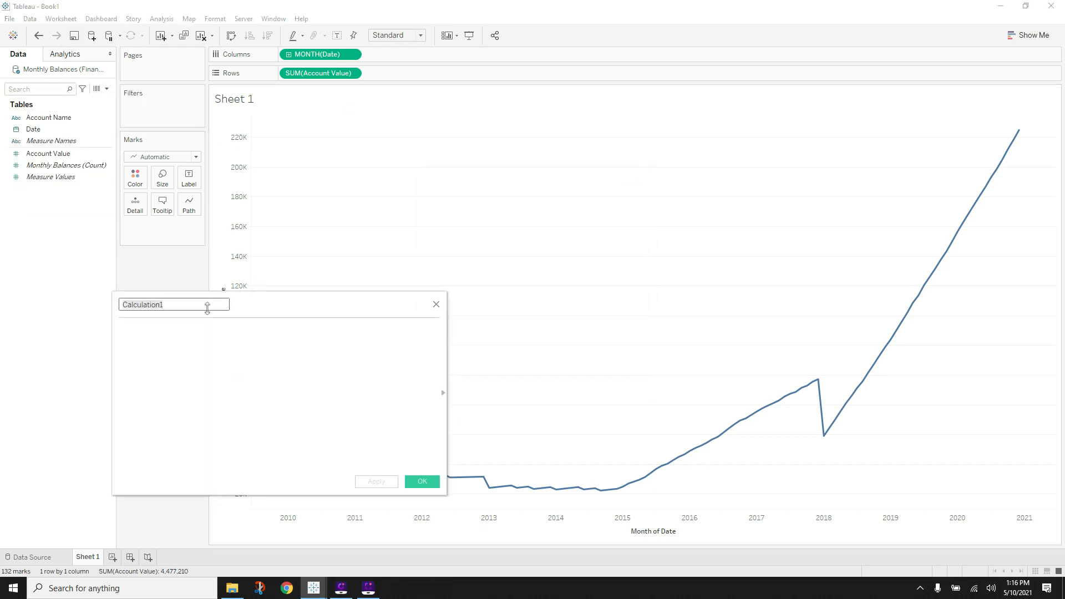
text(Asset/Liability)
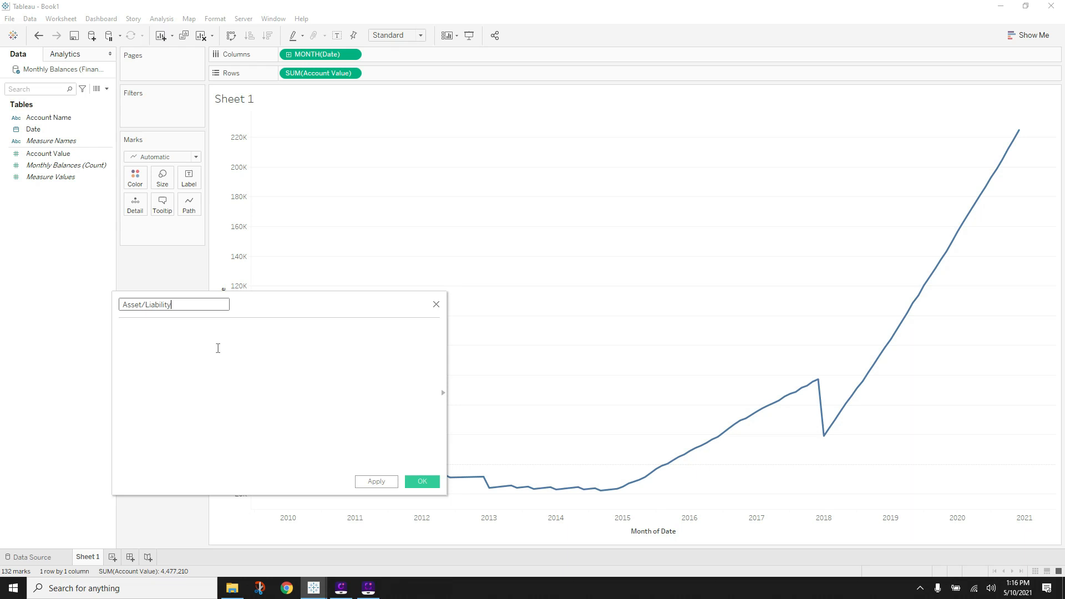
- Begin the formula with IF ([Account Value])
click(215, 347)
text(If)
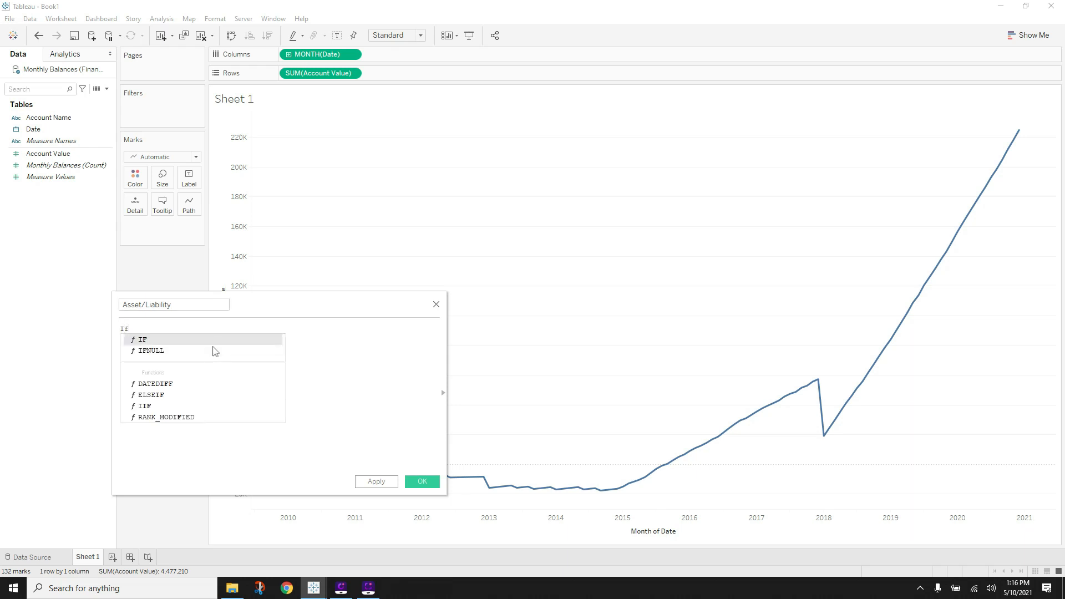
double_click(209, 350)
key(BackSpace)
key(BackSpace)
key(BackSpace)
key(BackSpace)
key(BackSpace)
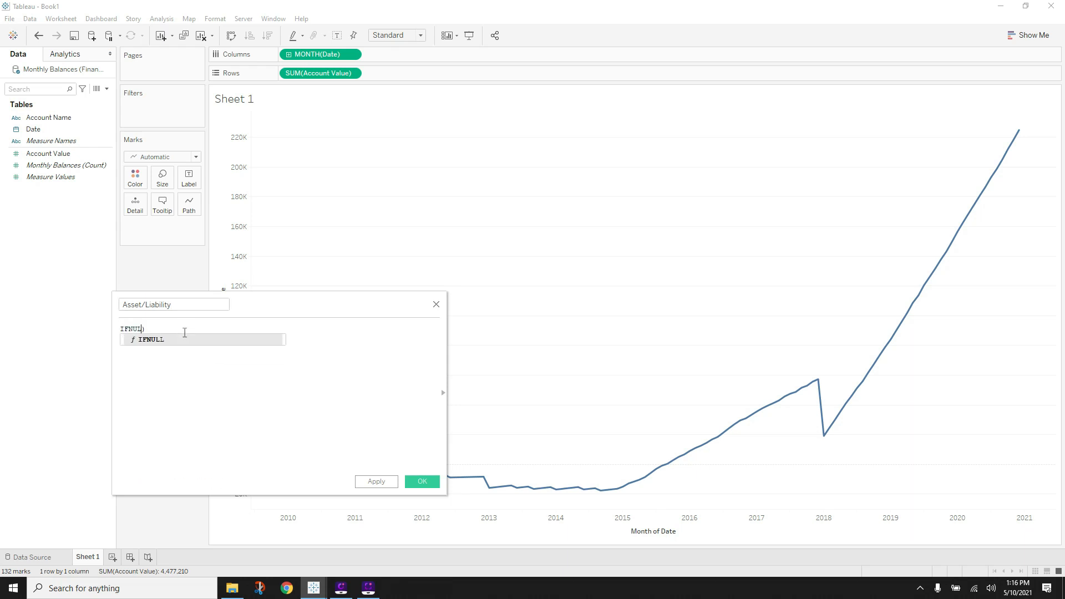
text(()
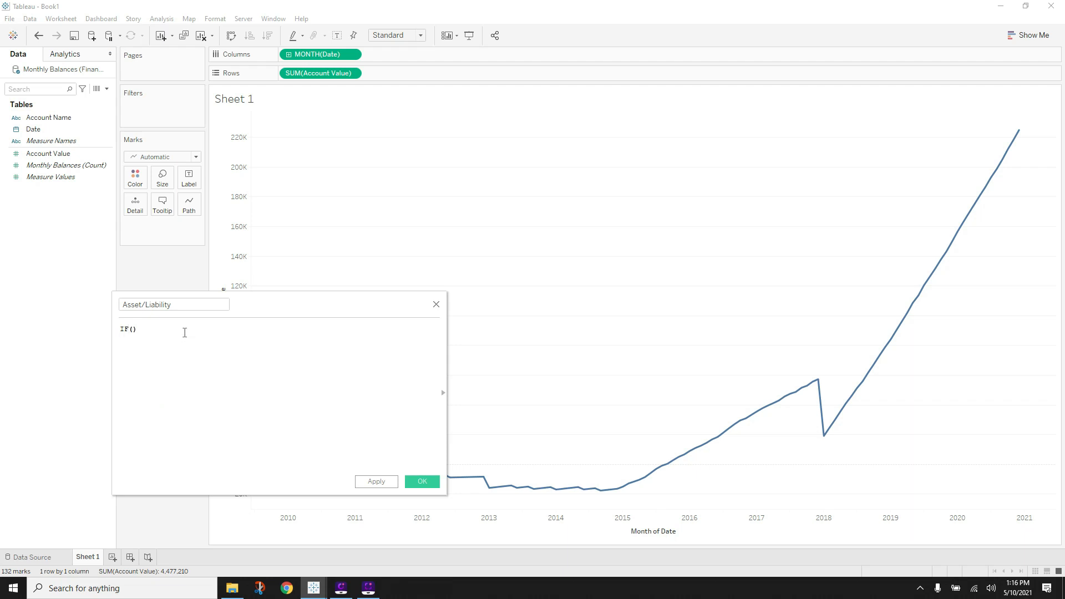
text(accou)
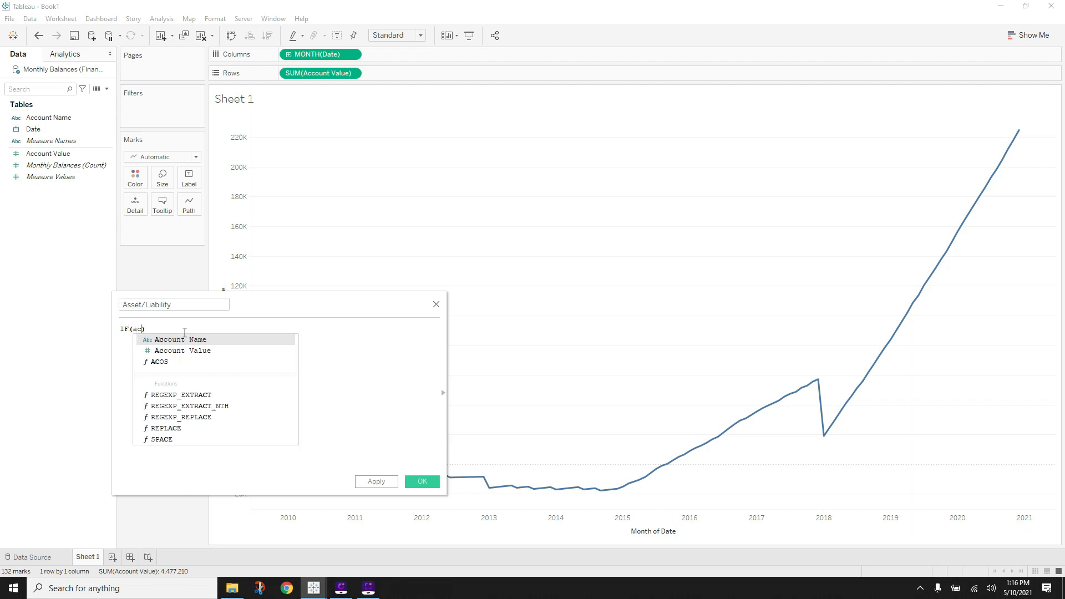
text(n)
key(Return)
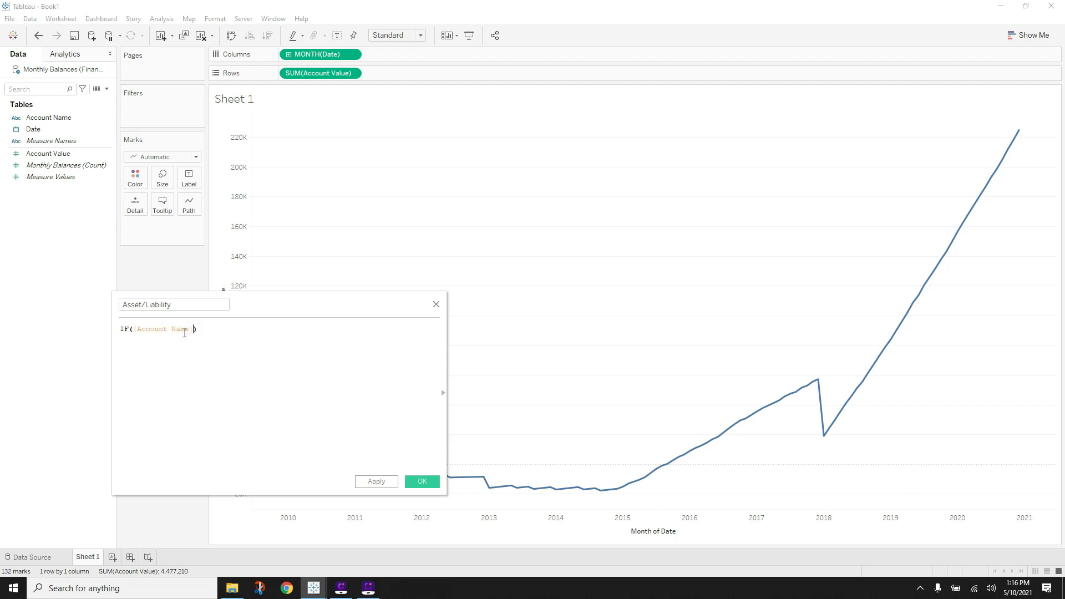
key(BackSpace)
key(BackSpace)
key(BackSpace)
key(BackSpace)
key(BackSpace)
text(v)
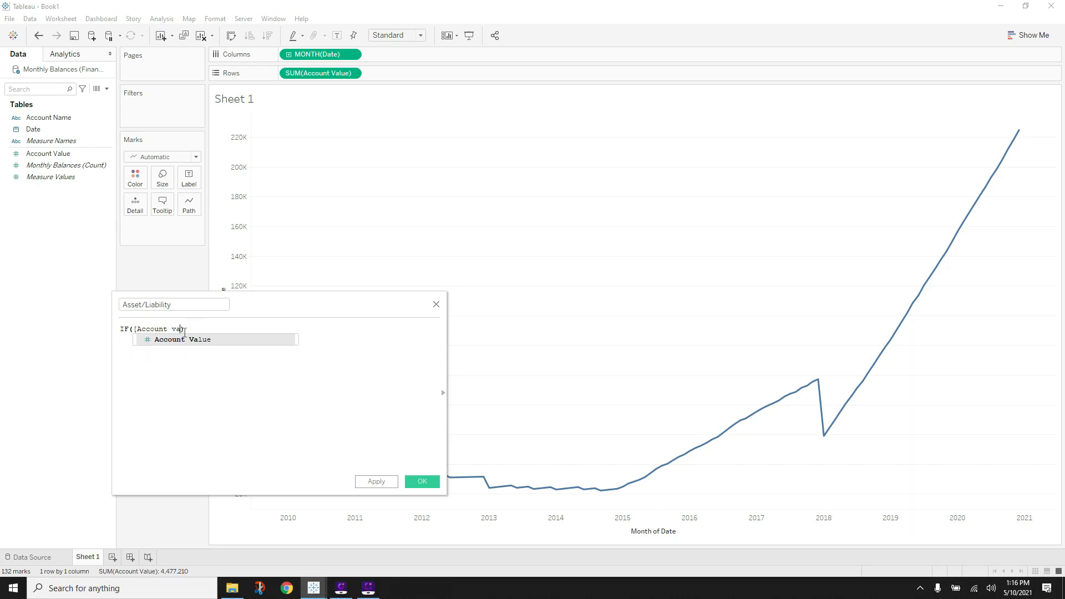
text(a)
key(Return)
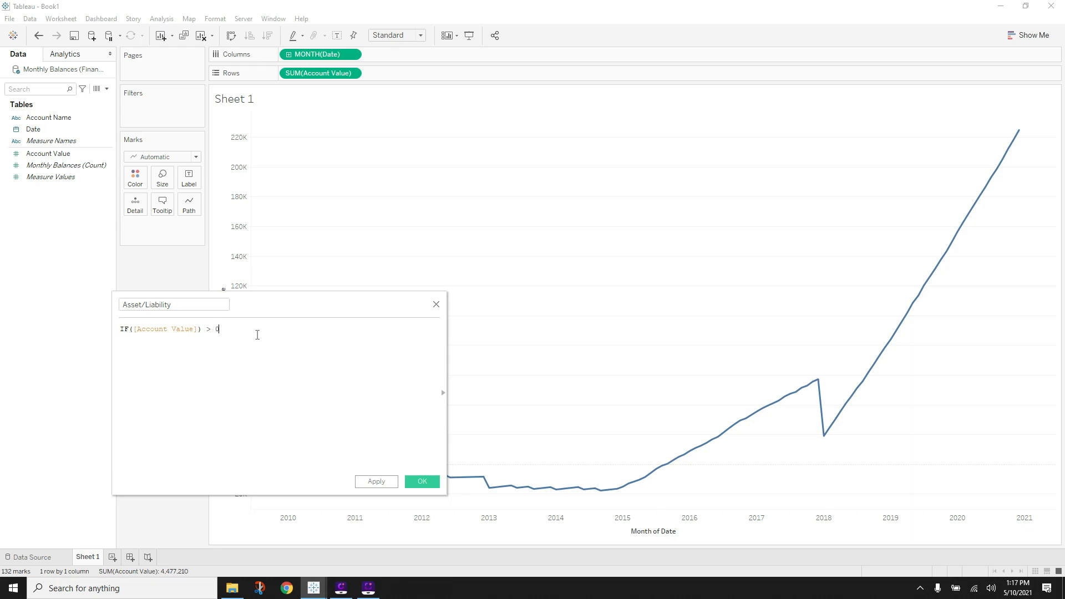
- Complete the formula with > 0 THEN "Asset" ELSE "Liability" END
text(> 0 Then)
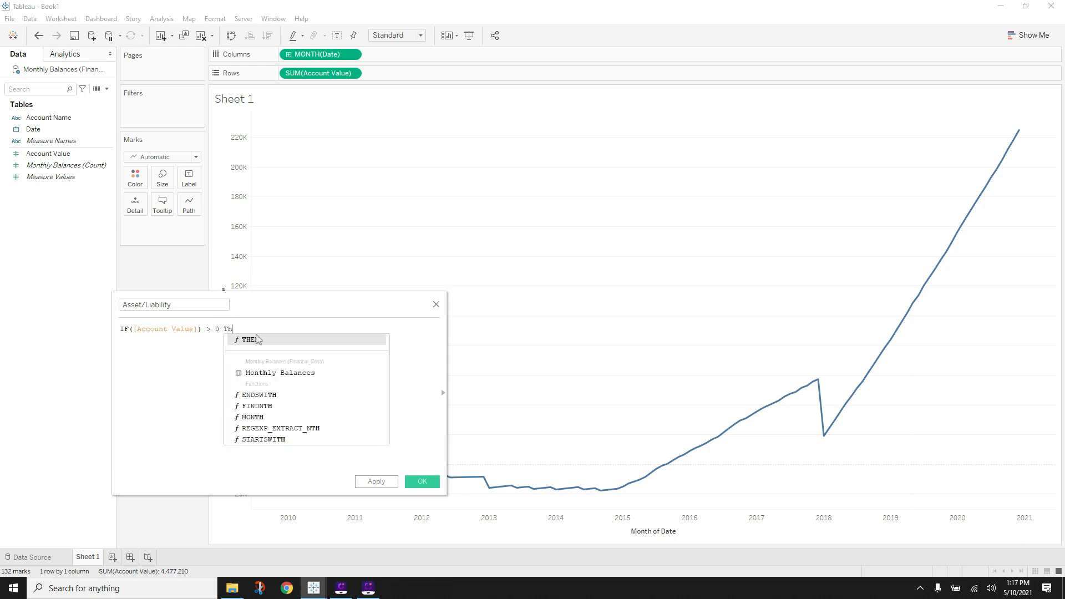
key(Return)
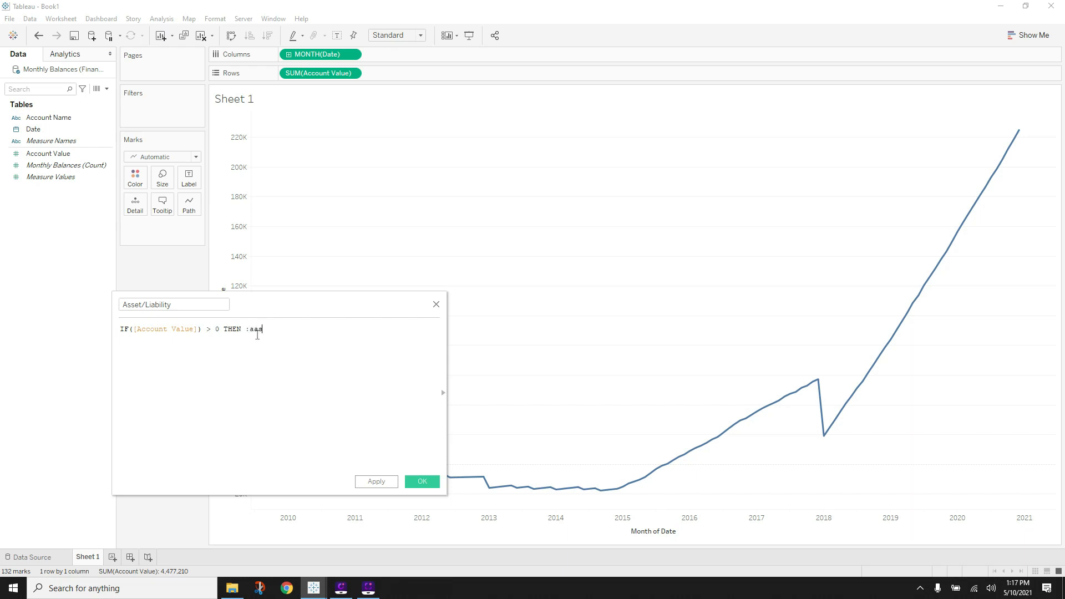
key(BackSpace)
key(BackSpace)
key(BackSpace)
key(BackSpace)
text(els)
key(Return)
text(end)
key(Return)
click(257, 330)
key(BackSpace)
- Save the Asset/Liability field and add a second Account Value chart to Rows
text(A)
click(421, 481)
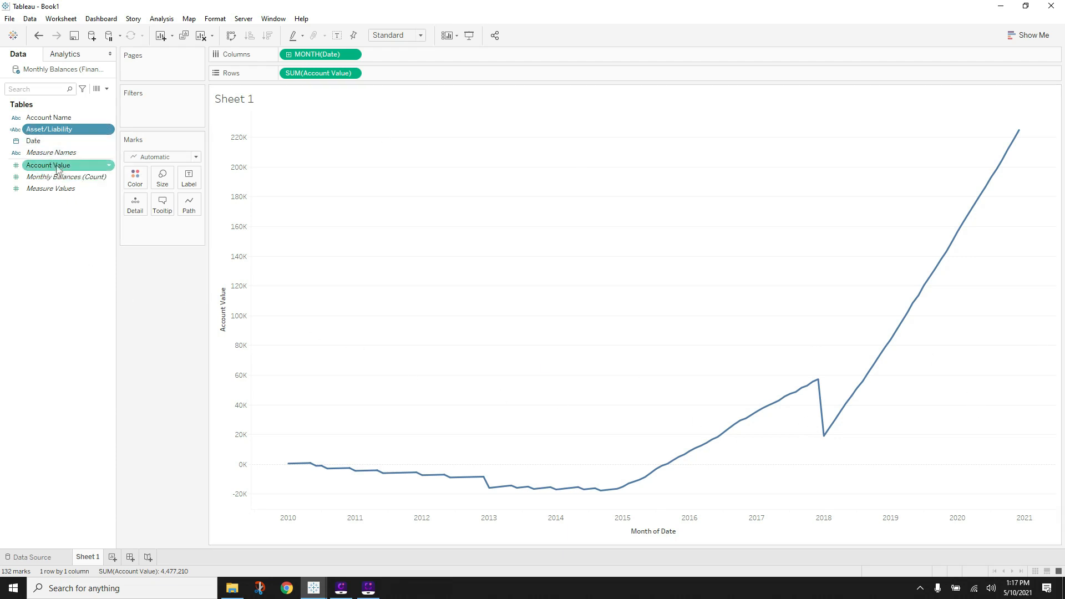
drag(47, 169, 436, 78)
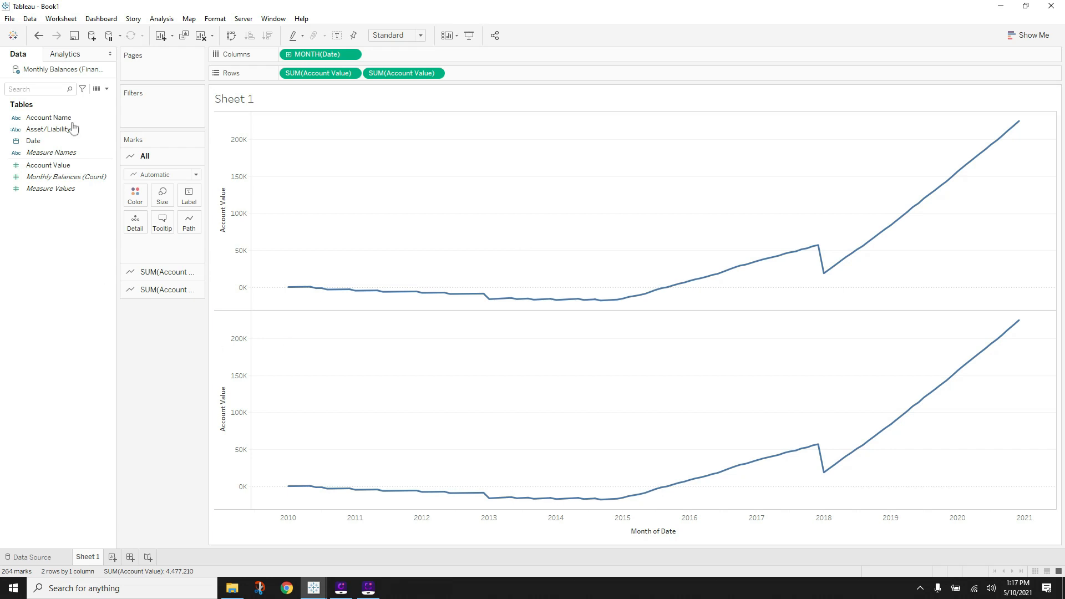
- Colour the lower Account Value chart's lines by Asset/Liability
click(172, 272)
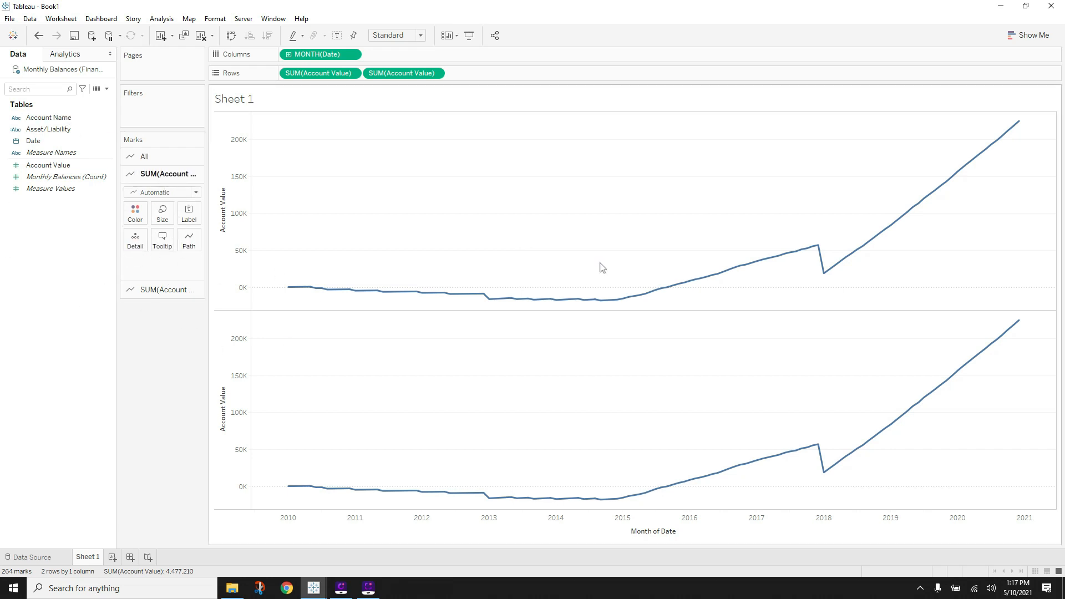
click(150, 290)
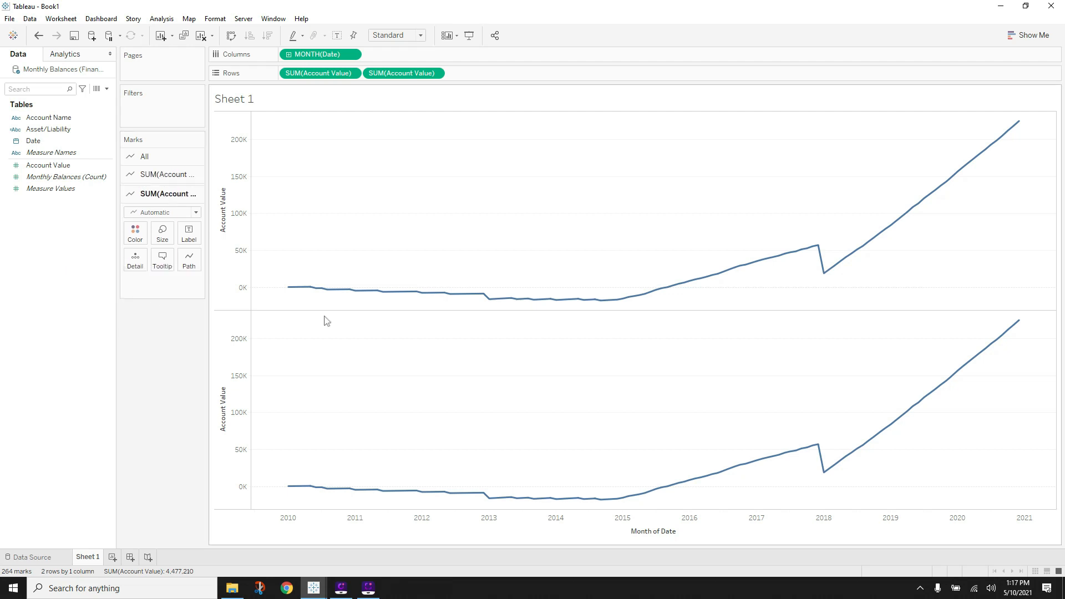
click(52, 141)
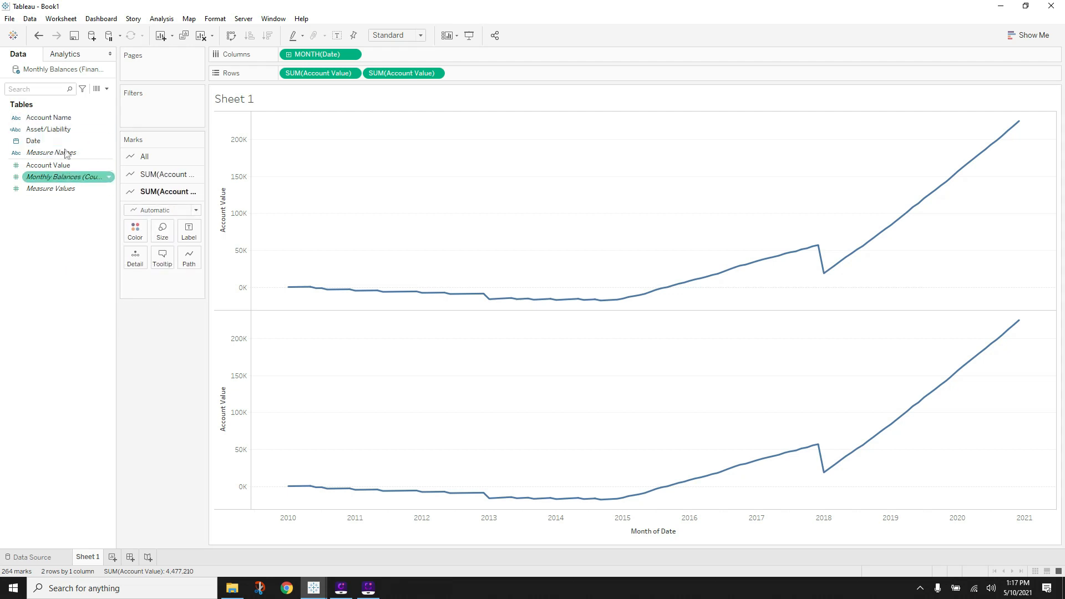
click(56, 129)
drag(56, 129, 135, 233)
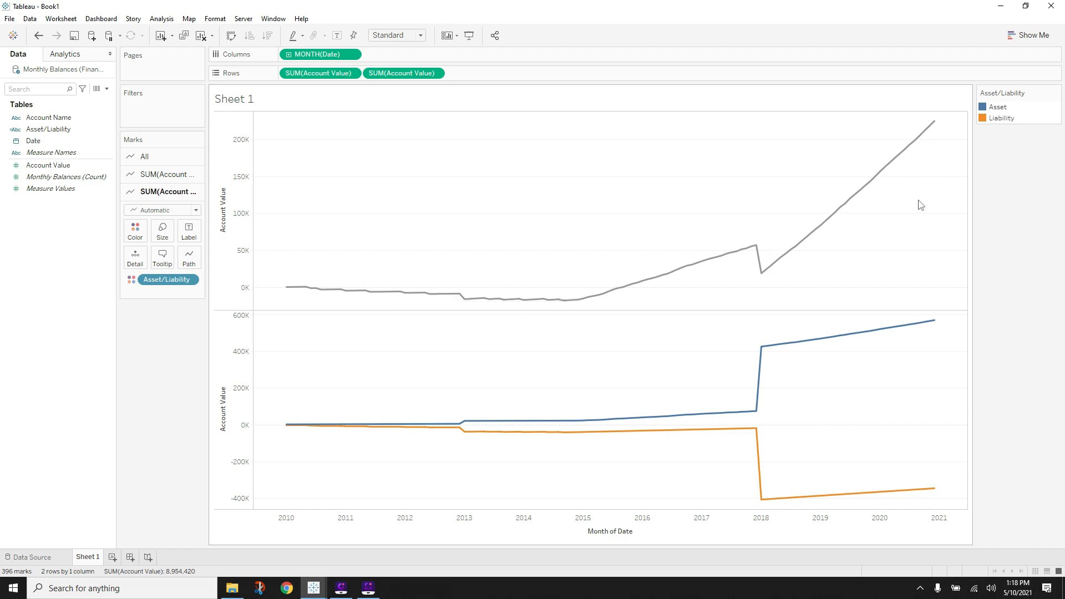
- Combine the two Account Value charts on a dual axis and move the Asset/Liability legend left
click(434, 72)
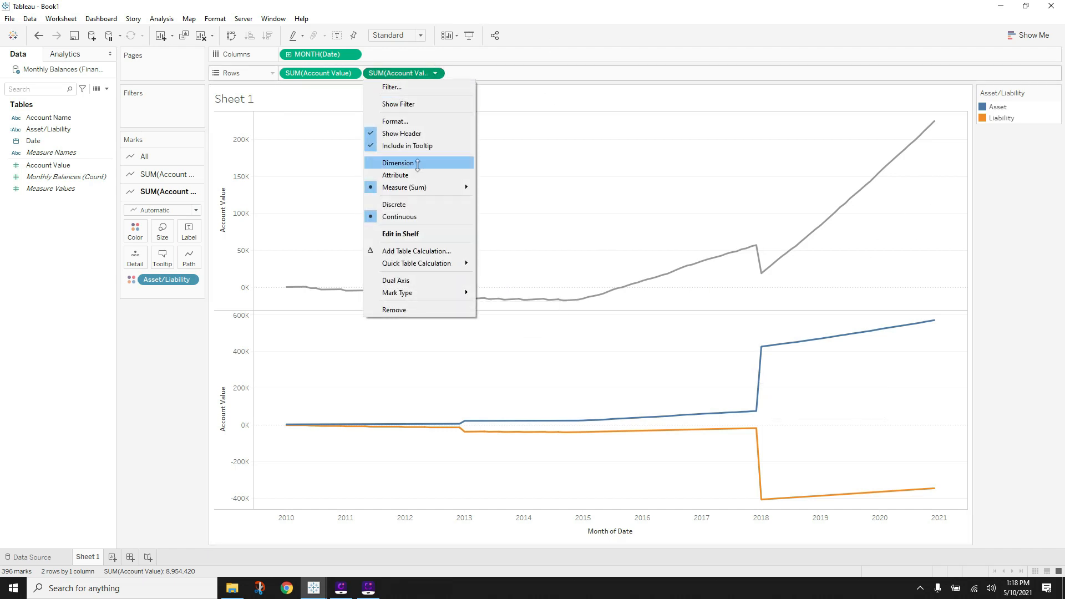
click(413, 281)
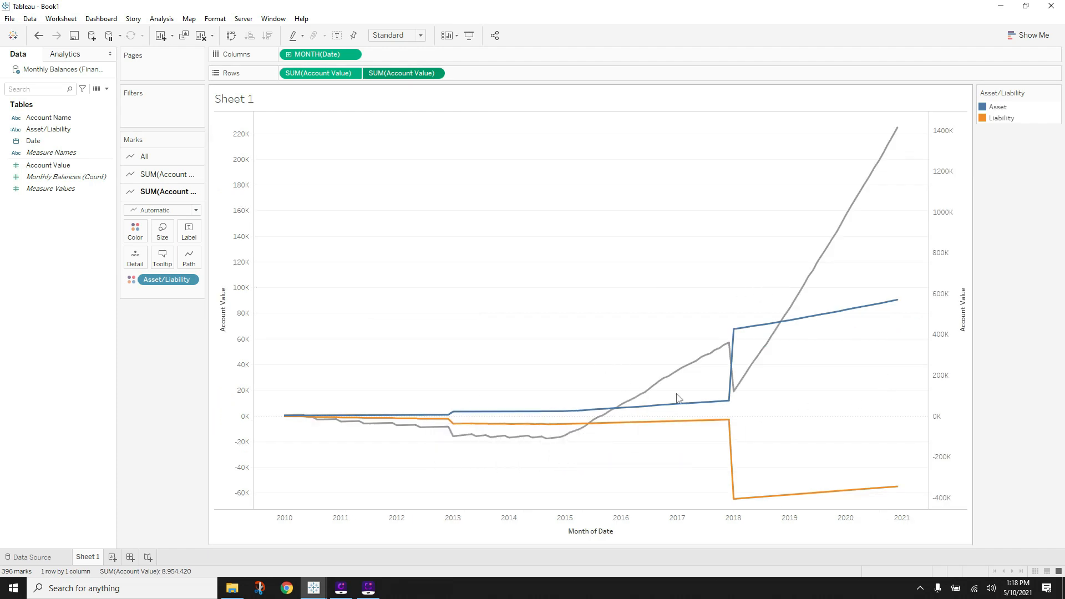
drag(1047, 92, 158, 332)
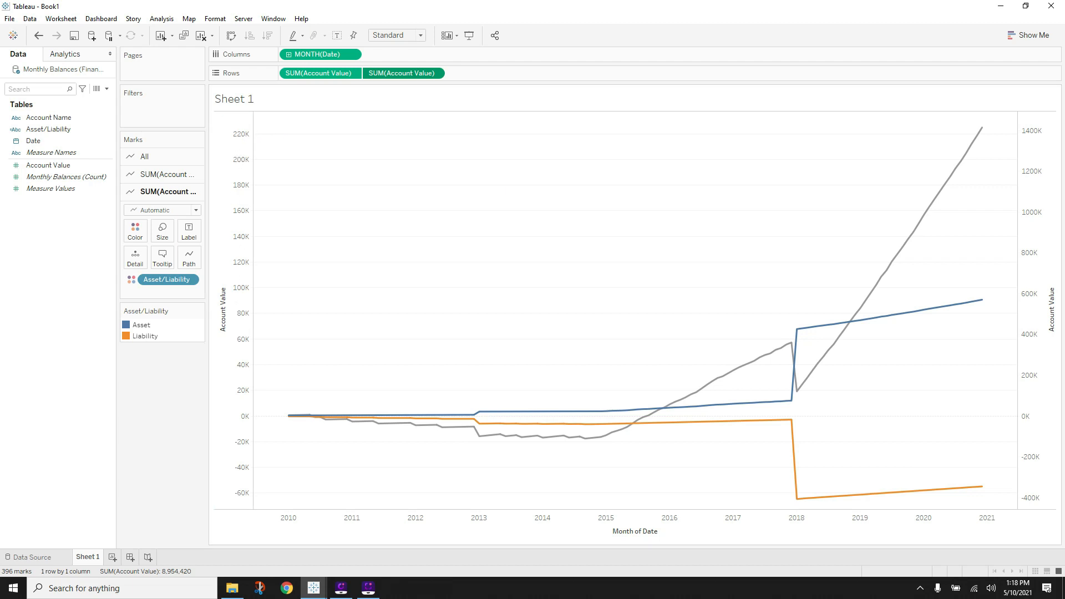
- Synchronize the two value axes and hide the vertical axis headers
right_click(1026, 175)
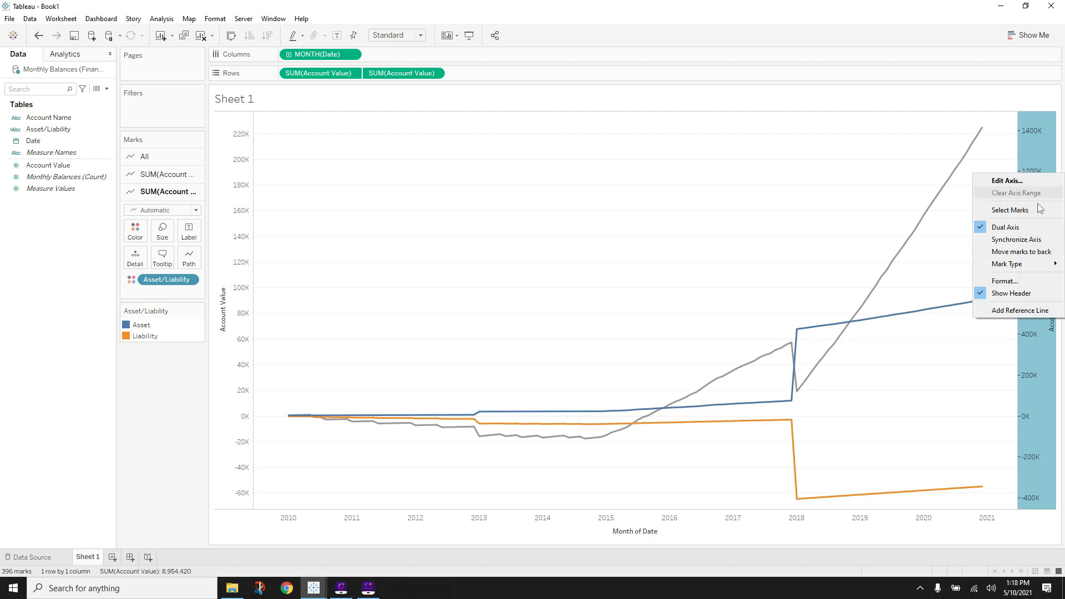
click(1018, 239)
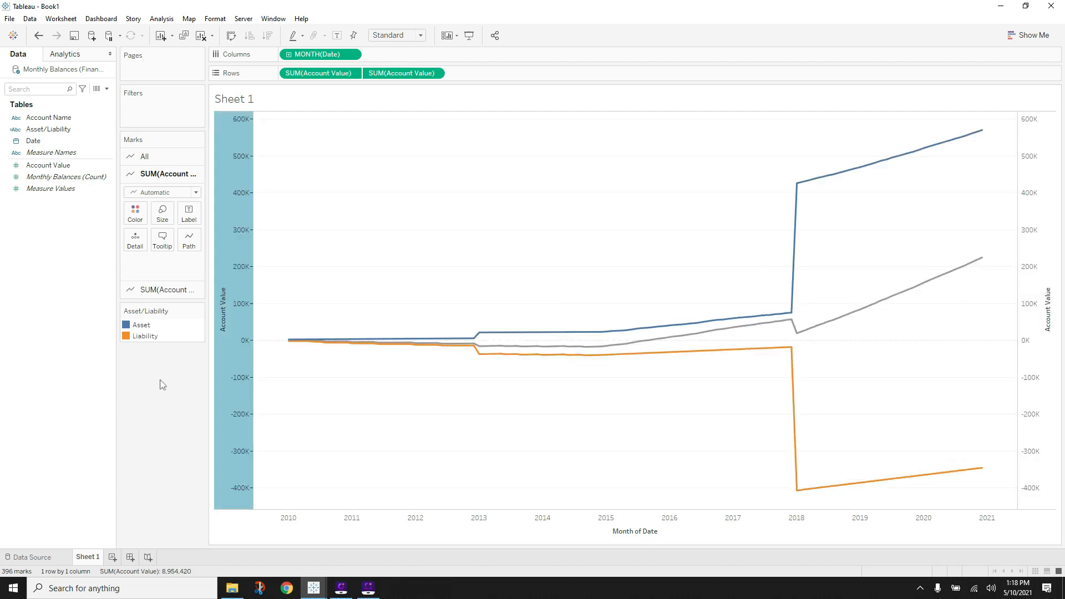
right_click(244, 320)
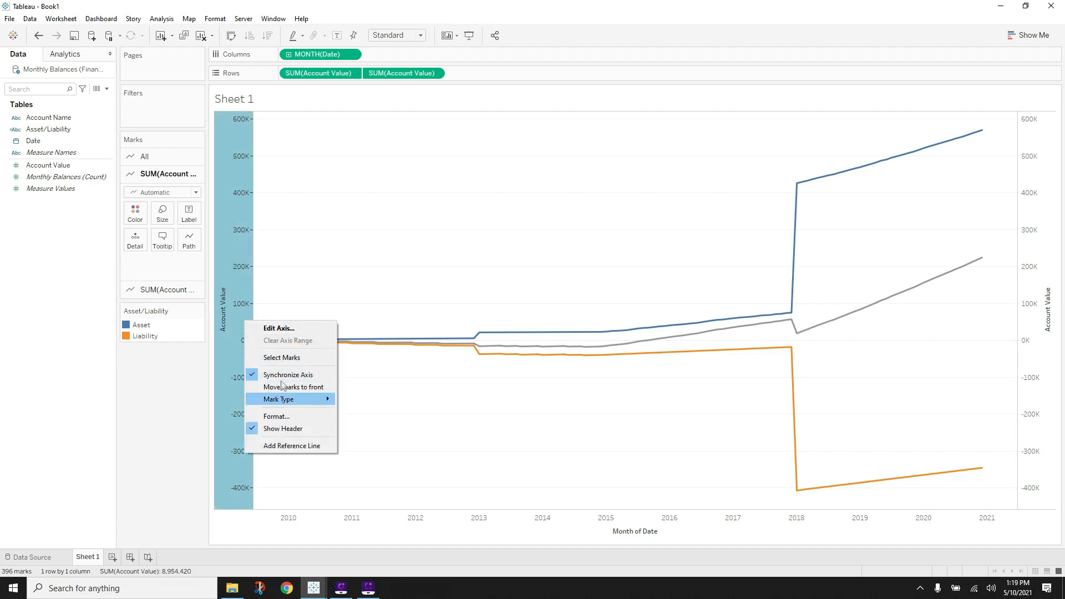
click(282, 429)
- Clear the Month of Date axis title
right_click(662, 533)
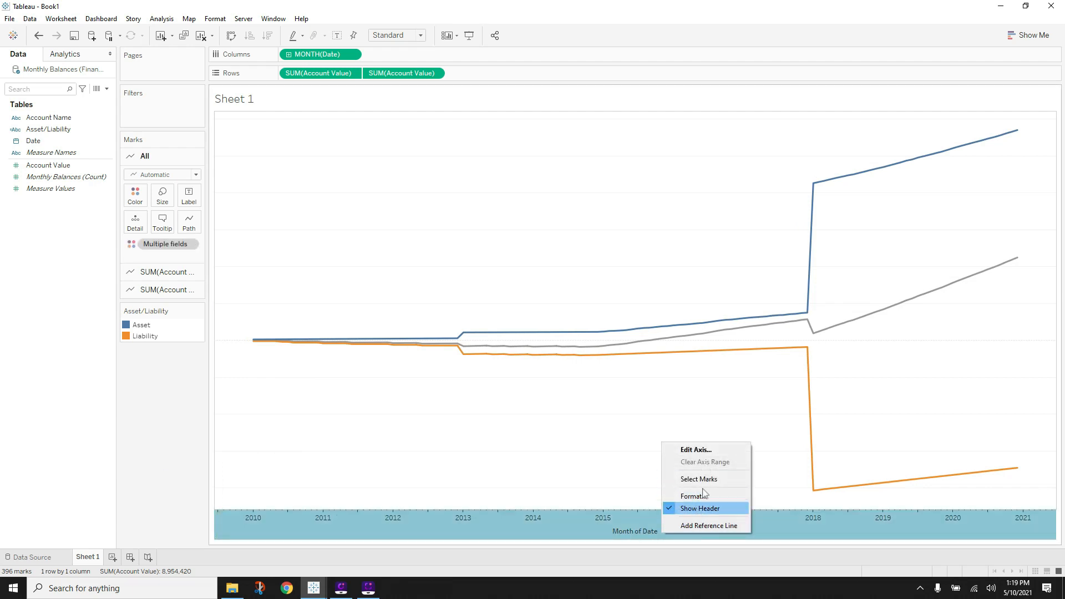
click(679, 451)
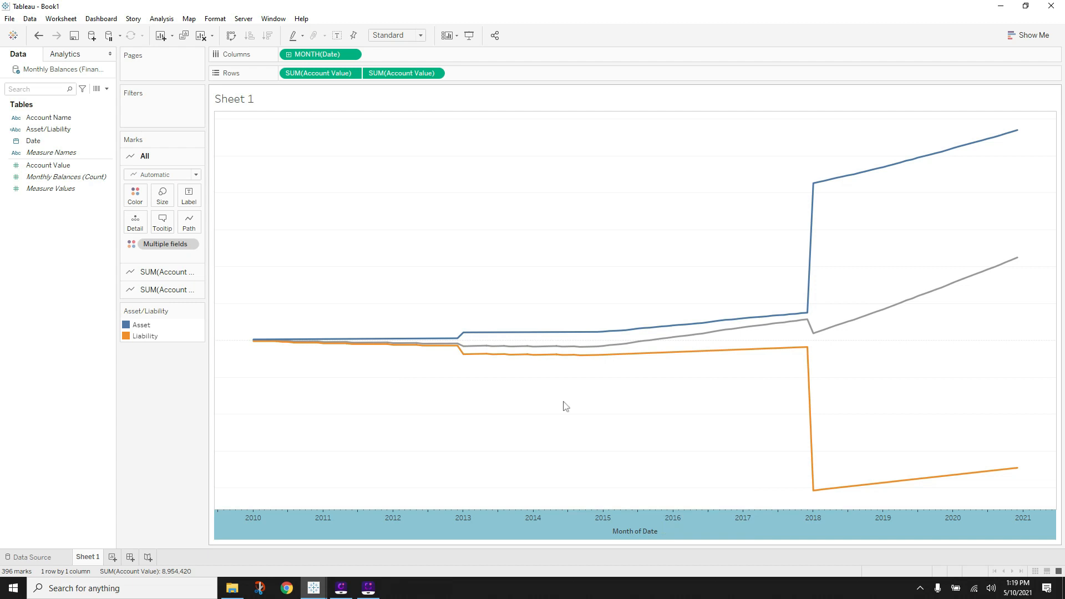
double_click(621, 530)
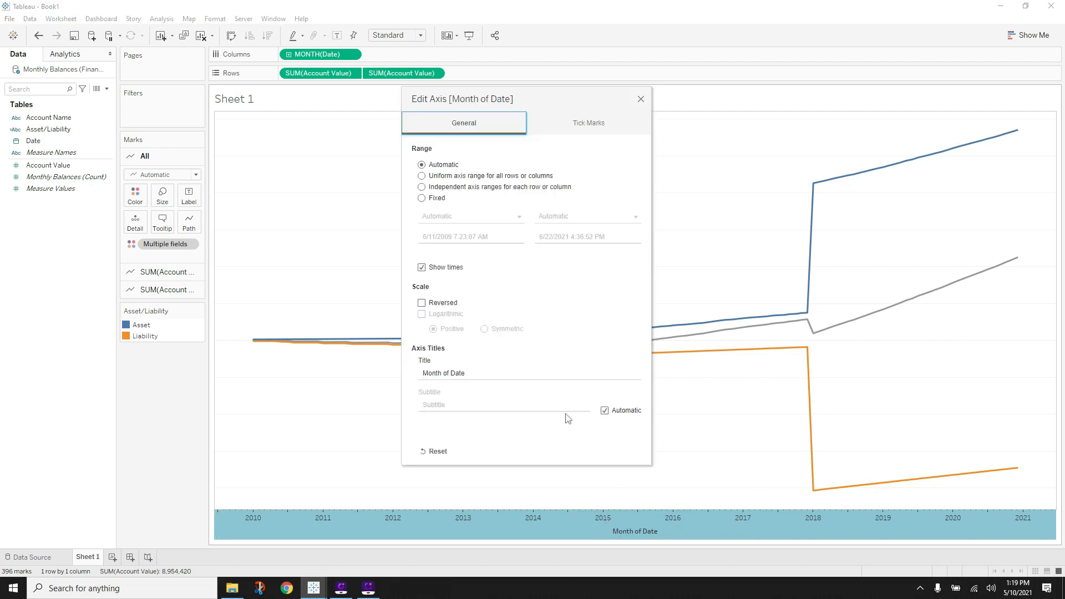
click(478, 374)
key(BackSpace)
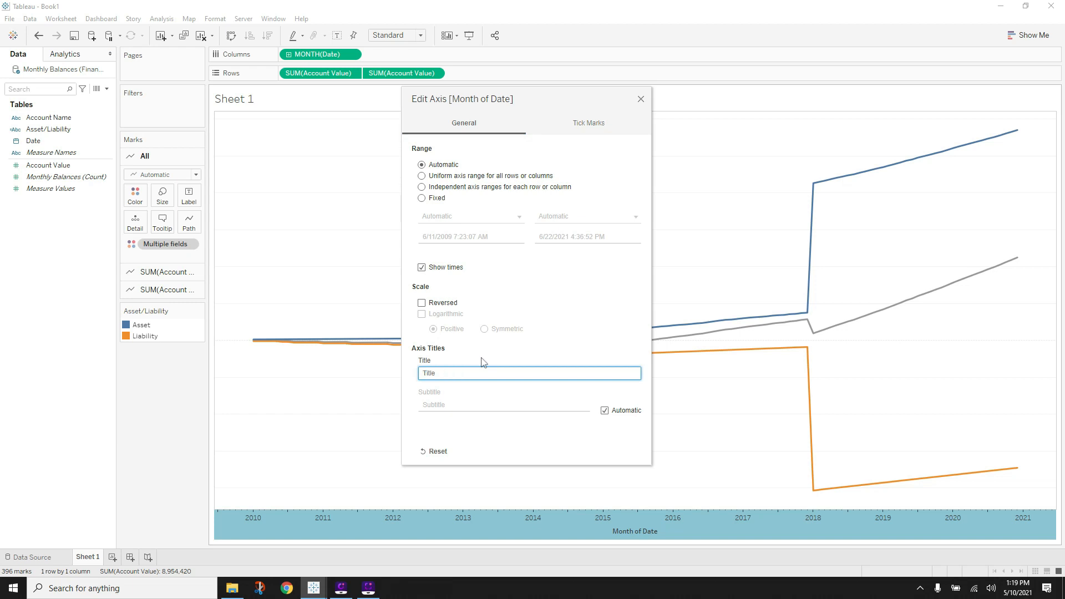
click(545, 350)
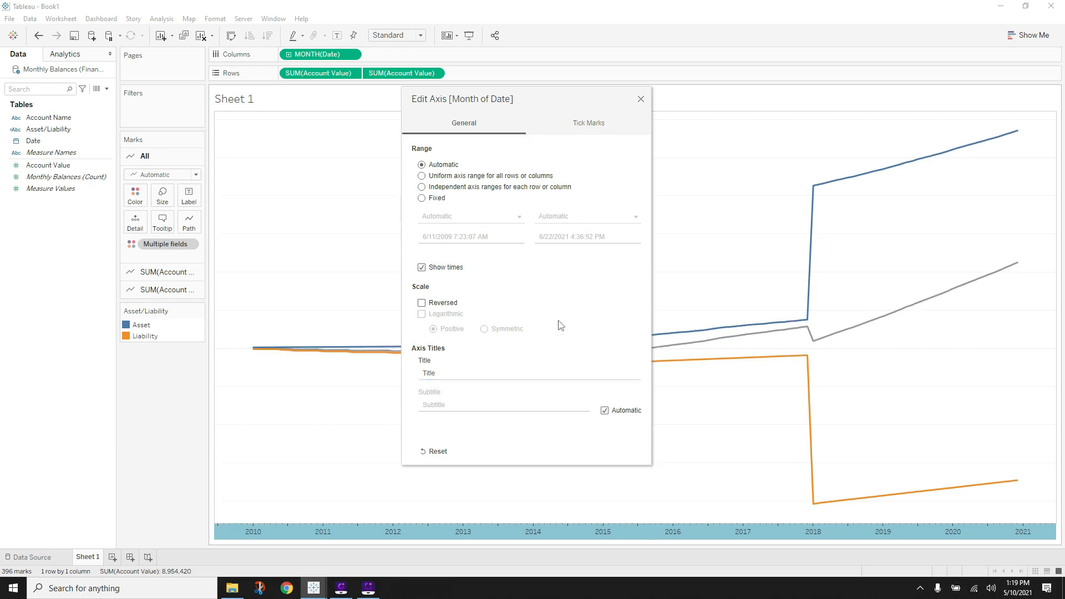
click(640, 99)
- Hide the Sheet 1 title
click(233, 98)
right_click(233, 96)
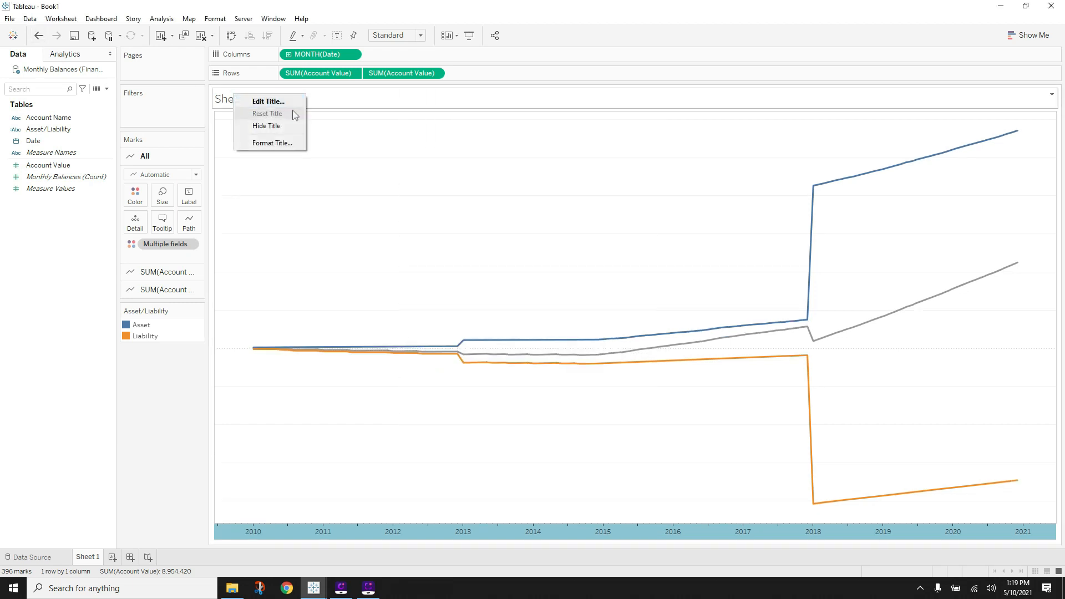
click(272, 126)
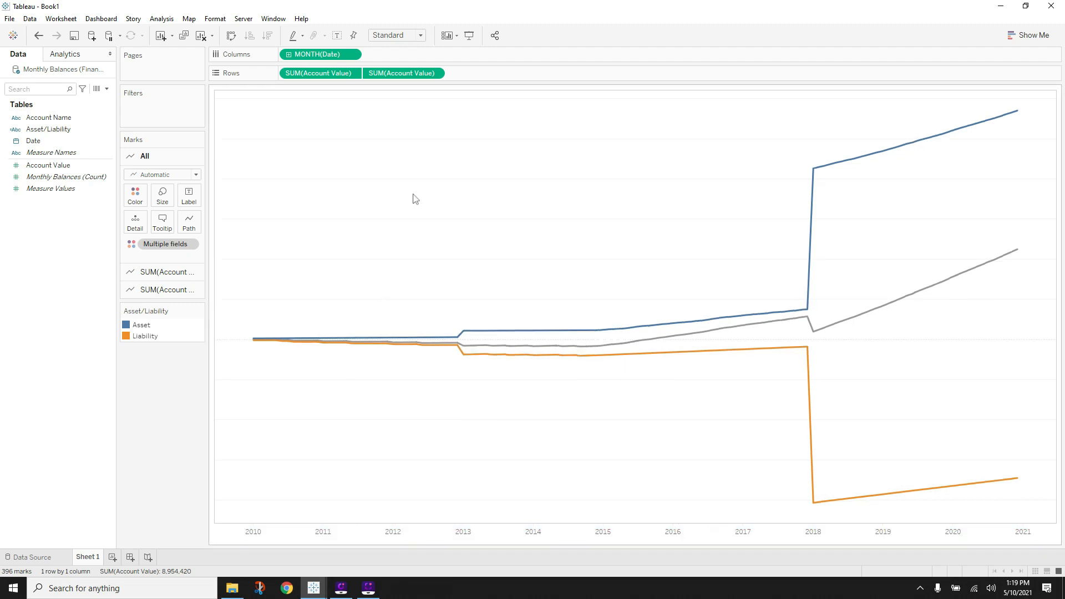
- Make the combined Account Value line orange
click(166, 289)
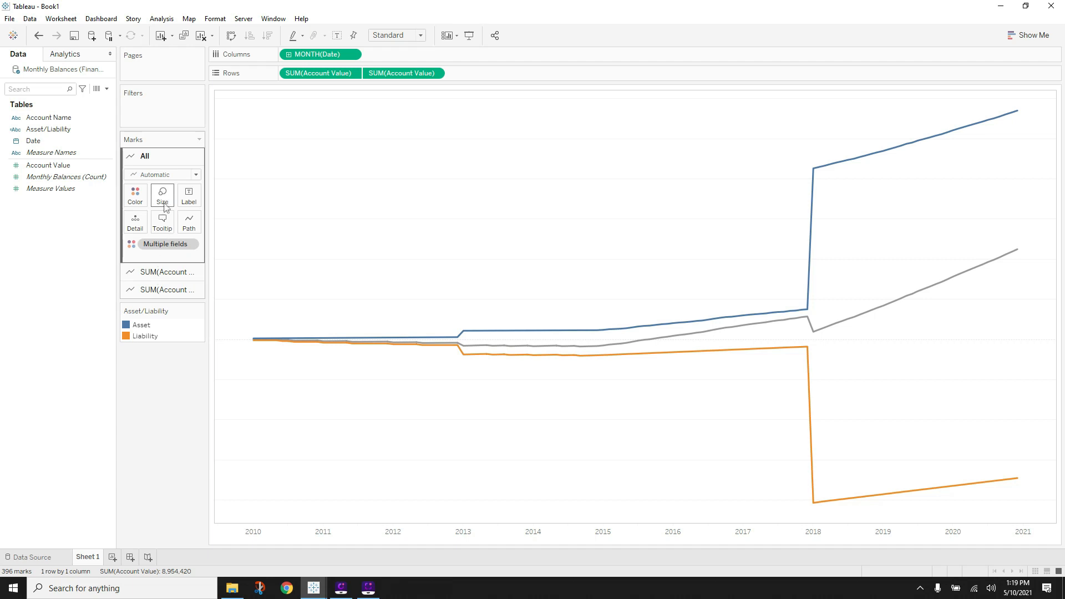
click(160, 272)
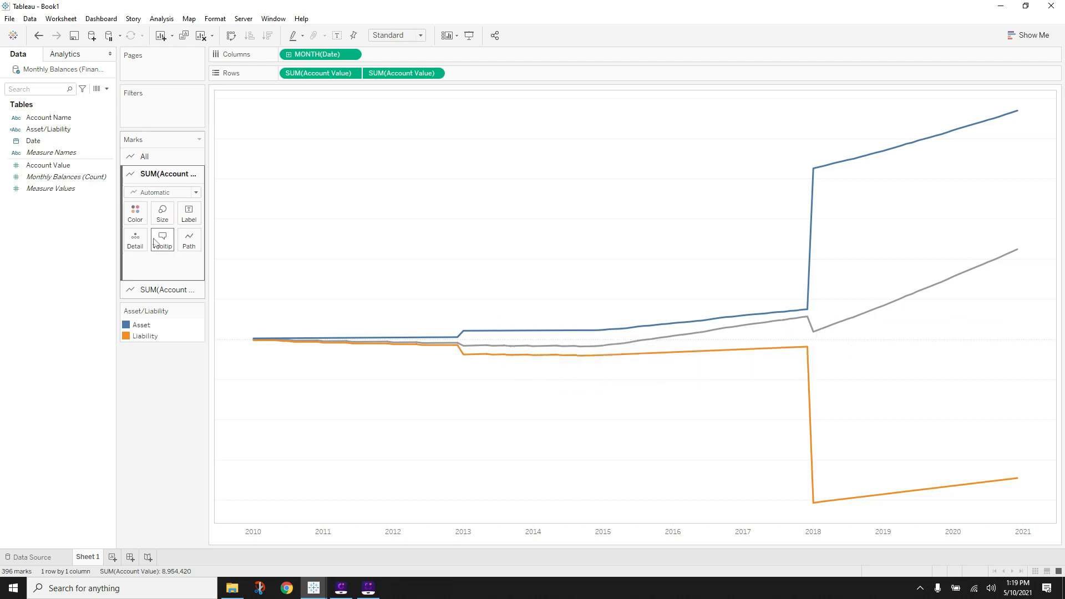
click(135, 213)
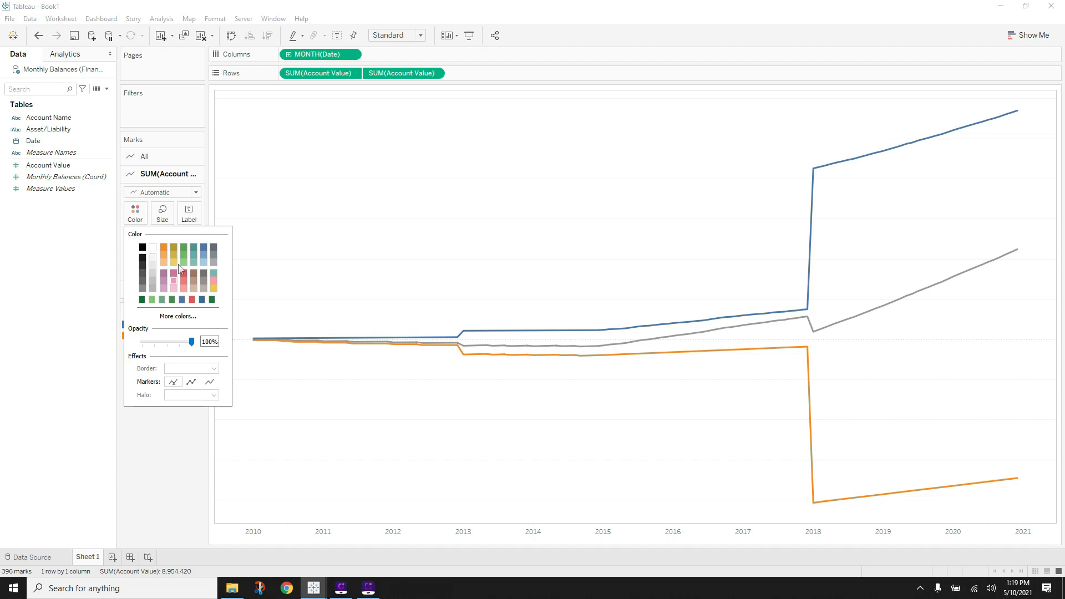
click(150, 479)
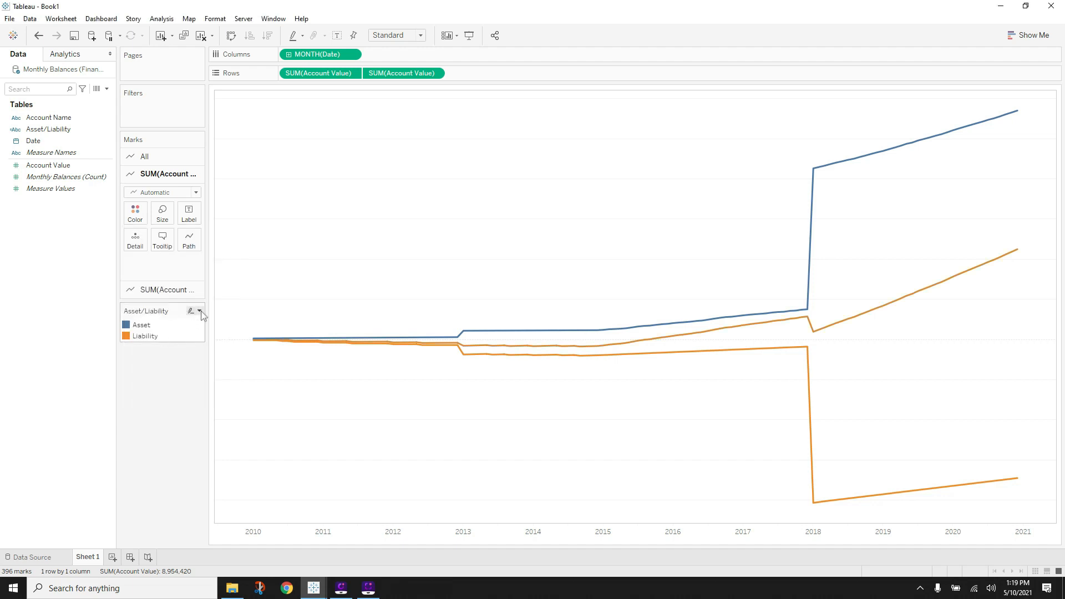
- Edit the Asset/Liability legend colours: Asset green, Liability red
click(164, 291)
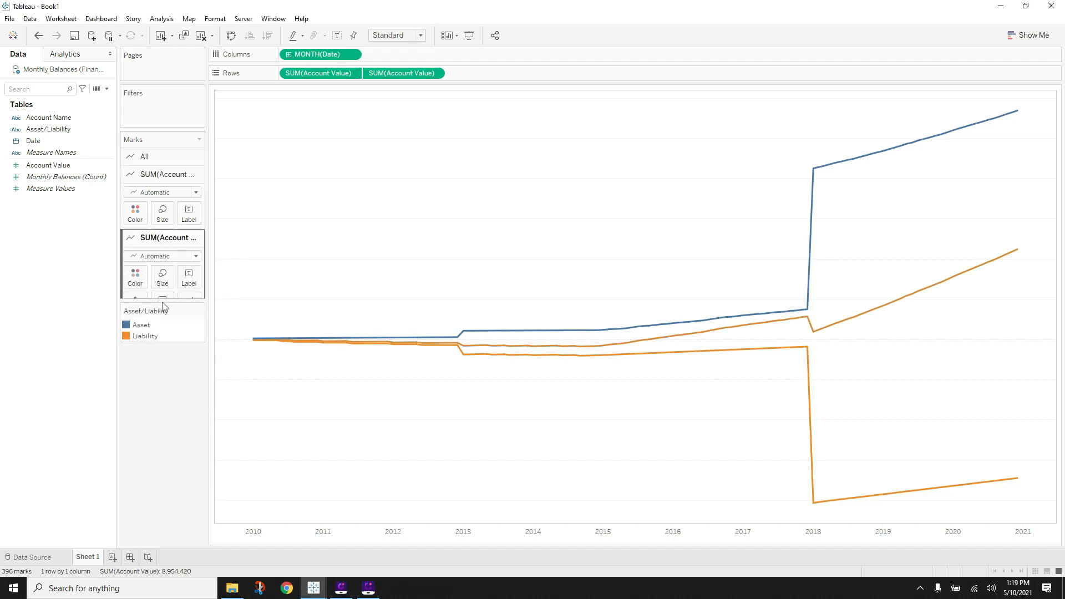
click(201, 312)
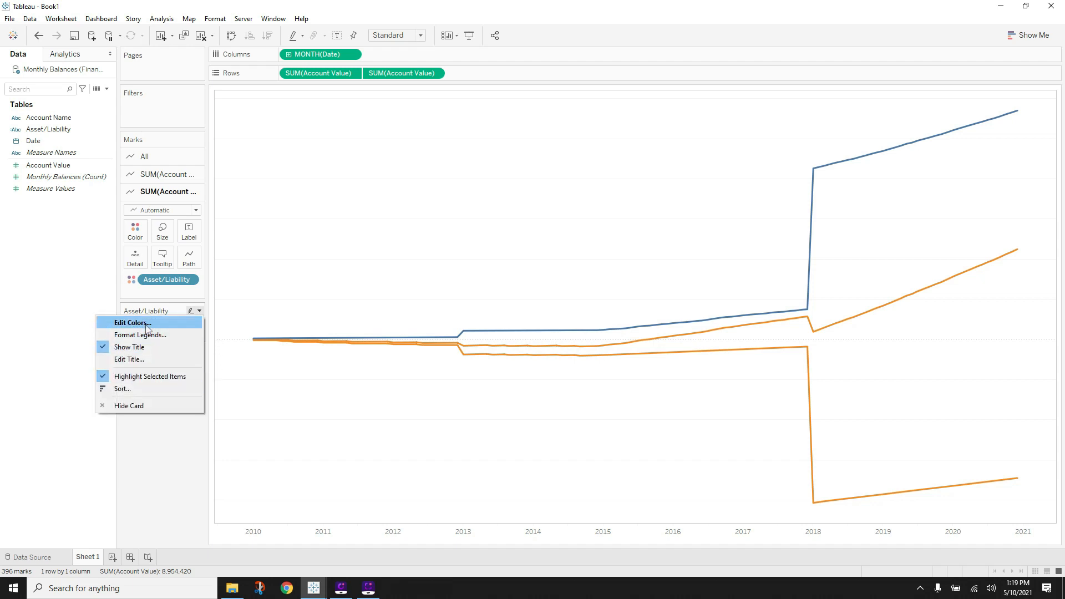
click(123, 322)
click(392, 198)
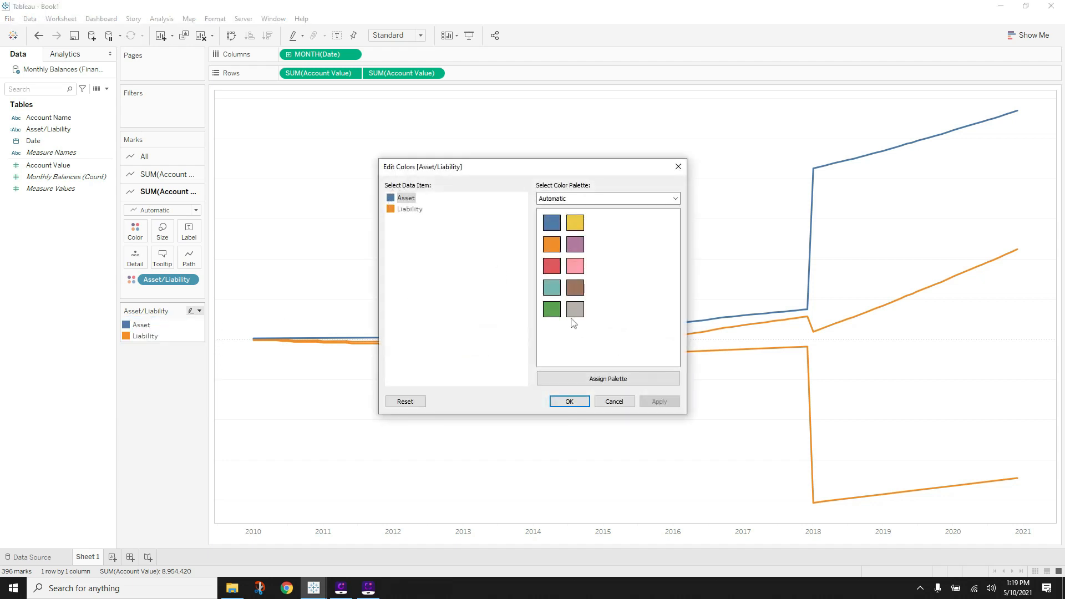
click(552, 309)
click(391, 211)
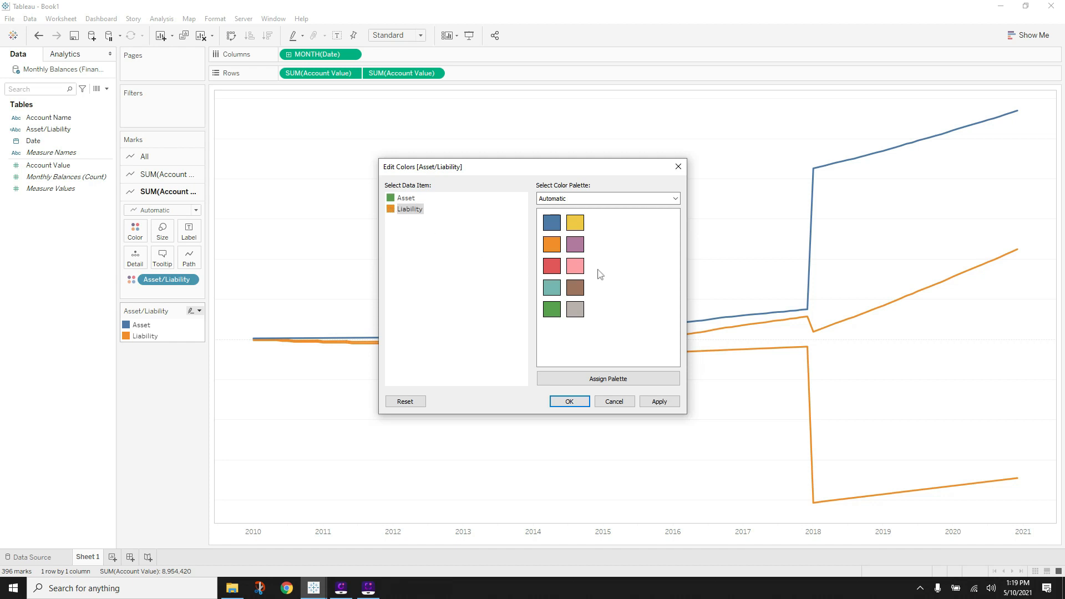
click(551, 266)
click(659, 401)
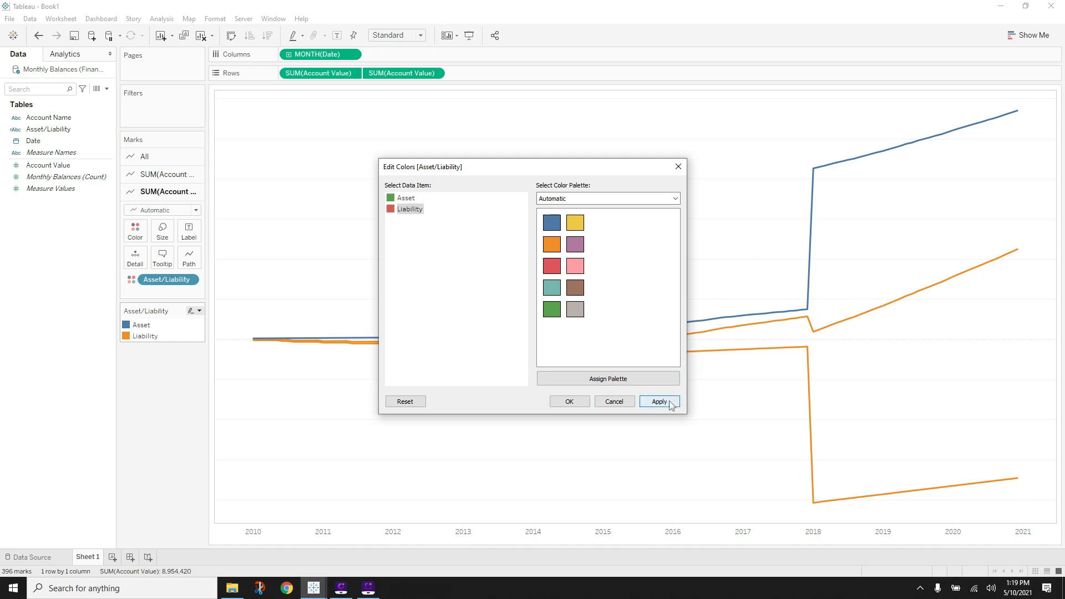
click(569, 401)
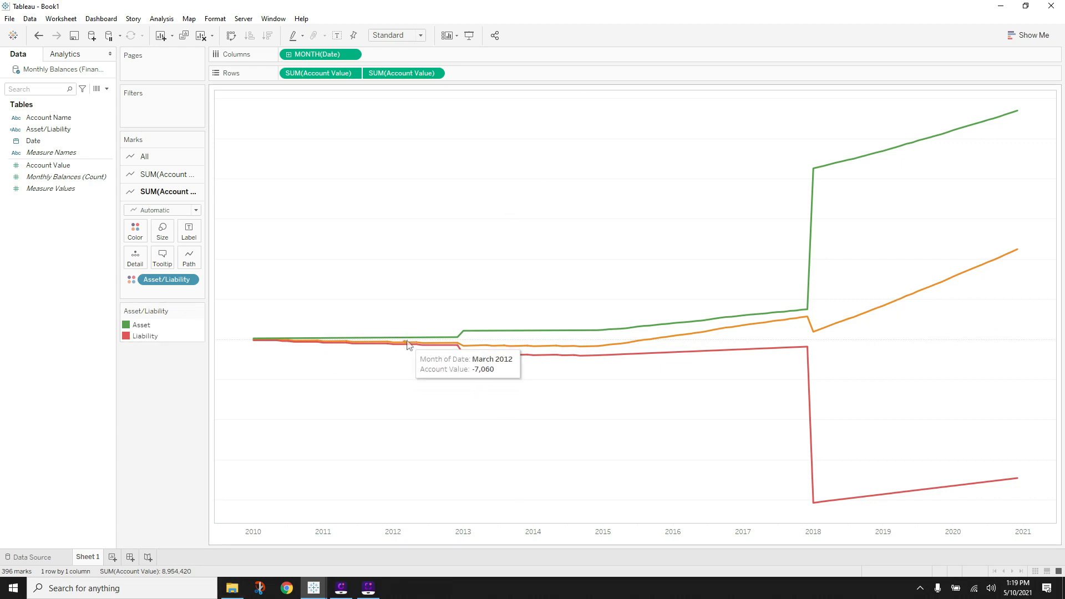
- Delete the Month of Date, Account Value and Asset/Liability labels from the All-marks tooltip
click(144, 156)
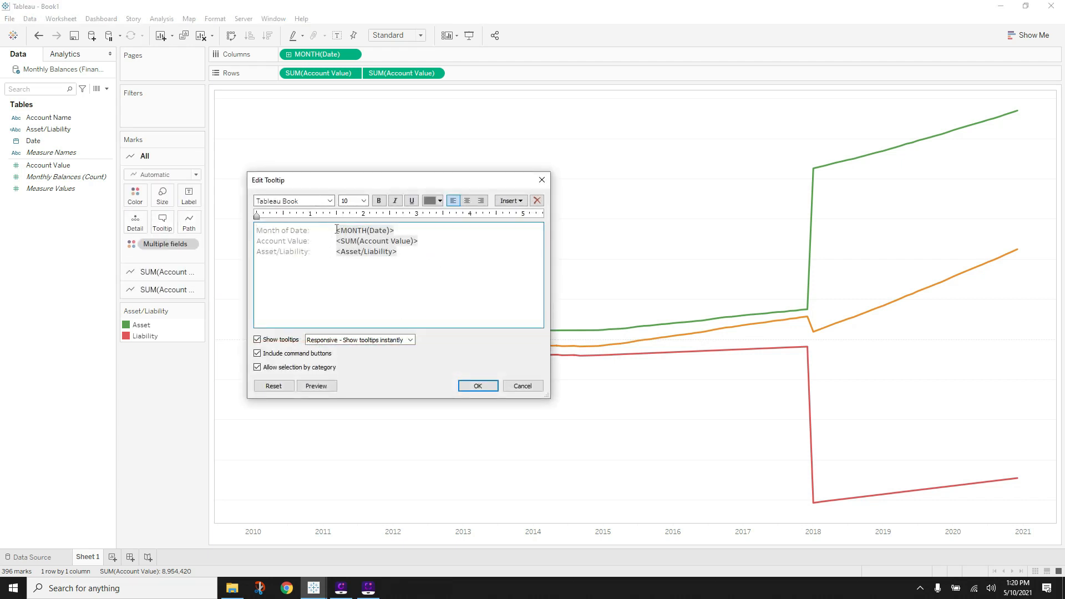
drag(336, 229, 257, 230)
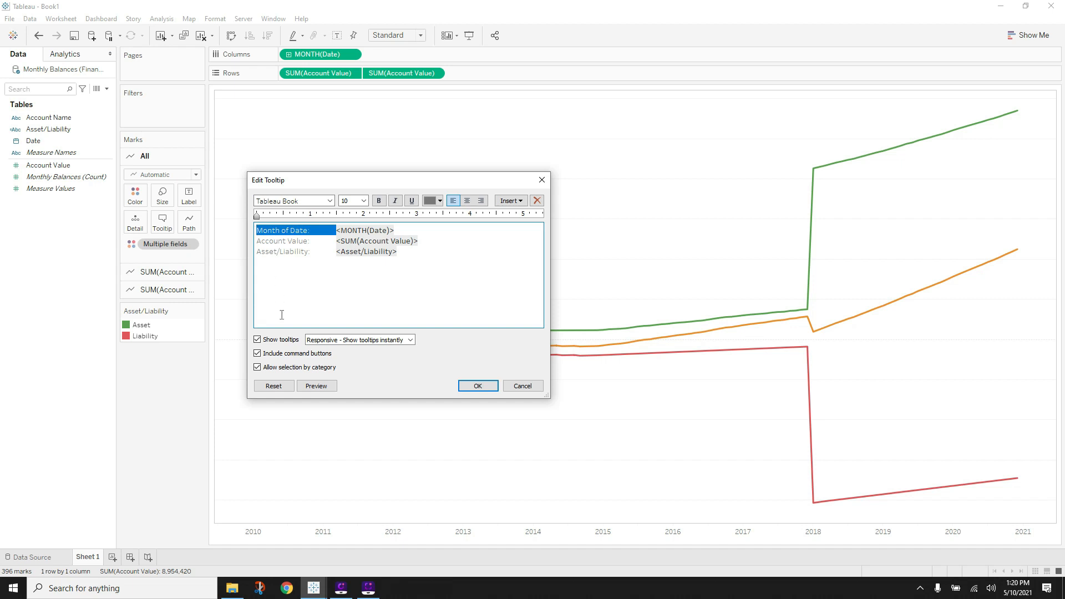
key(BackSpace)
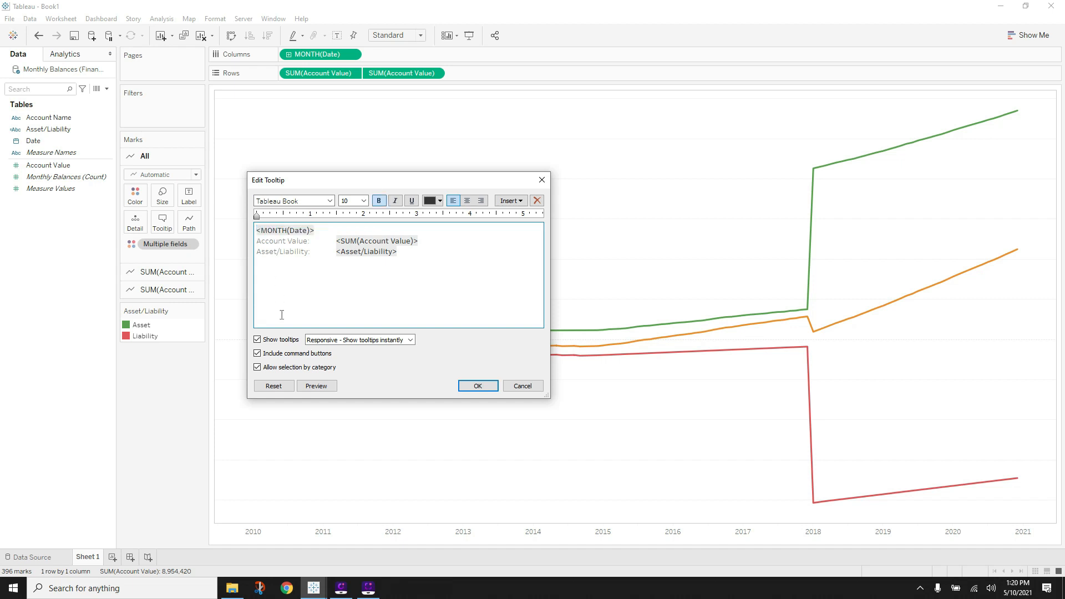
click(337, 240)
drag(334, 239, 248, 244)
key(BackSpace)
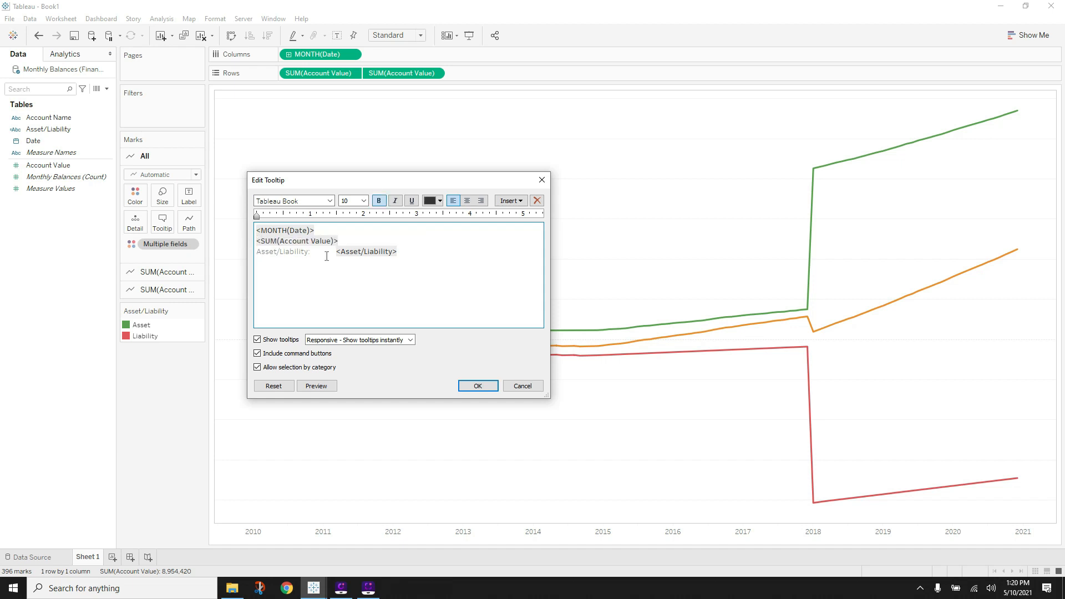
drag(338, 251, 237, 253)
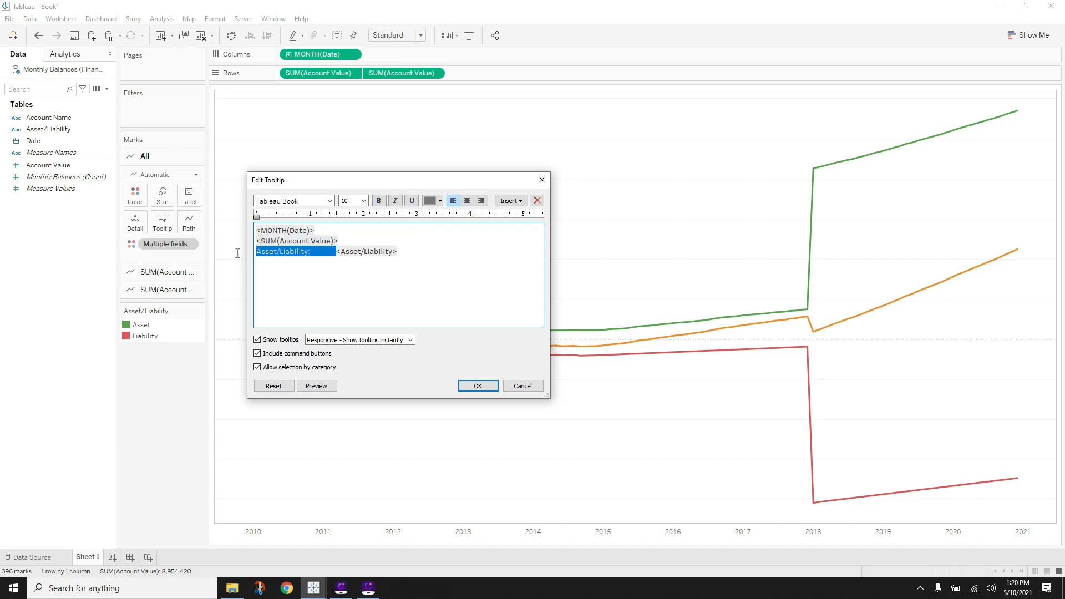
key(BackSpace)
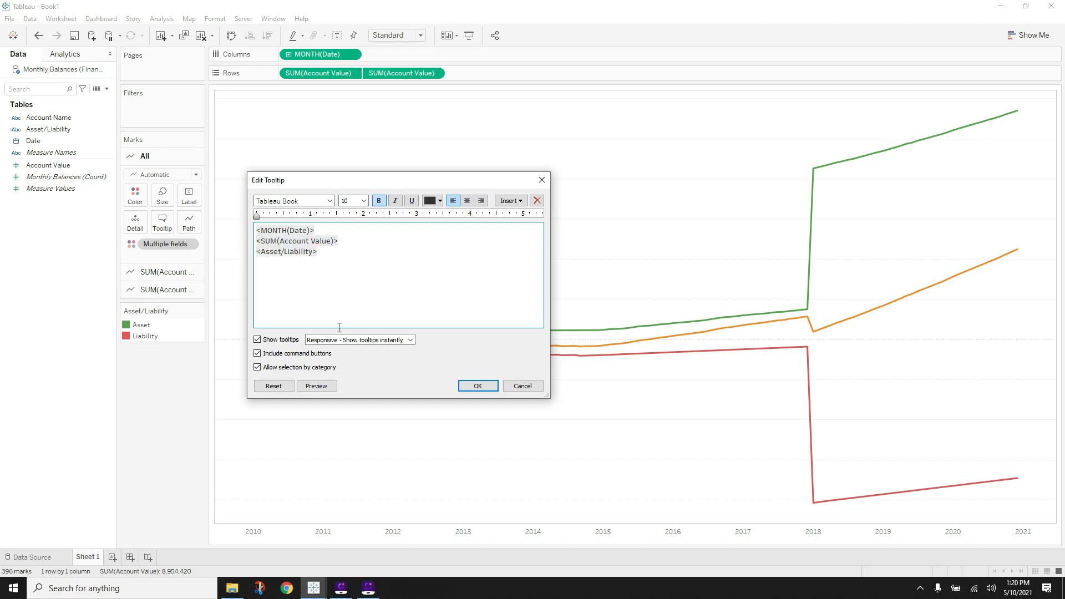
- Remove the Asset/Liability line so the tooltip shows only month and value, and confirm
click(319, 386)
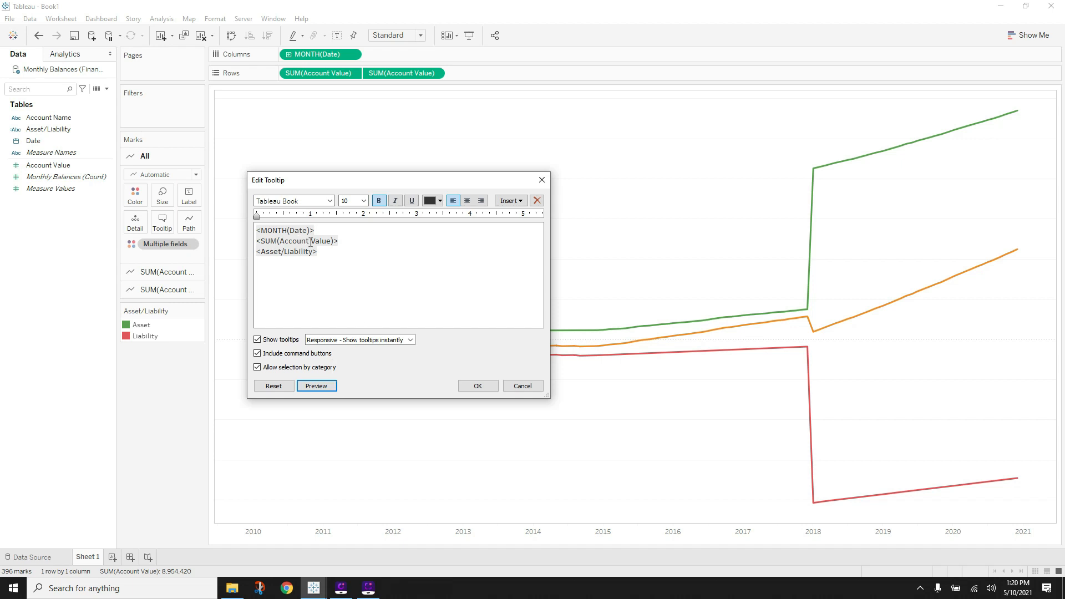
click(333, 384)
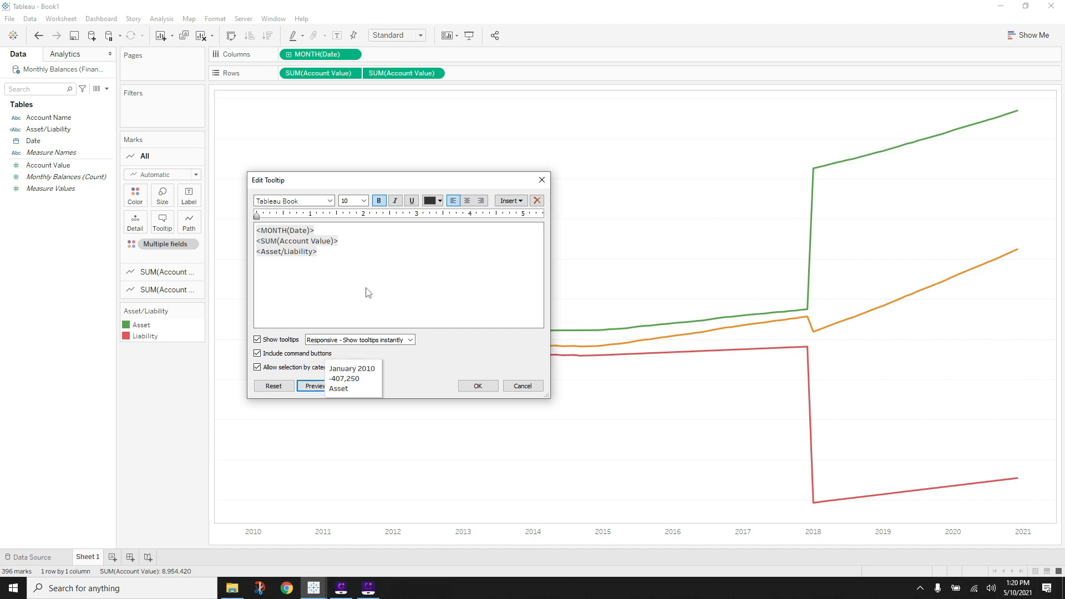
click(372, 266)
drag(333, 246, 249, 252)
click(338, 251)
key(BackSpace)
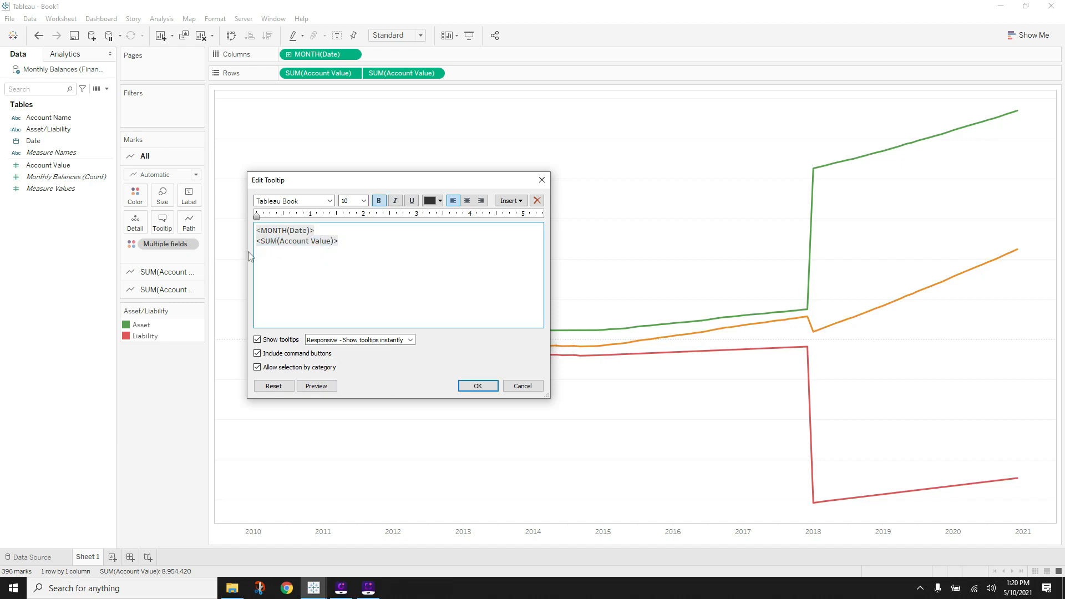
click(477, 385)
mouse_move(808, 275)
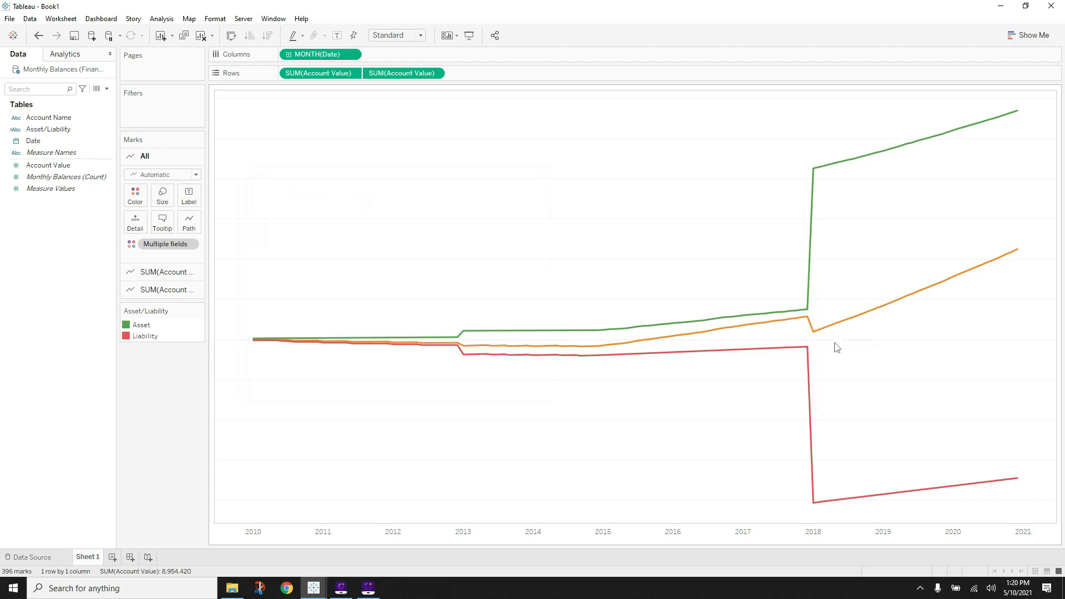
- Format SUM(Account Value) in the chart pane as custom currency with 0 decimal places
right_click(419, 269)
click(449, 348)
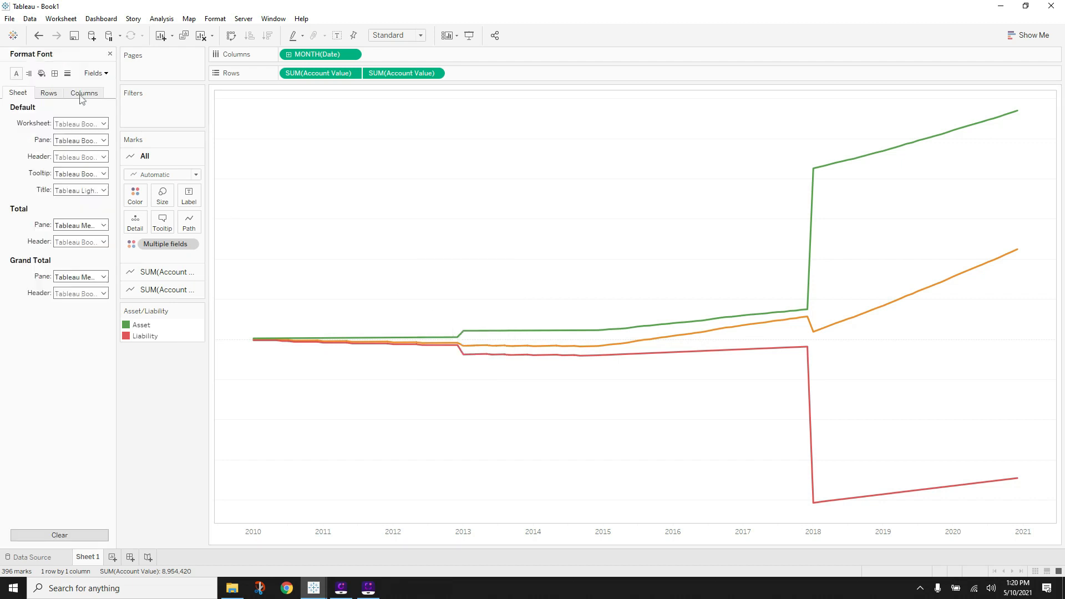
click(96, 73)
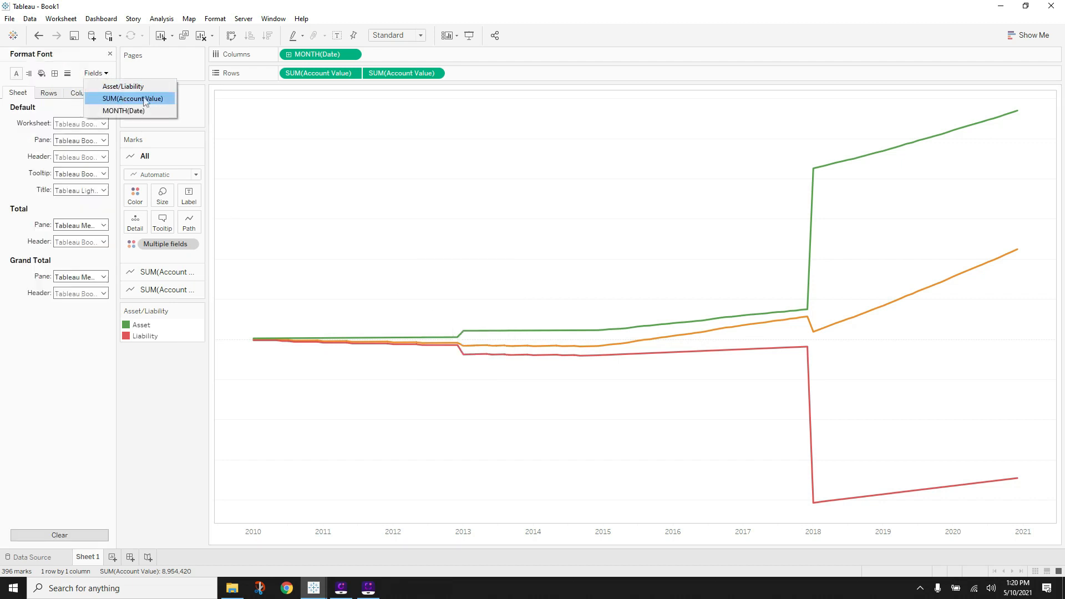
click(125, 100)
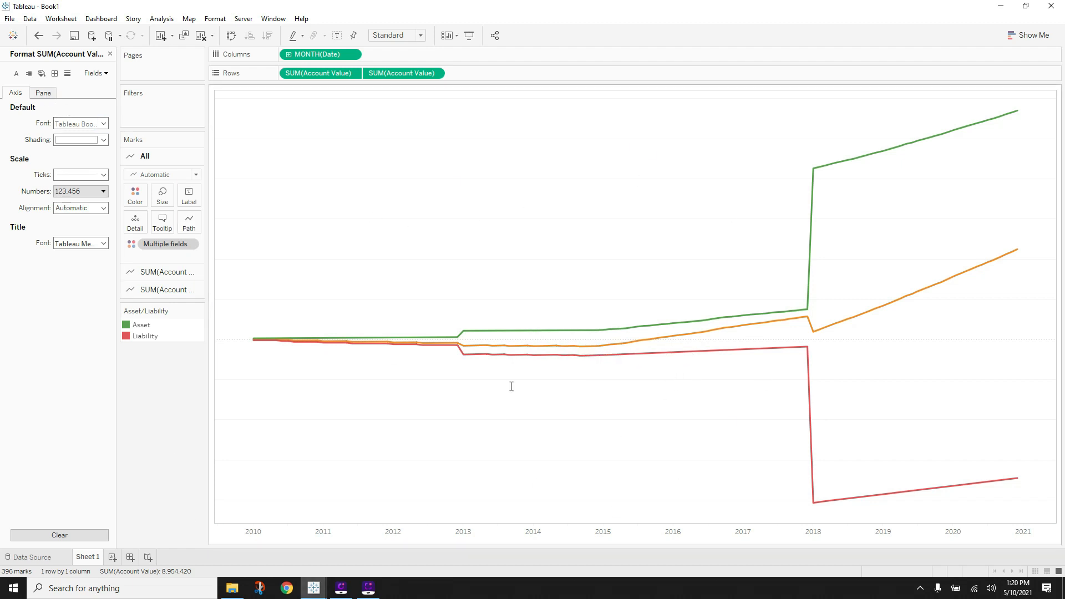
click(48, 96)
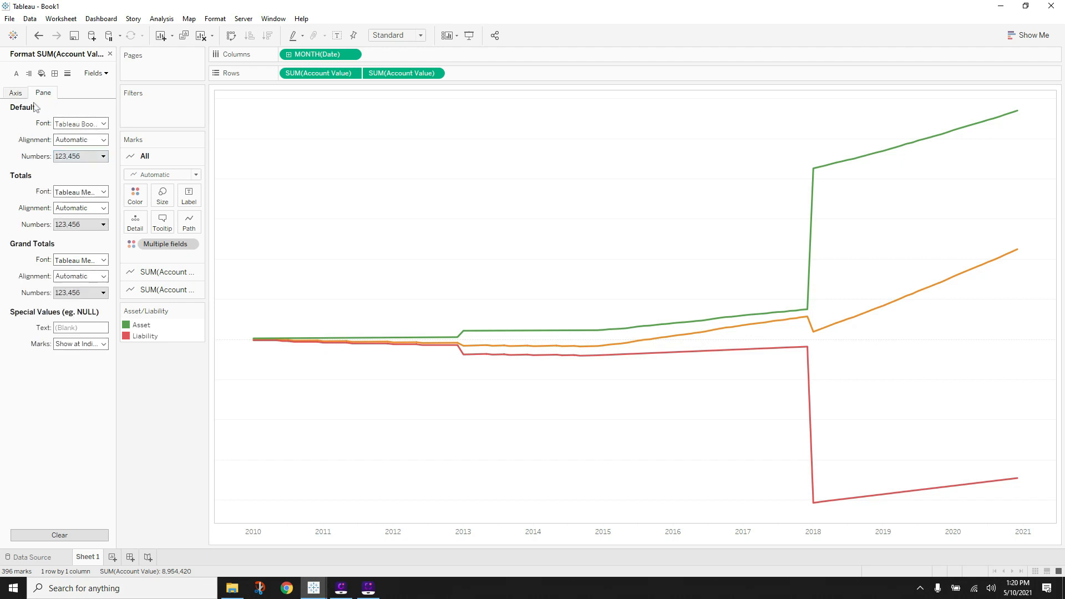
click(81, 157)
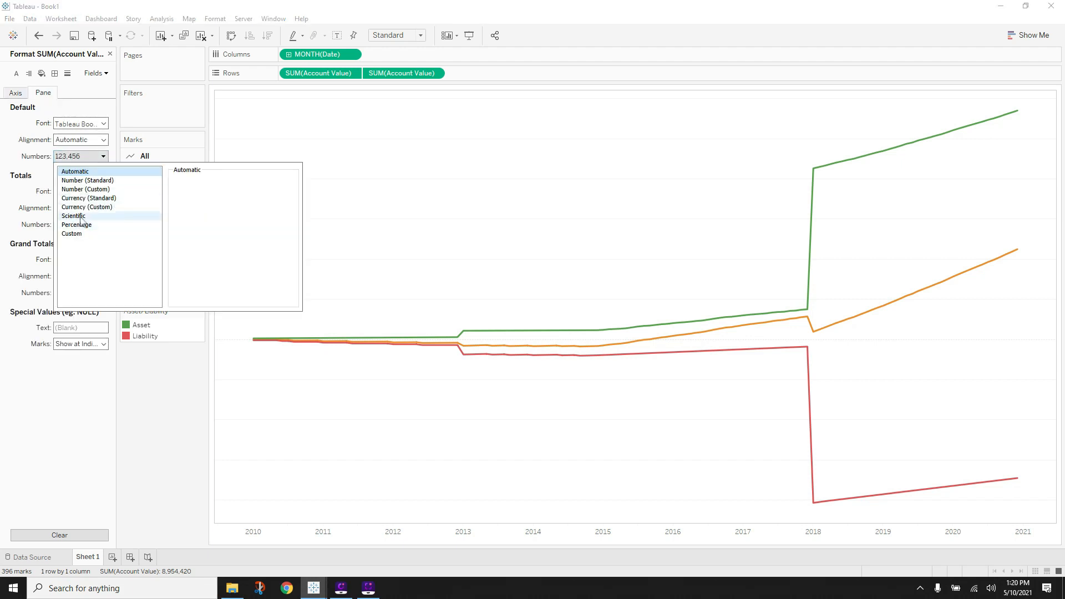
click(83, 208)
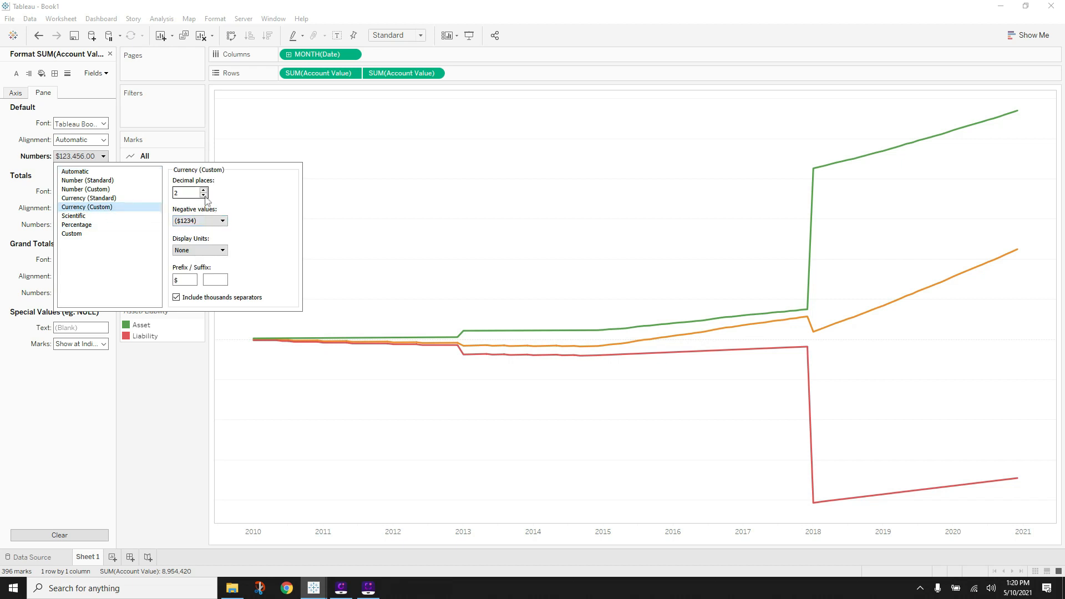
click(168, 392)
mouse_move(626, 328)
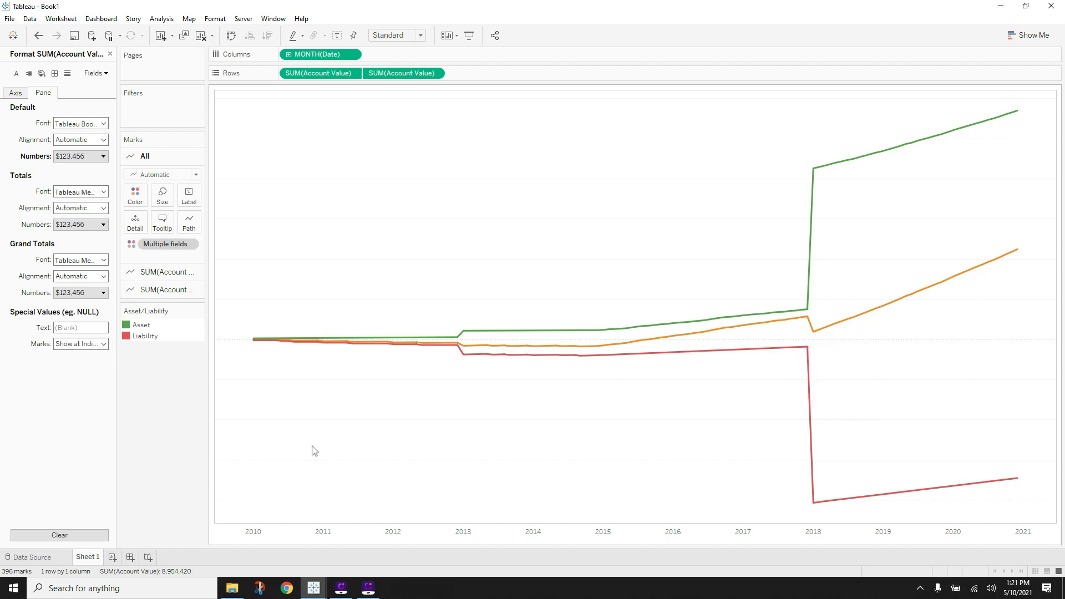
- Close the Format pane and bring the FINAL_Dashboard workbook to the front
click(110, 54)
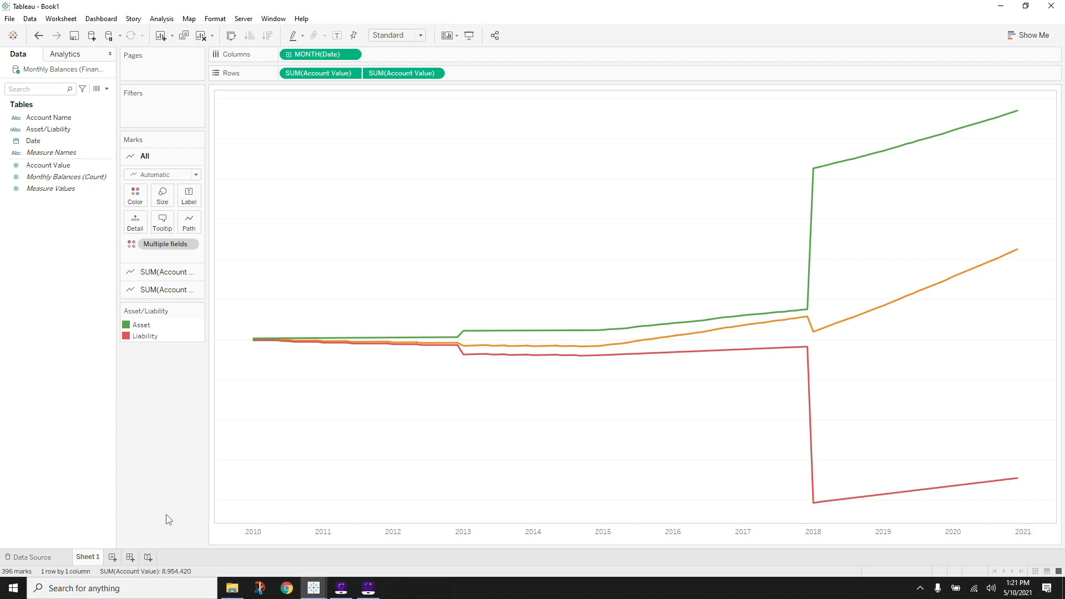
mouse_move(314, 587)
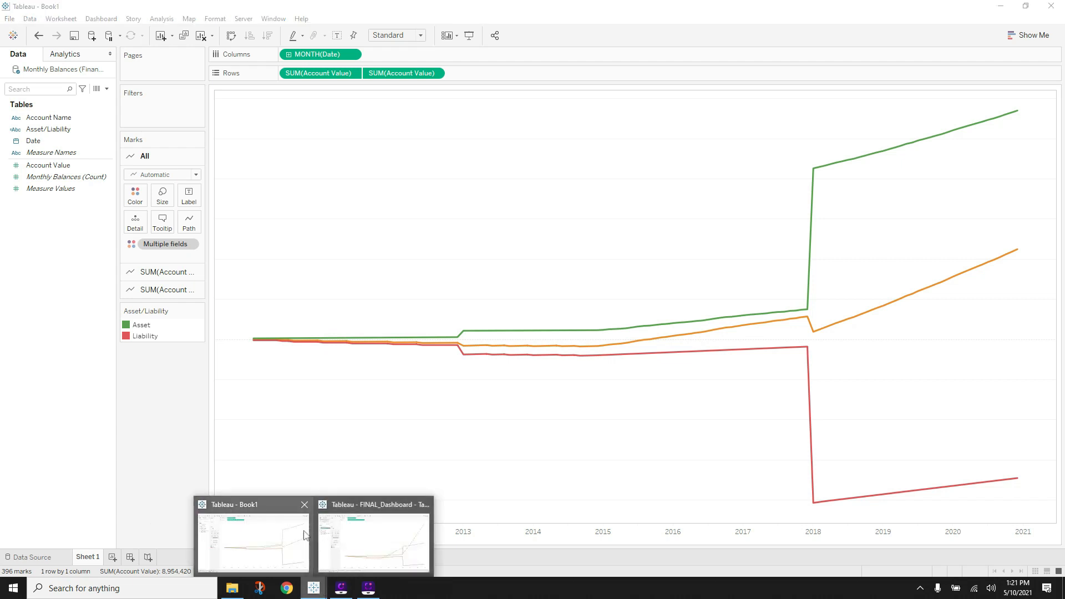
click(389, 541)
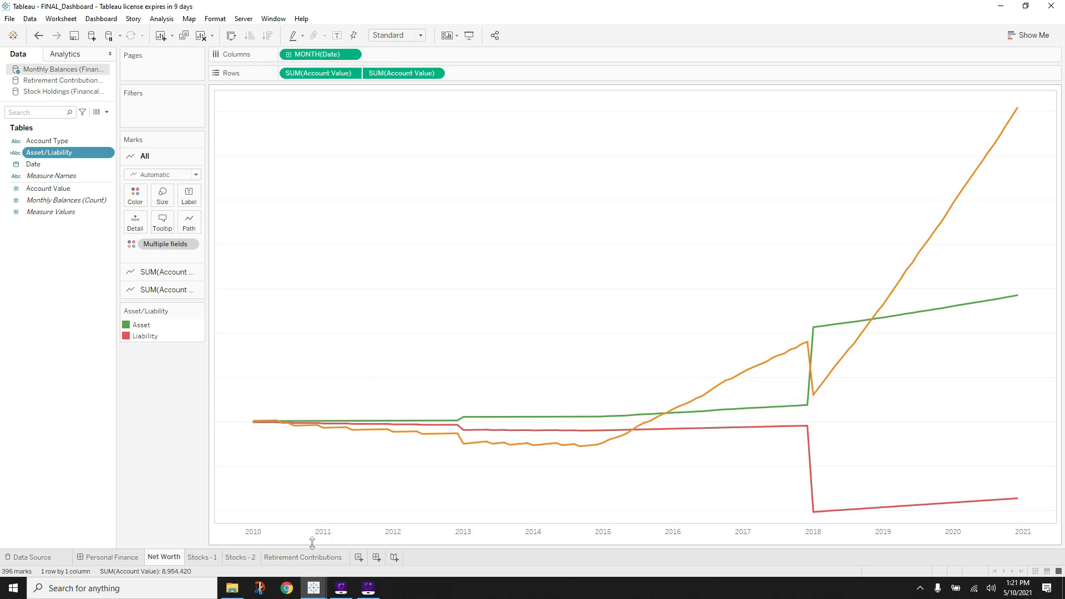
mouse_move(314, 586)
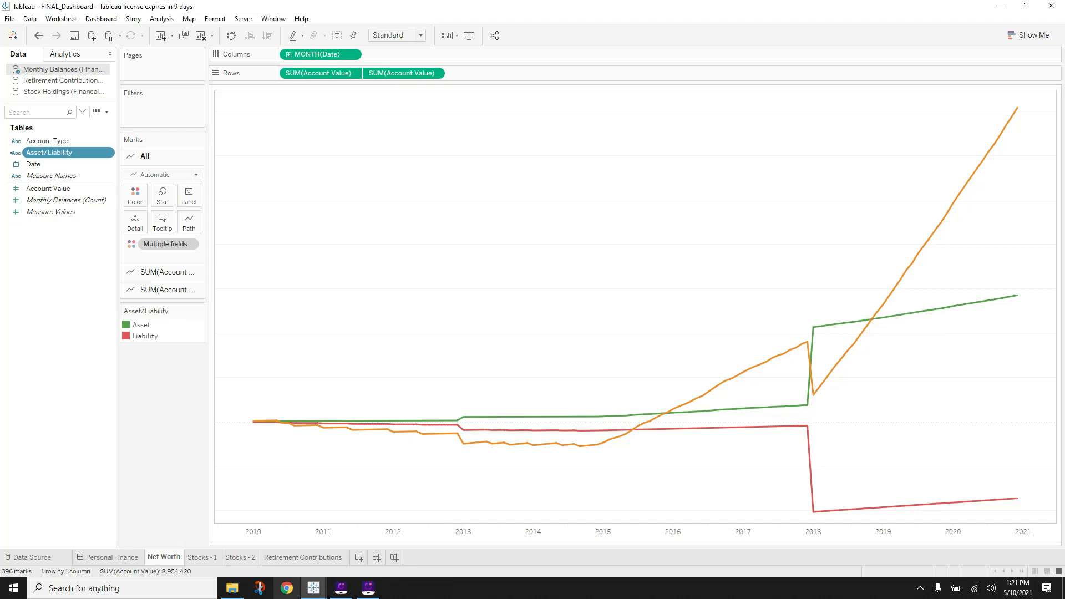
click(250, 529)
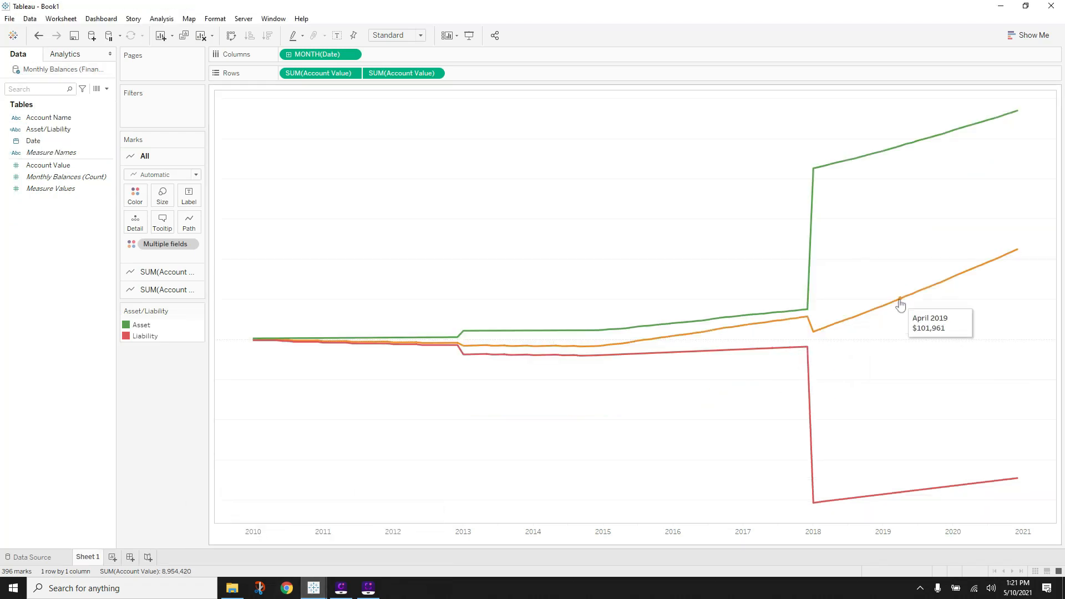
click(360, 546)
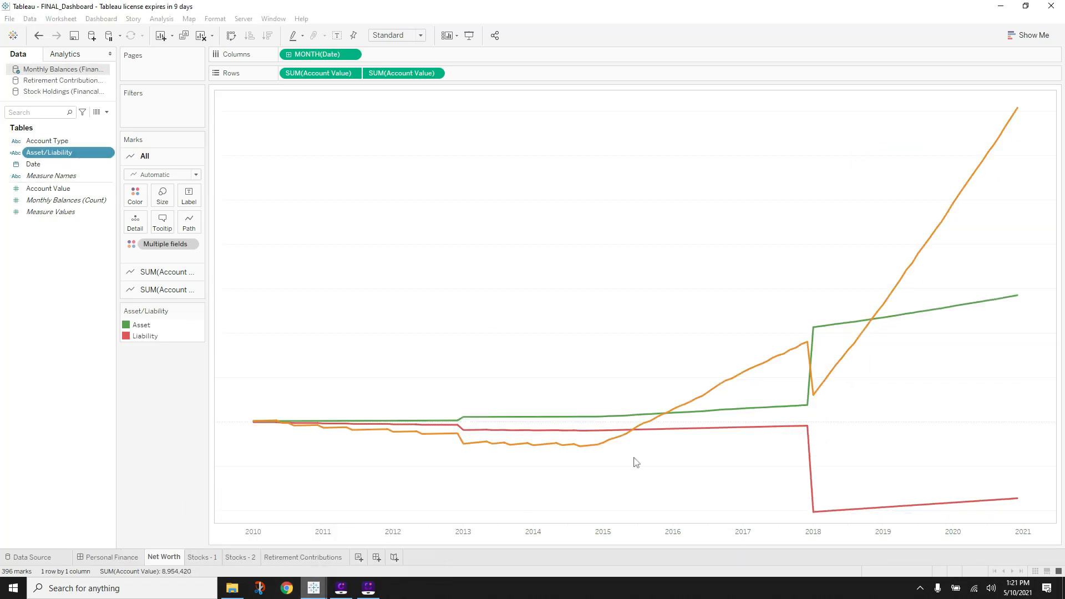
click(314, 588)
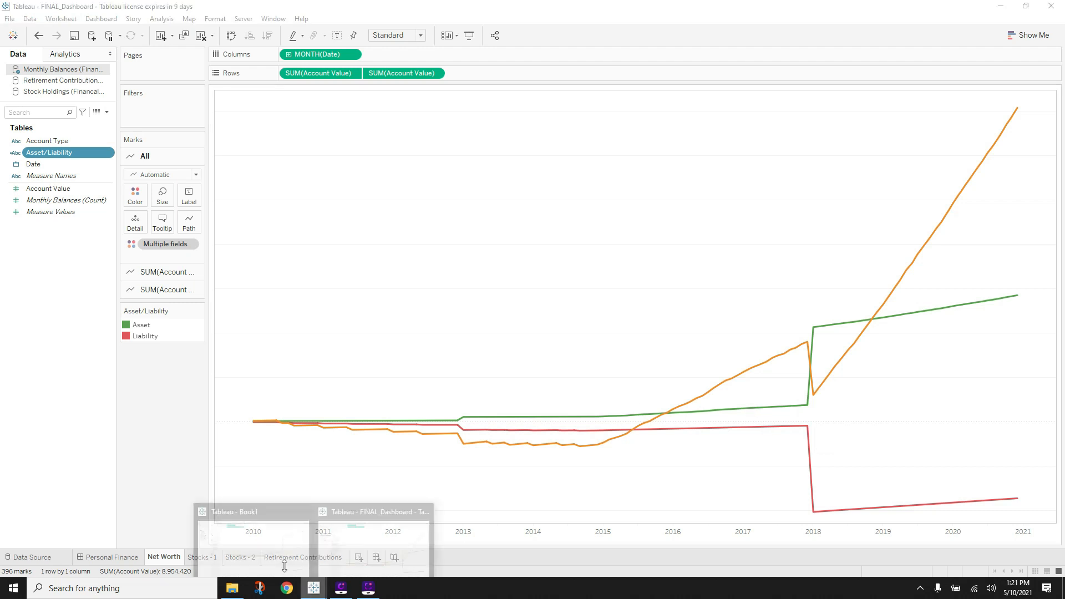
click(281, 554)
mouse_move(314, 587)
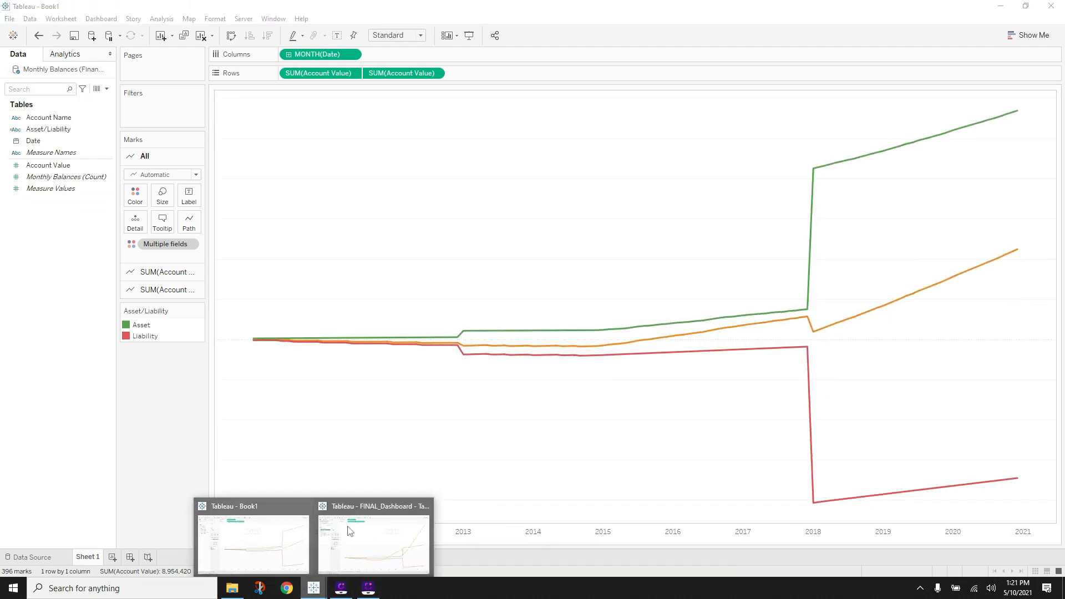
click(435, 533)
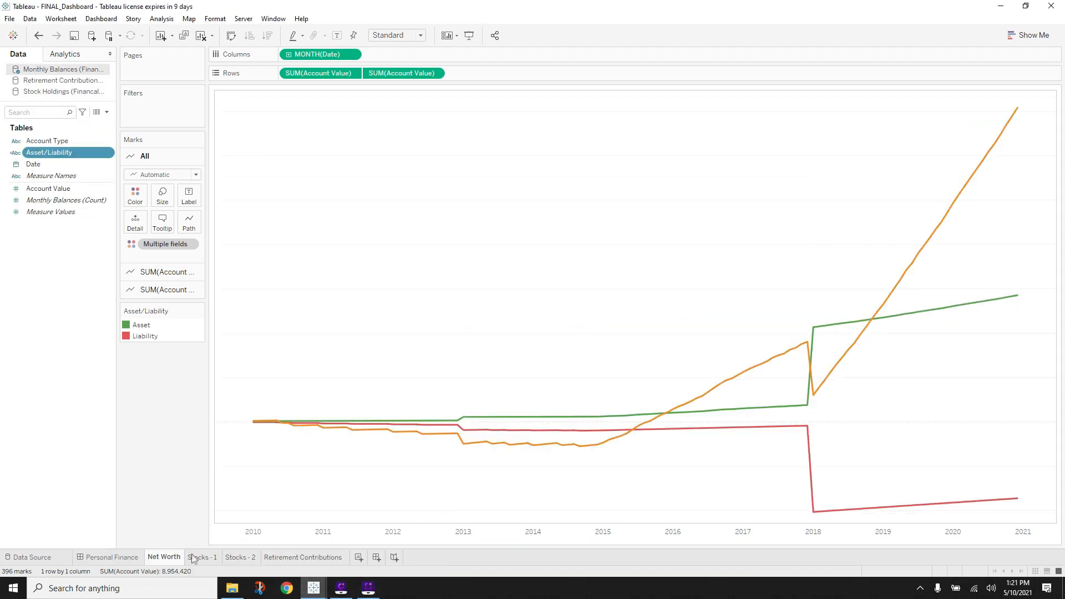
- Check the finished Stocks - 1 treemap's chart type in Show Me, then return to Book1
click(195, 558)
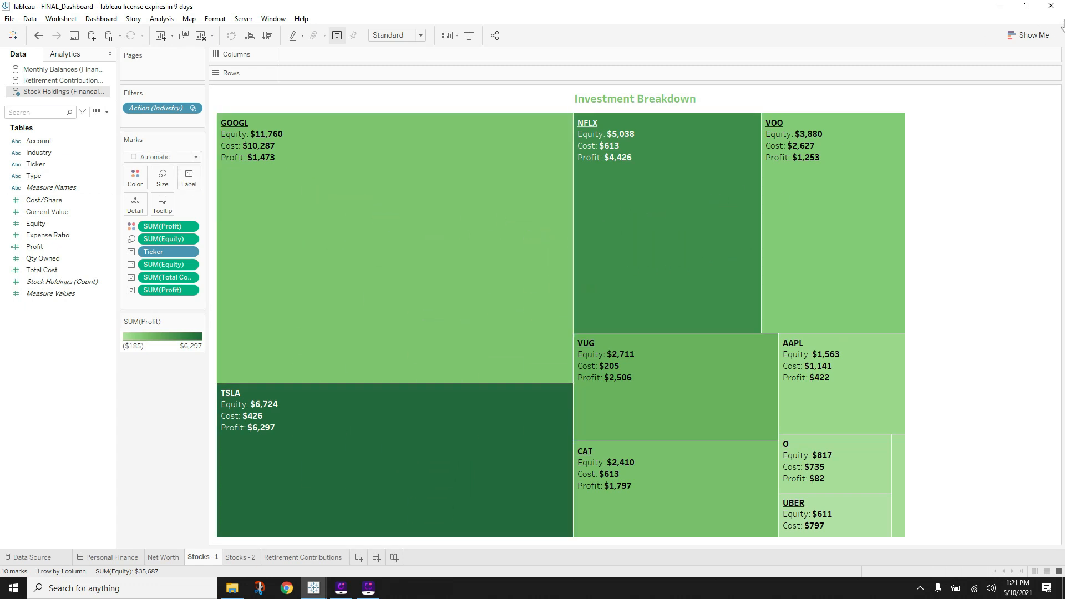
click(1029, 35)
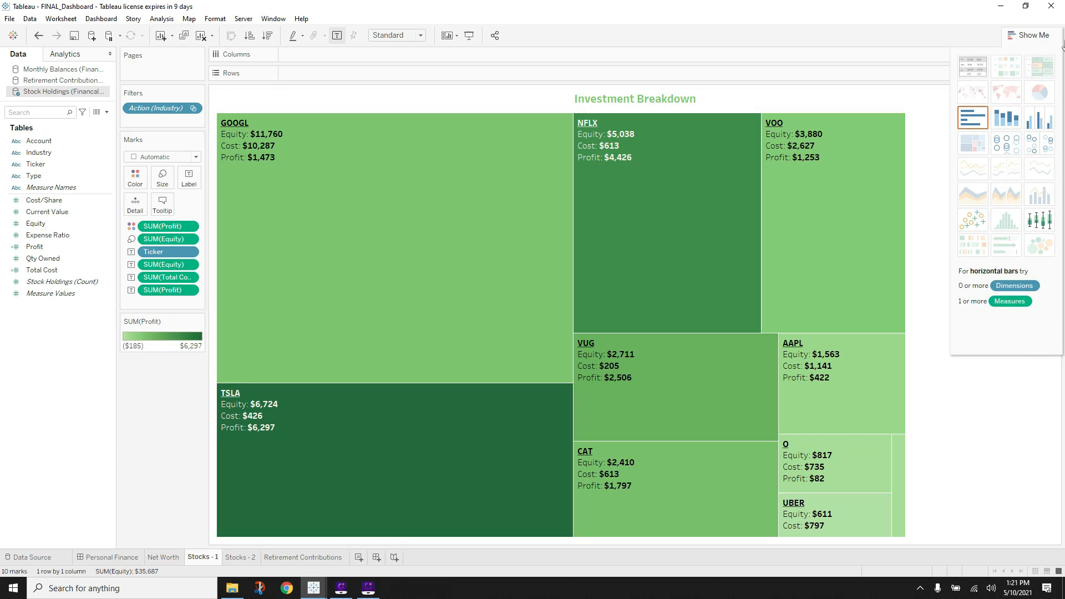
click(1035, 39)
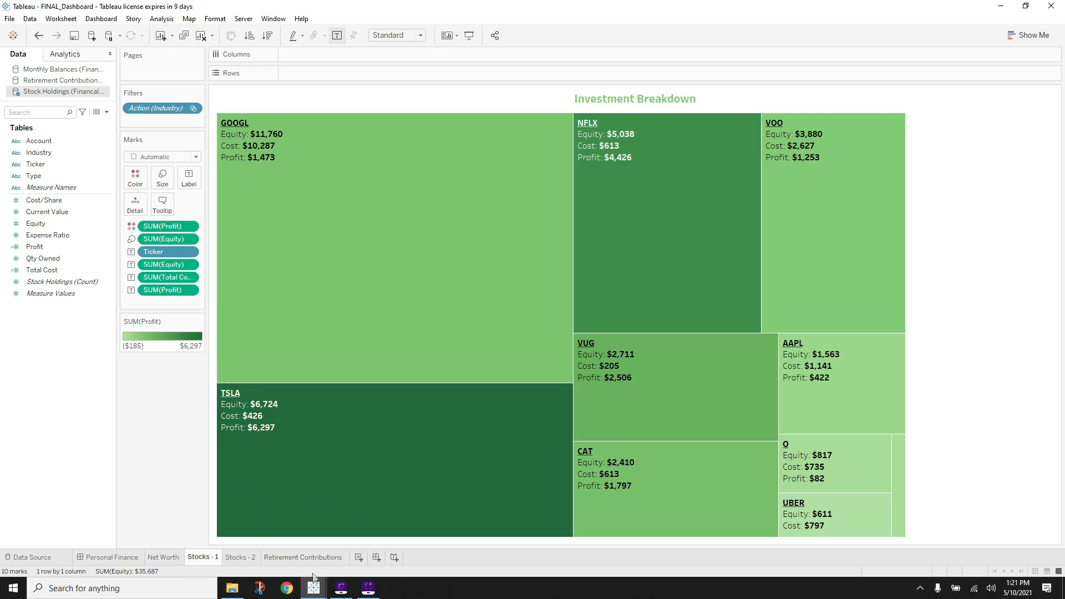
mouse_move(313, 587)
click(270, 541)
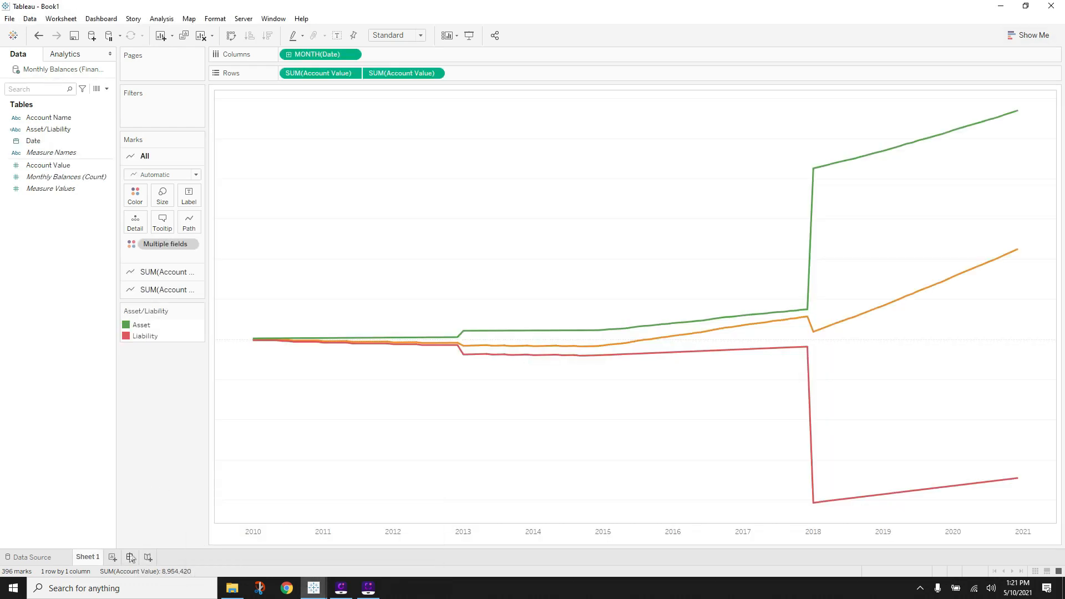
- Add a blank worksheet, renaming Sheet 1 'Net Worth' and the new sheet 'Stock - 1'
click(114, 556)
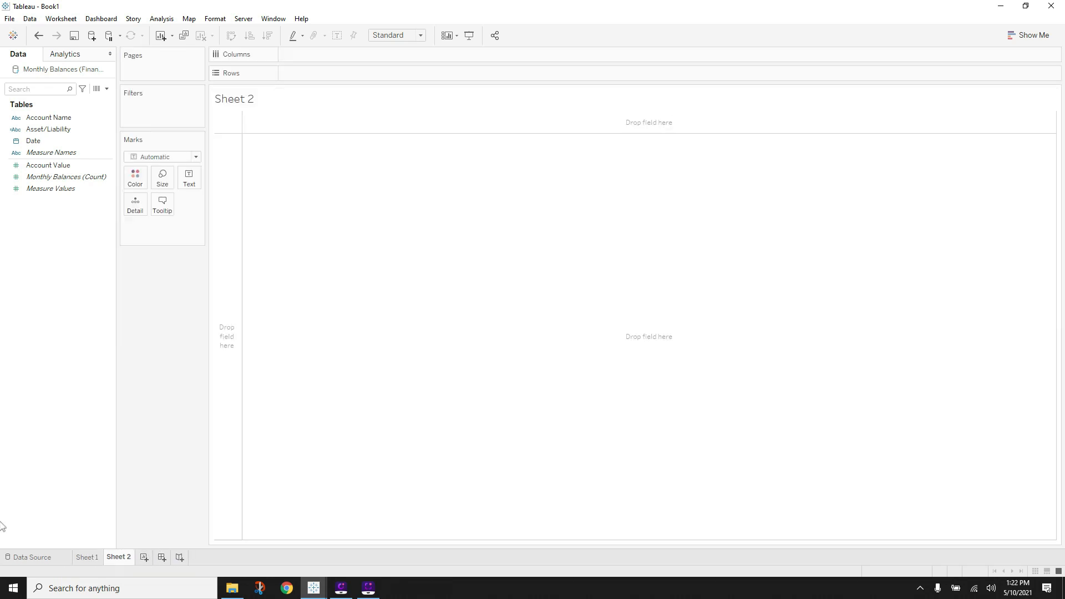
double_click(85, 558)
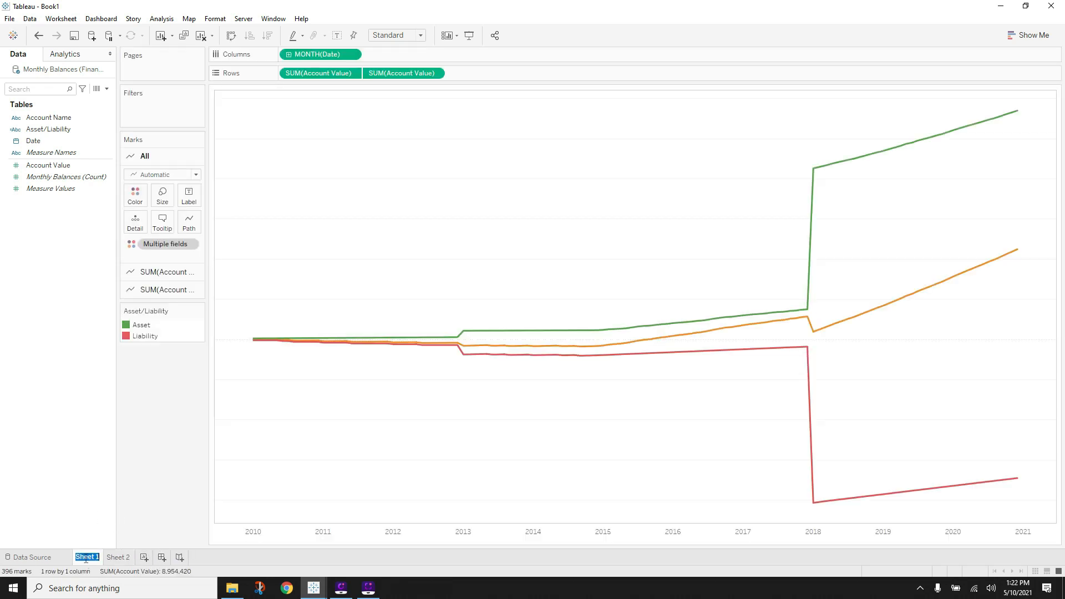
text(Net Worth)
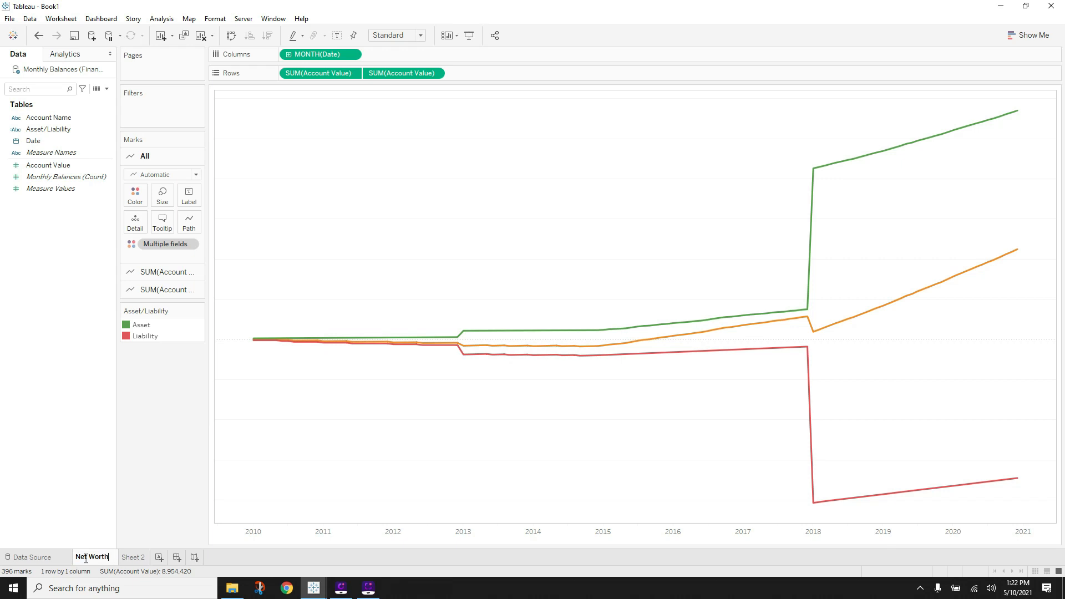
key(Return)
double_click(127, 557)
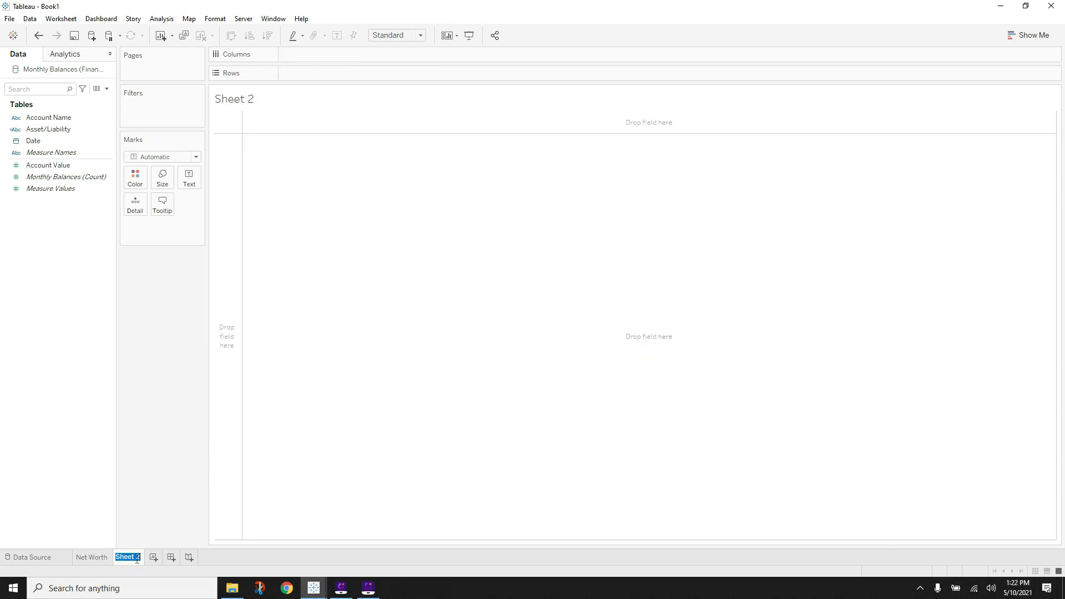
text(Stock - 1)
key(Return)
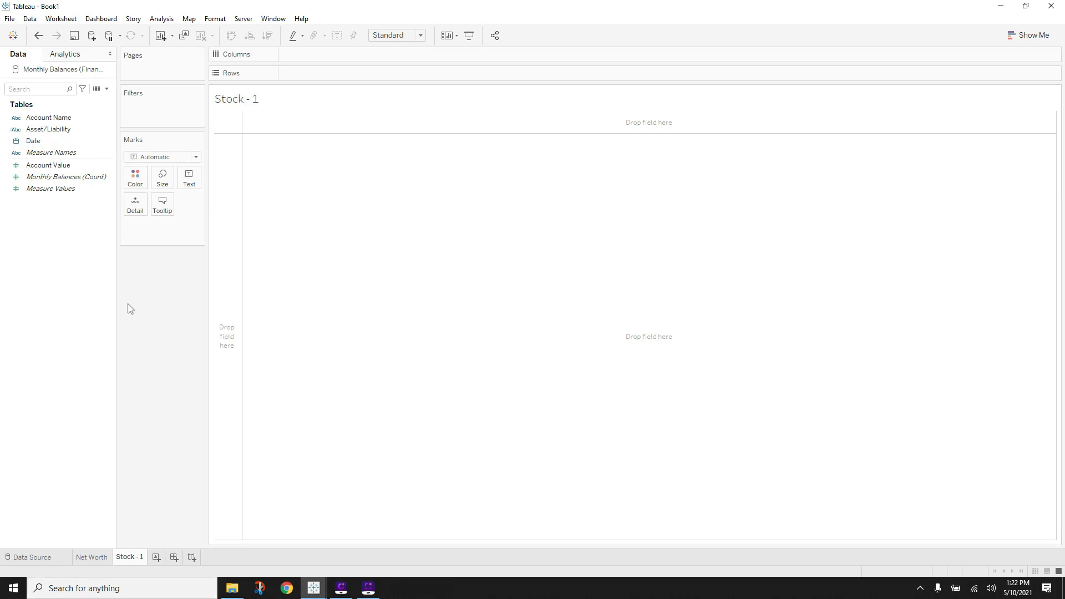
- Connect to the Financal_Data Excel workbook and drag the Stock Holdings sheet onto the canvas
click(91, 36)
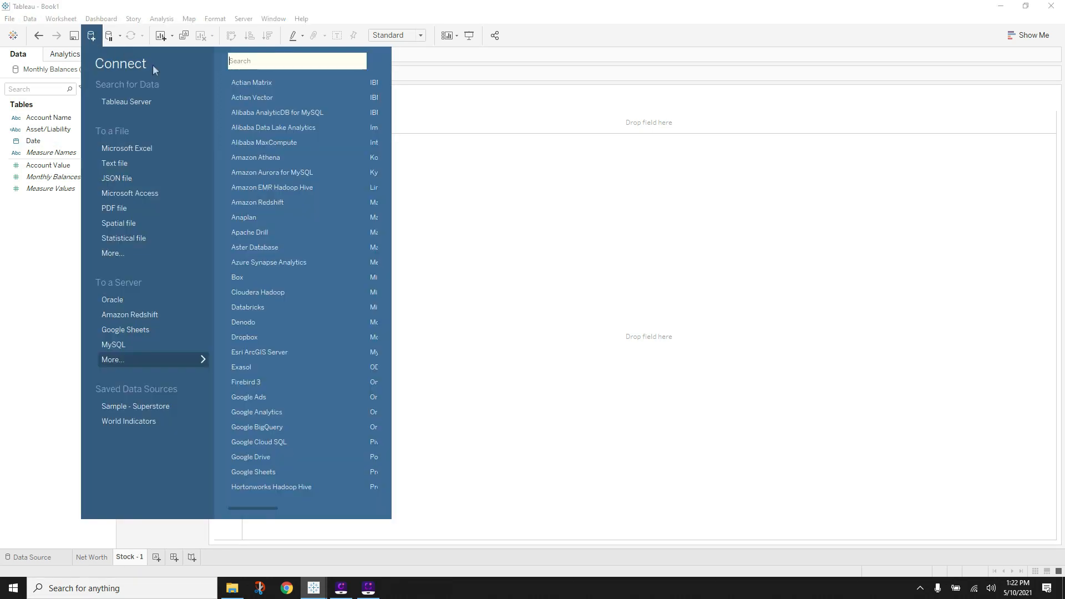
click(129, 149)
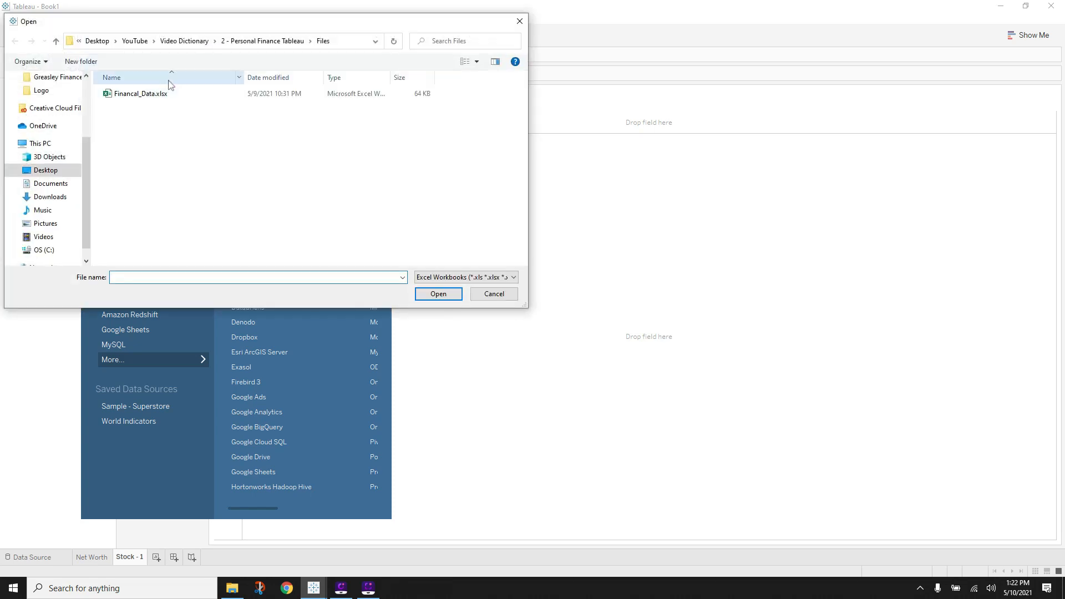
double_click(160, 94)
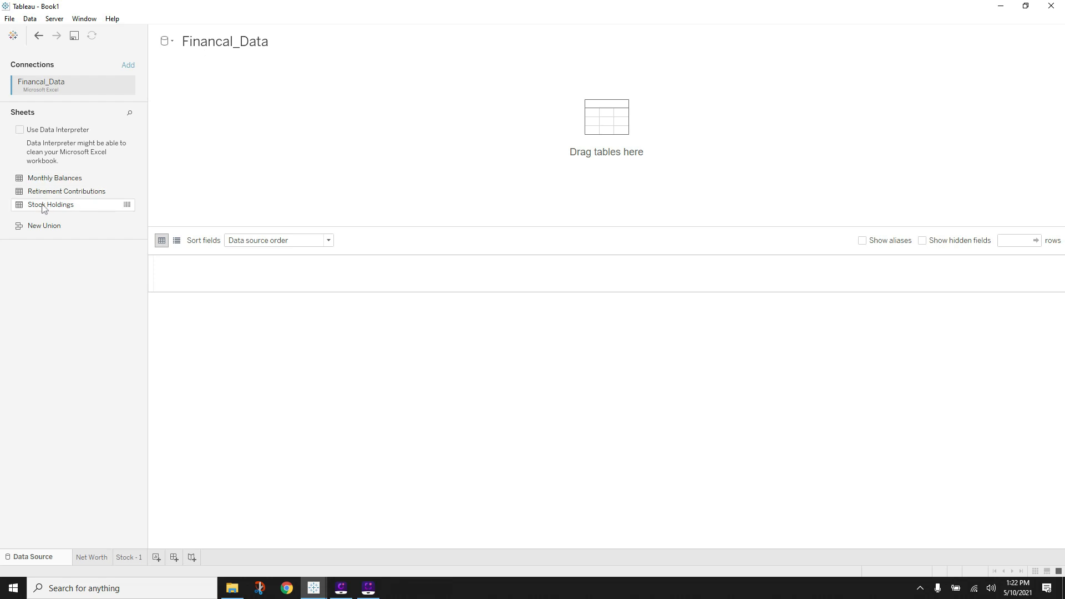
drag(47, 205, 294, 189)
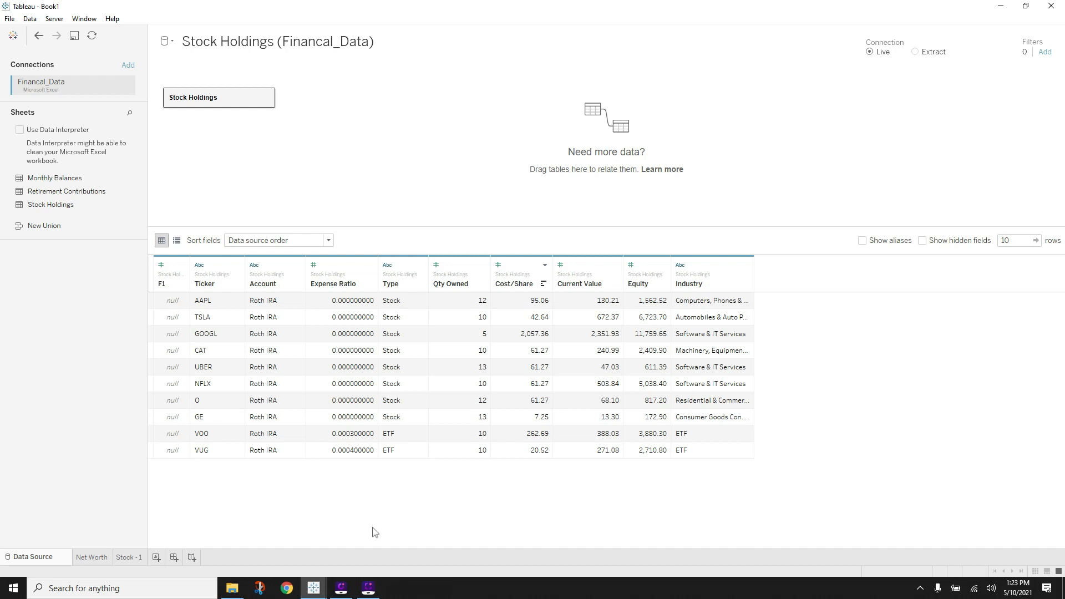
- On the Stock - 1 sheet, select Ticker and Equity and turn them into a treemap
click(134, 557)
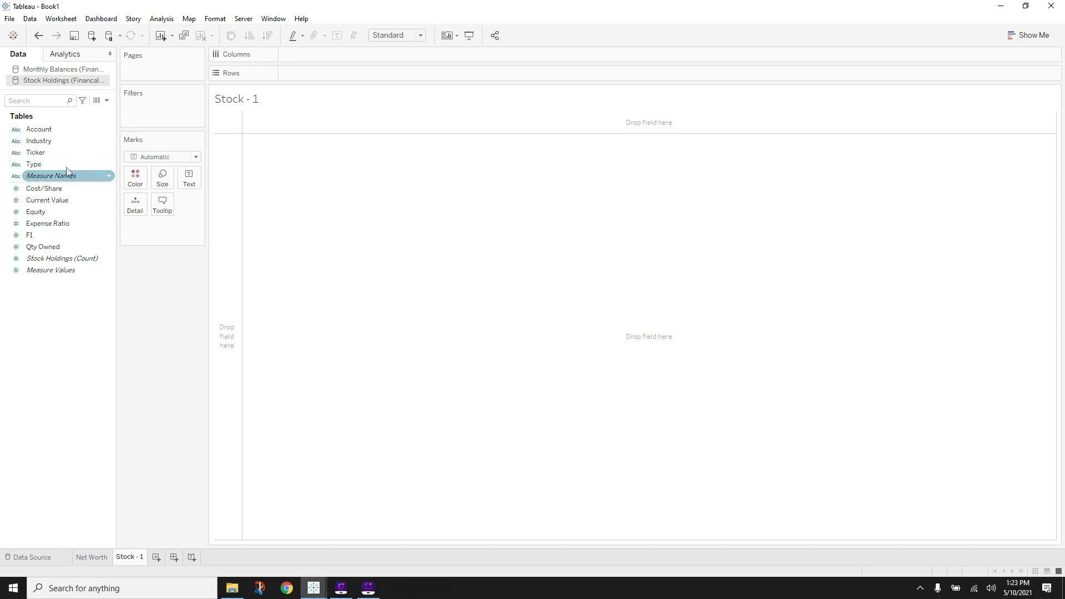
click(53, 153)
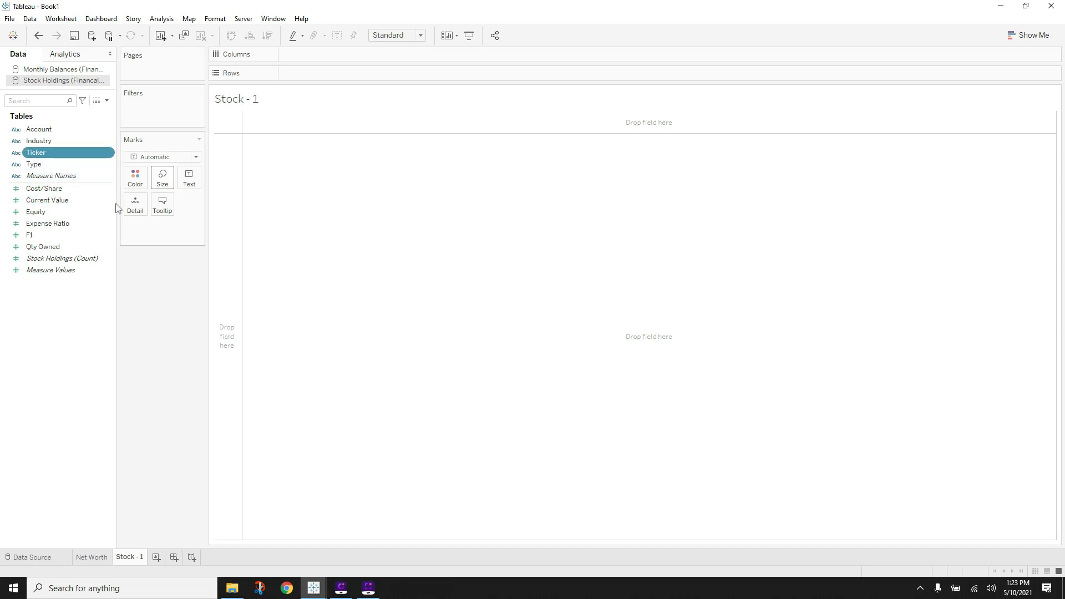
ctrl+click(51, 213)
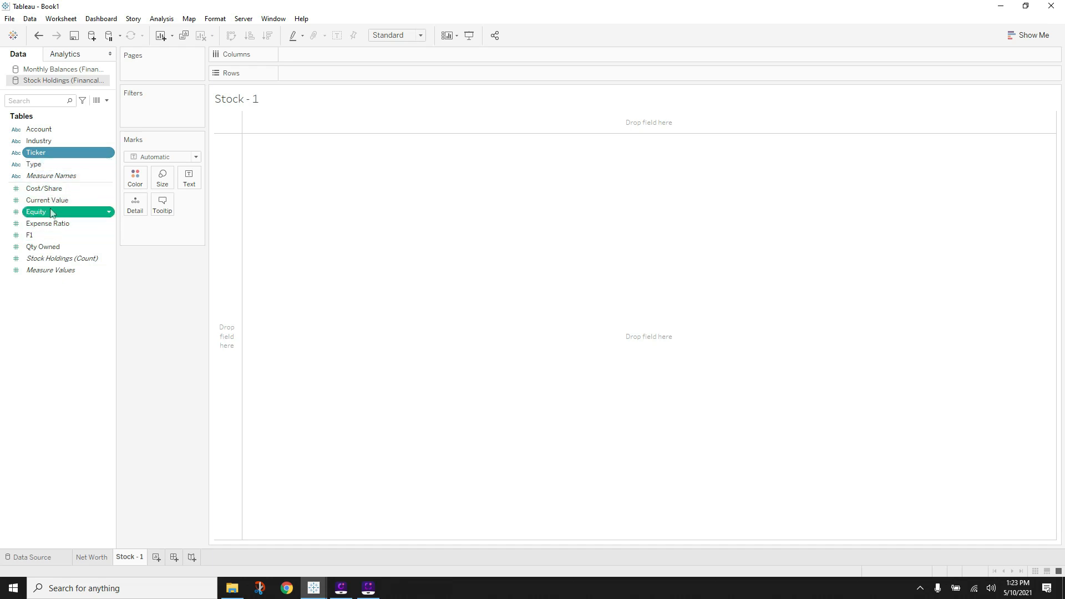
click(1028, 34)
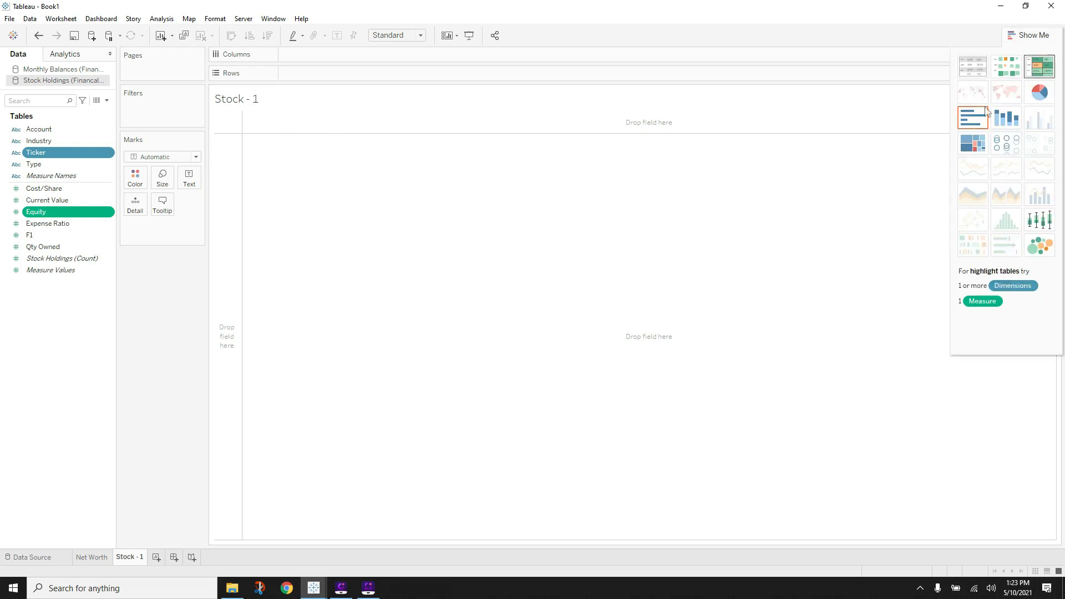
click(974, 145)
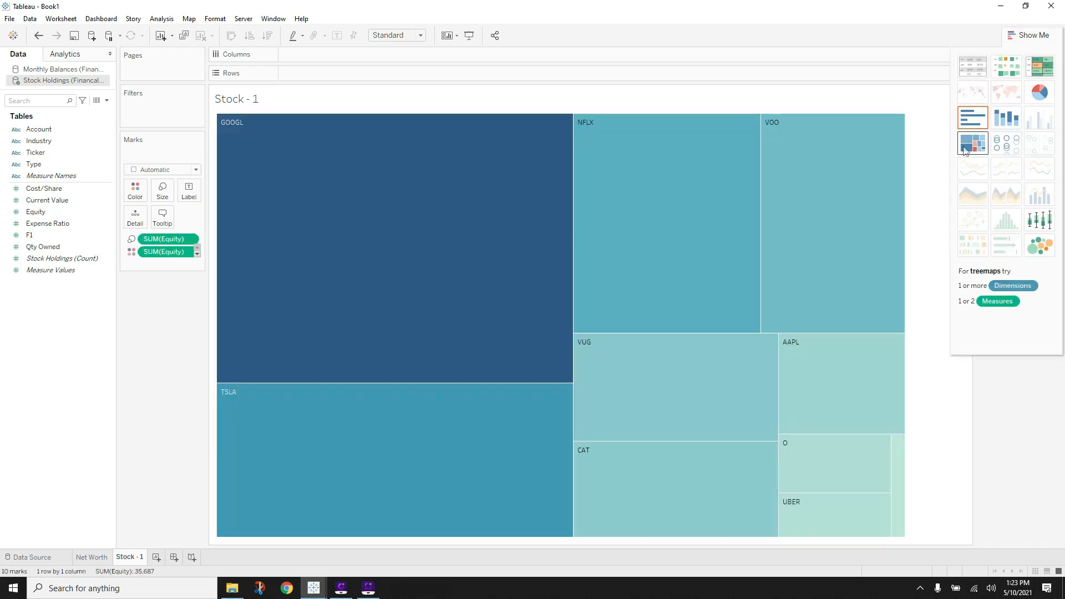
- Rearrange the Marks card so Ticker labels and Equity sizes the boxes, dropping Equity colour
click(1029, 34)
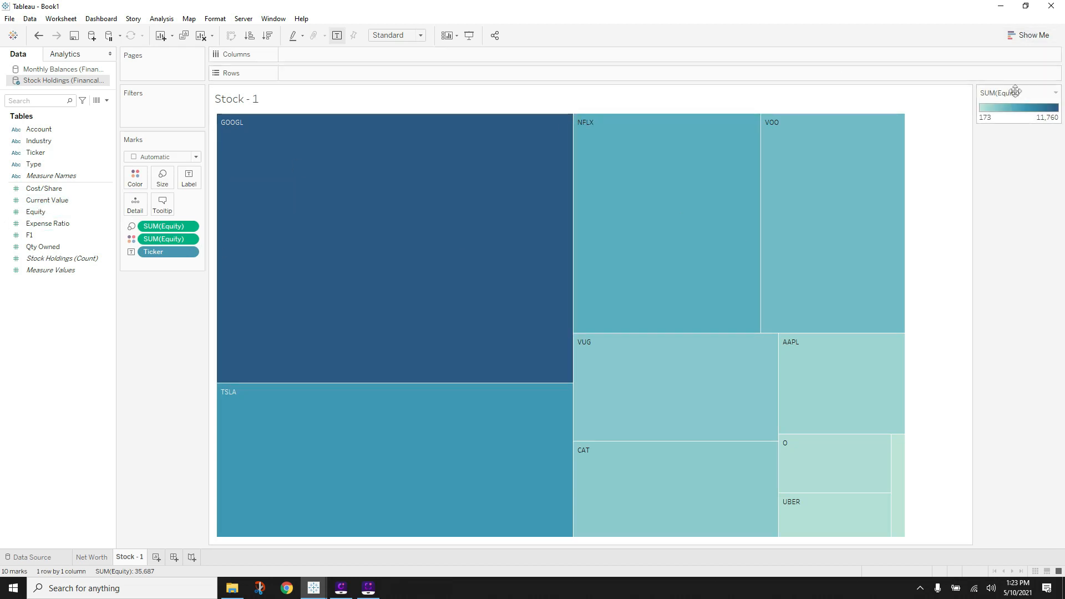
drag(1009, 94, 139, 294)
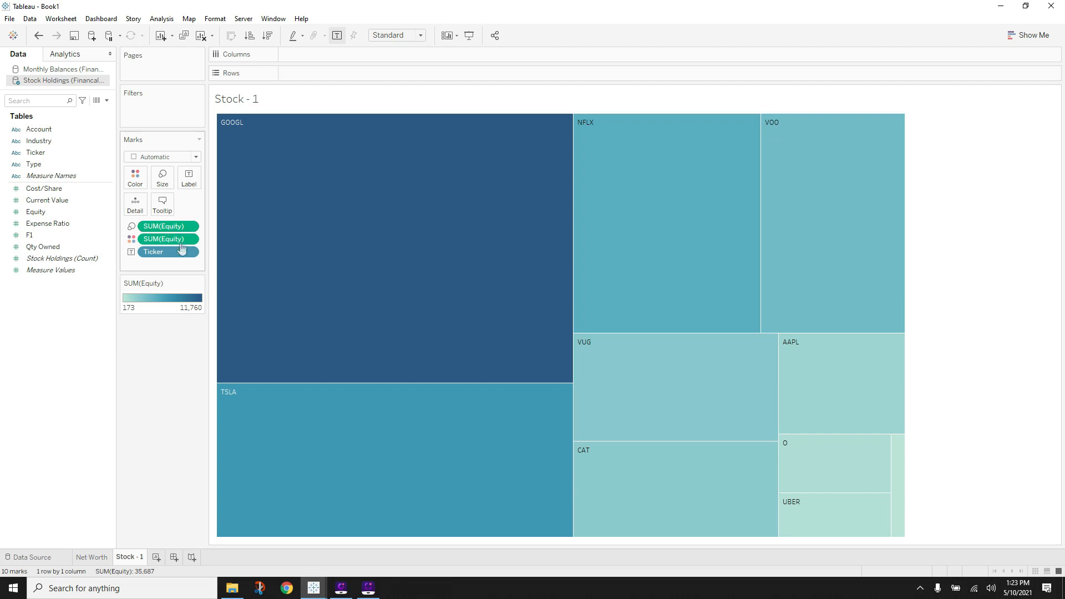
drag(166, 253, 155, 347)
drag(162, 244, 158, 310)
drag(54, 157, 189, 178)
drag(48, 215, 162, 181)
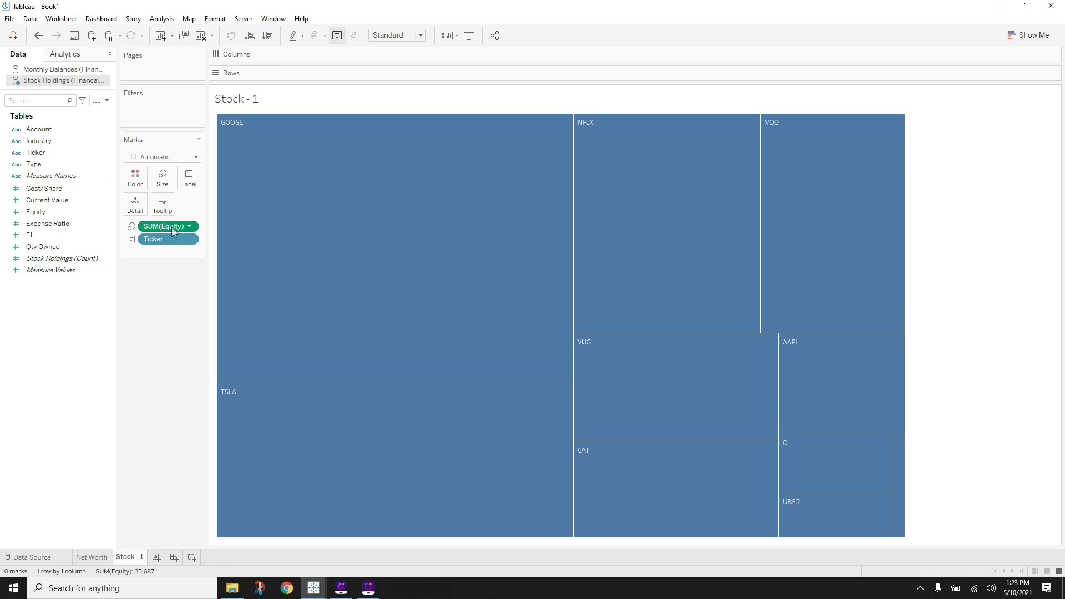
drag(172, 230, 138, 181)
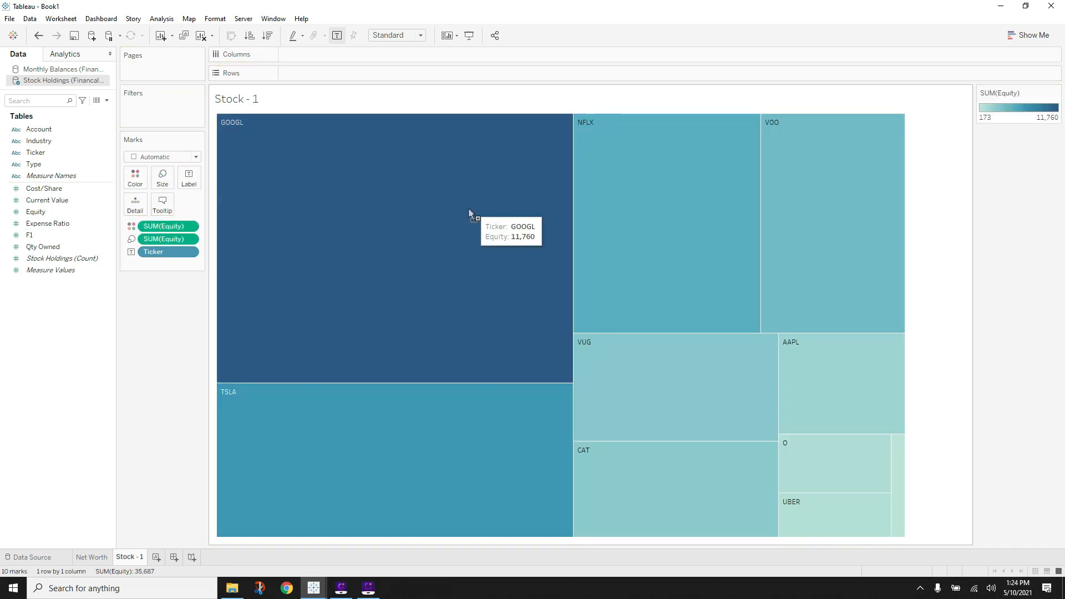
drag(123, 305, 124, 305)
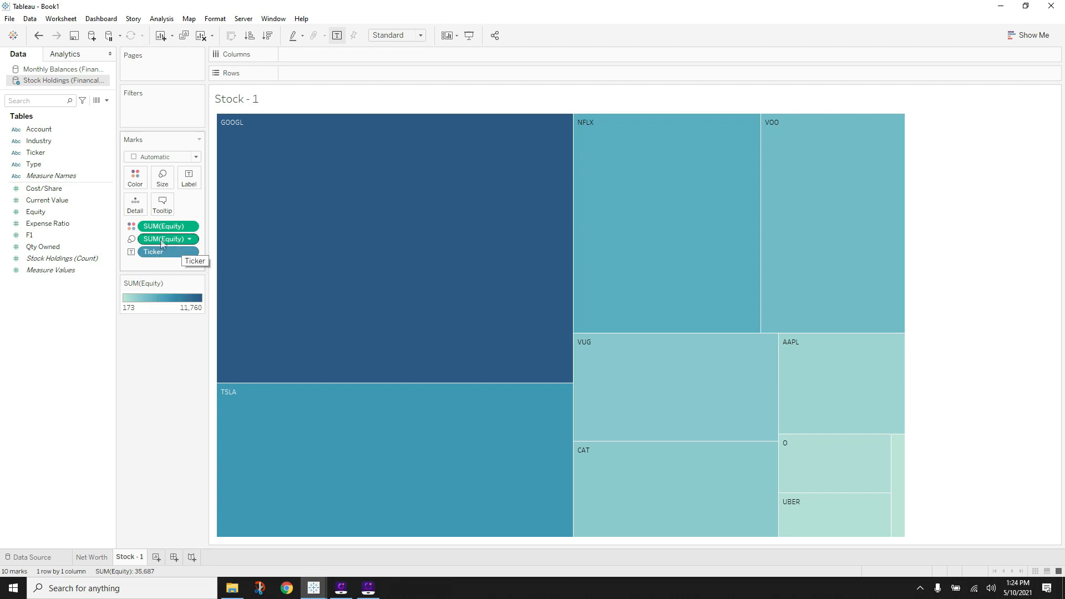
drag(165, 227, 162, 370)
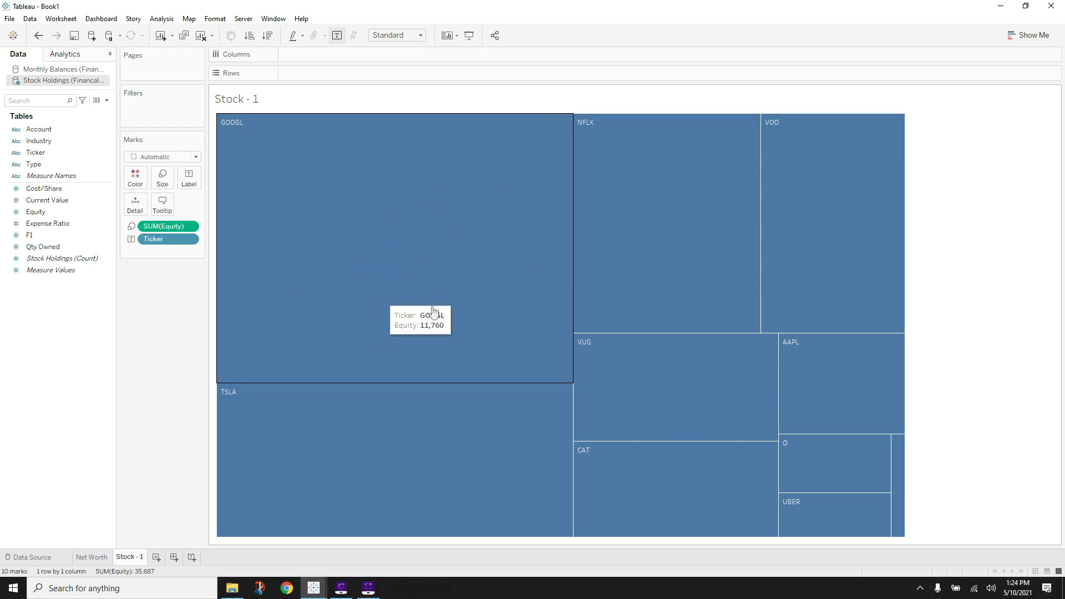
- Start a new calculated field and name it Profit
click(107, 100)
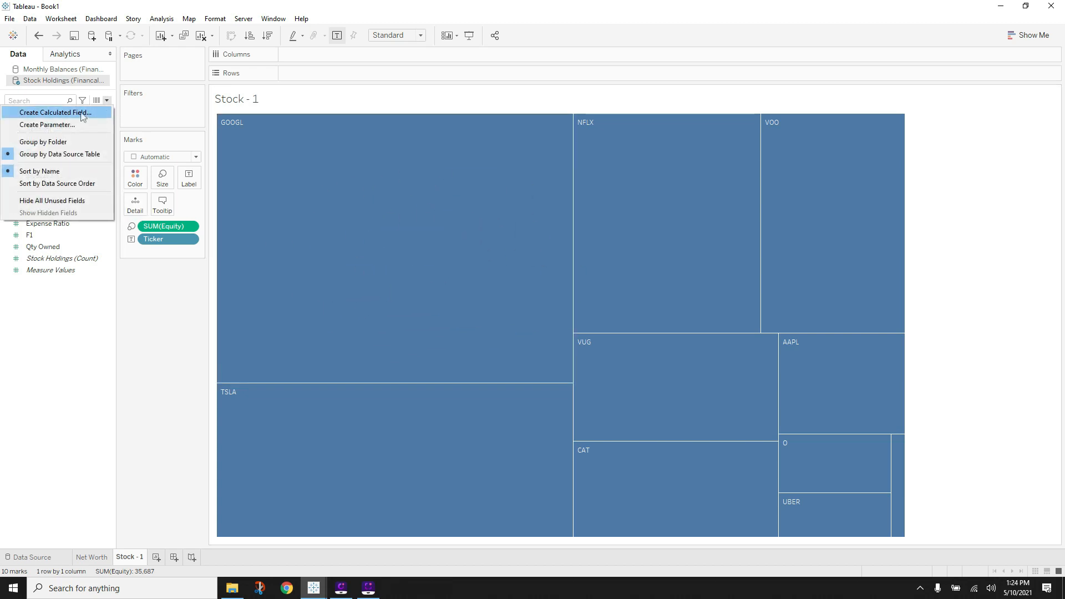
click(168, 340)
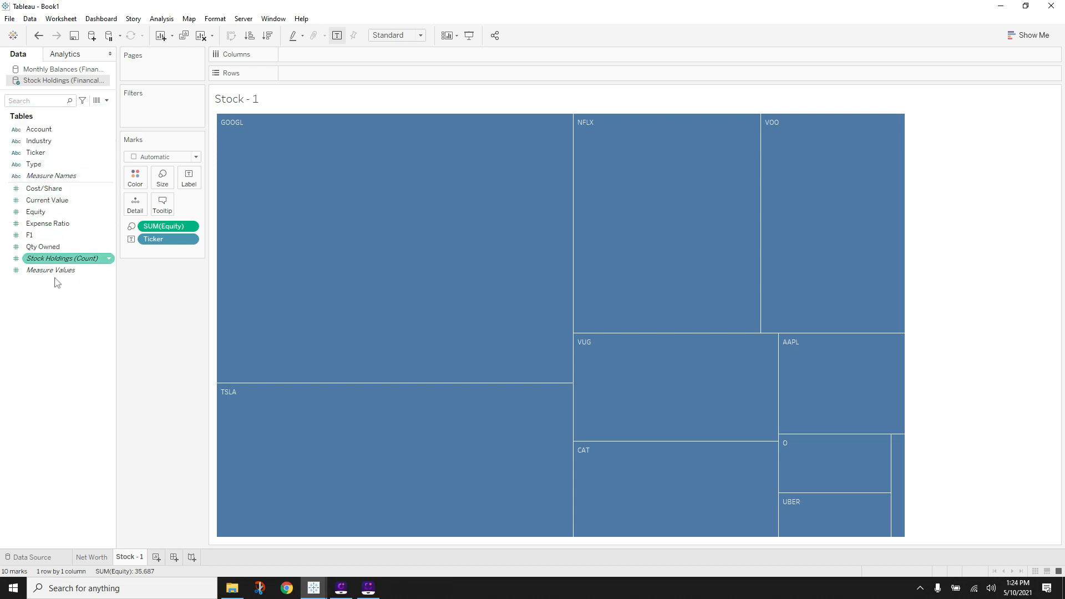
click(107, 100)
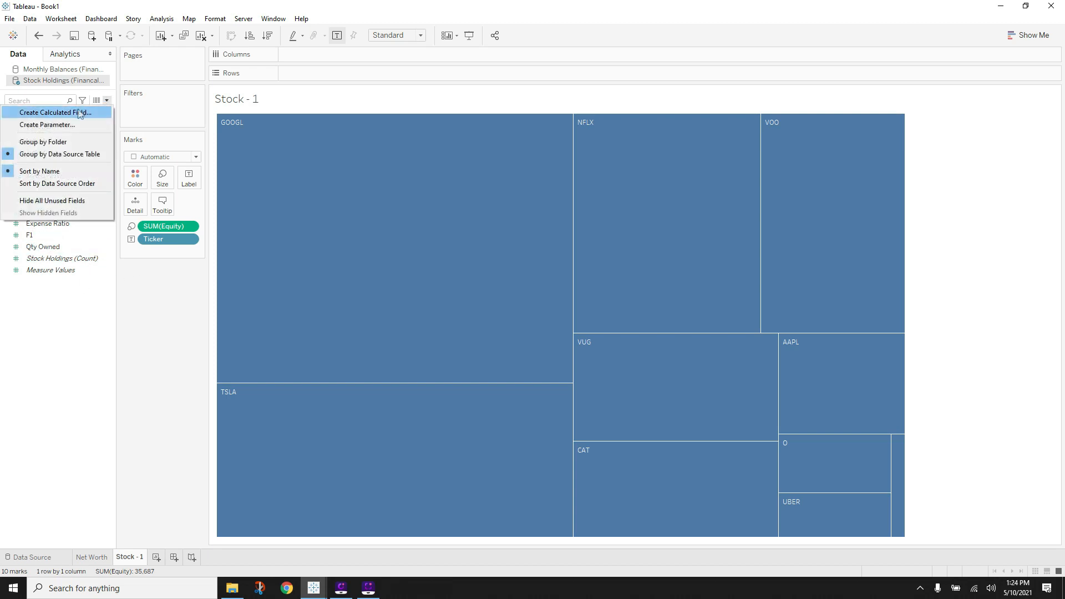
click(80, 113)
text(F)
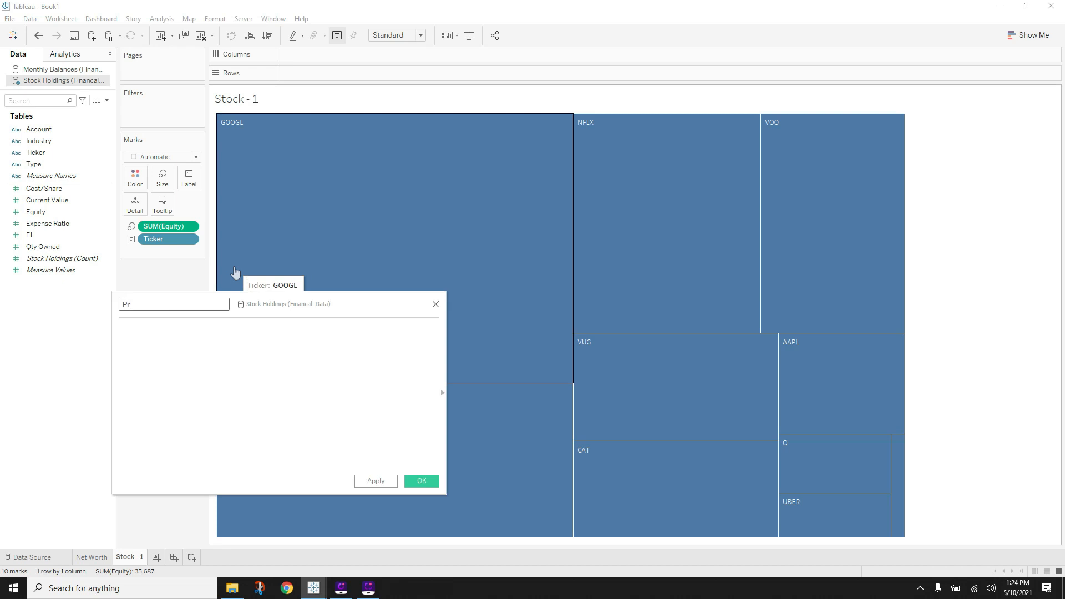
text(rofit)
- Enter the formula [Equity]-([Cost/Share]*[Qty Owned]) and save the field
click(222, 357)
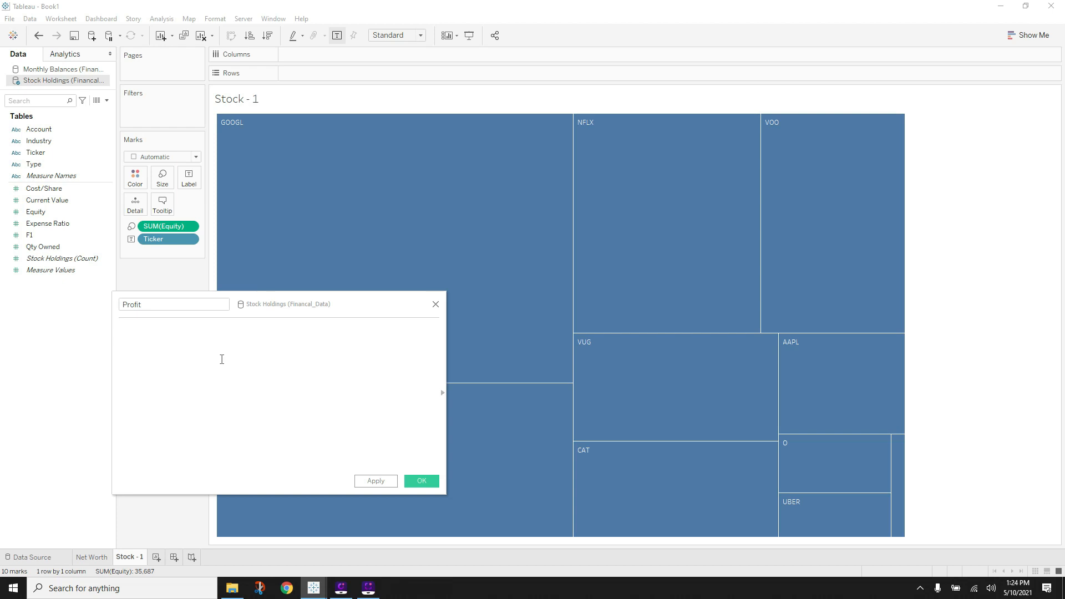
text(Cu)
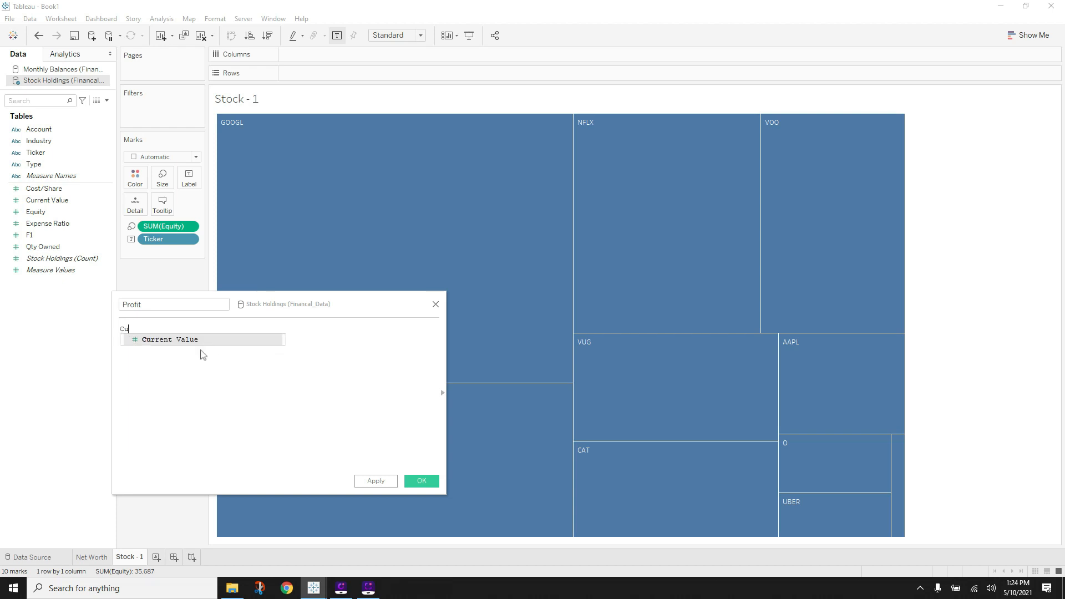
key(BackSpace)
key(BackSpace)
text(equ)
double_click(179, 341)
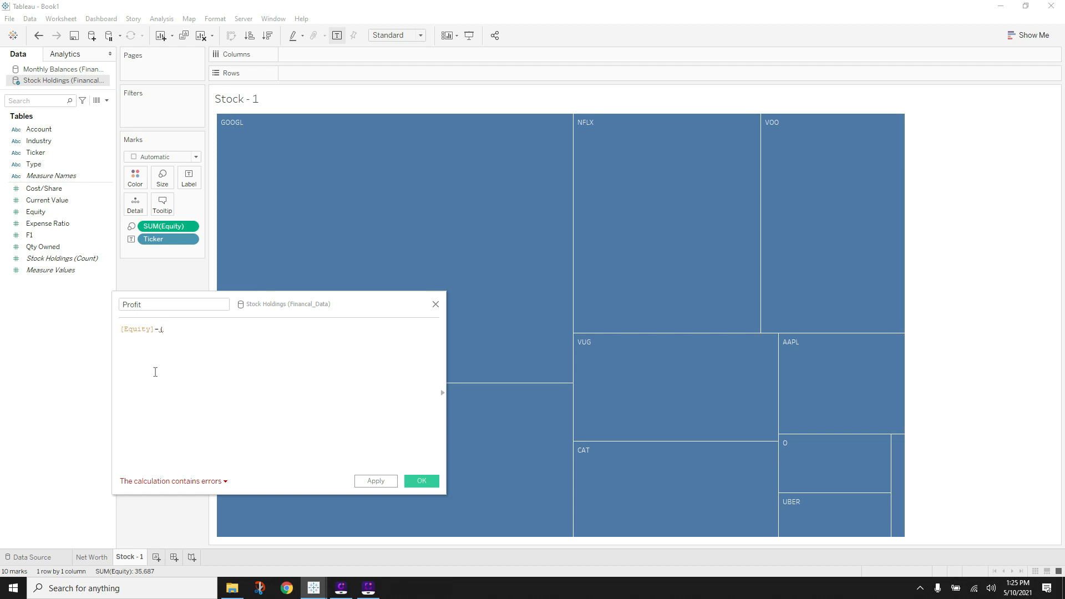
text(cos)
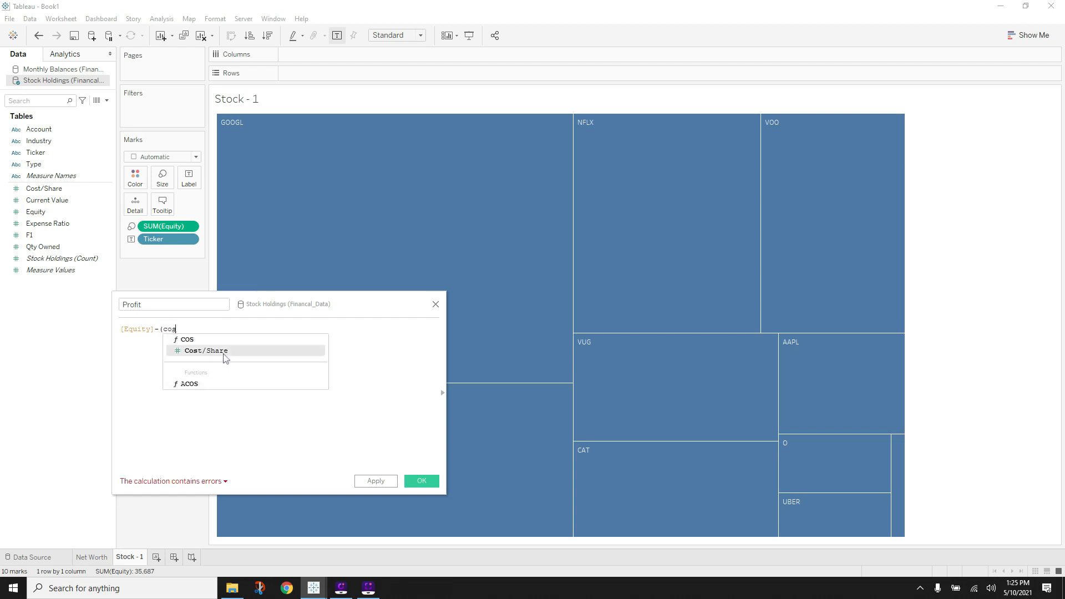
click(224, 351)
text(*)
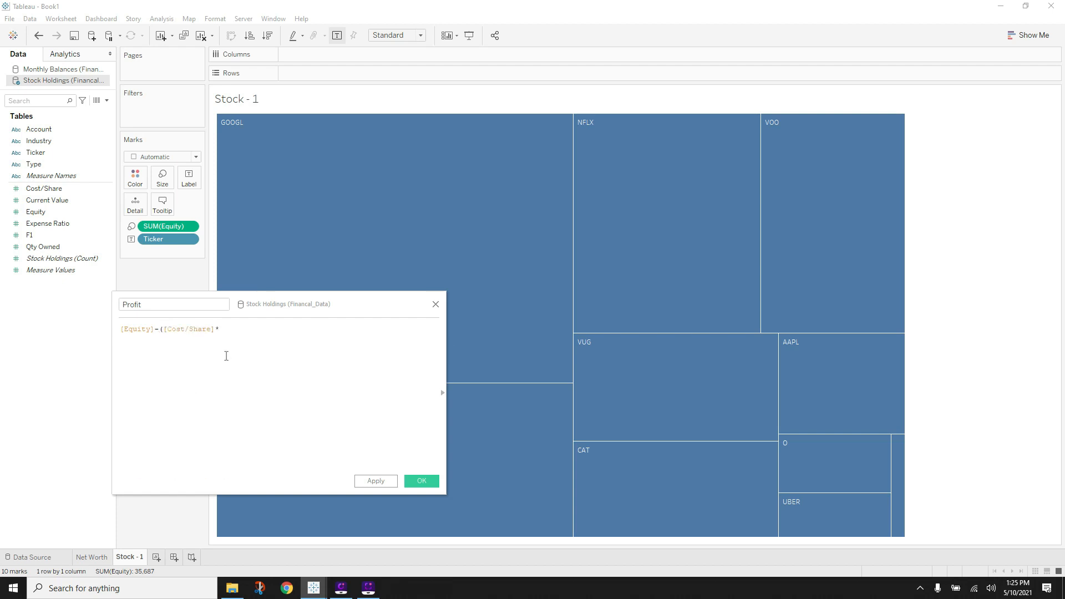
text(qt)
click(260, 339)
text())
click(422, 481)
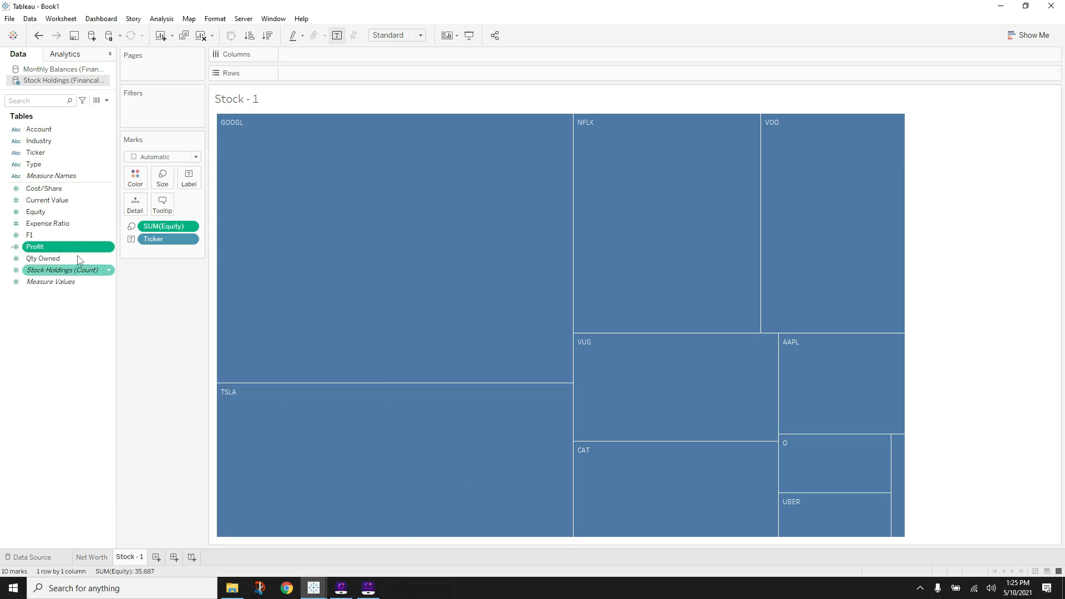
- Colour the treemap by Profit and dock the SUM(Profit) legend under the Marks card
drag(55, 247, 137, 185)
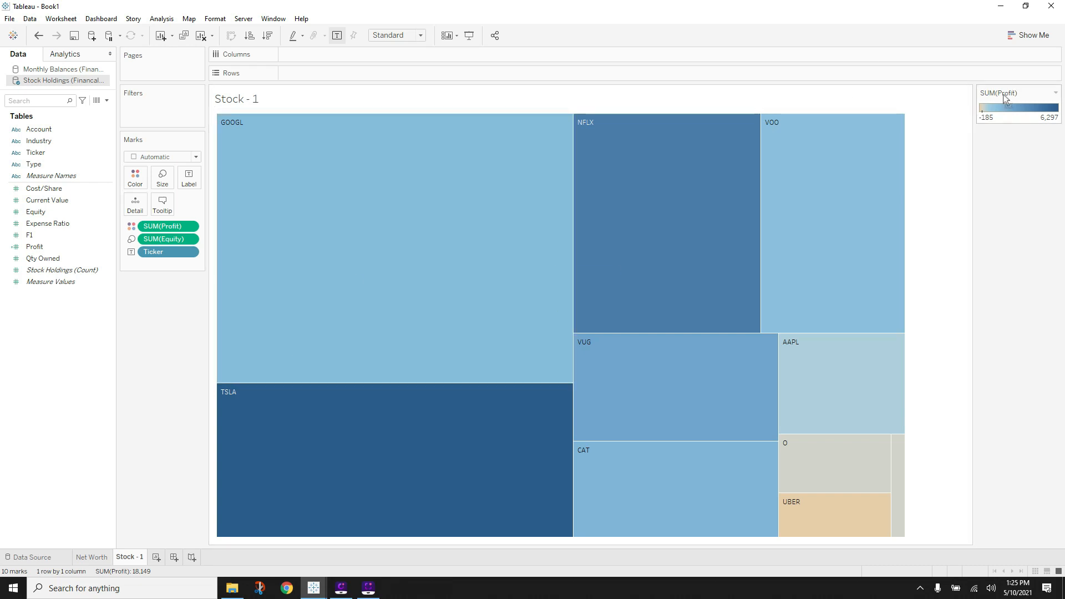
drag(1004, 98, 146, 299)
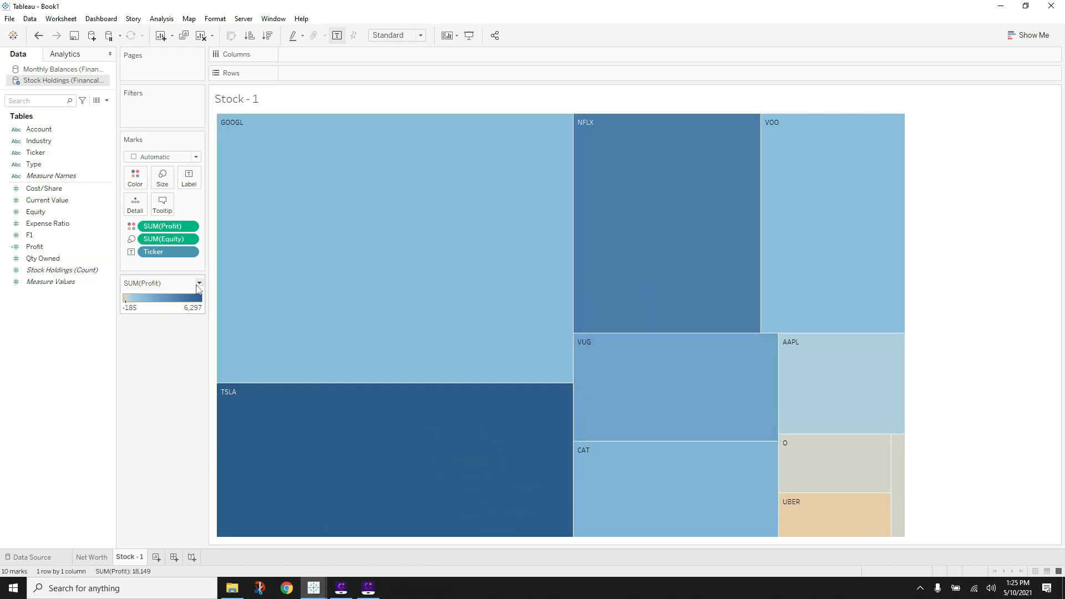
- Change the Profit legend's colours to the Green palette and apply it
click(198, 284)
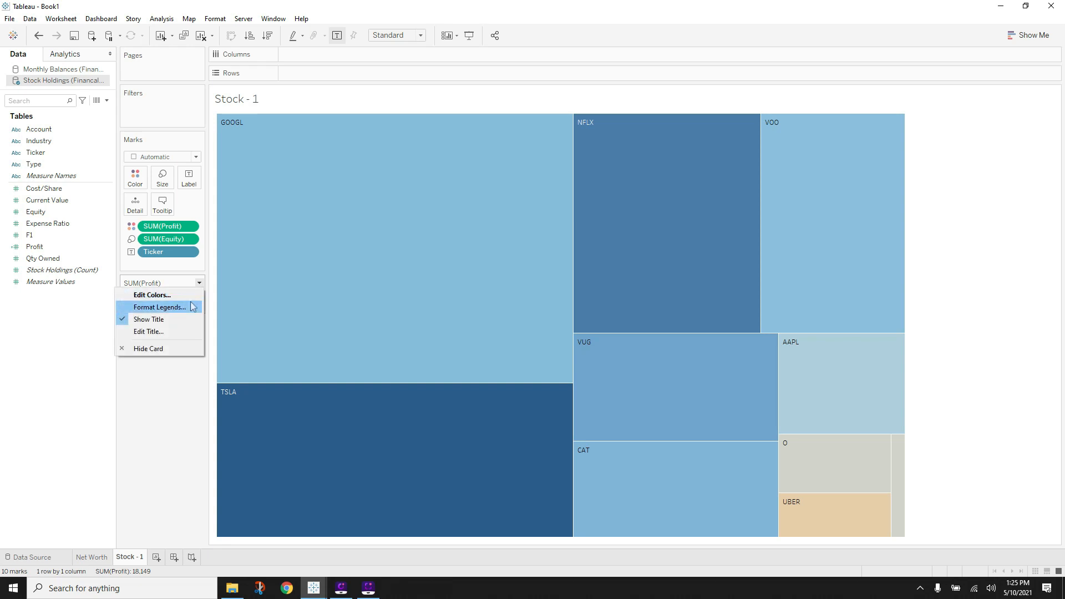
click(183, 295)
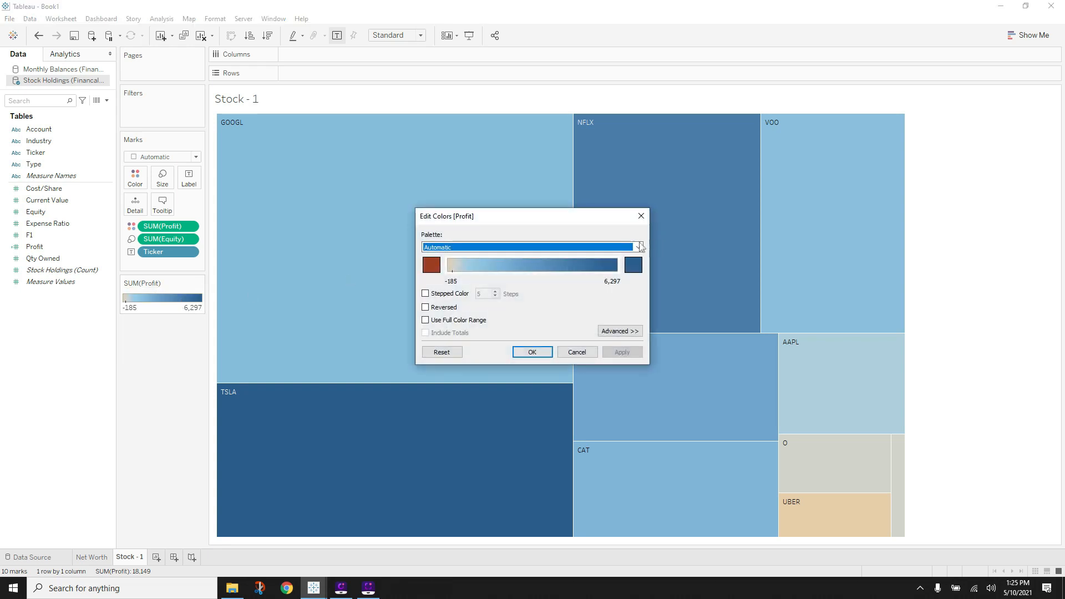
click(541, 248)
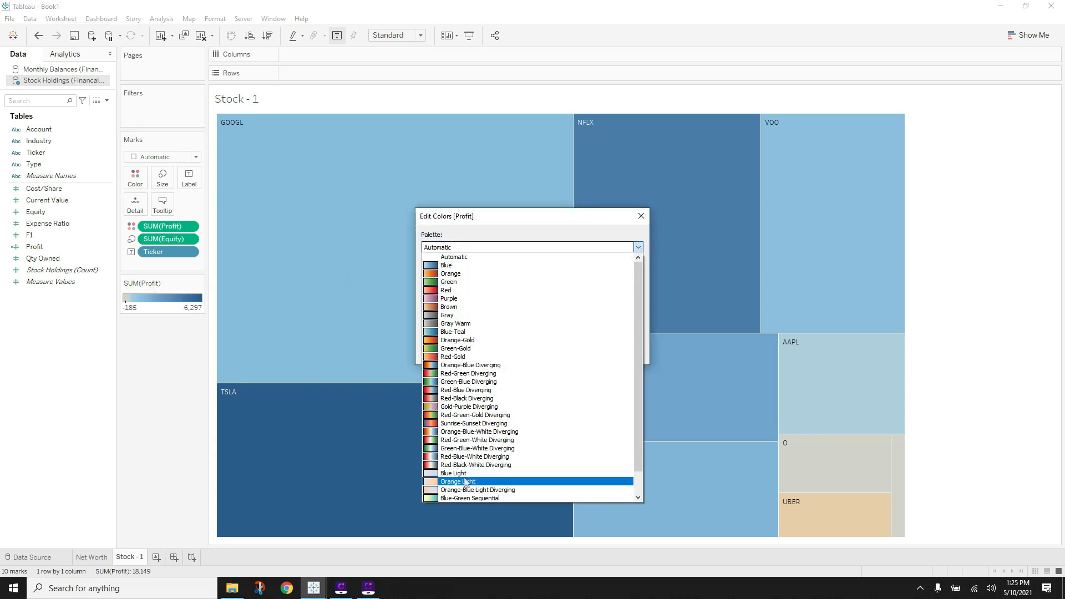
click(475, 282)
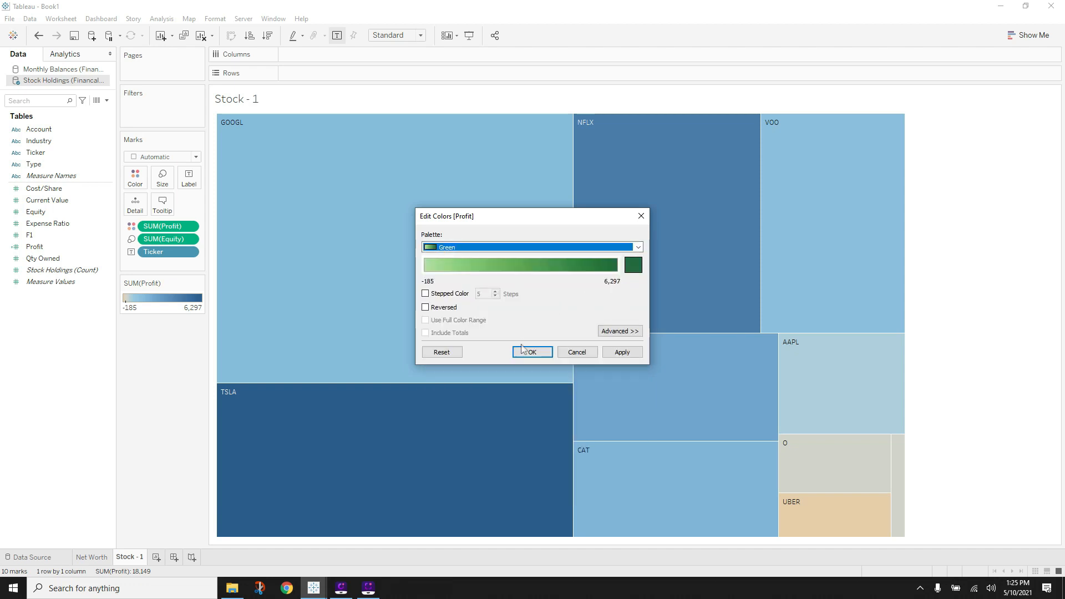
click(622, 352)
click(532, 352)
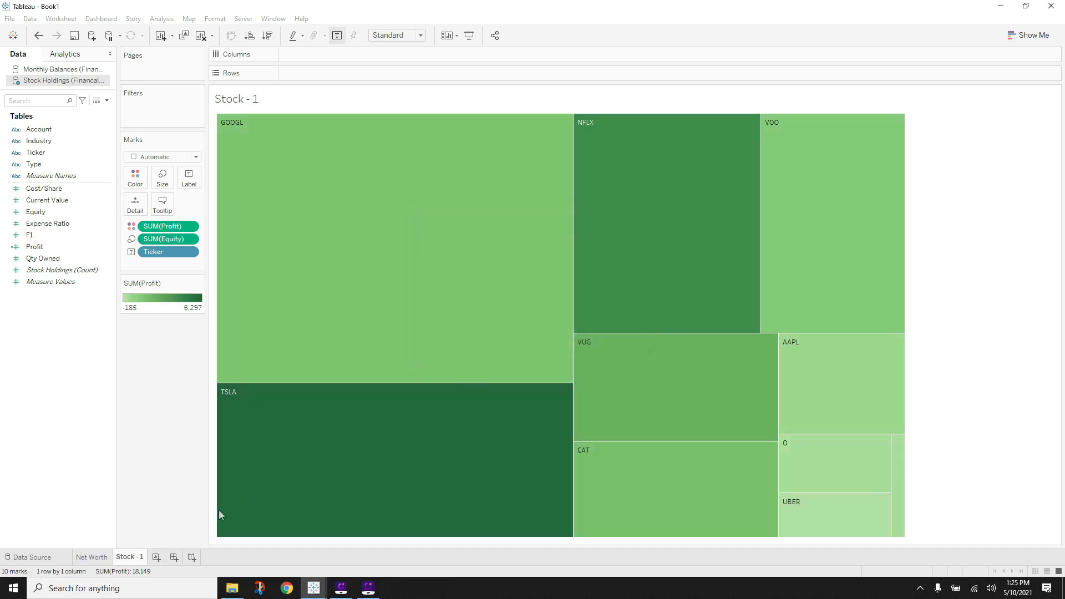
mouse_move(314, 586)
mouse_move(360, 551)
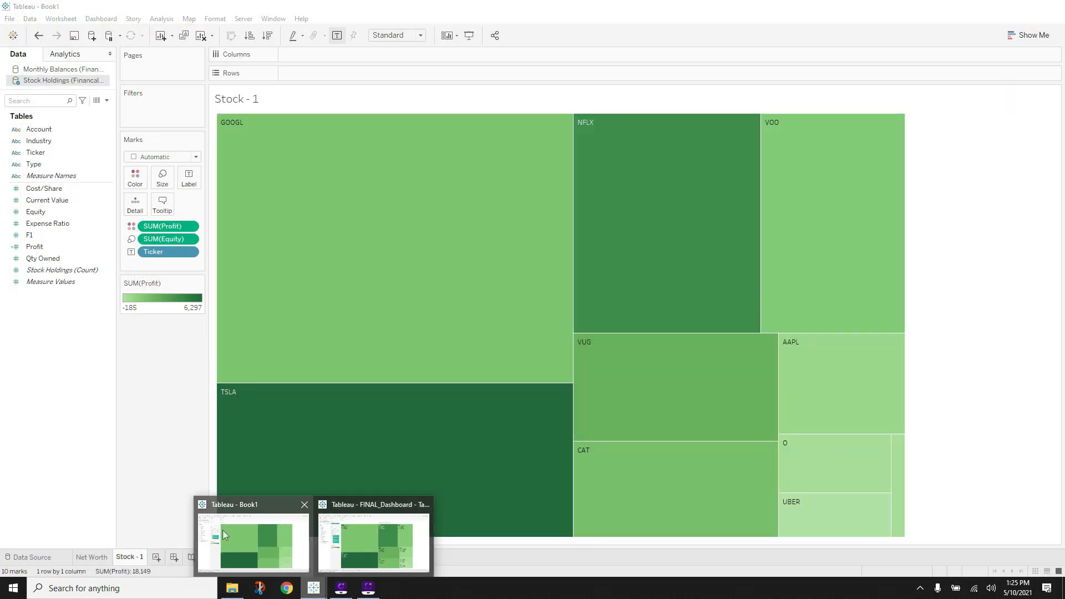
- Back in Book1, add Equity to Label so each treemap box shows its Equity value
click(226, 531)
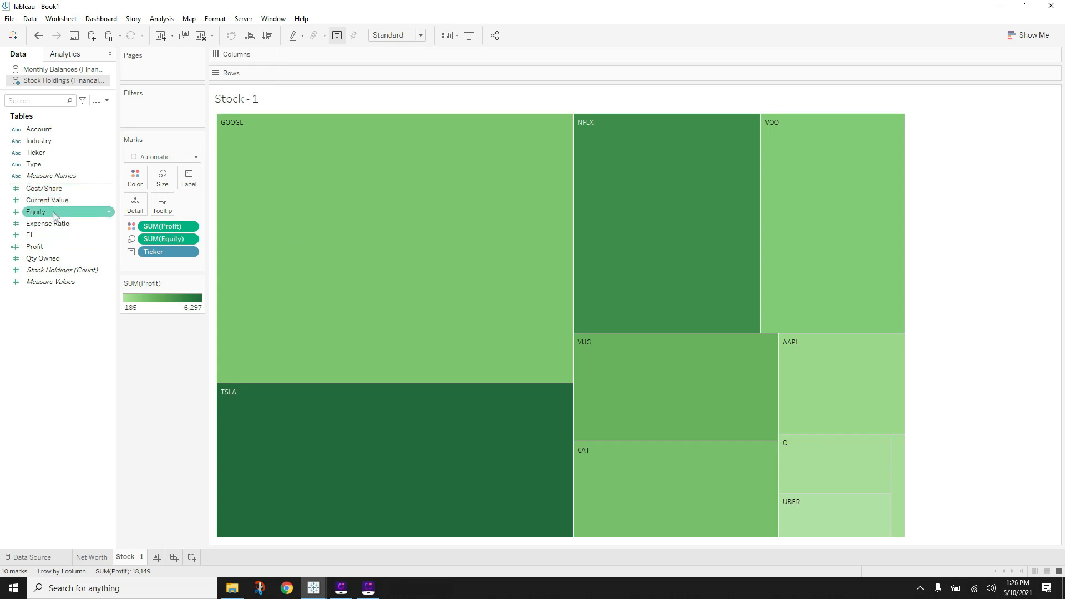
drag(56, 211, 188, 181)
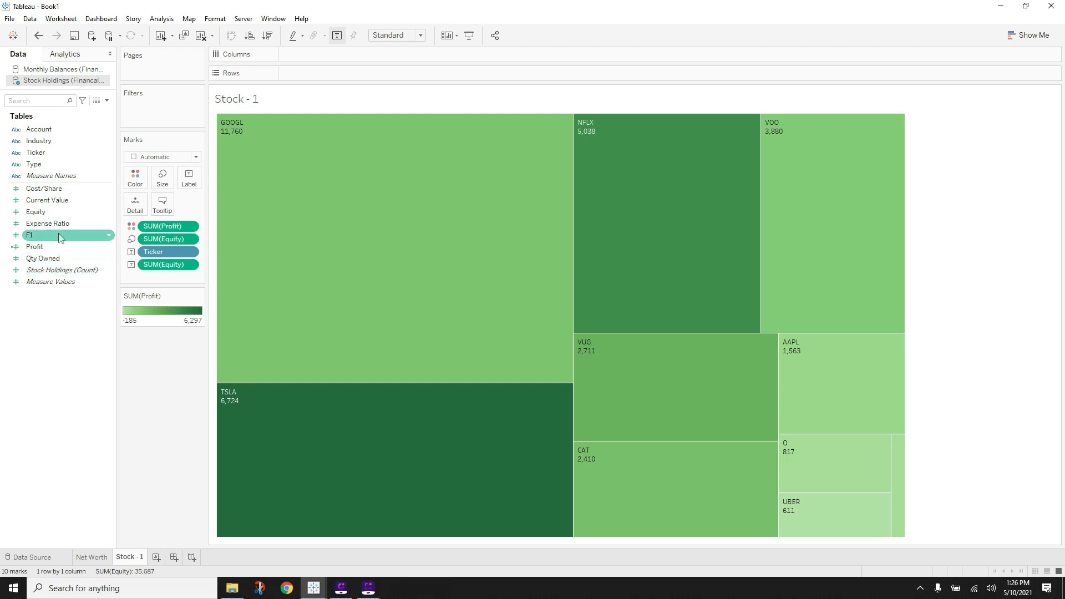
click(73, 201)
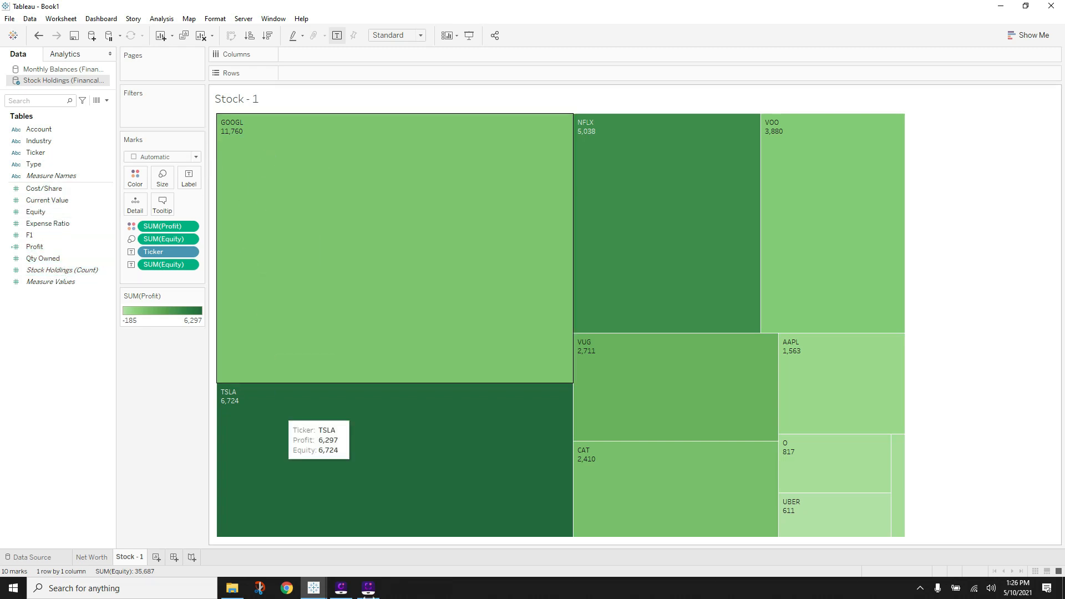
- Preview the other workbook, return to Book1, and start a new calculated field
click(311, 586)
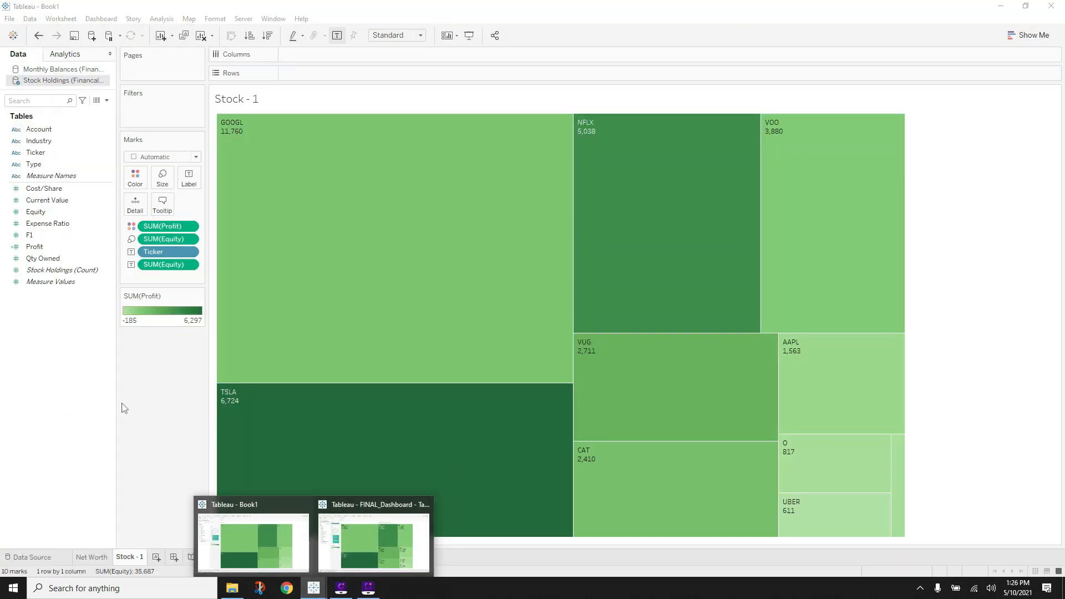
click(135, 398)
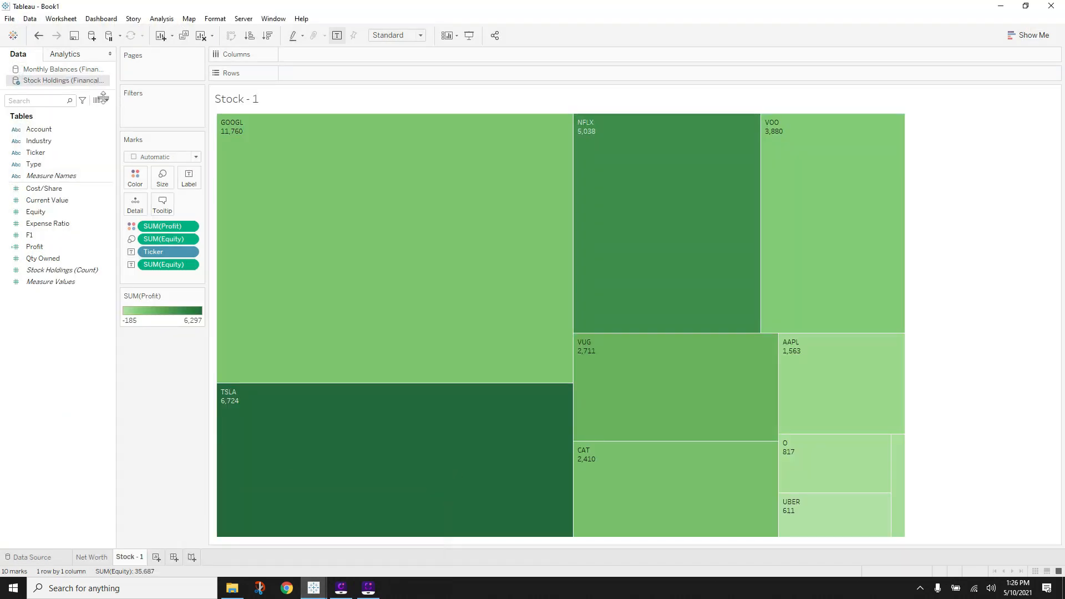
click(106, 100)
- Create a Cost calculated field as [Qty Owned]*[Cost/Share], then add Cost and Profit to the treemap labels
click(50, 110)
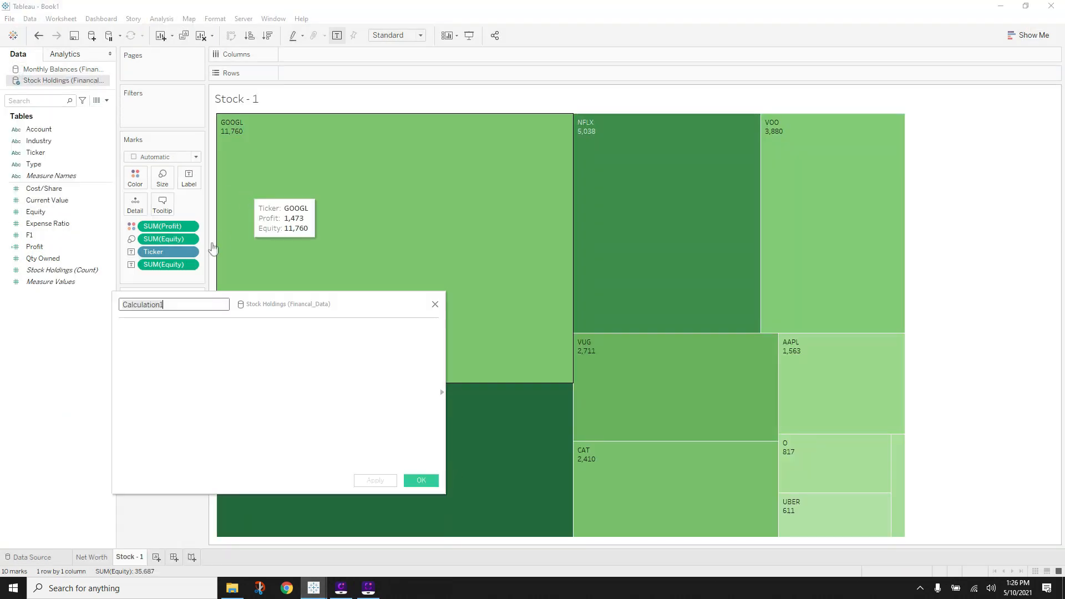
text(Cost)
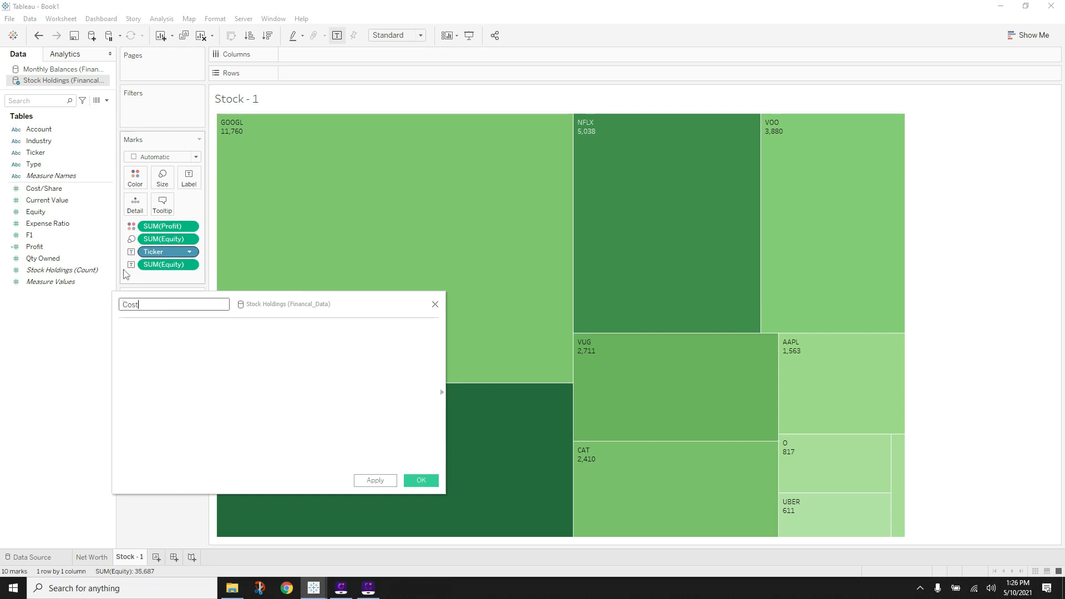
click(174, 354)
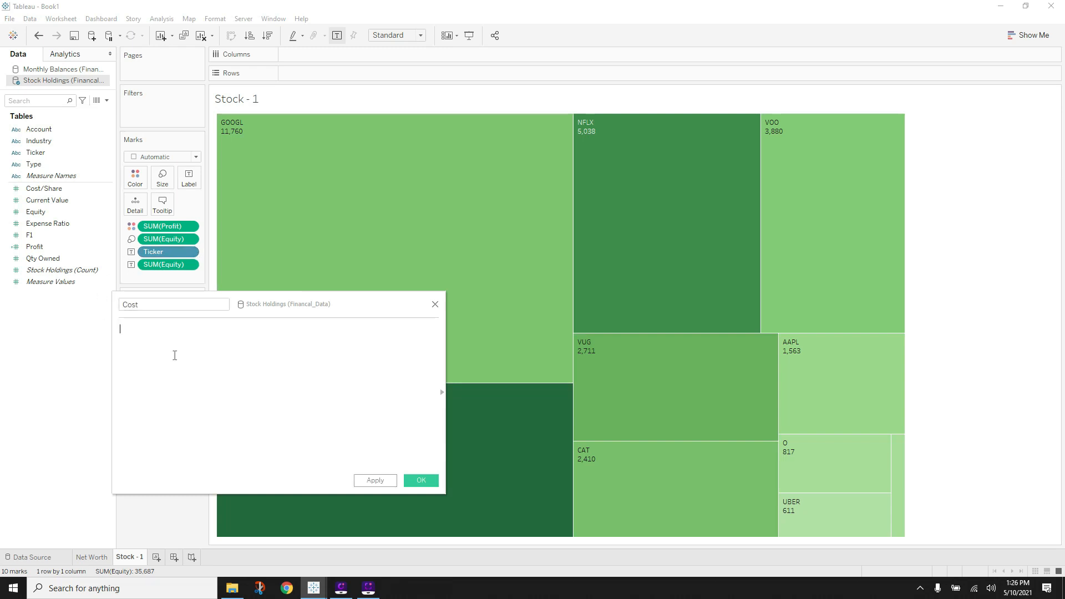
text(qty)
click(174, 340)
text(*cos)
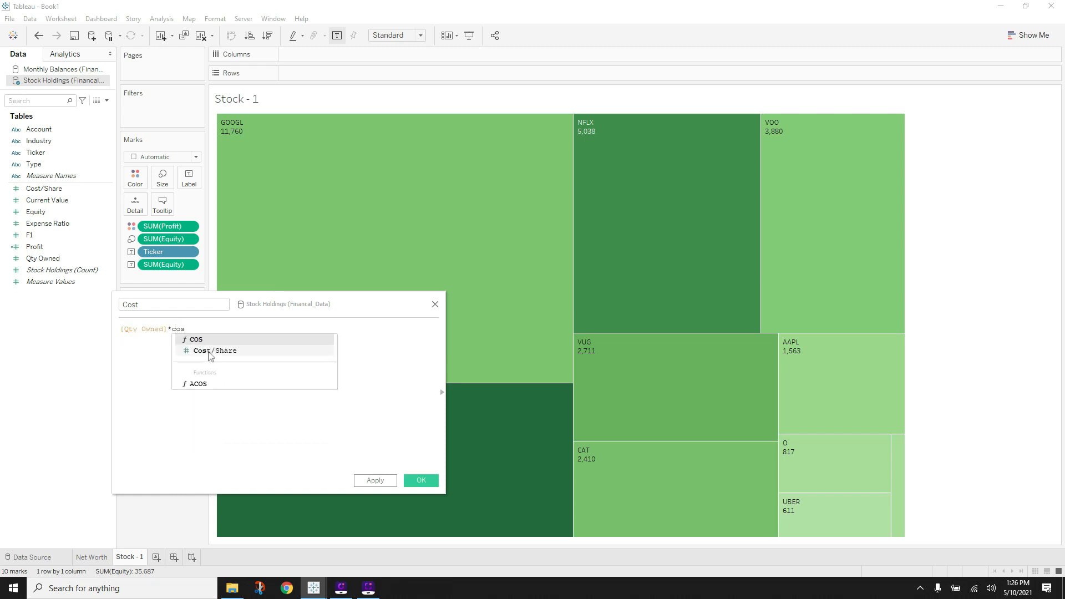
click(211, 350)
click(421, 480)
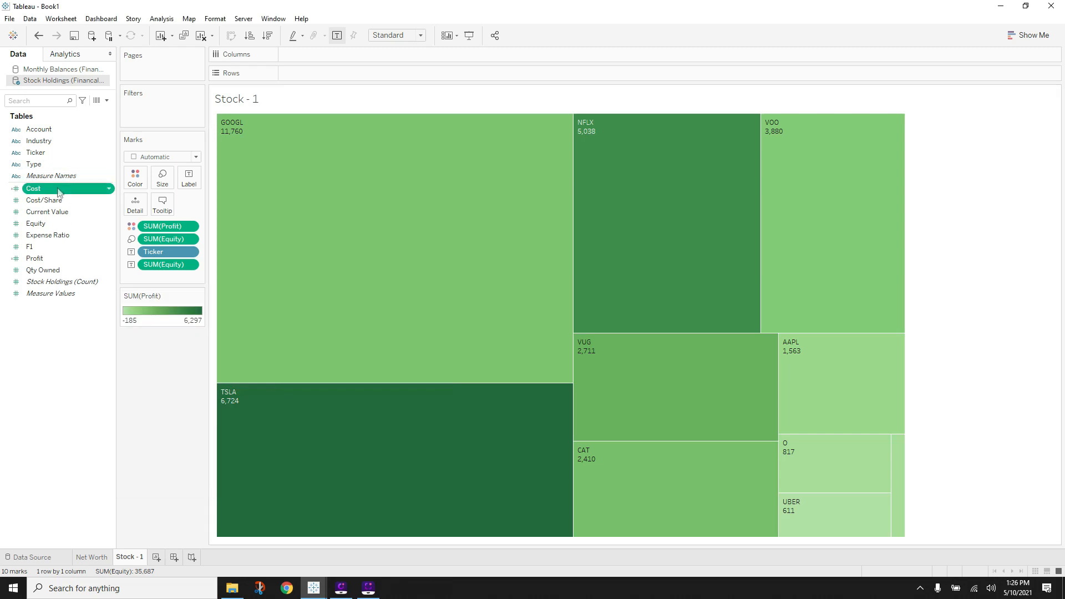
drag(58, 191, 190, 186)
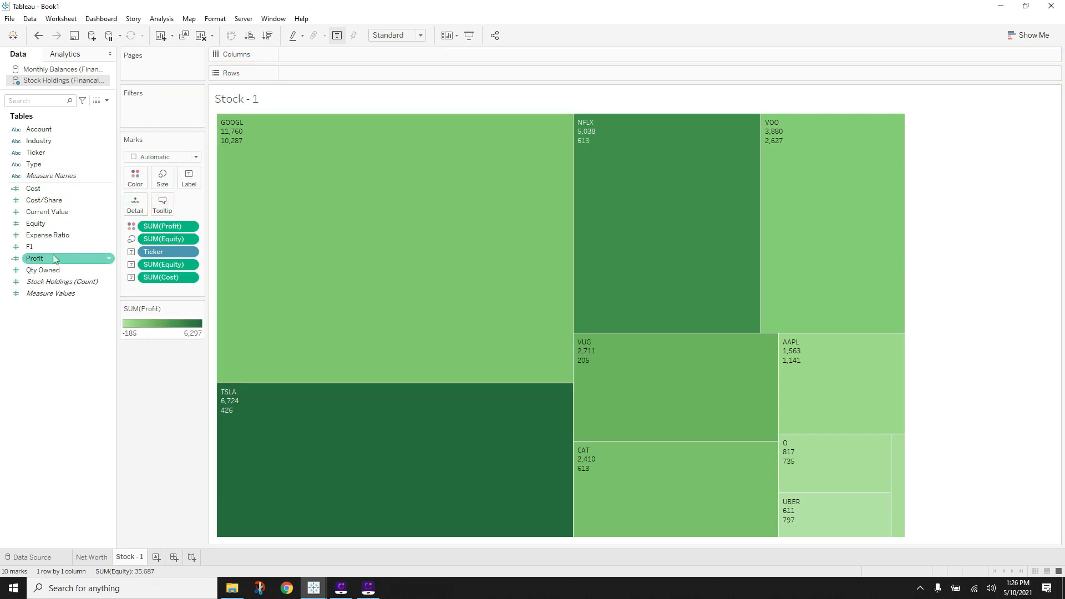
drag(36, 258, 190, 182)
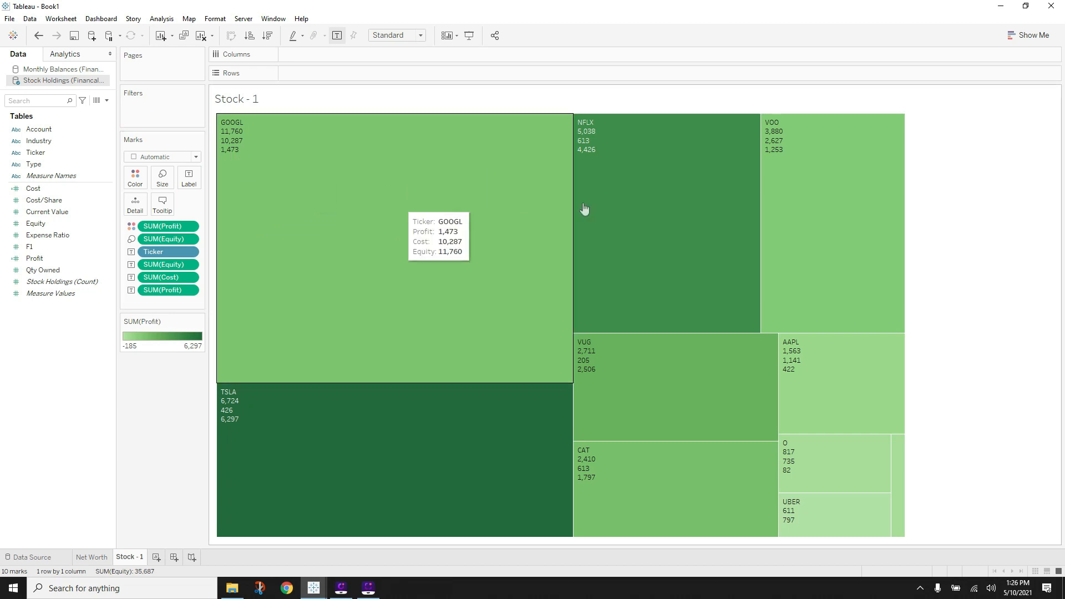
- Add 'Equity:', 'Cost:' and 'Profit:' captions in front of the label values
click(189, 177)
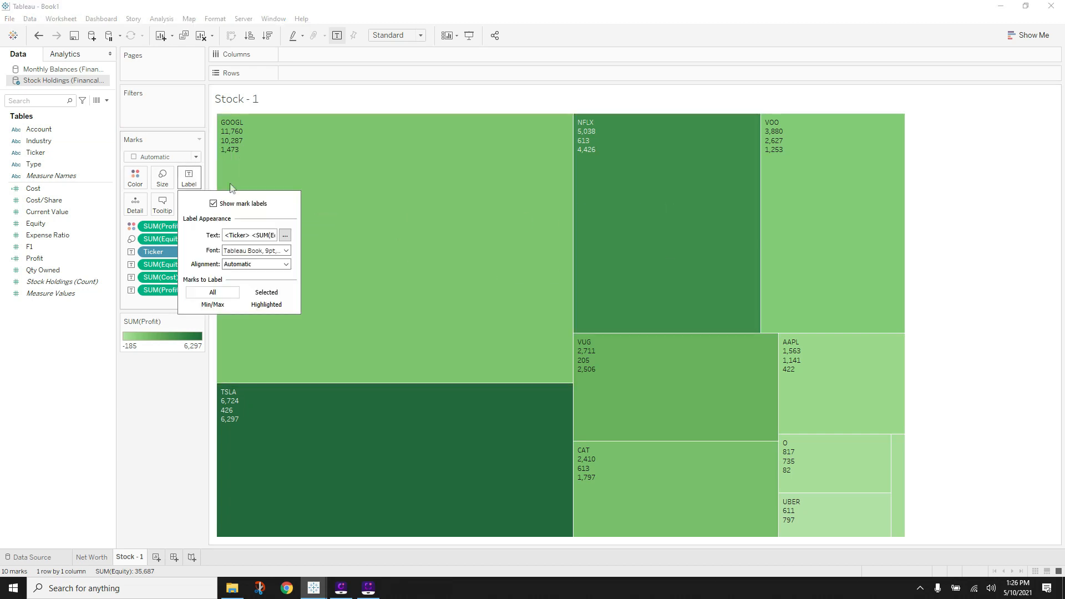
click(285, 235)
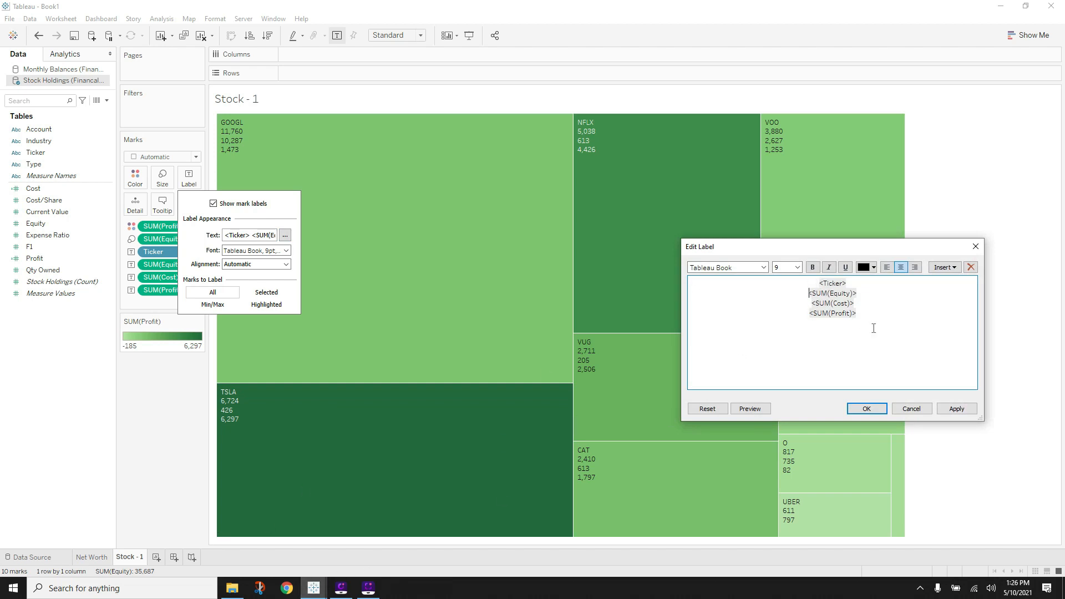
text(Equity:)
key(Down)
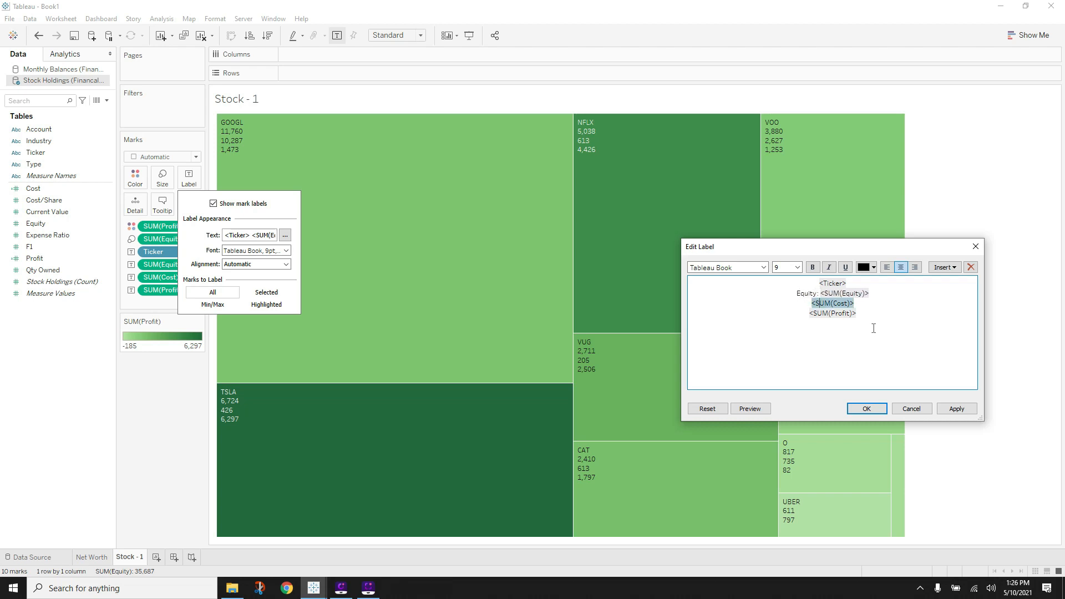
key(Left)
text(Cost:)
key(Down)
key(Left)
text(Profit:)
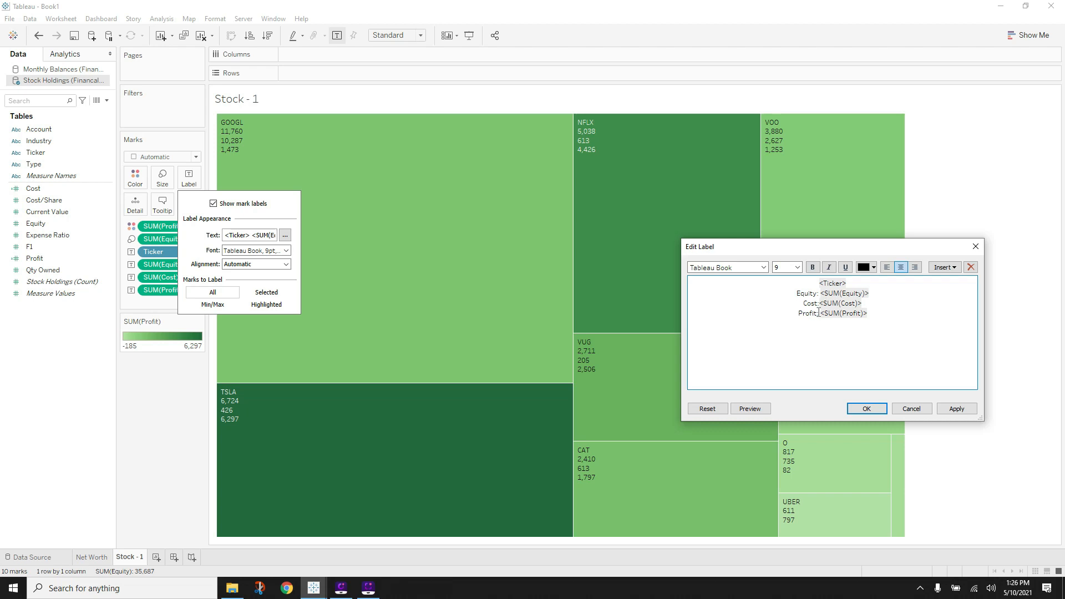
- Set all label text to size 12
drag(818, 312, 790, 316)
drag(920, 322, 792, 269)
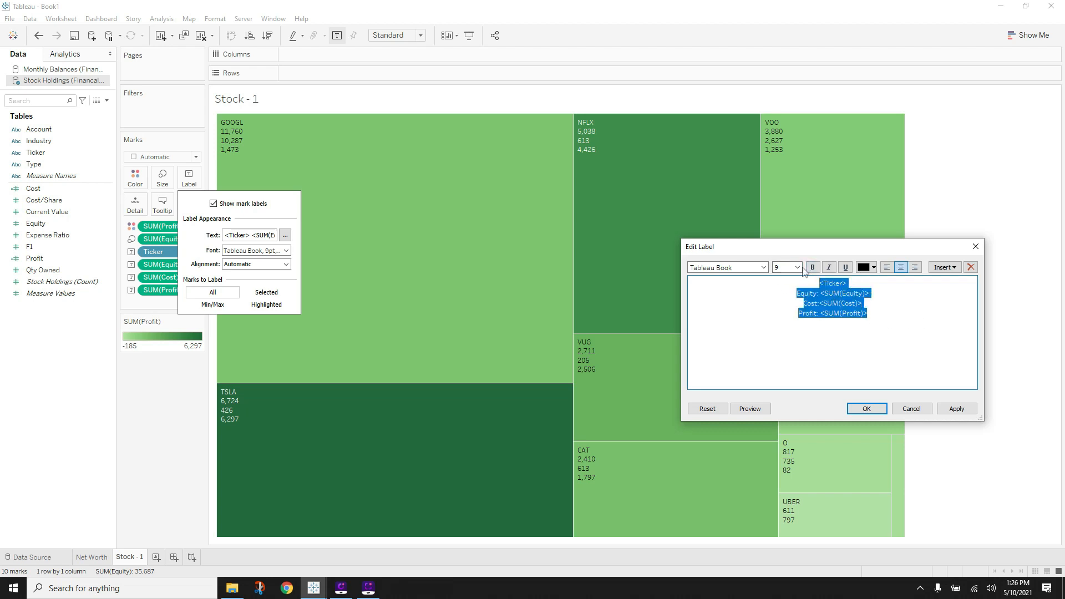
click(801, 268)
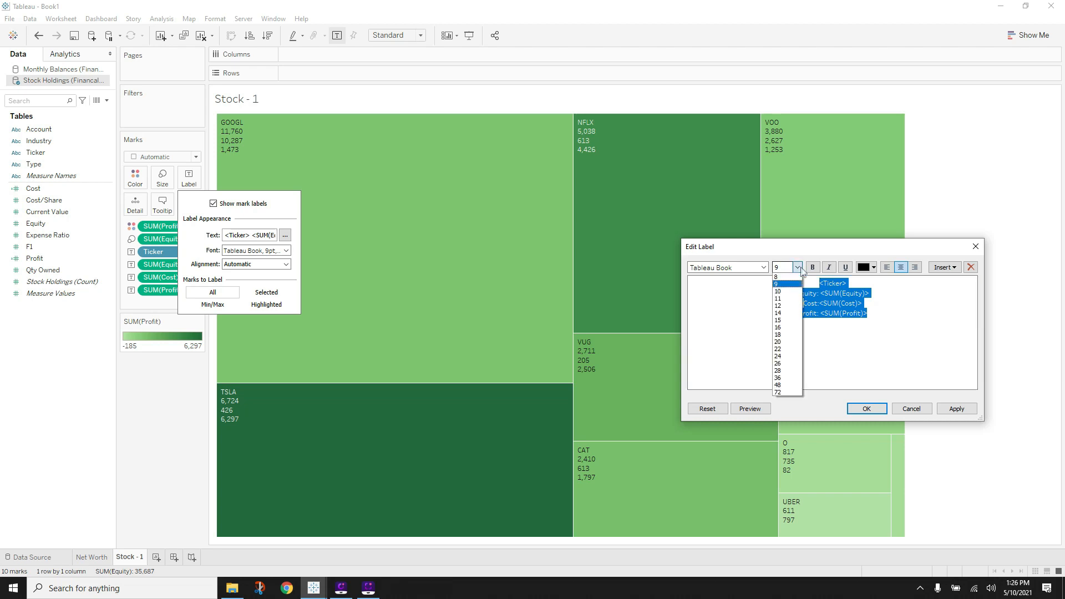
click(781, 321)
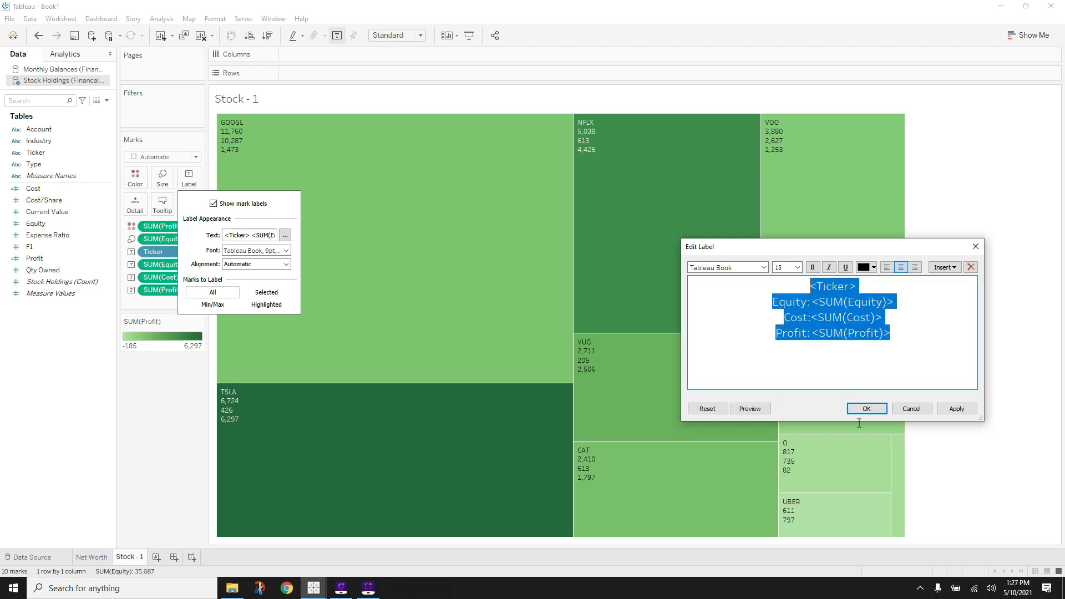
click(955, 408)
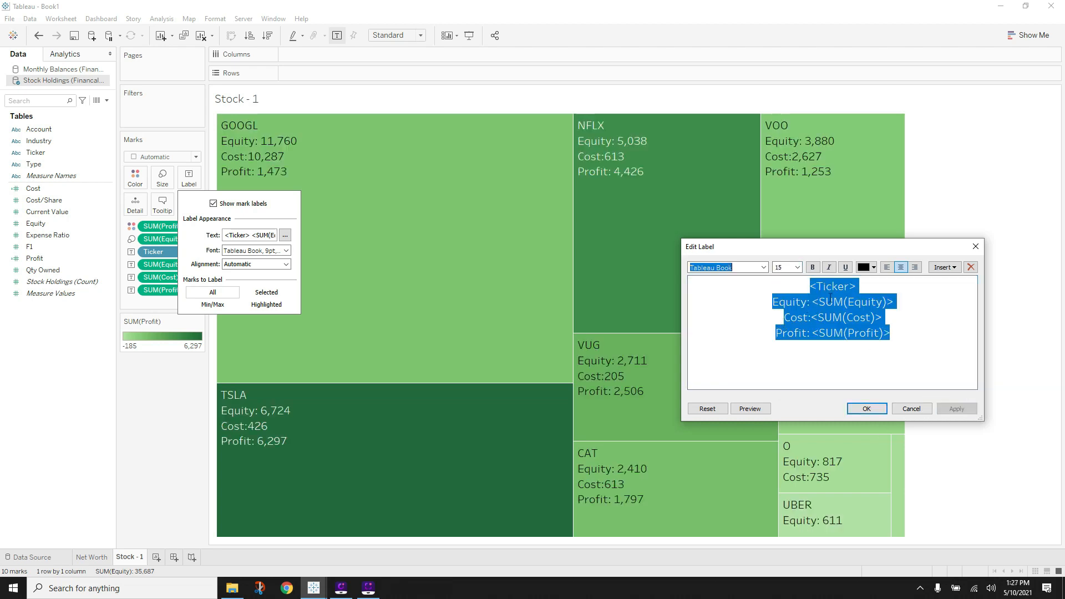
click(797, 267)
click(781, 307)
click(955, 409)
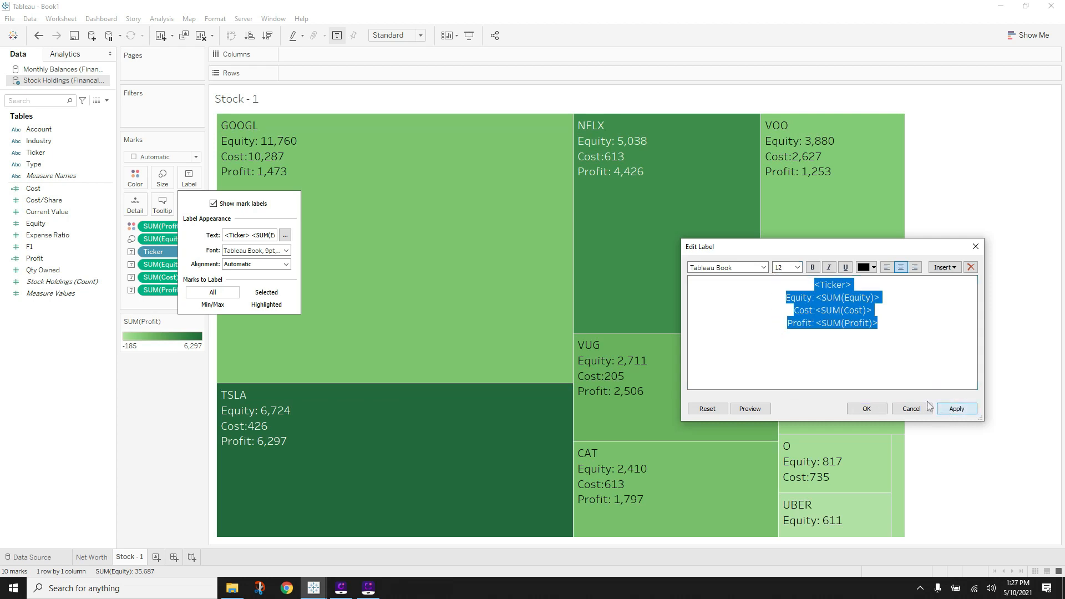
- Make the whole label text Tableau Bold
click(763, 267)
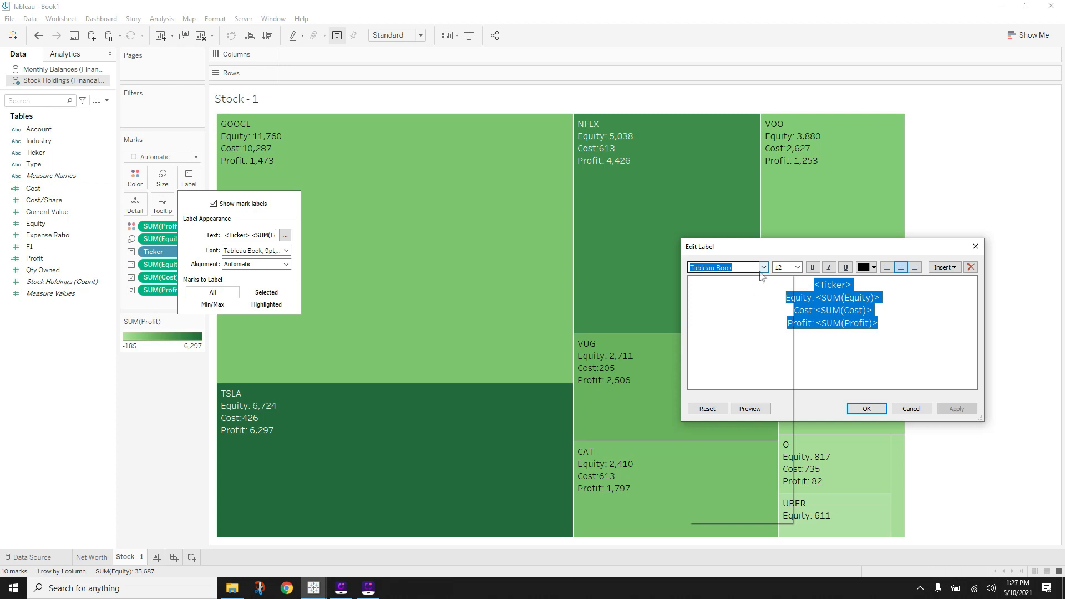
click(828, 319)
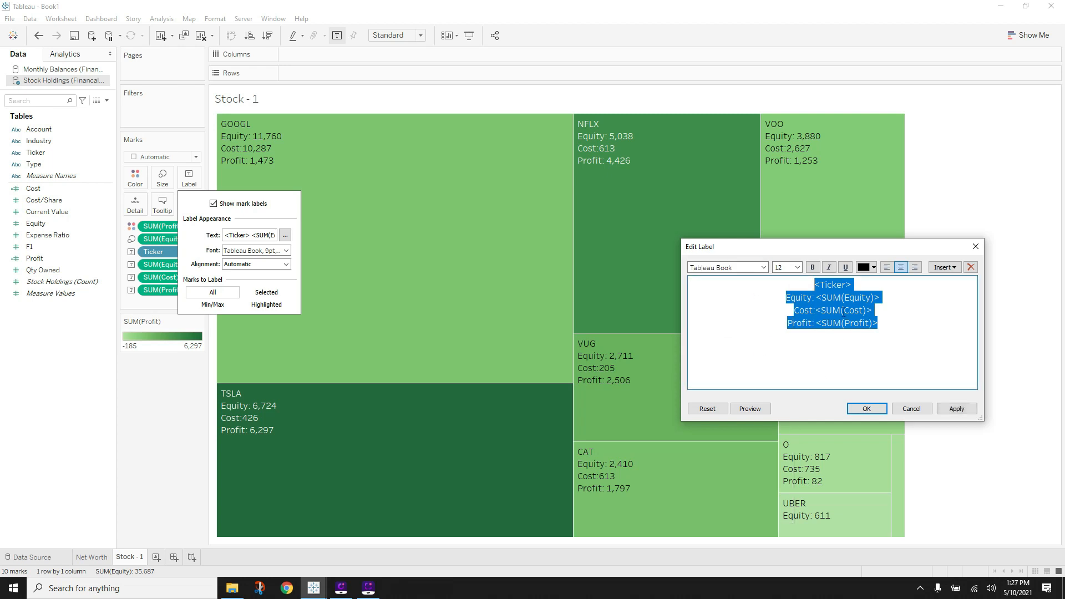
click(764, 268)
click(732, 290)
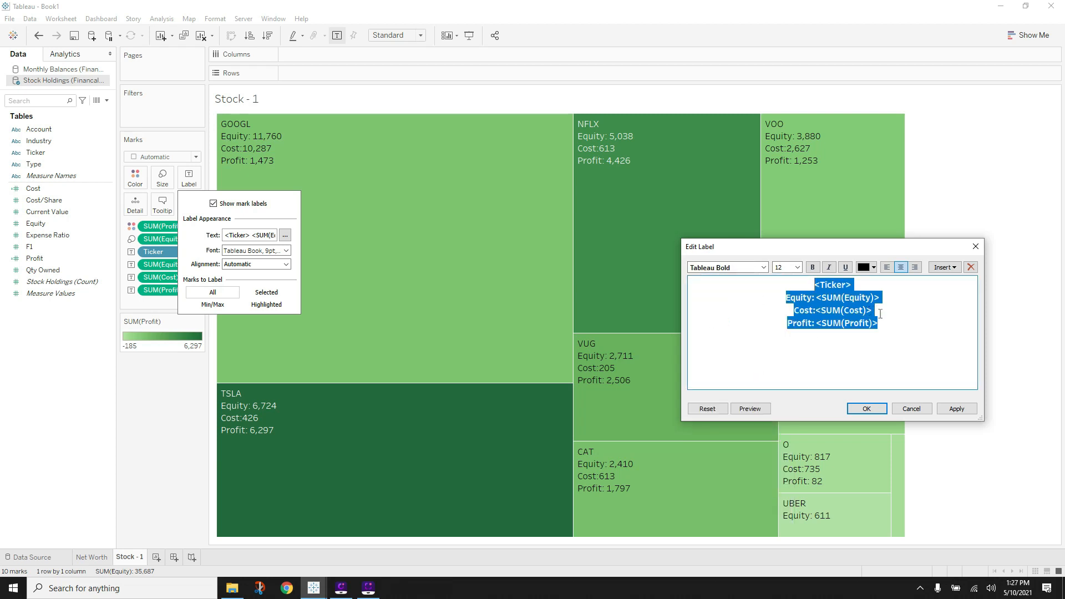
click(930, 373)
click(953, 408)
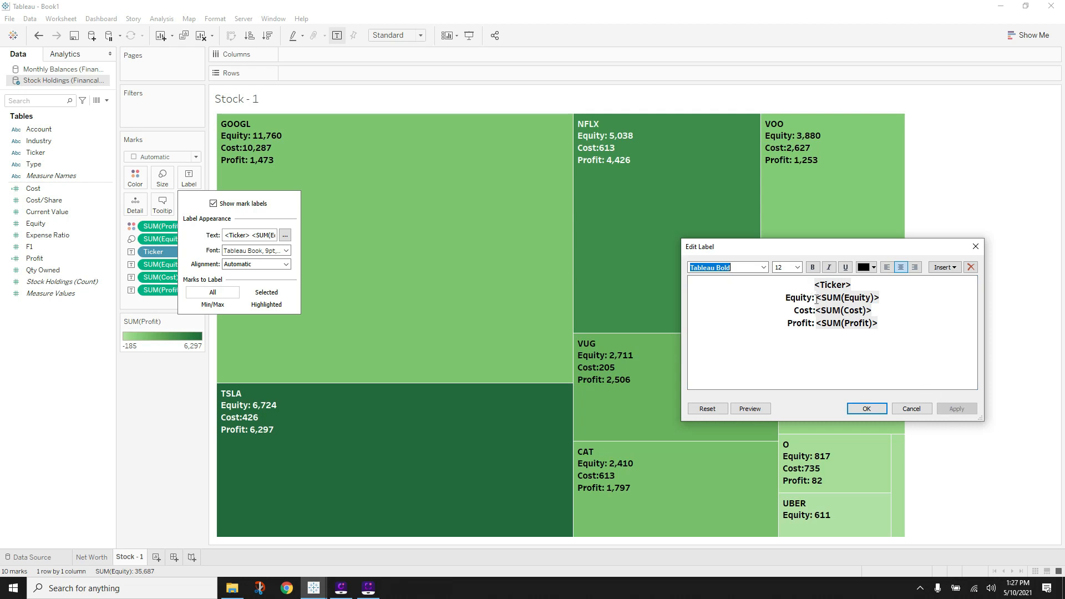
- Set the Equity:, Cost: and Profit: captions to Tableau Light
drag(816, 298, 782, 299)
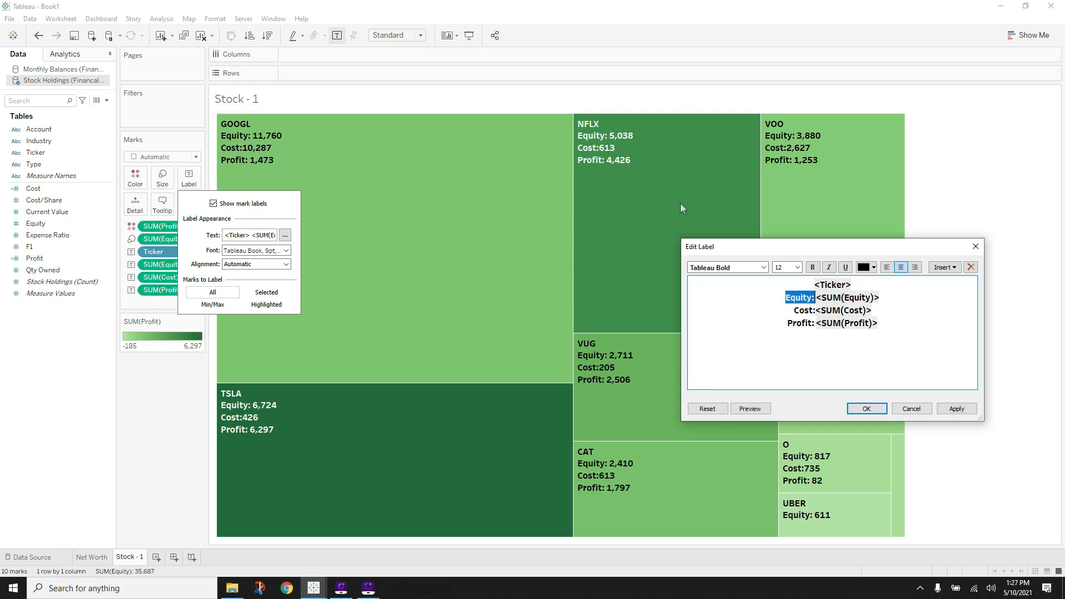
click(719, 268)
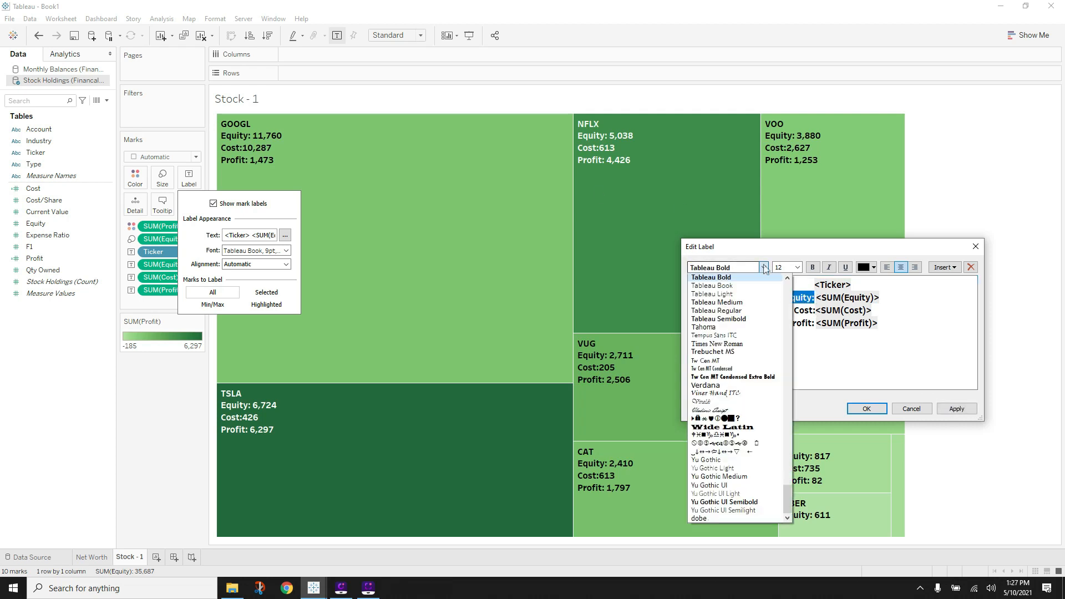
click(736, 294)
drag(813, 310, 793, 311)
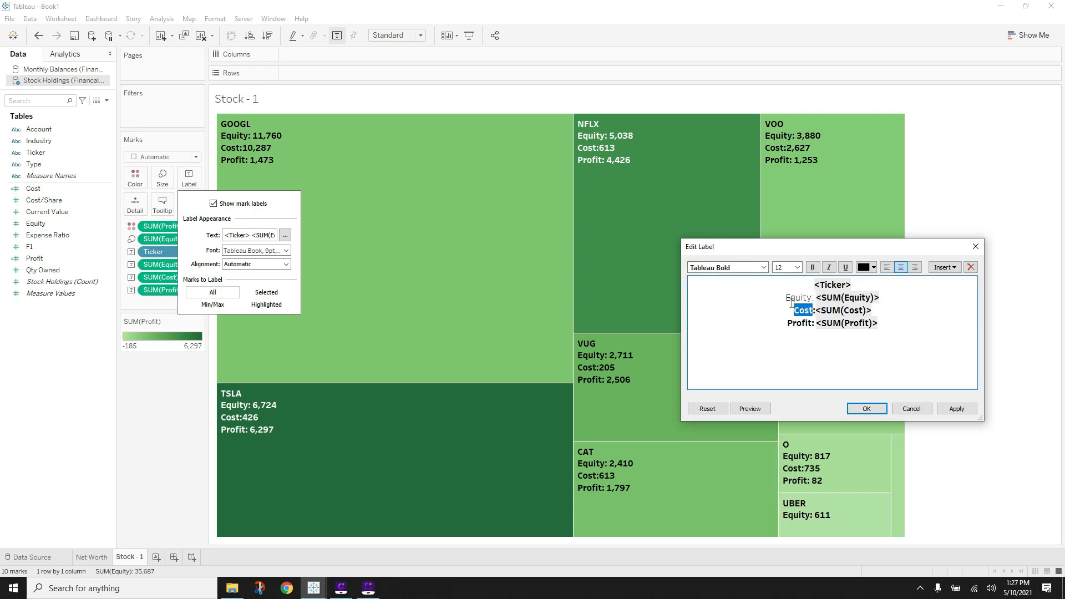
click(764, 266)
click(733, 292)
drag(815, 324, 787, 324)
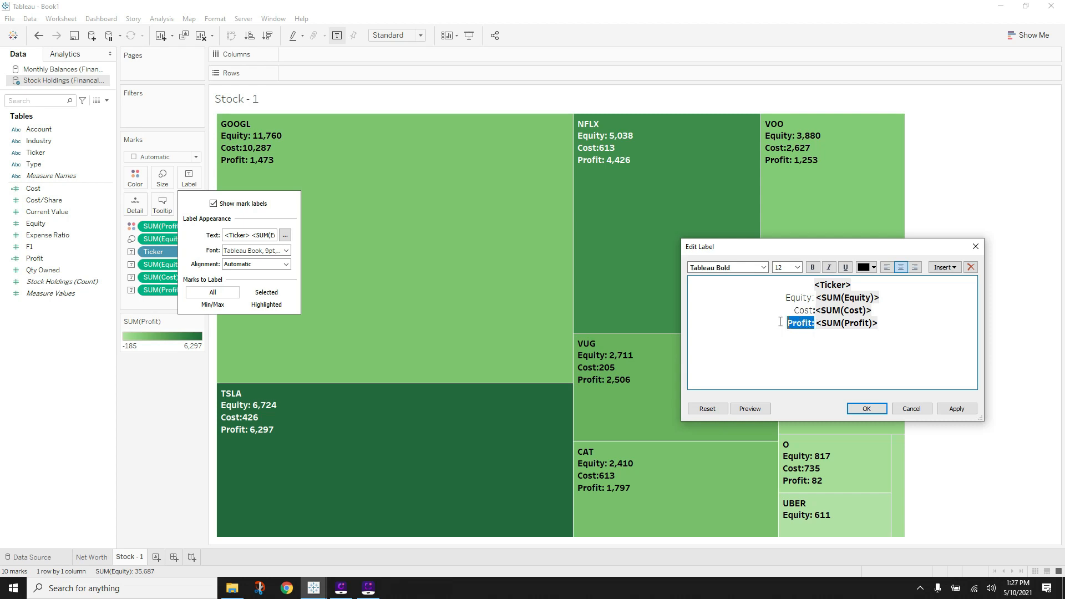
click(764, 267)
click(737, 294)
click(883, 325)
click(956, 408)
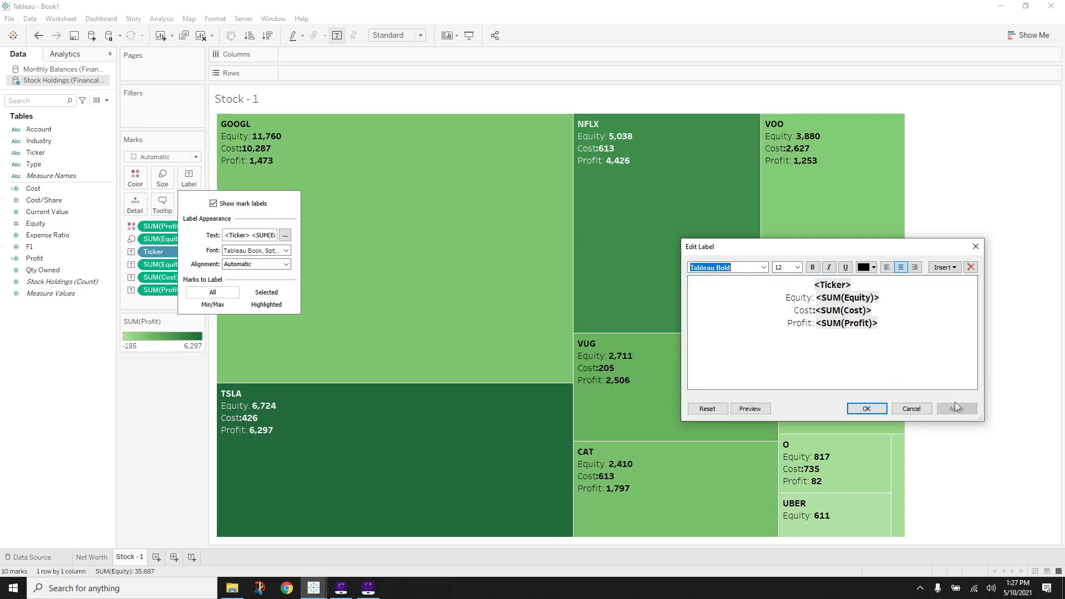
- Make the colon after Cost Tableau Light as well and close the label editor
click(815, 313)
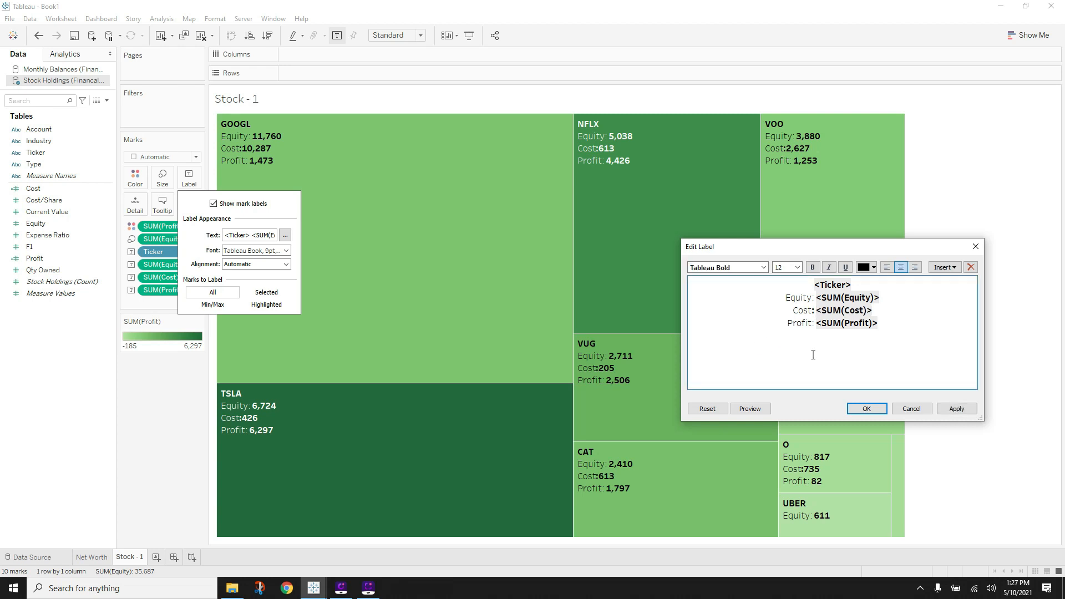
key(Left)
key(Left)
key(shift+Right)
click(763, 268)
click(711, 294)
click(956, 408)
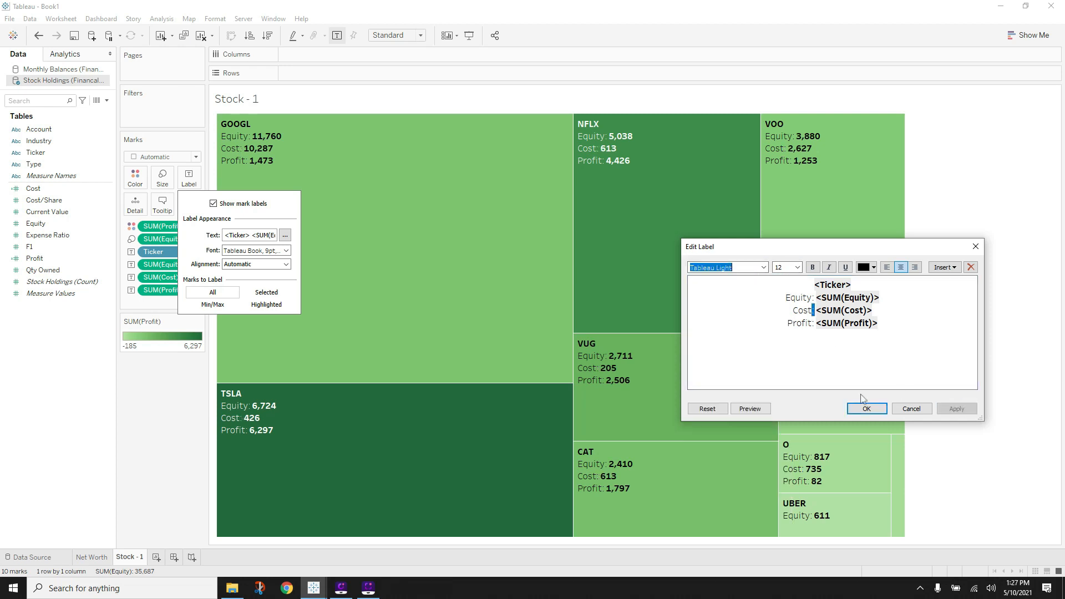
click(866, 408)
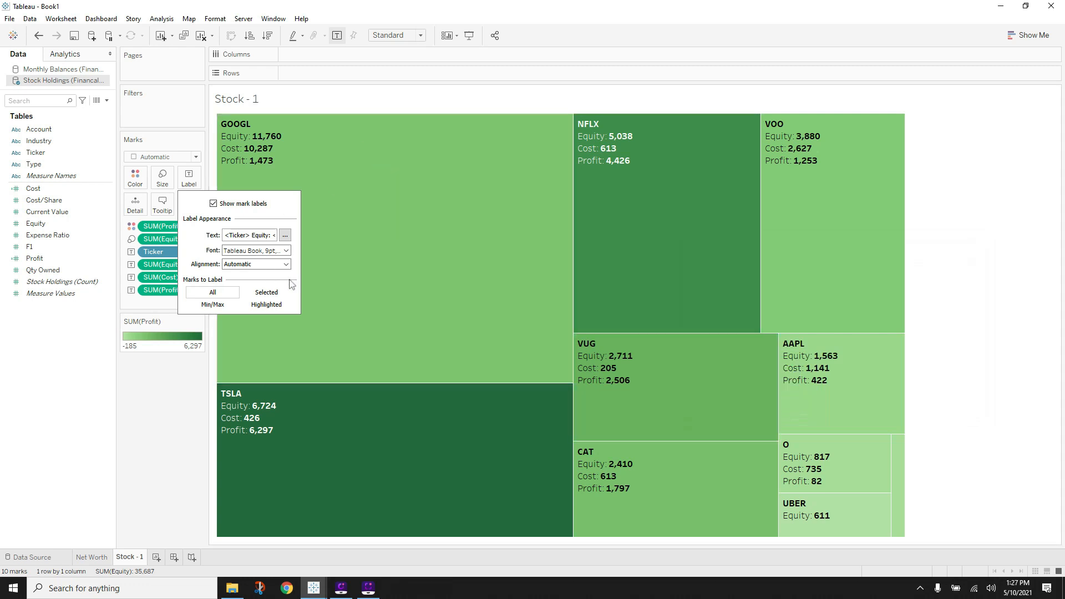
- Check the FINAL_Dashboard treemap labels for reference, then return to Book1
click(359, 590)
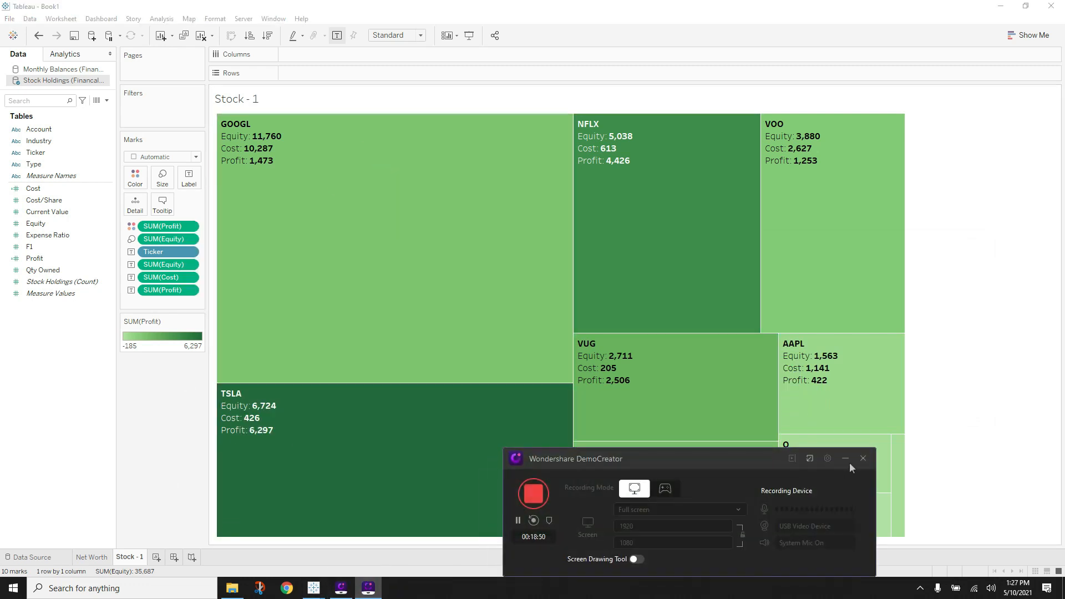
click(361, 590)
mouse_move(313, 588)
click(374, 538)
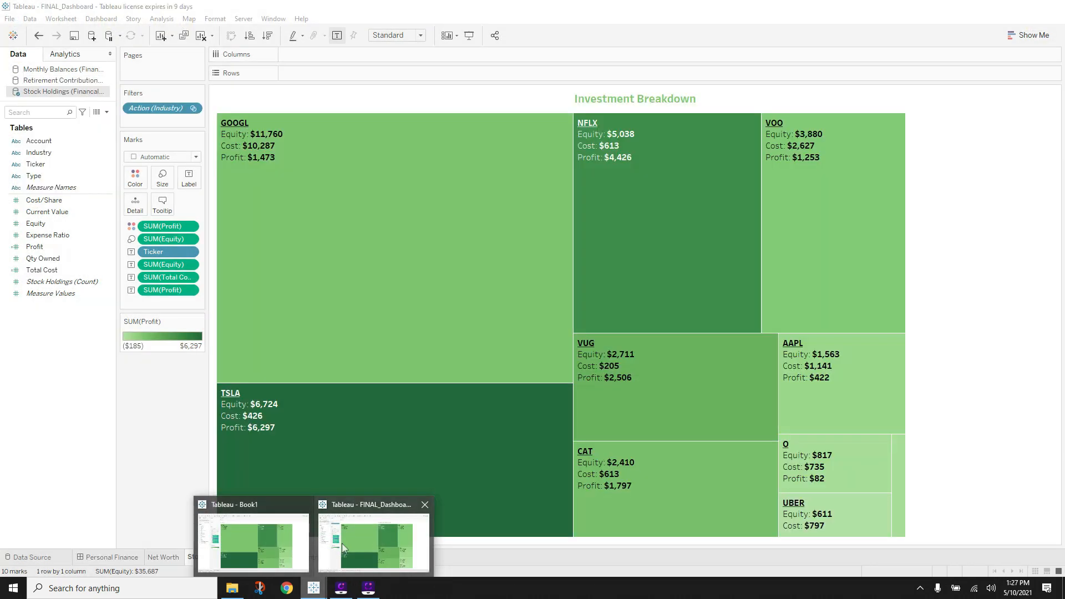
click(253, 541)
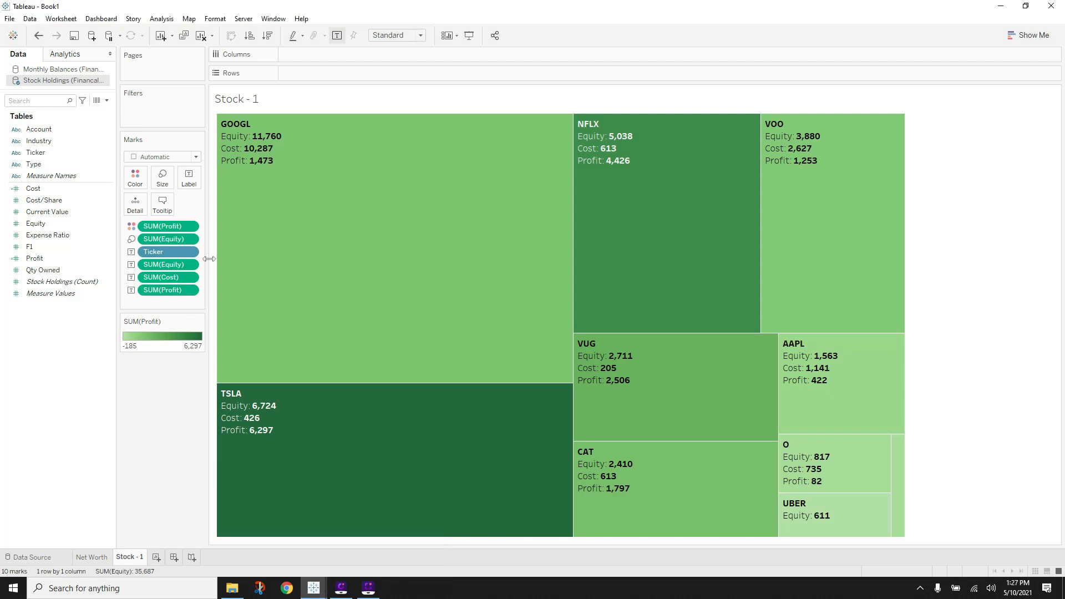
- Underline the <Ticker> line in the treemap label
click(188, 174)
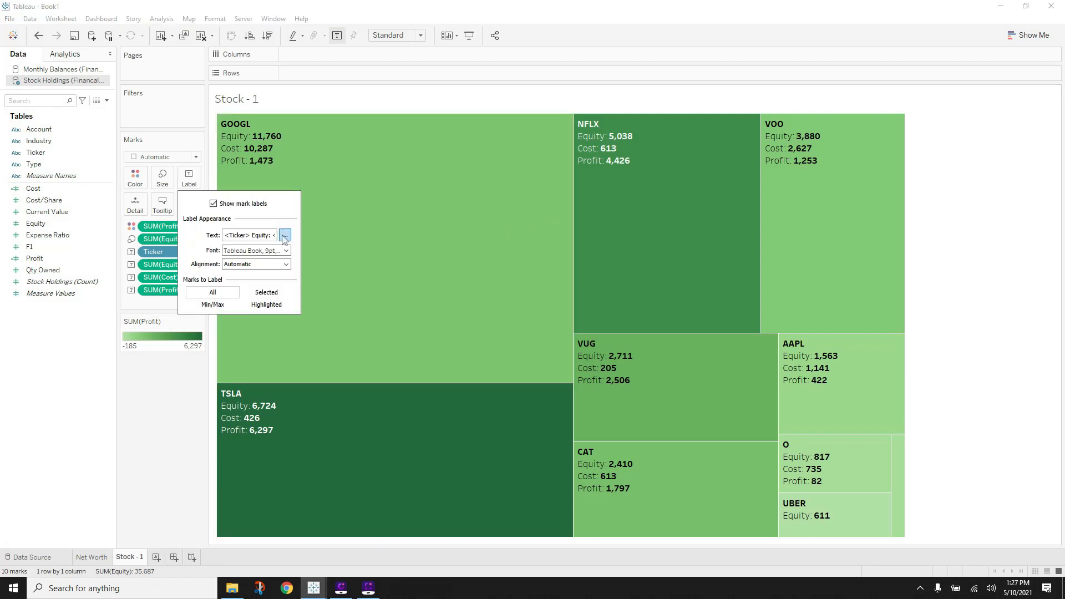
click(284, 235)
drag(854, 284, 796, 282)
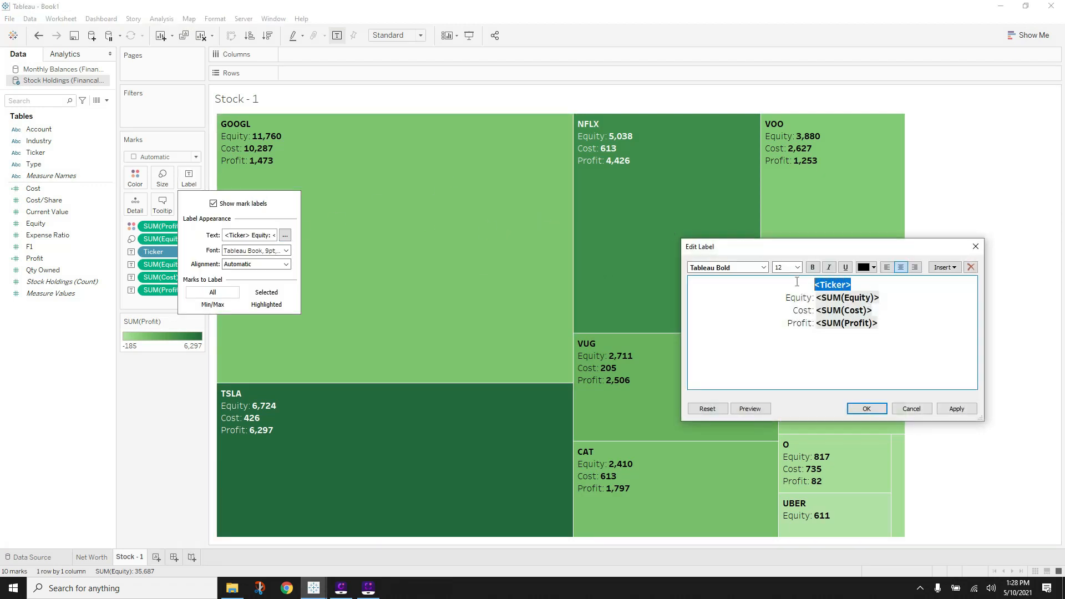
click(956, 408)
click(866, 408)
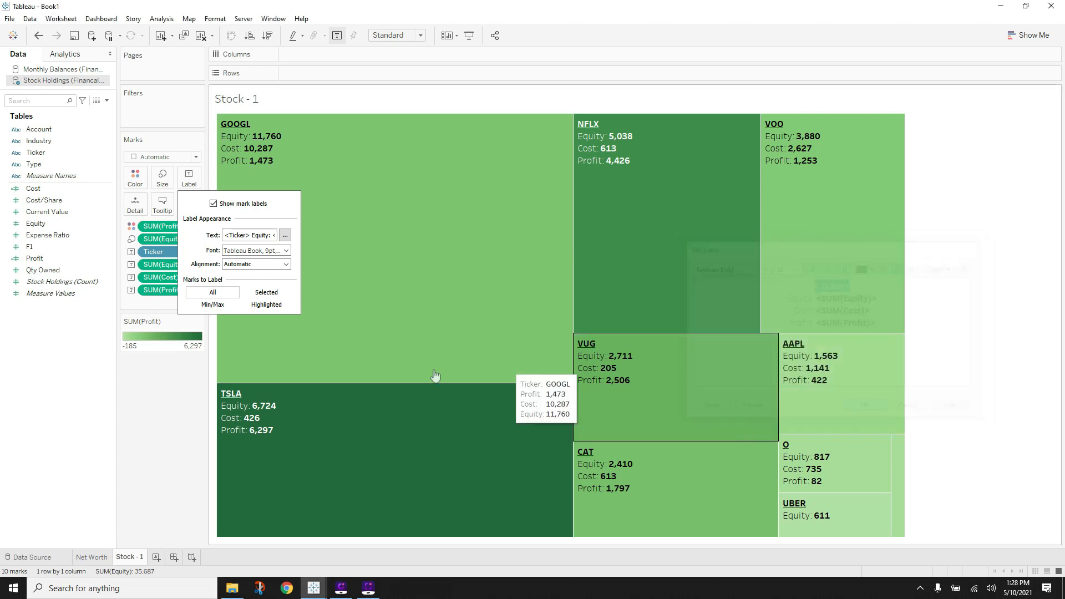
click(194, 416)
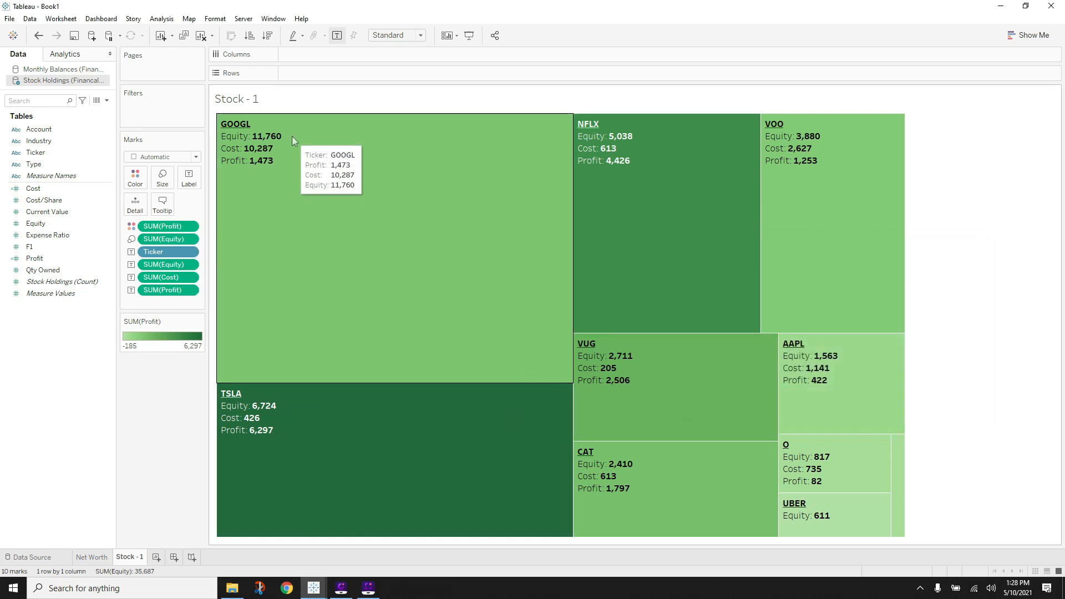
- Format SUM(Profit) as custom currency with 0 decimal places
right_click(362, 150)
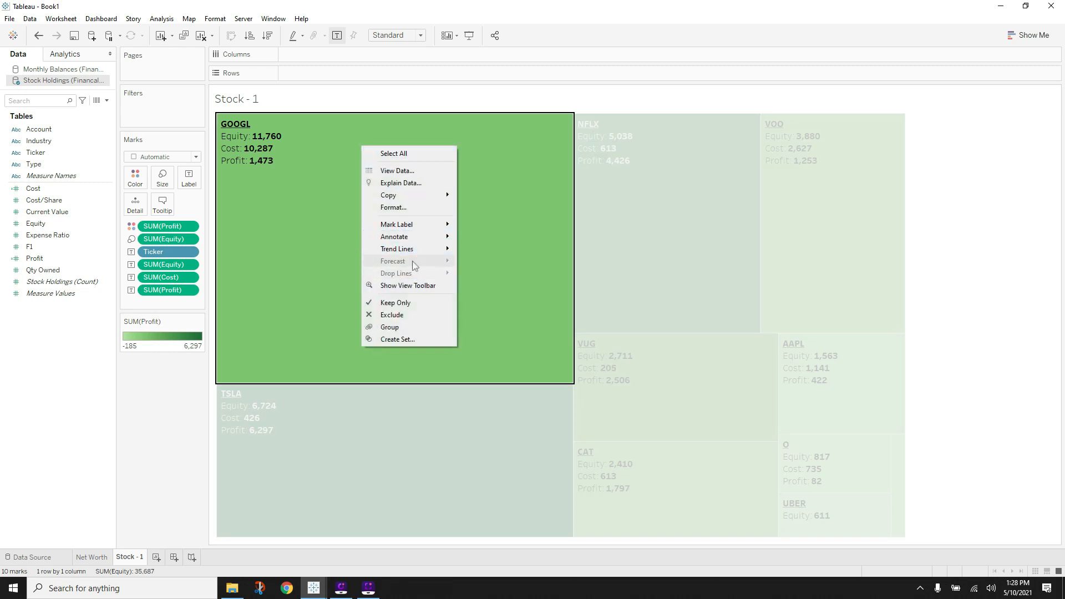
click(405, 208)
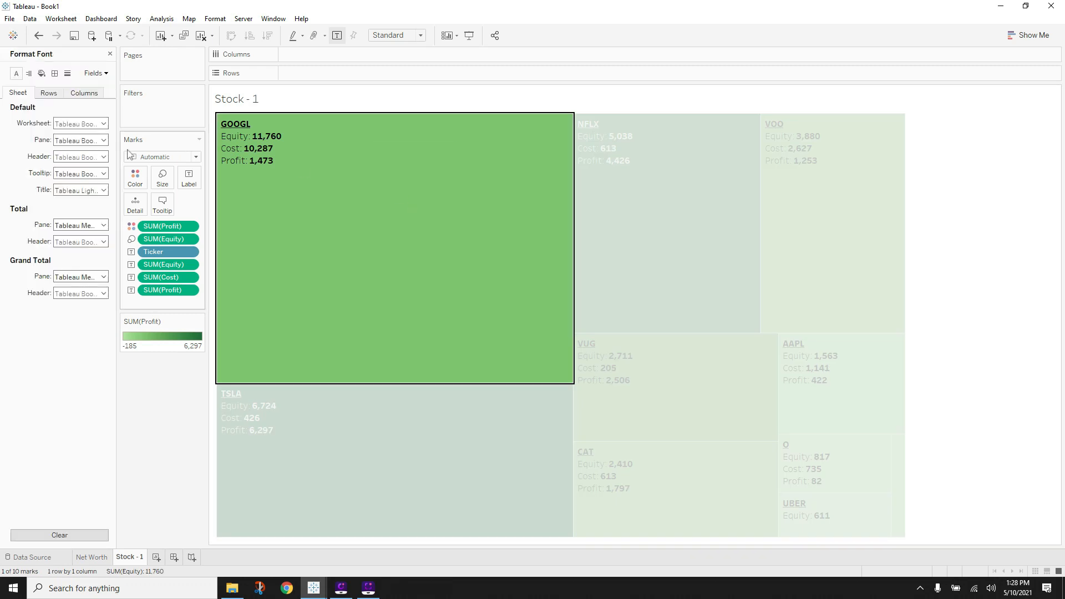
click(94, 73)
click(117, 96)
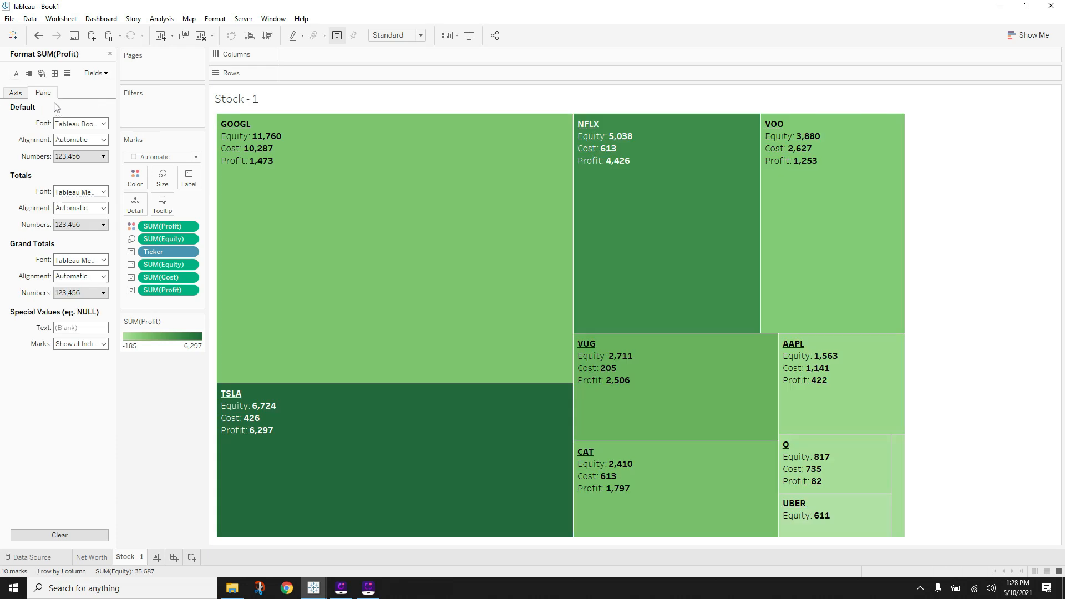
click(83, 155)
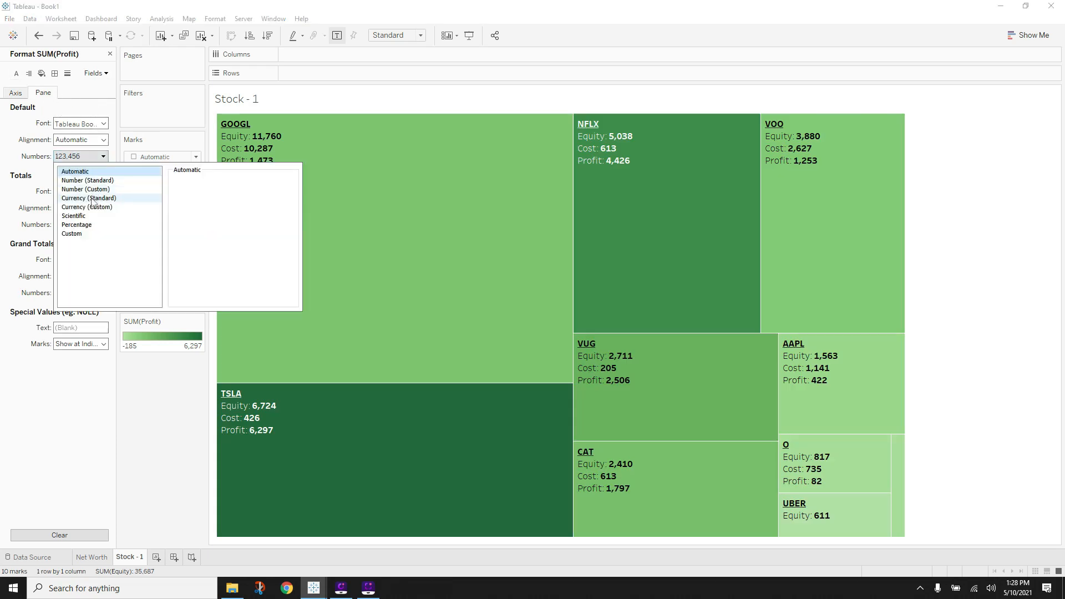
click(87, 207)
click(203, 196)
click(204, 195)
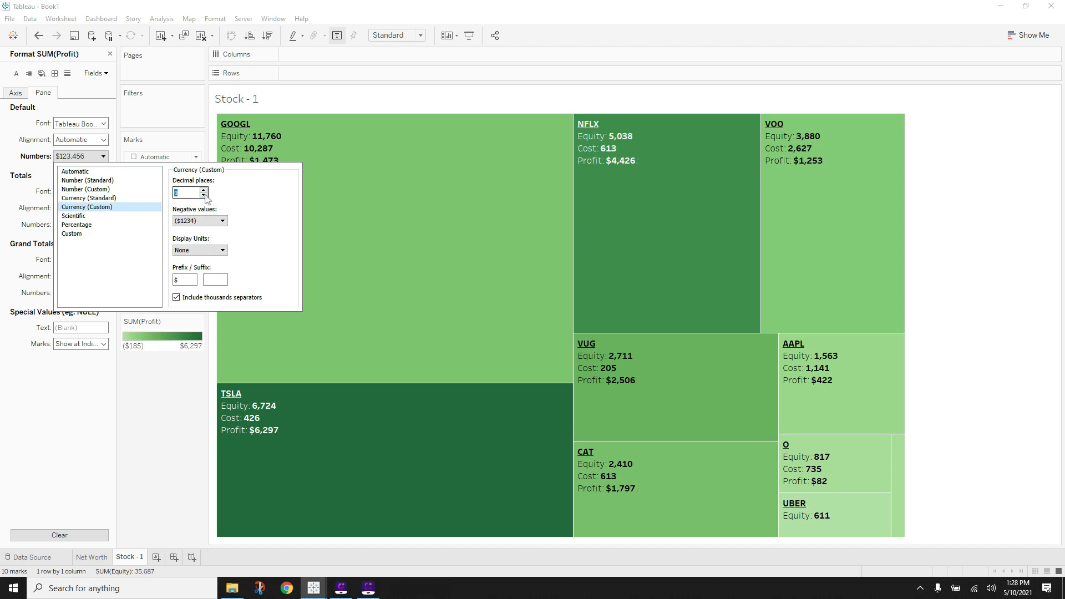
- Format SUM(Cost) as custom currency with 0 decimal places
click(96, 73)
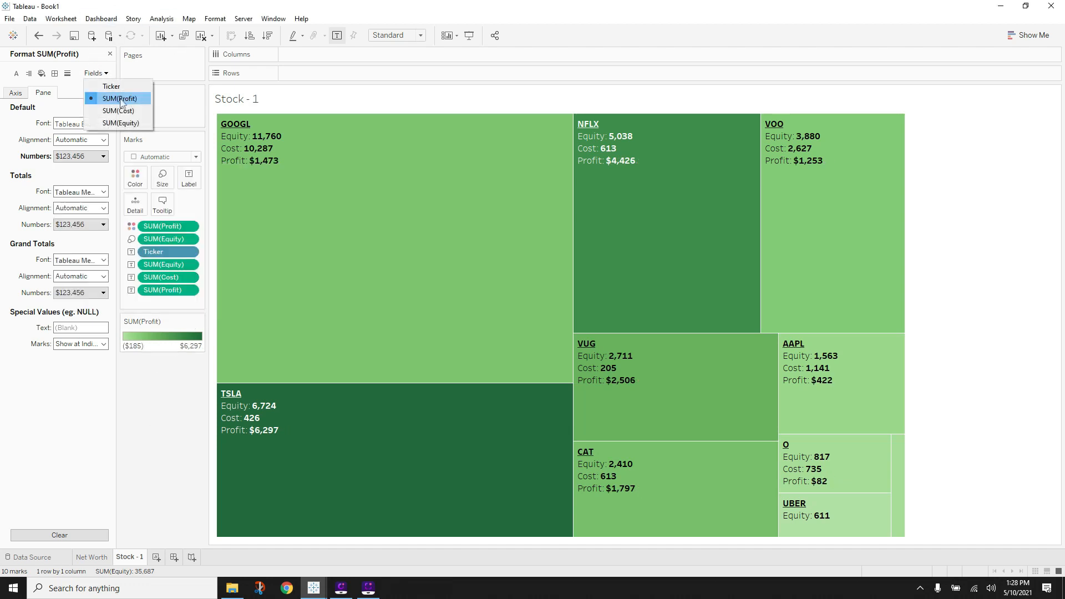
click(117, 109)
click(101, 157)
click(87, 207)
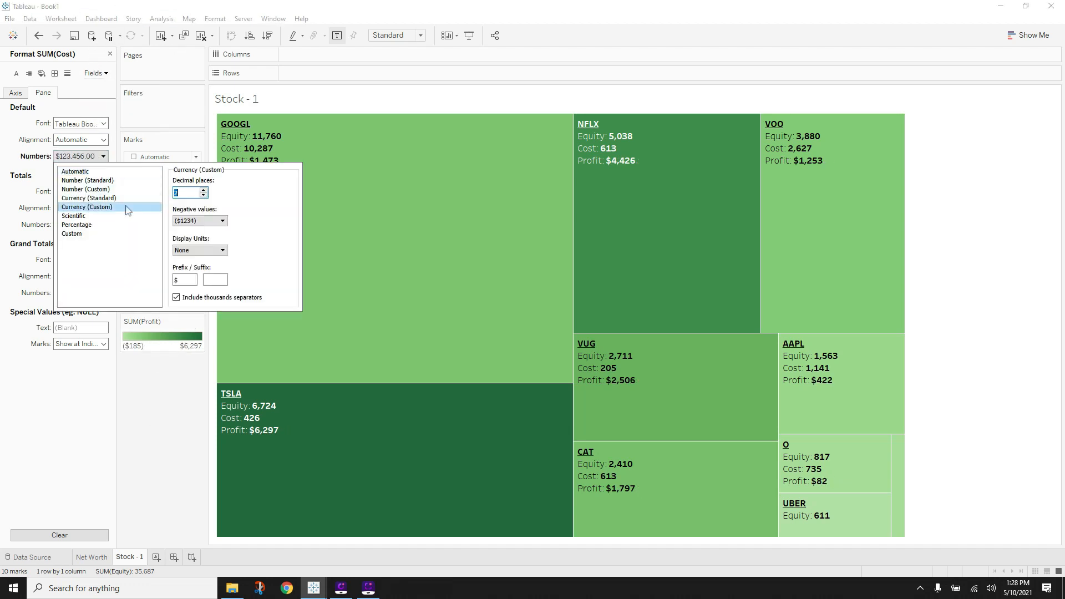
click(203, 195)
click(204, 195)
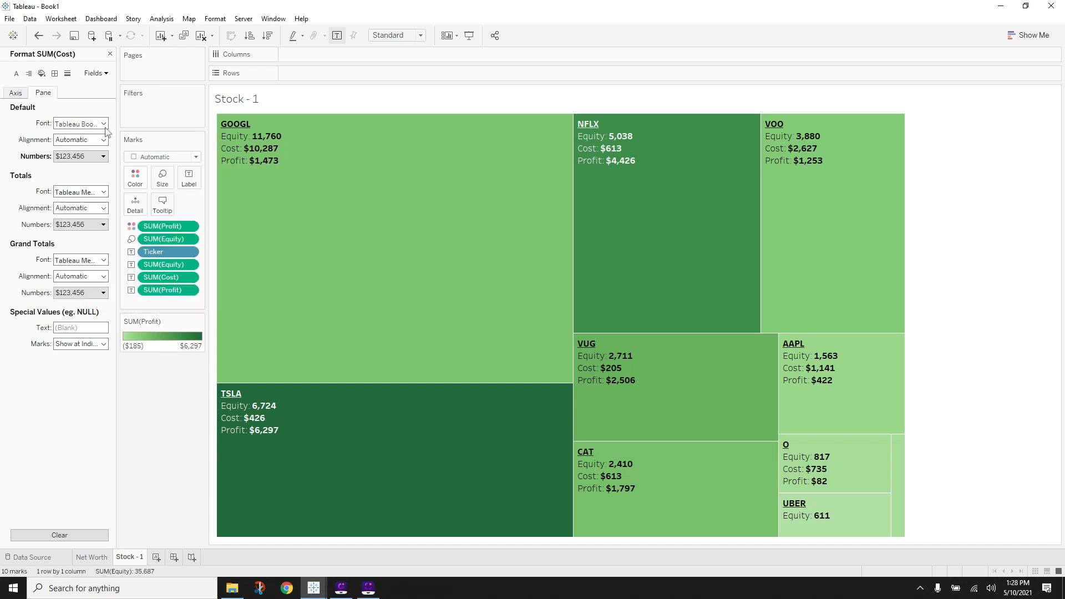
- Format SUM(Equity) as custom currency with 0 decimal places
click(99, 73)
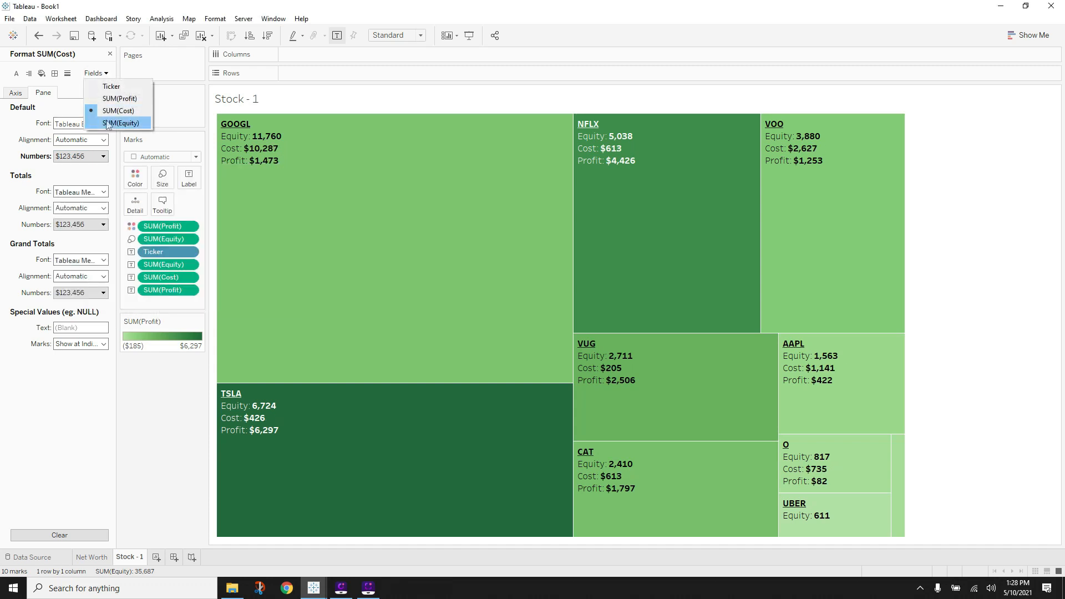
click(114, 121)
click(102, 157)
click(87, 206)
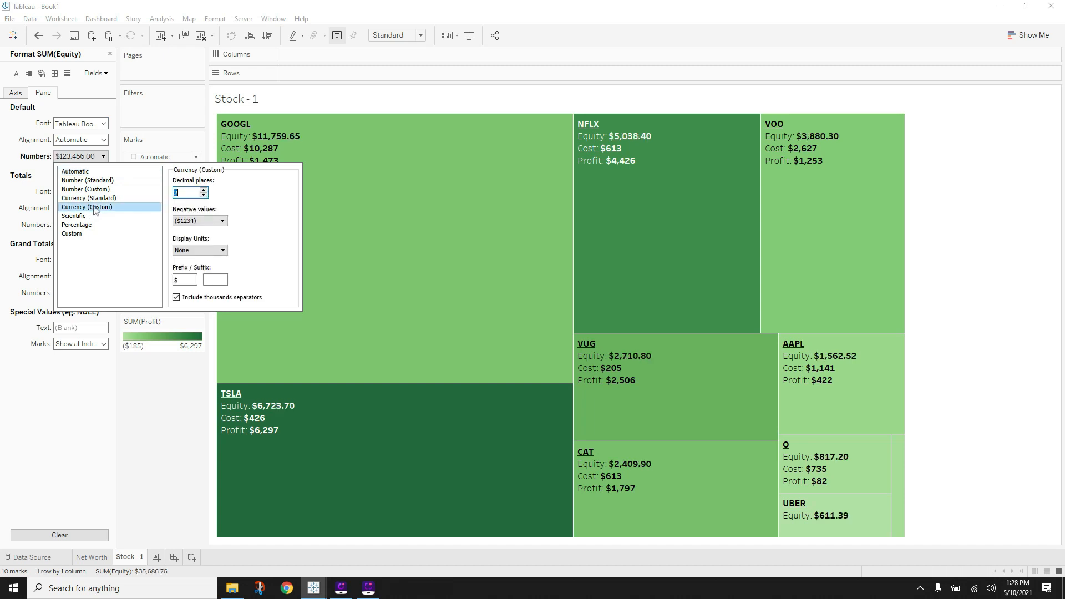
click(204, 195)
click(204, 195)
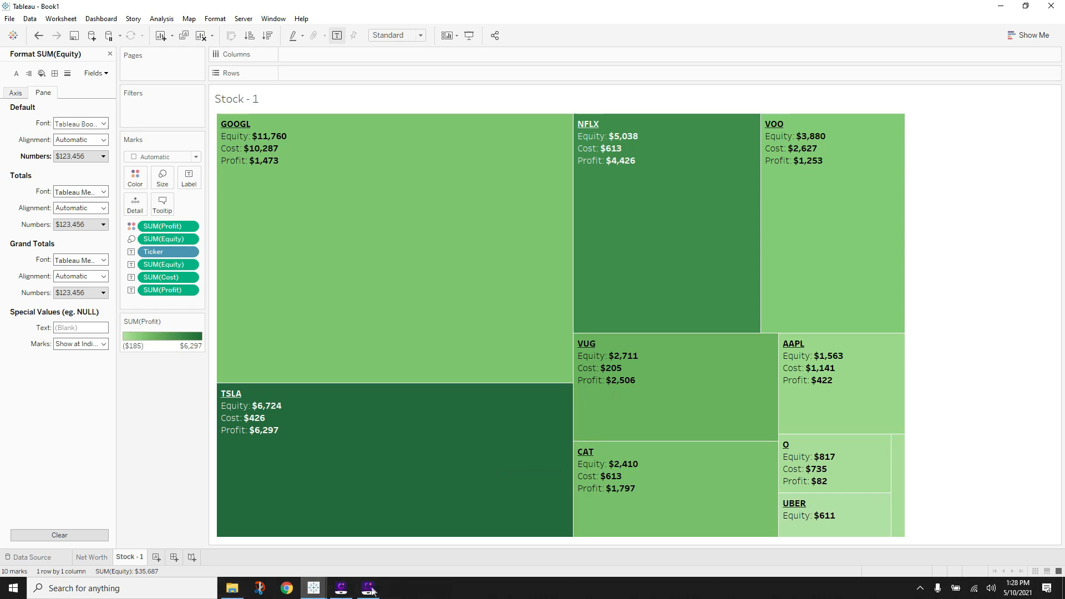
mouse_move(319, 588)
mouse_move(335, 560)
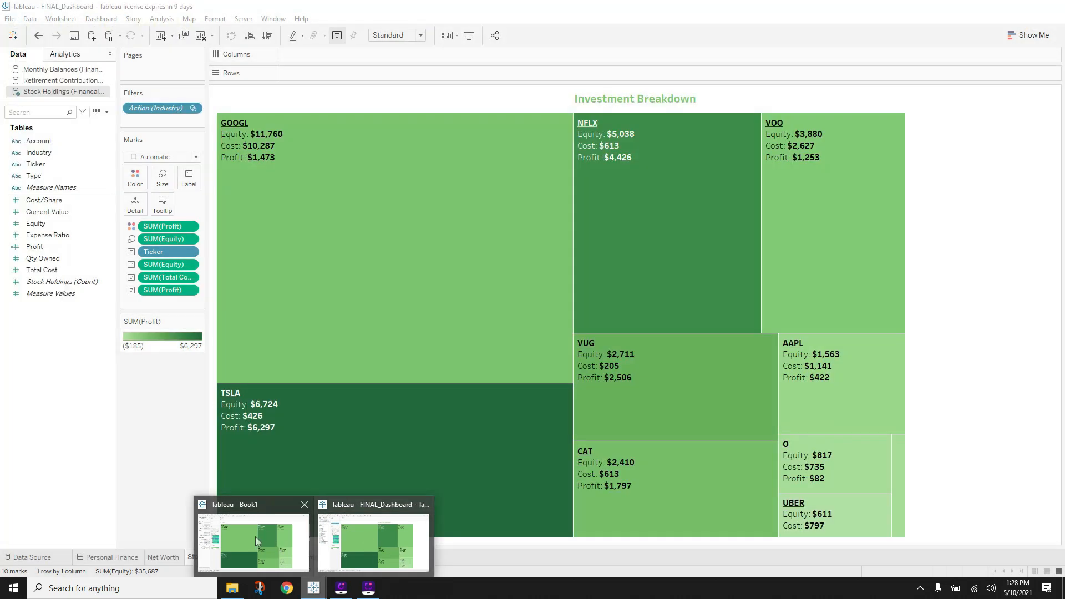
- Compare the treemap tooltip with the finished dashboard's tooltip before editing it
click(257, 540)
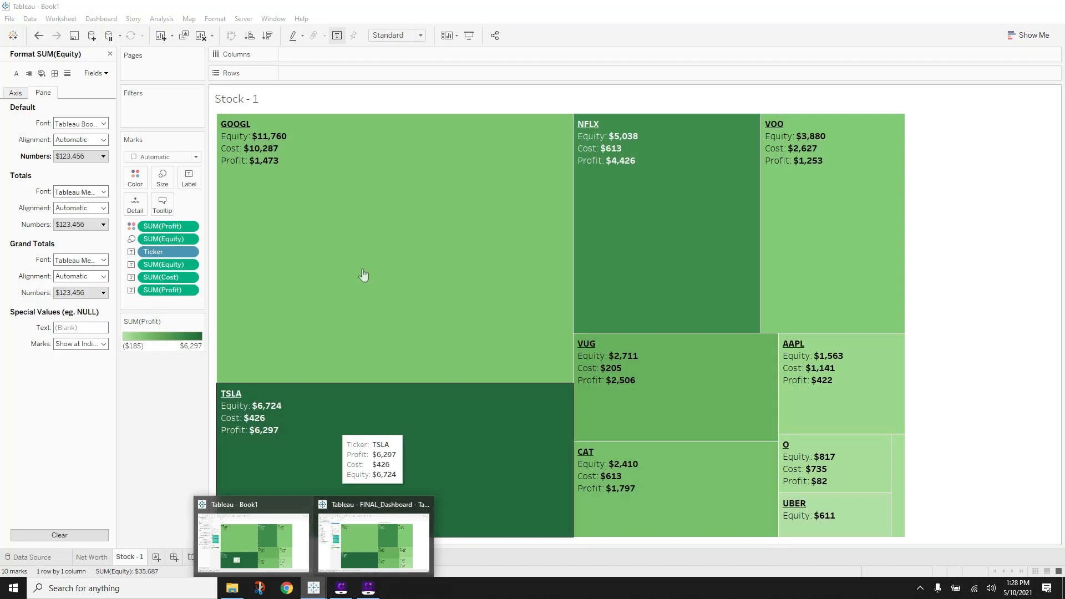
click(163, 204)
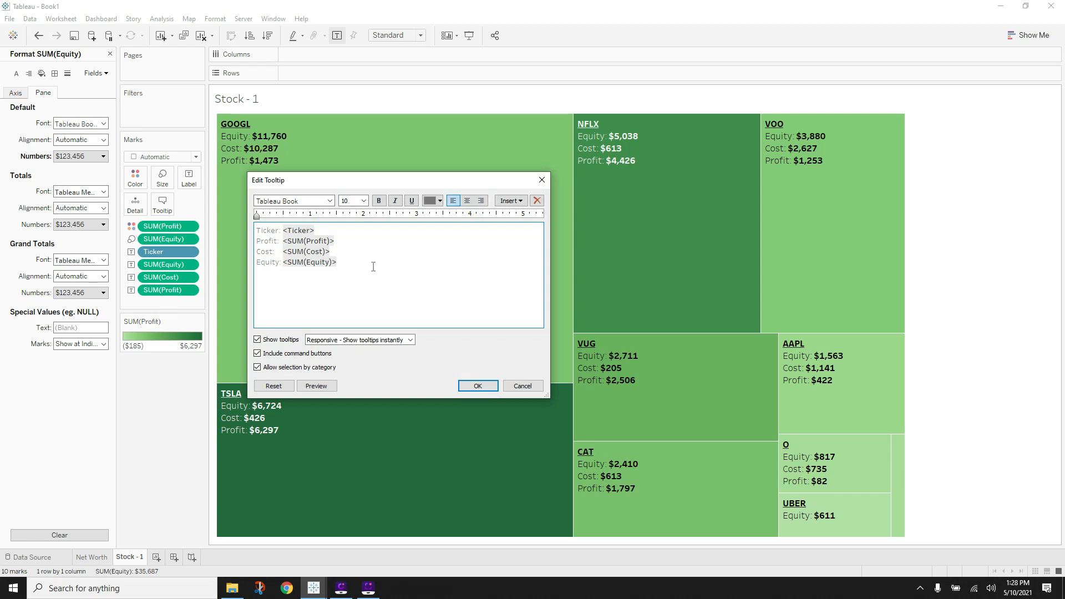
click(541, 180)
click(315, 584)
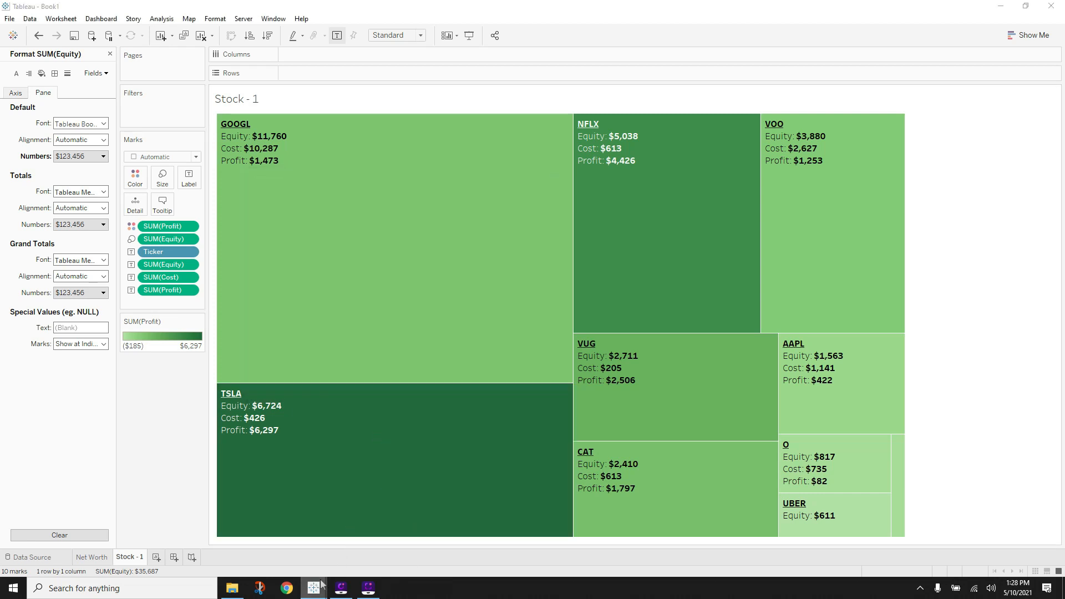
click(372, 522)
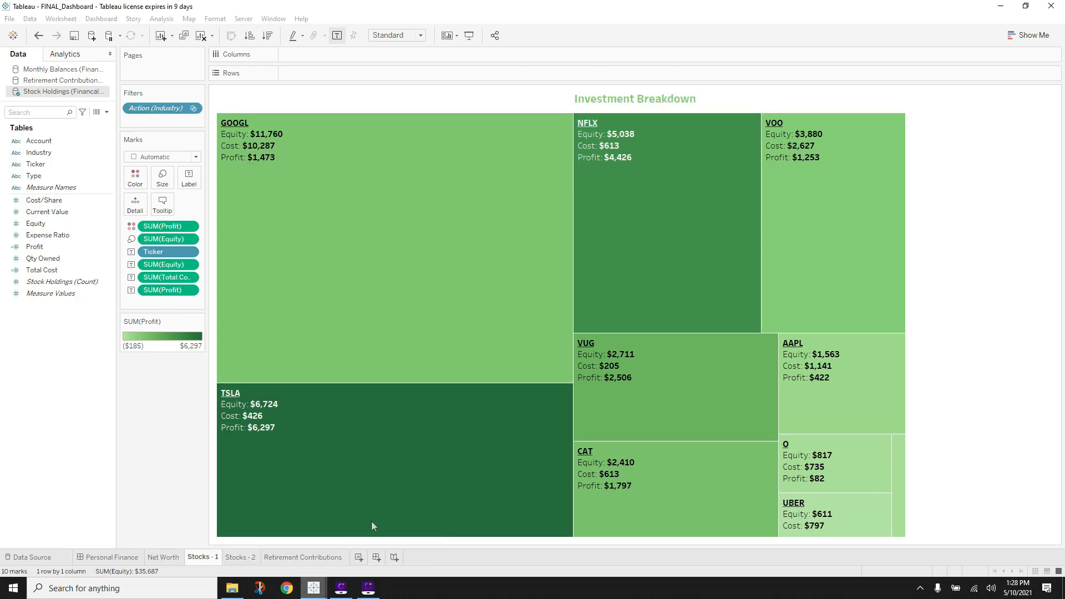
click(313, 587)
click(270, 535)
click(162, 203)
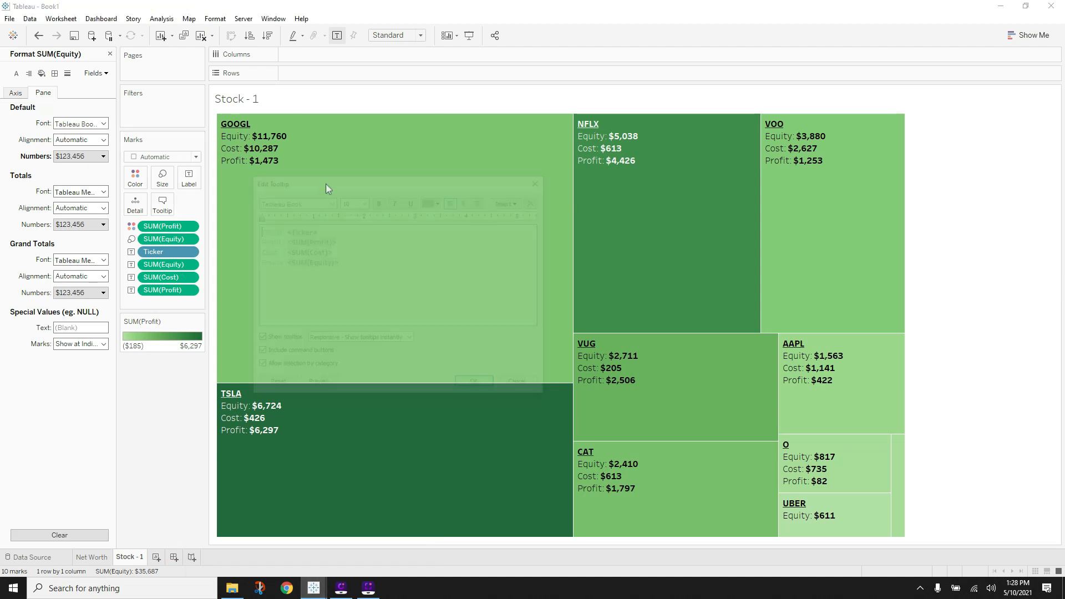
- Delete the 'Ticker:' and 'Equity:' field-name labels from the tooltip
double_click(285, 230)
click(220, 236)
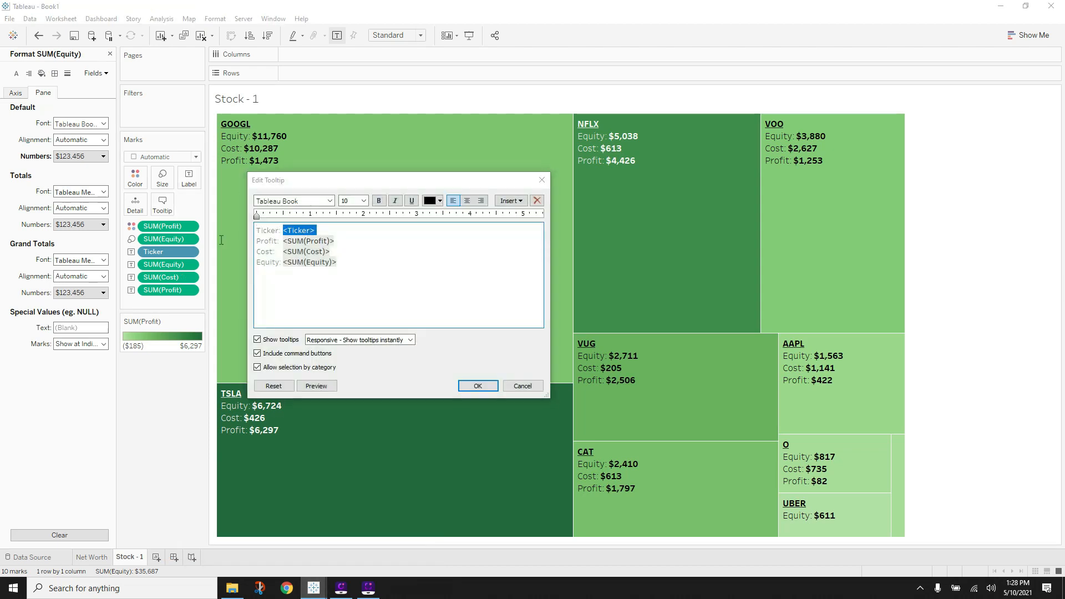
click(283, 230)
drag(283, 230, 244, 266)
key(BackSpace)
key(BackSpace)
key(BackSpace)
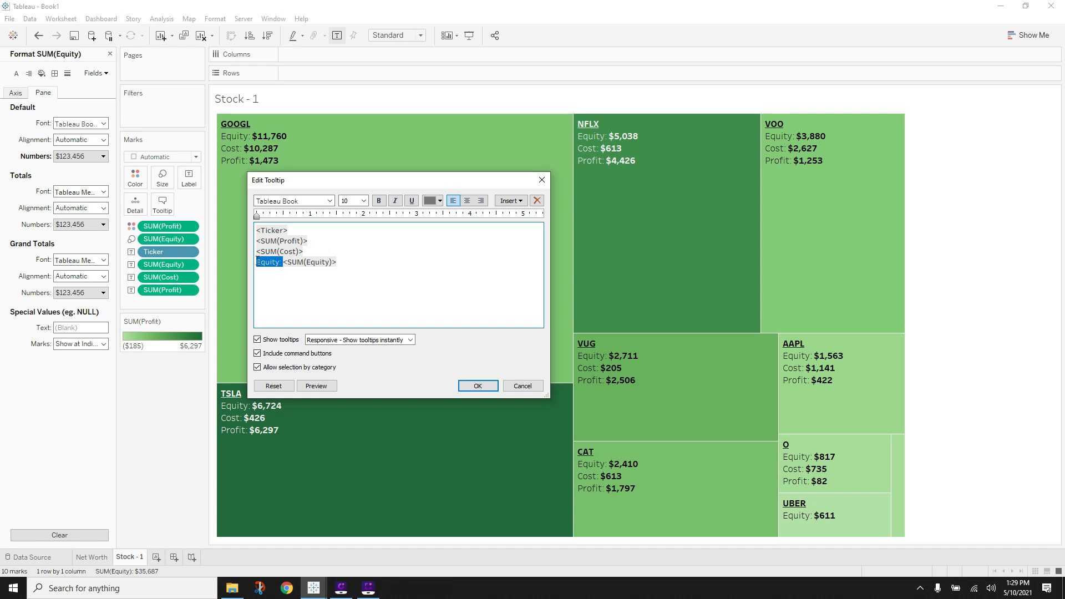
key(BackSpace)
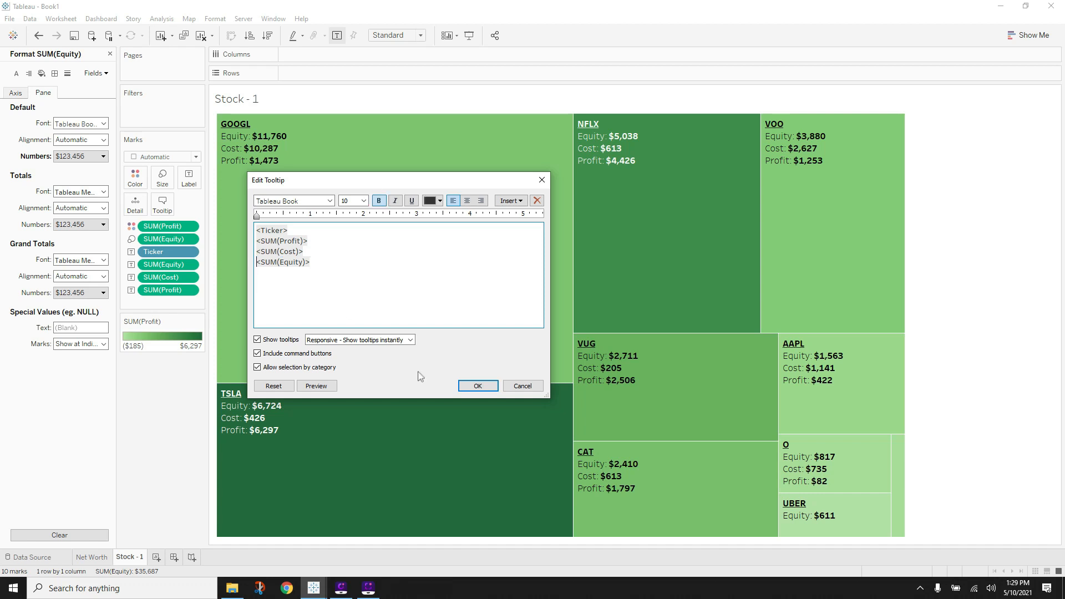
click(491, 390)
- Move the SUM(Equity) line to be the tooltip's second line
mouse_move(257, 232)
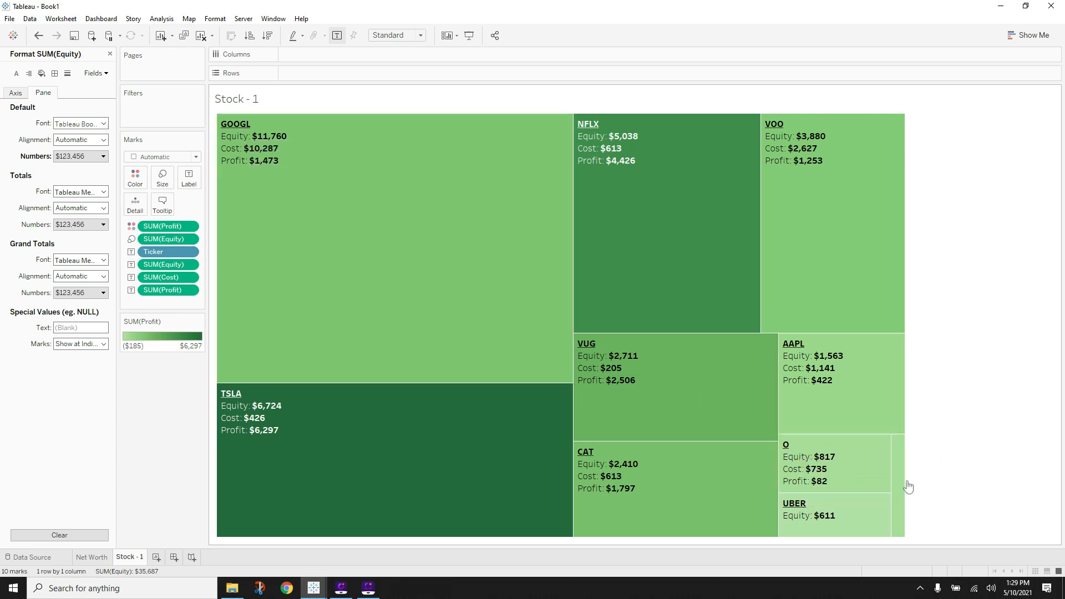
click(163, 203)
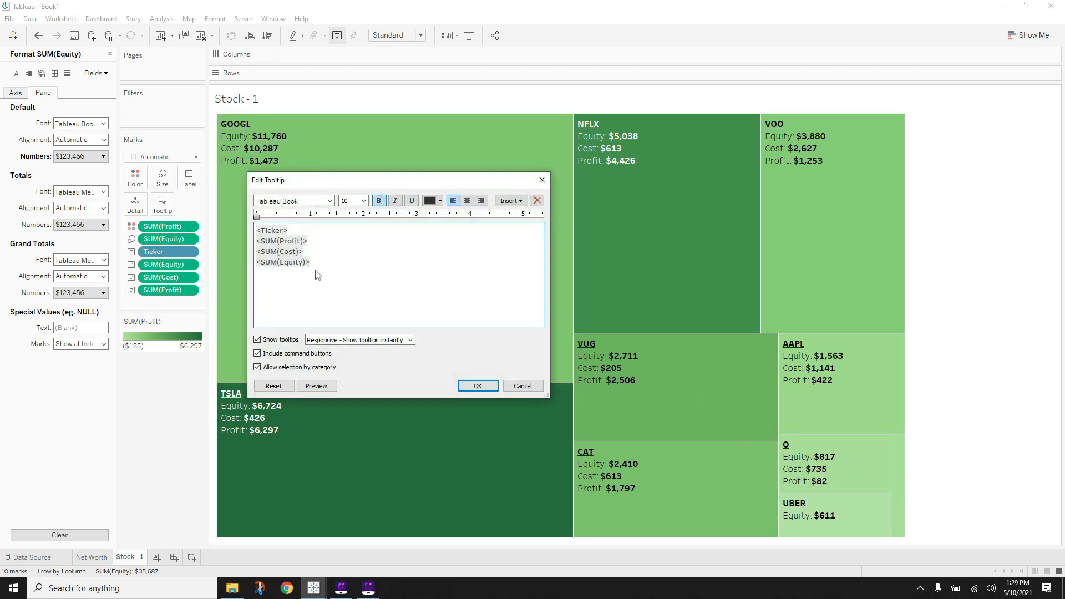
drag(318, 261, 256, 265)
key(ctrl+c)
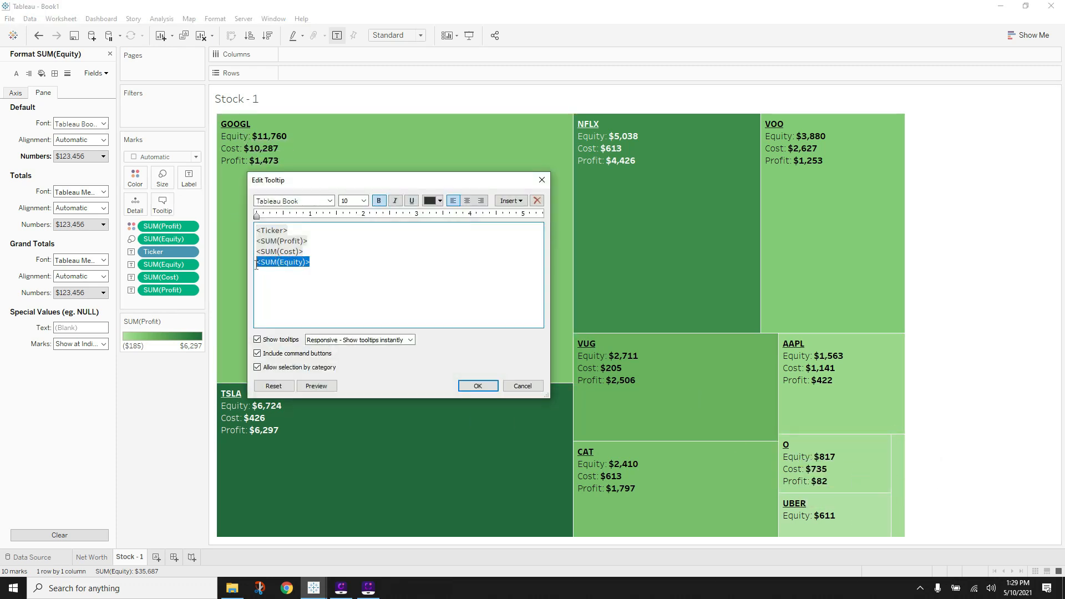
key(Delete)
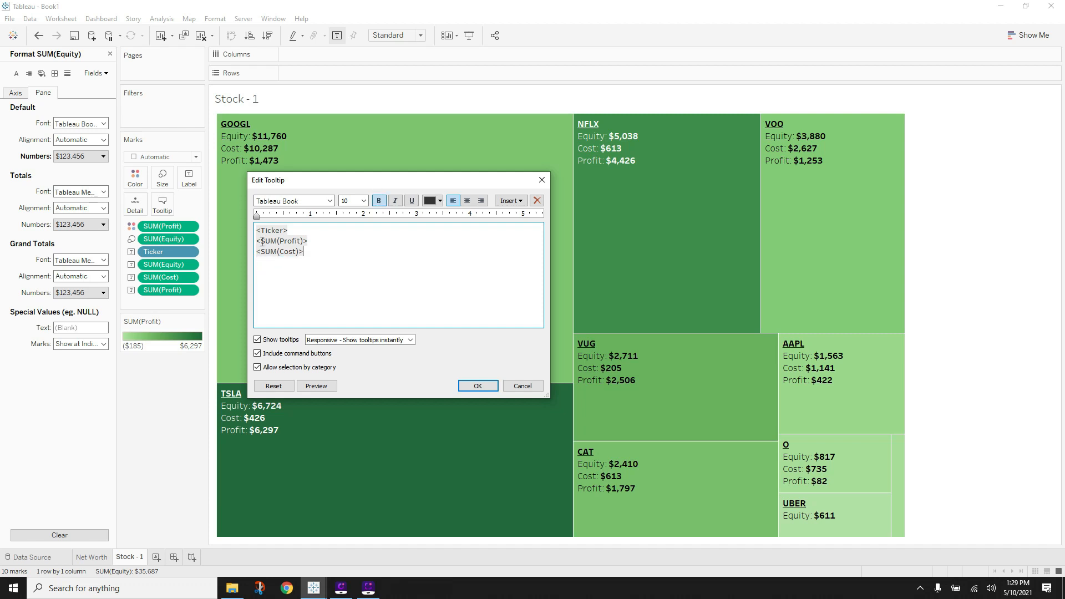
key(Return)
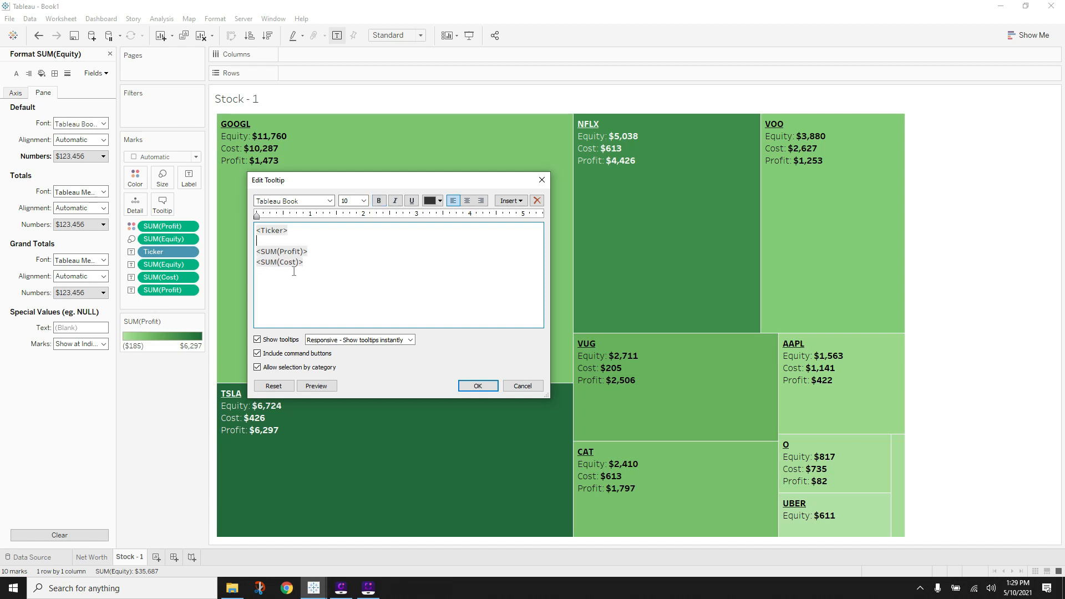
key(ctrl+v)
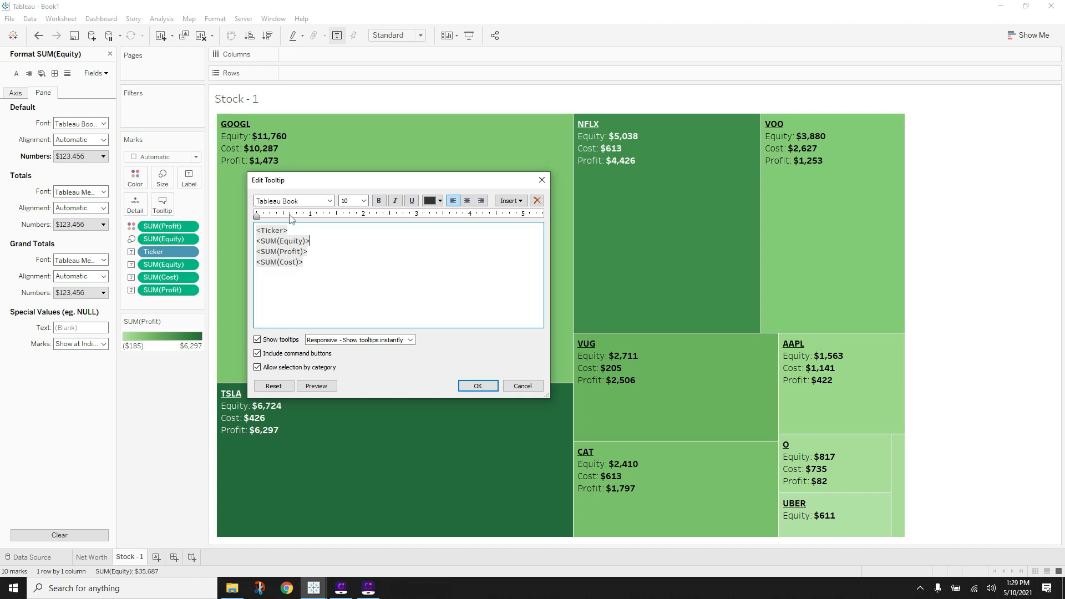
- Move the SUM(Cost) line above SUM(Profit) and confirm the tooltip
drag(316, 262, 248, 262)
key(ctrl+c)
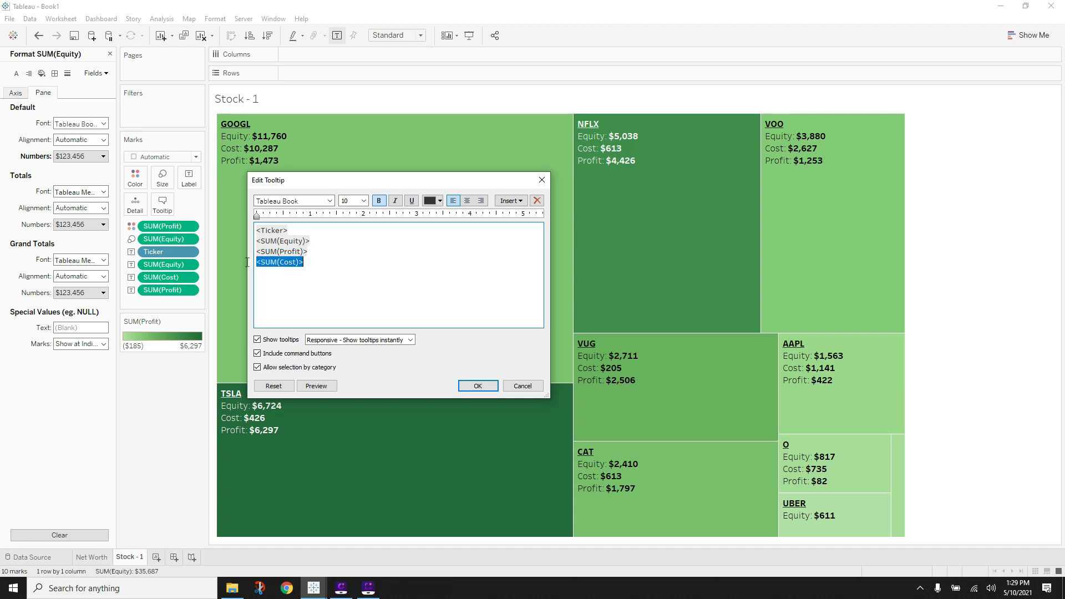
key(Delete)
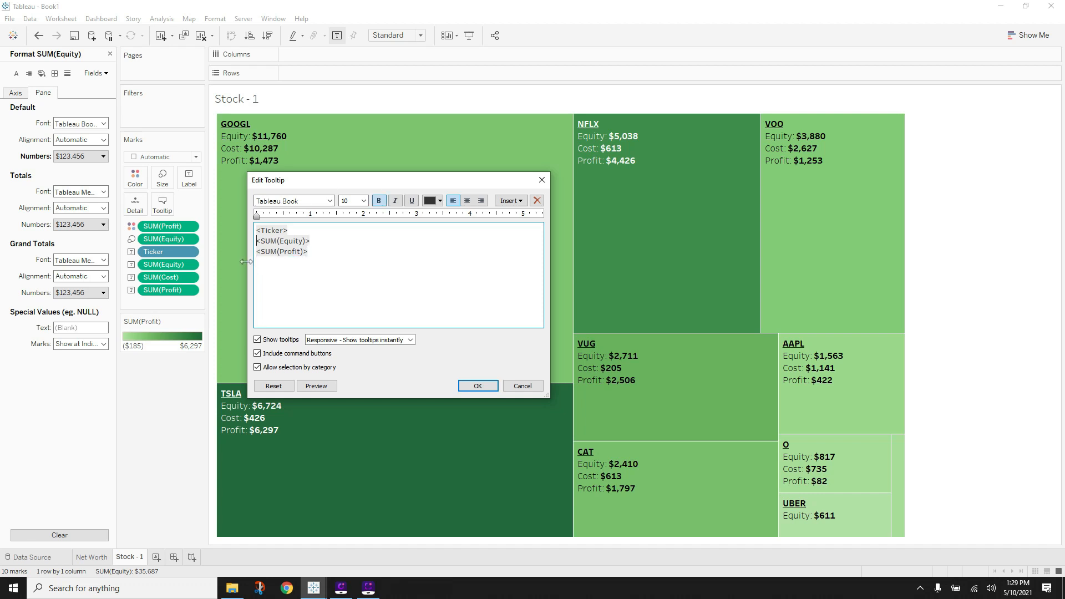
key(Return)
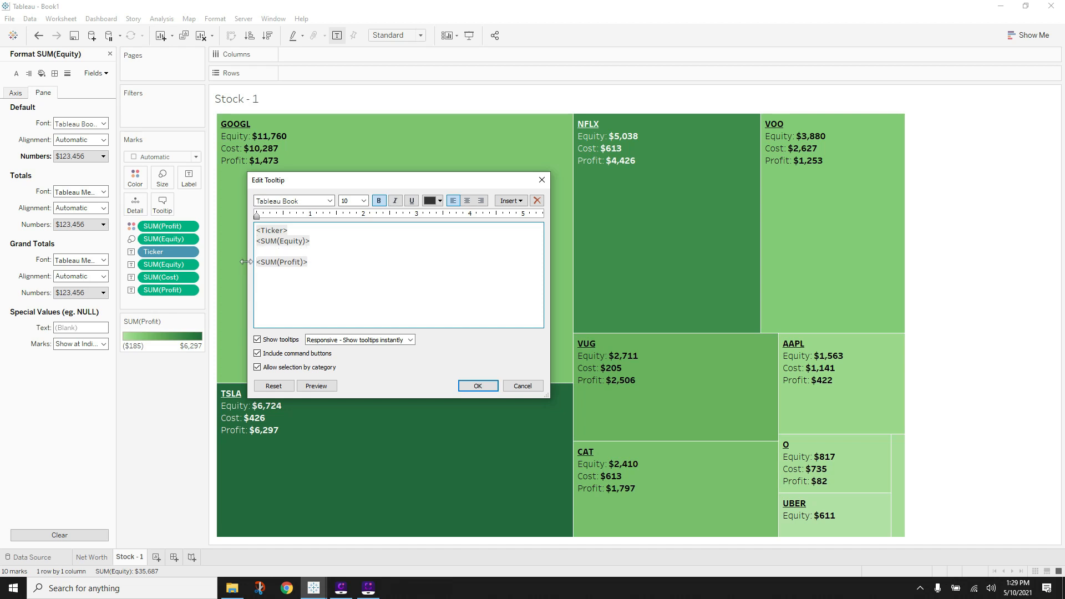
key(ctrl+v)
click(478, 385)
mouse_move(899, 455)
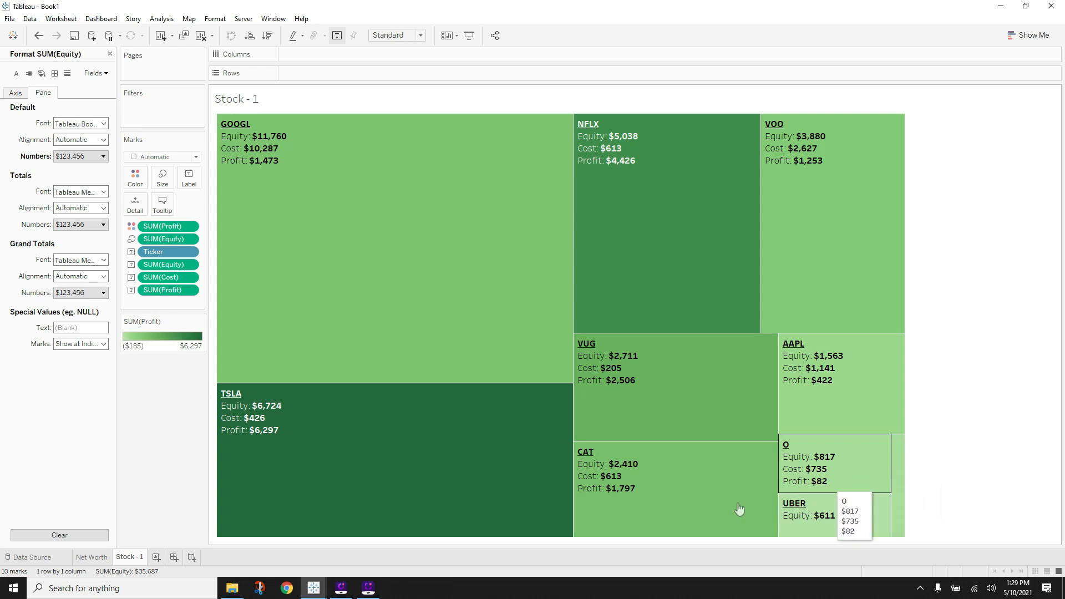
- Replace the default sheet title with a centered 'Investment Breakdown'
click(108, 55)
double_click(255, 103)
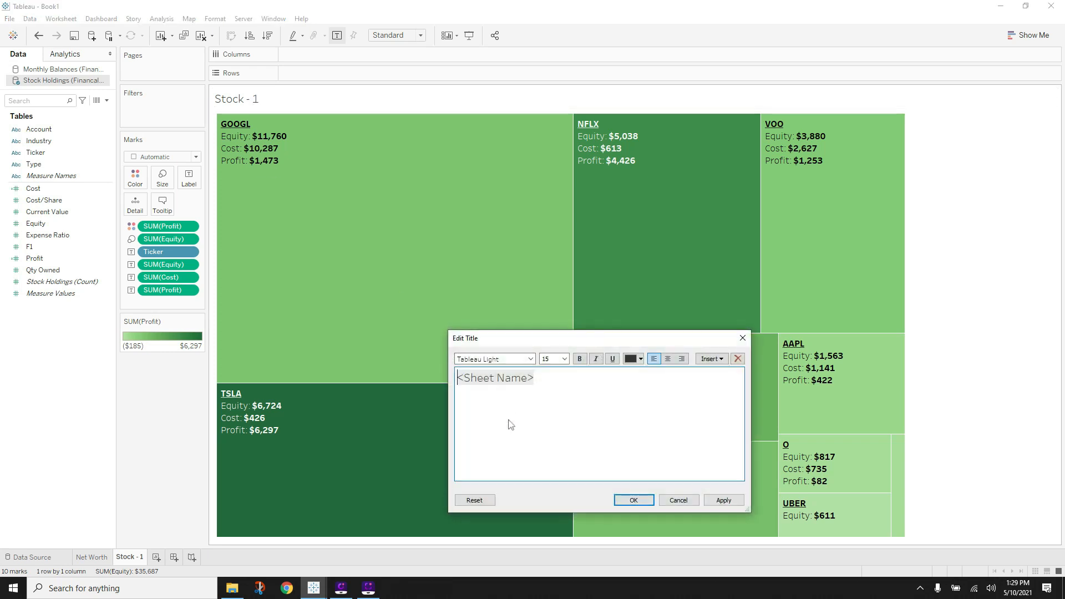
drag(554, 392, 449, 369)
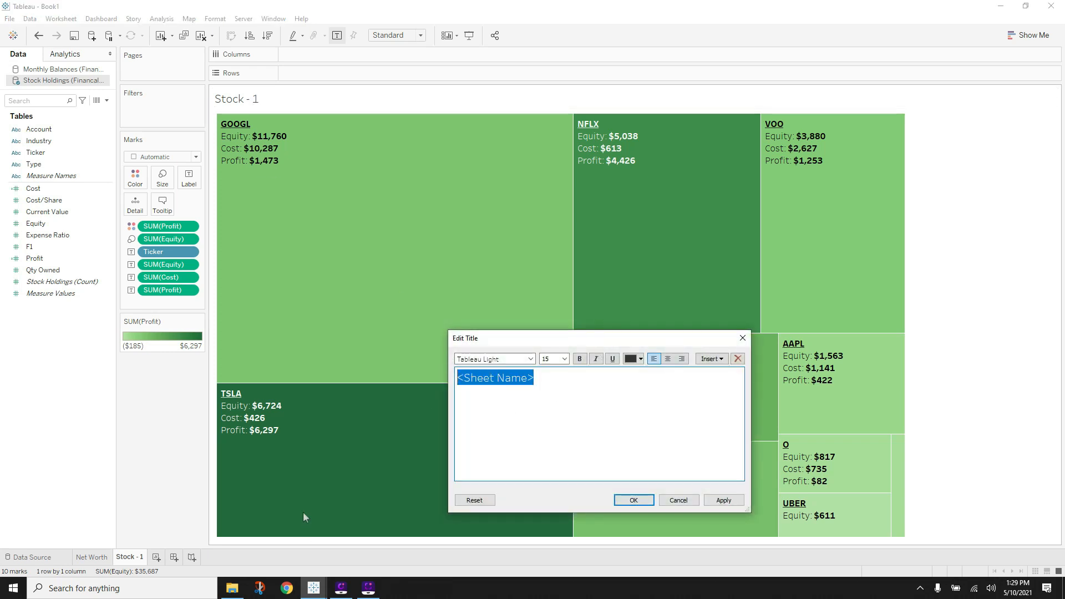
key(BackSpace)
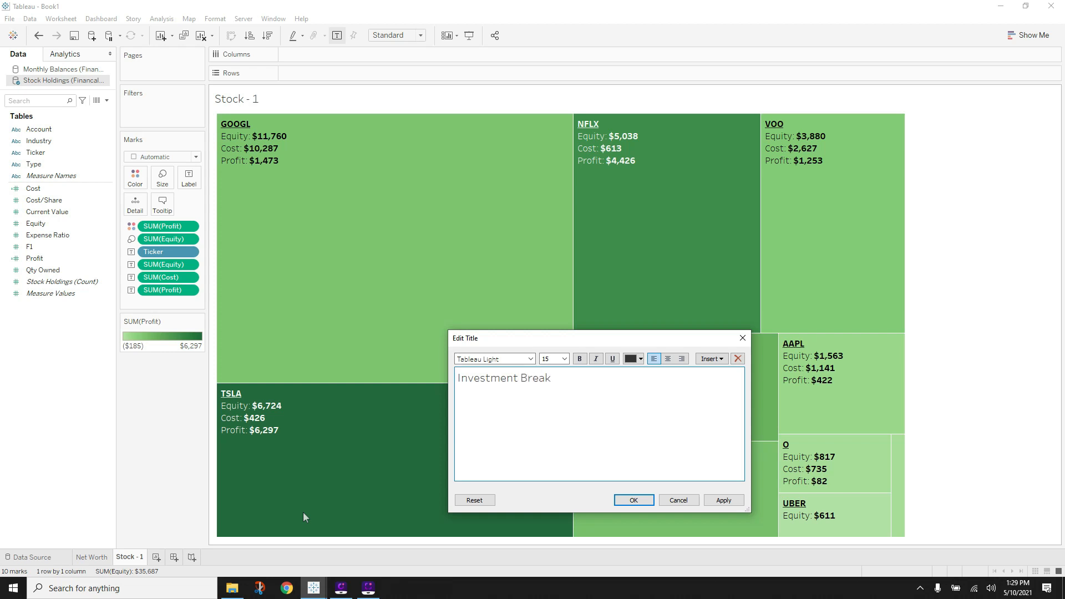
drag(609, 379, 435, 374)
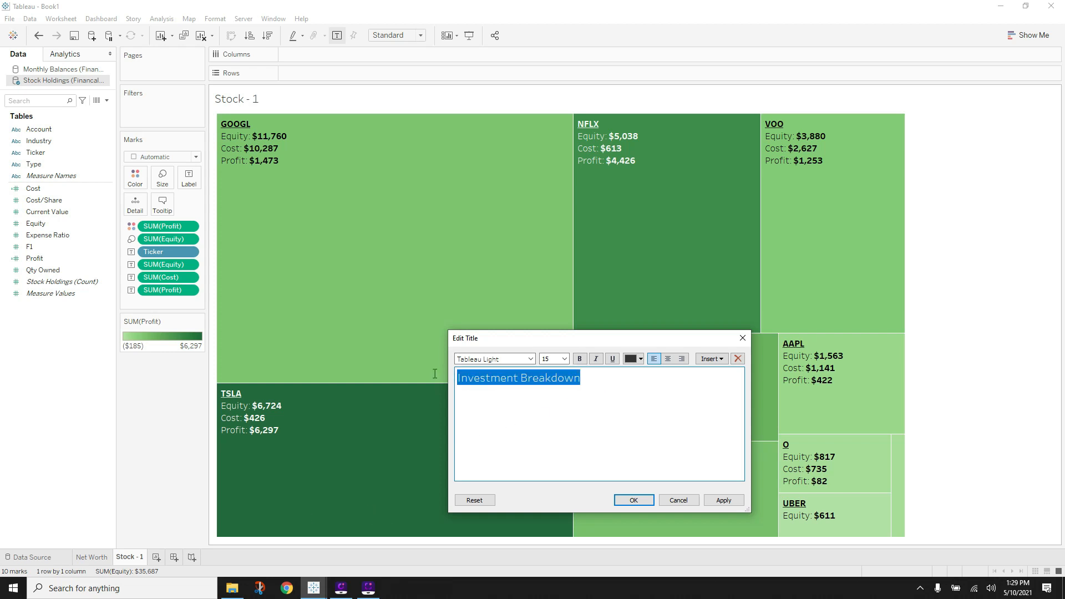
click(668, 359)
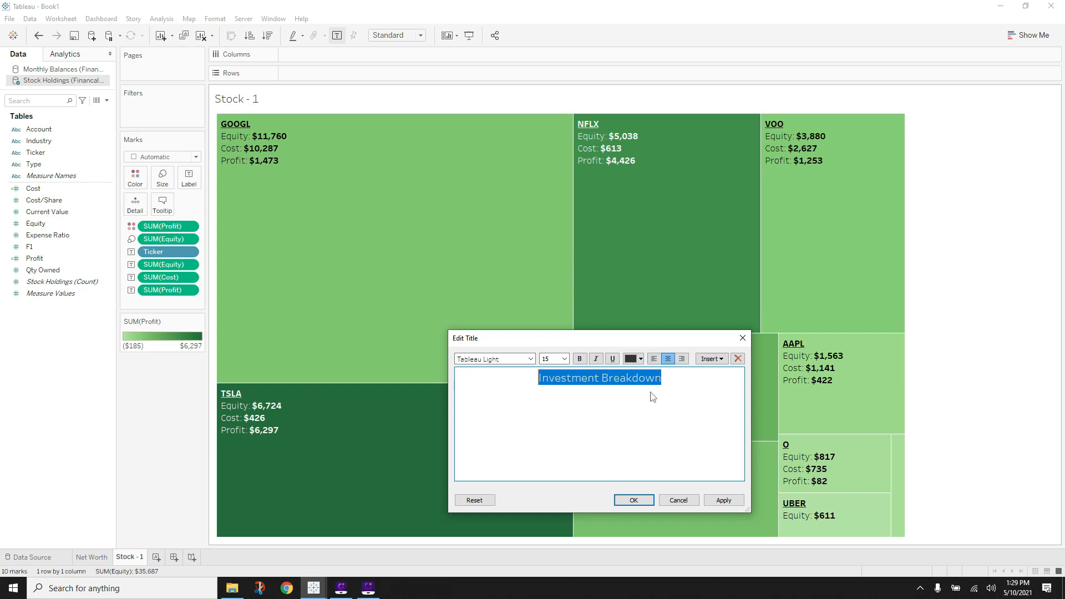
- Make the title Tableau Bold in the light treemap green sampled from the boxes
click(531, 360)
click(499, 107)
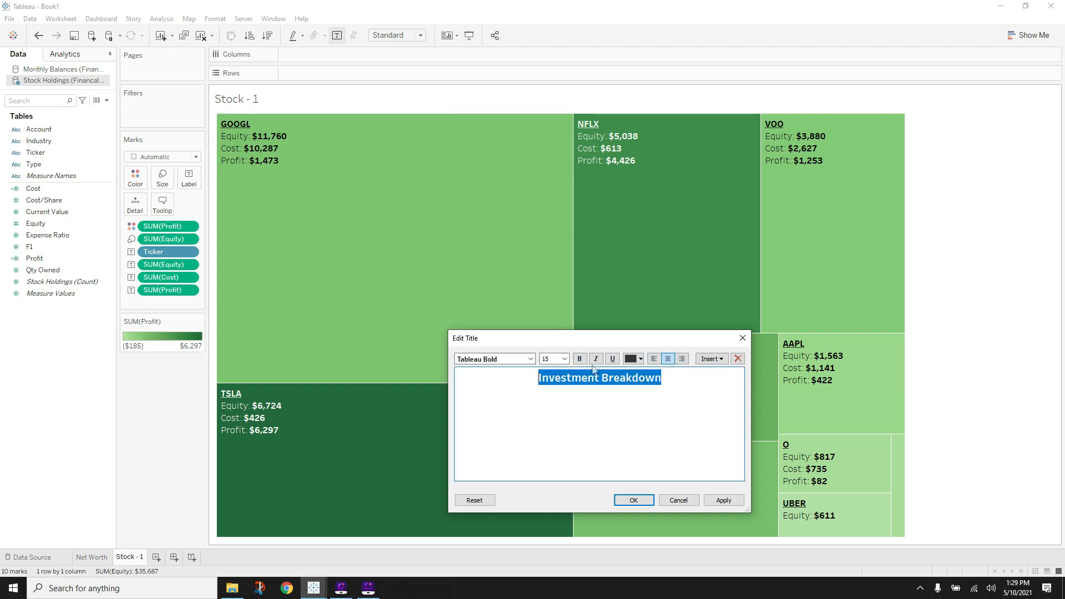
click(640, 360)
click(652, 441)
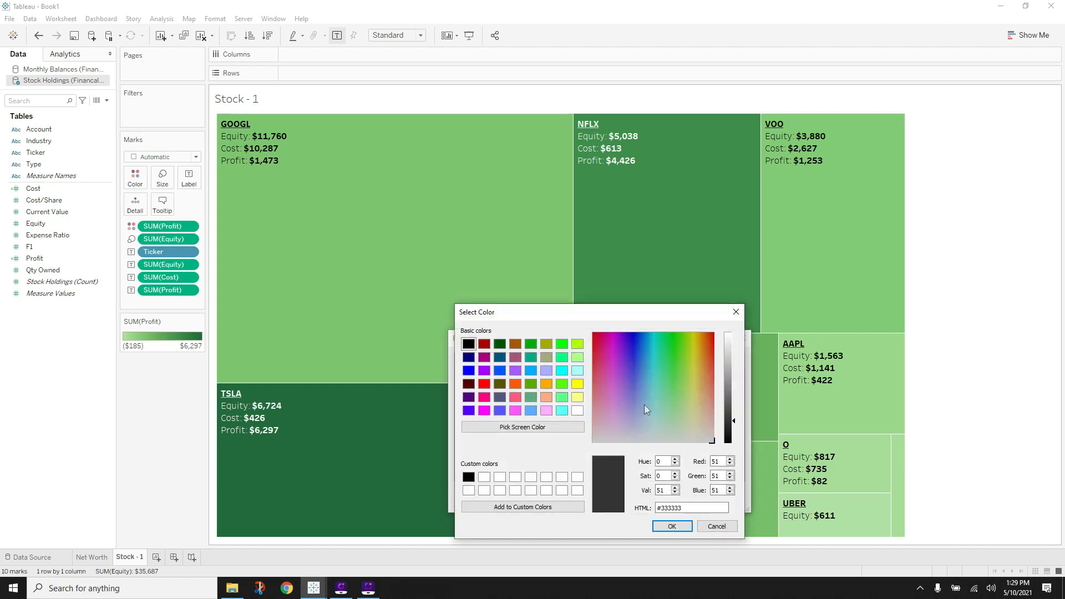
click(515, 427)
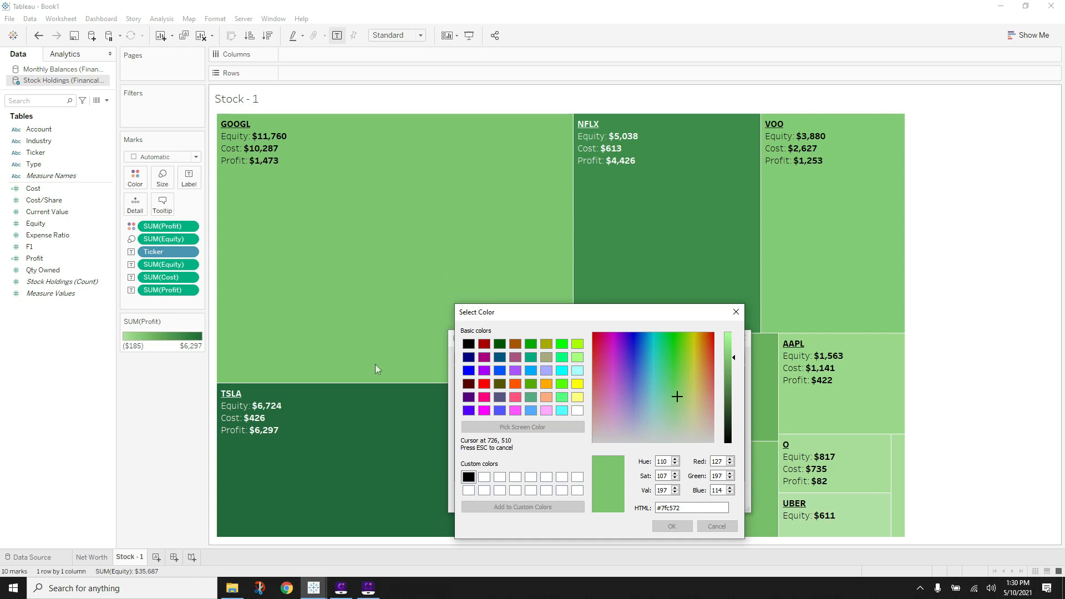
click(398, 247)
click(667, 527)
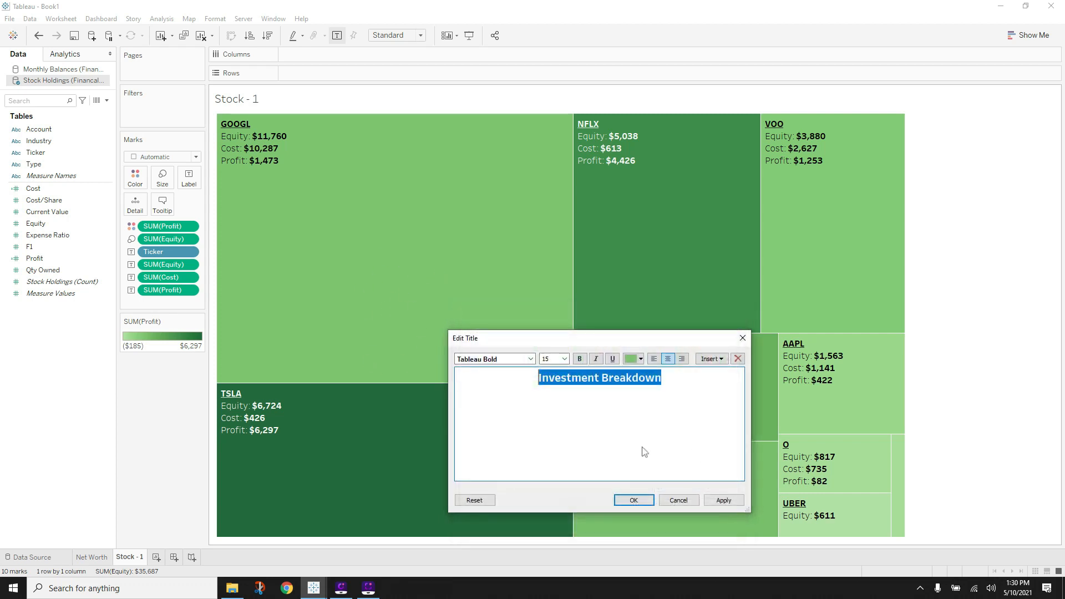
click(723, 499)
click(633, 500)
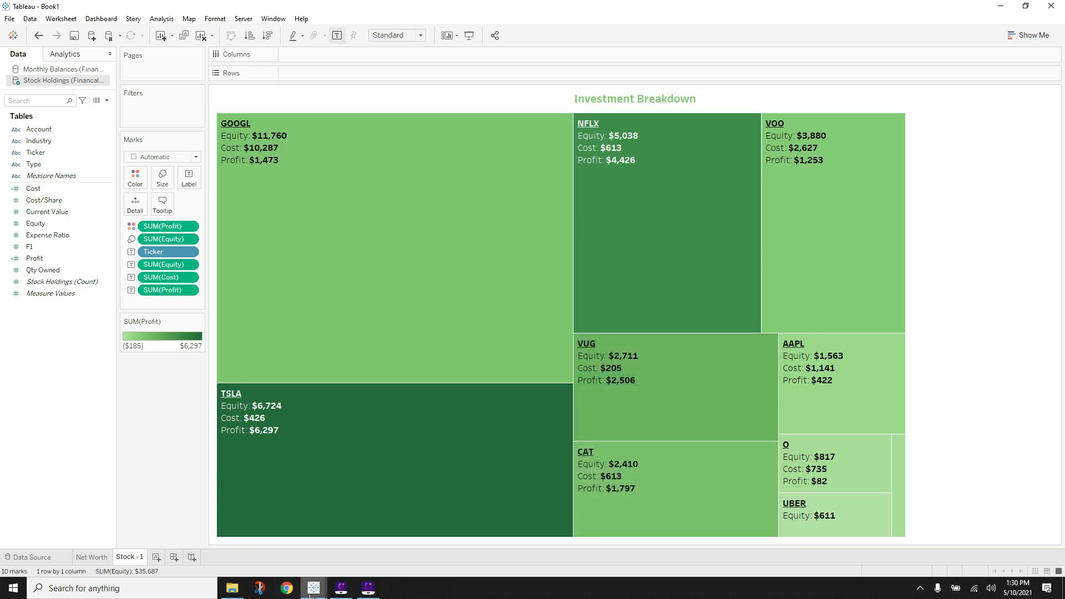
click(313, 587)
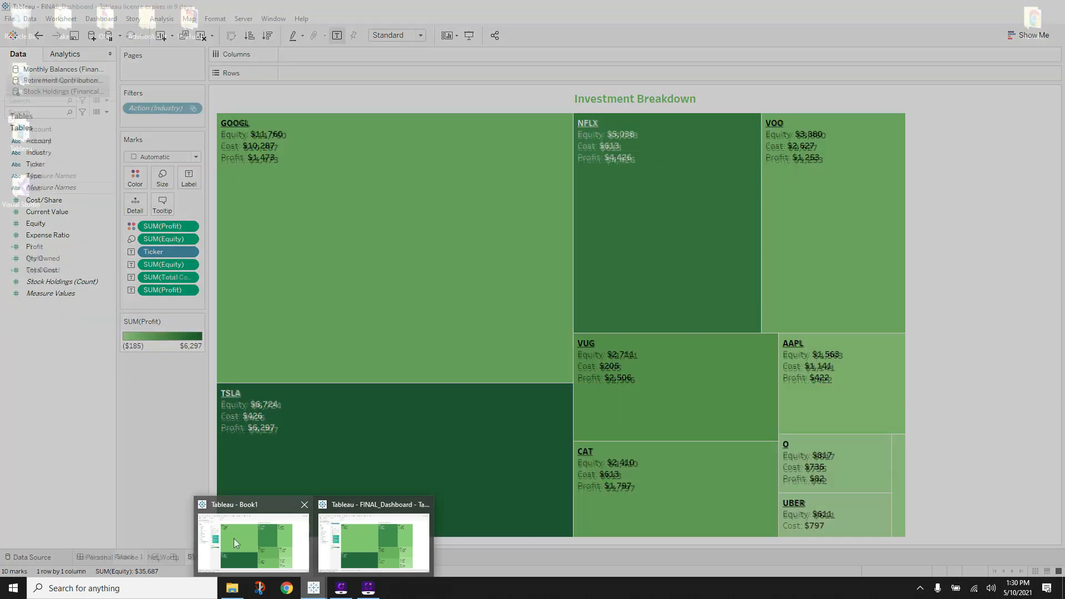
- Add a blank Stock - 2 worksheet to Book1 and view the reference Stocks - 2 pie chart
click(237, 541)
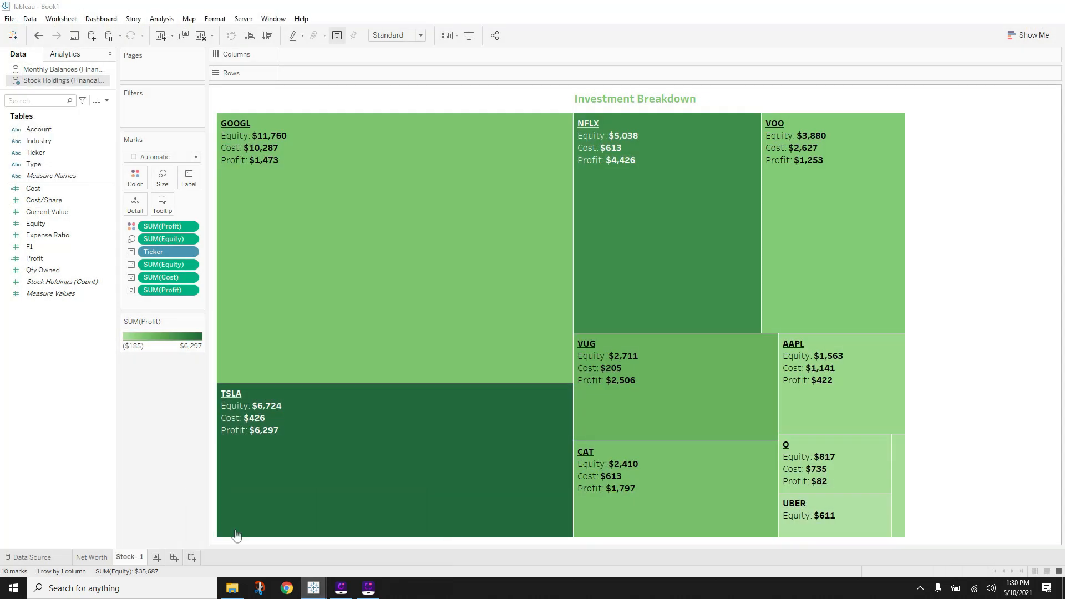
click(156, 557)
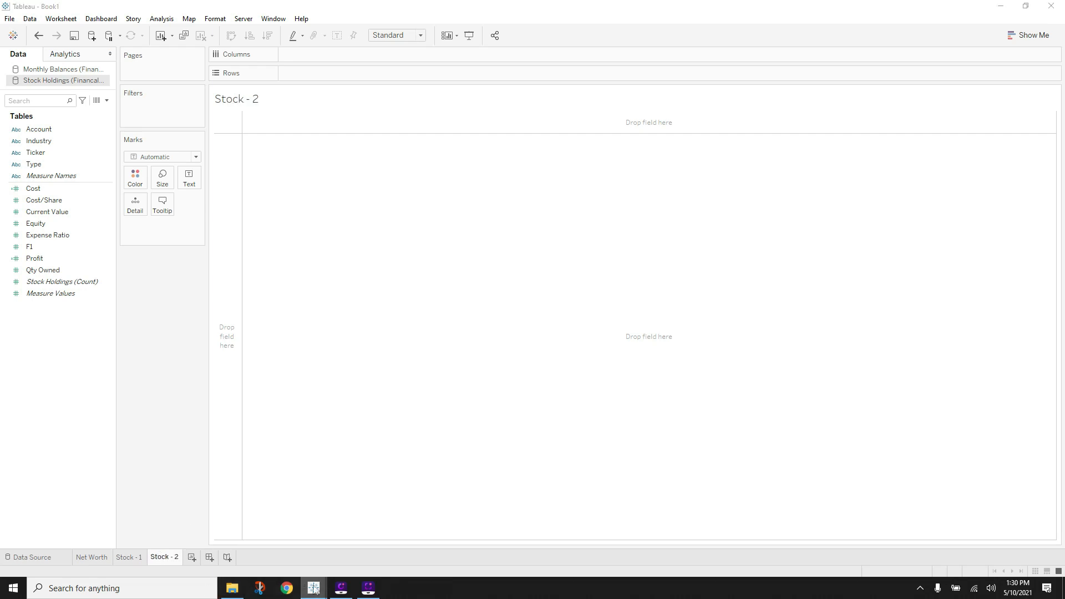
mouse_move(314, 590)
click(381, 552)
click(234, 558)
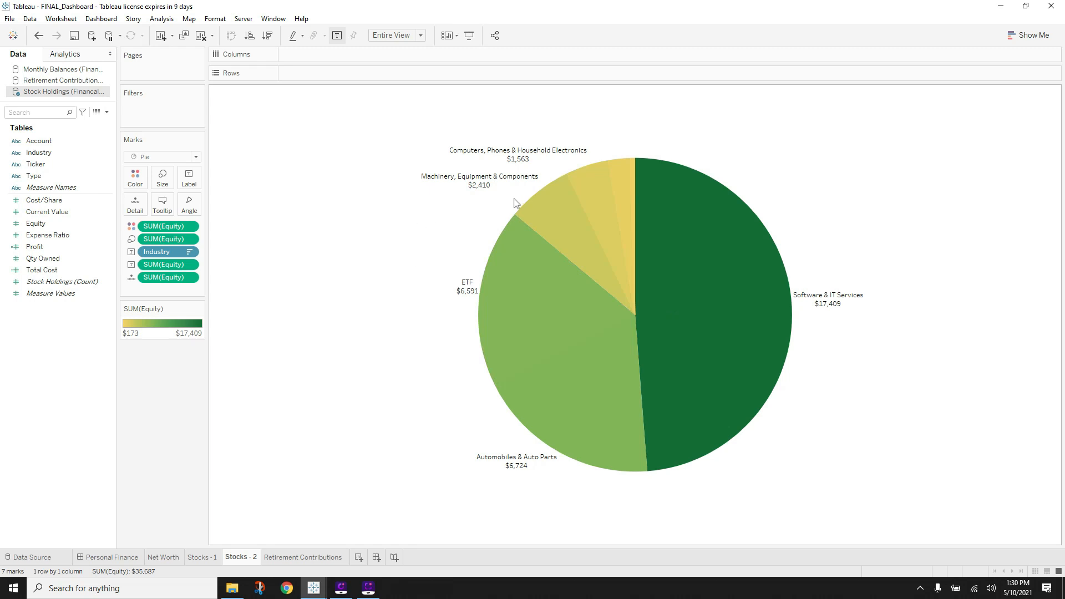
mouse_move(546, 217)
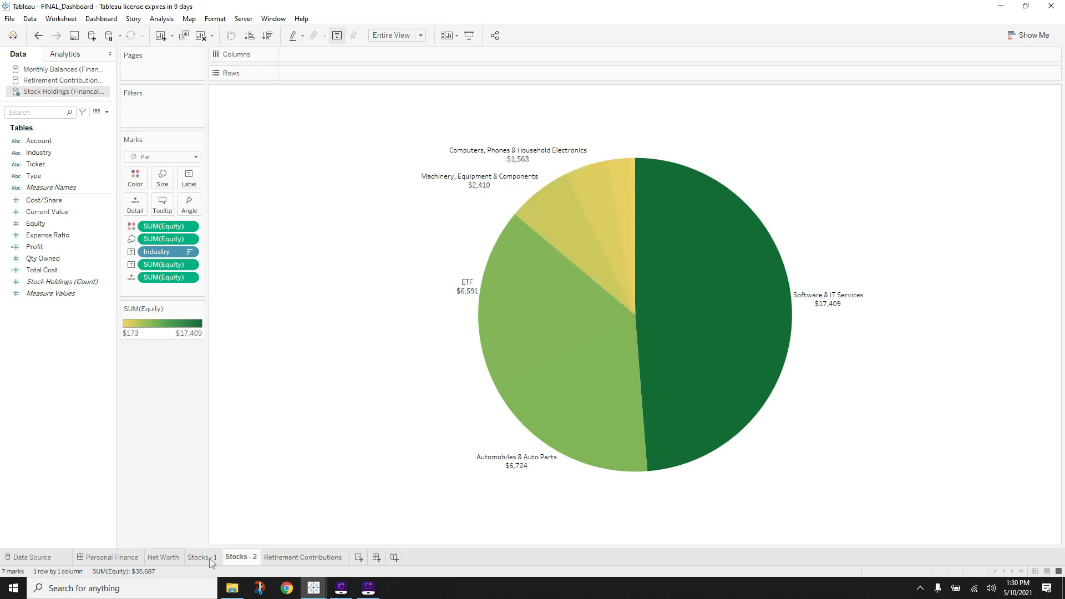
- On Stock - 2, turn Industry and Equity into a pie chart using Show Me
mouse_move(314, 587)
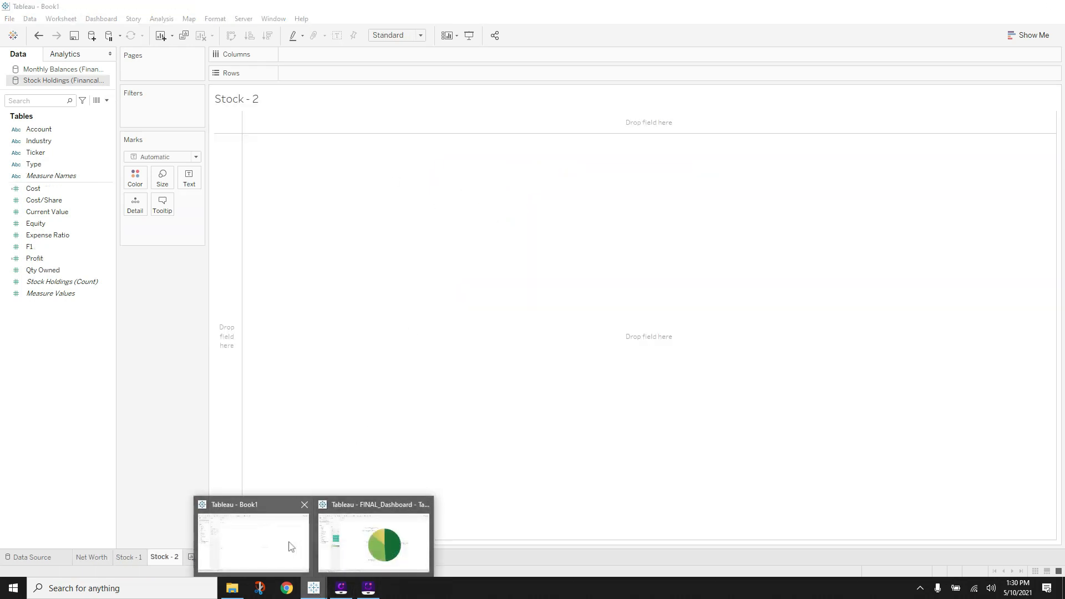
click(287, 546)
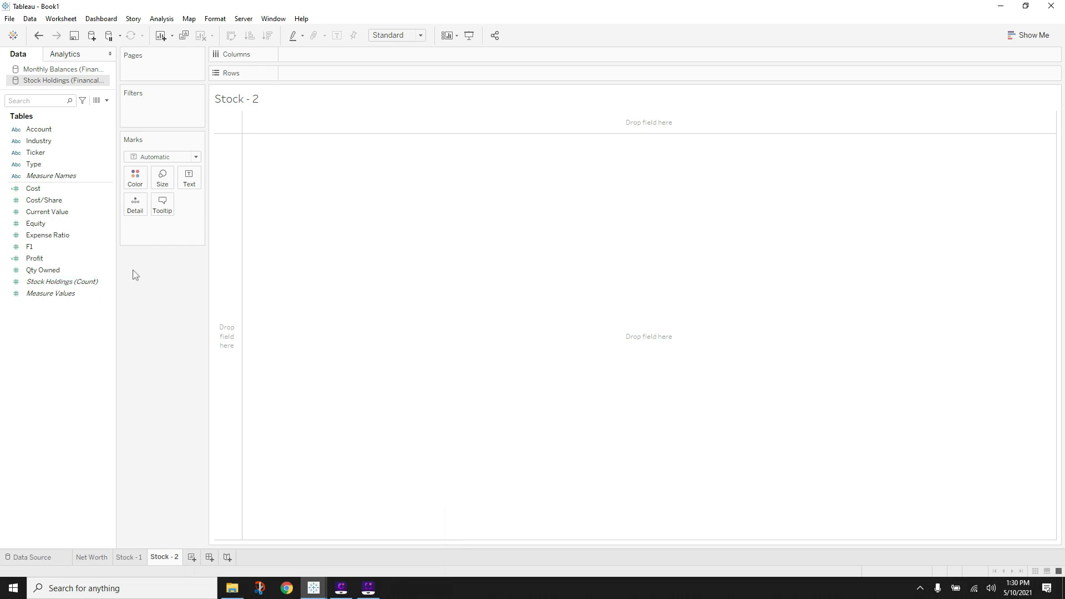
ctrl+click(78, 140)
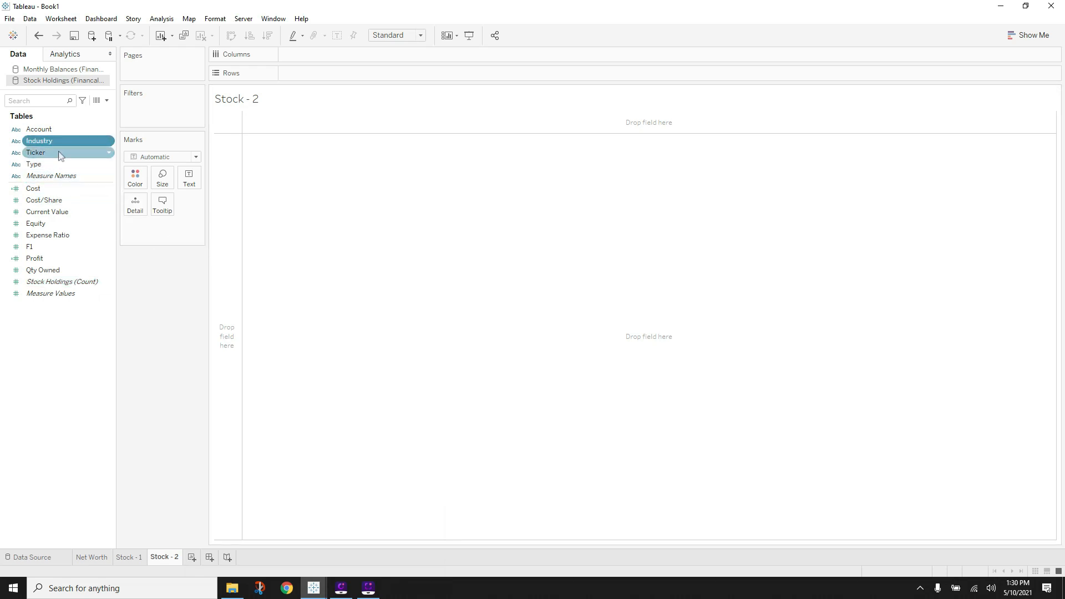
ctrl+click(50, 224)
click(1028, 35)
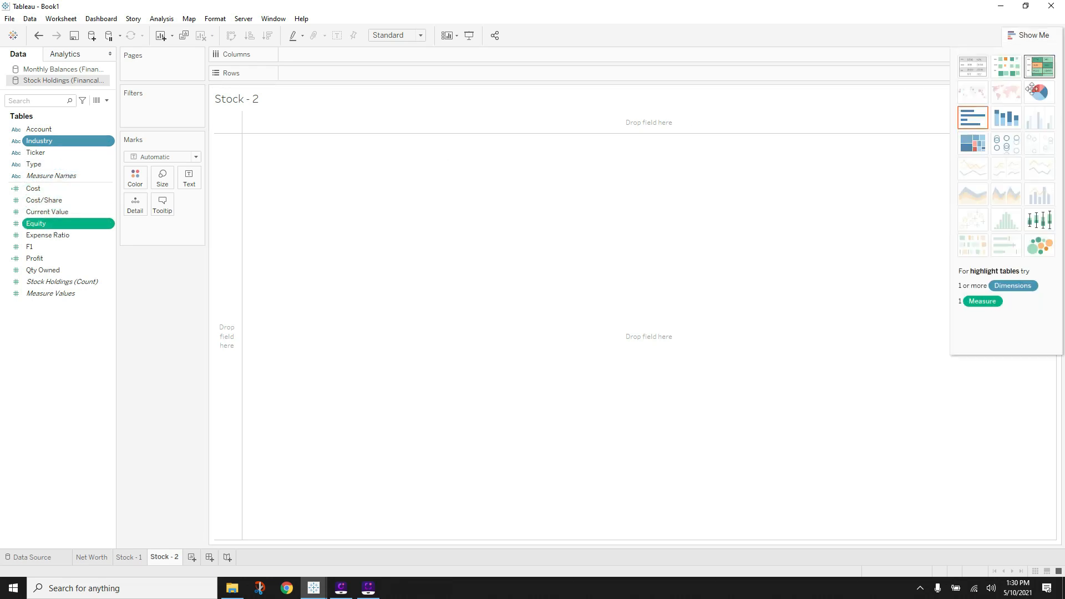
click(1045, 90)
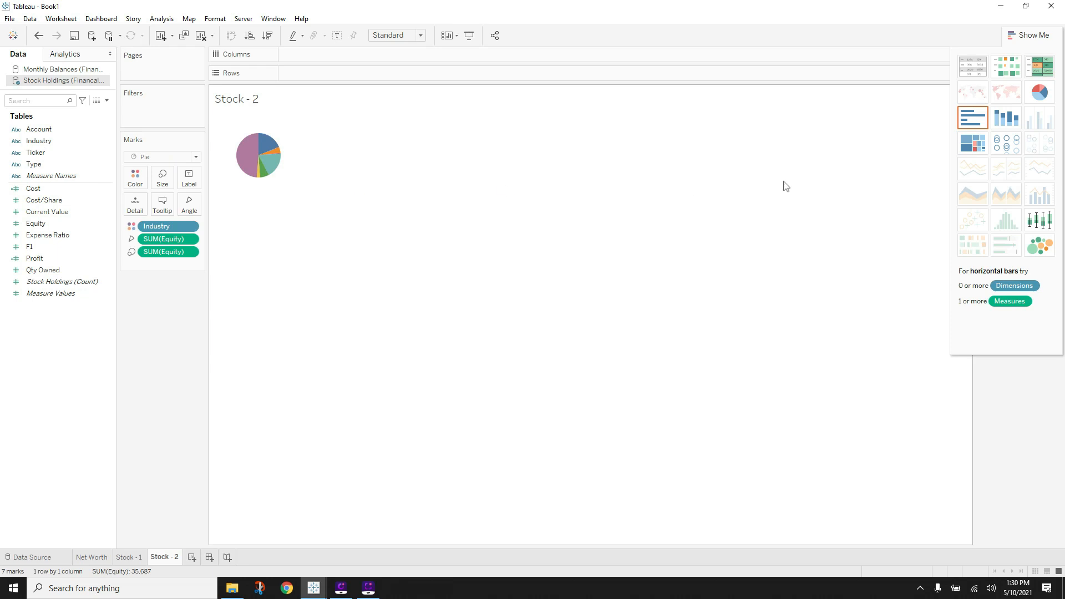
click(1046, 38)
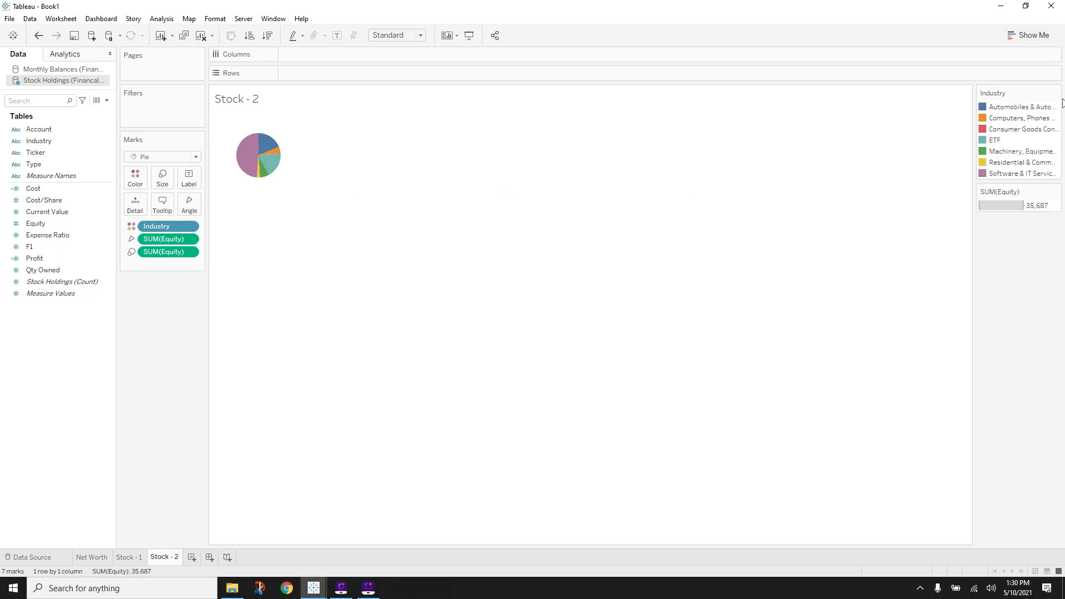
- Move the Industry colour legend under Marks and hide the SUM(Equity) size legend
drag(1014, 91, 209, 285)
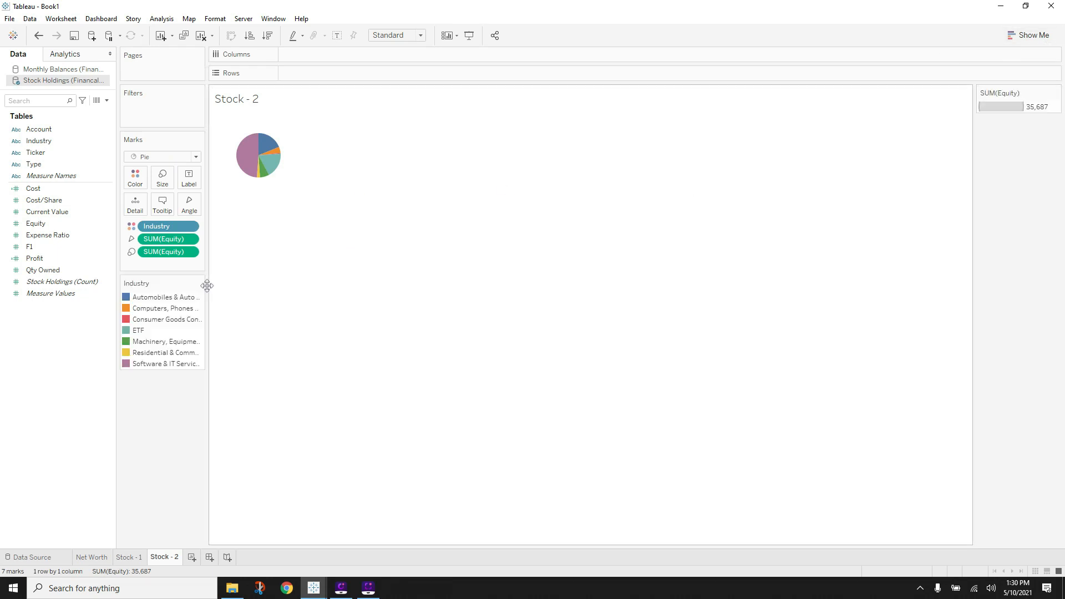
click(1053, 93)
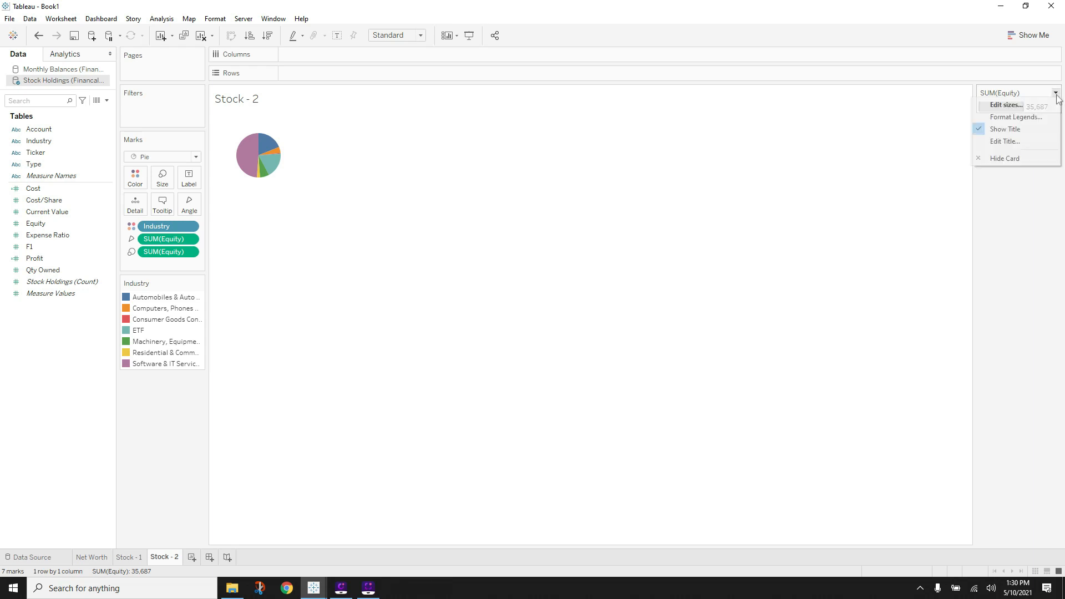
click(1010, 158)
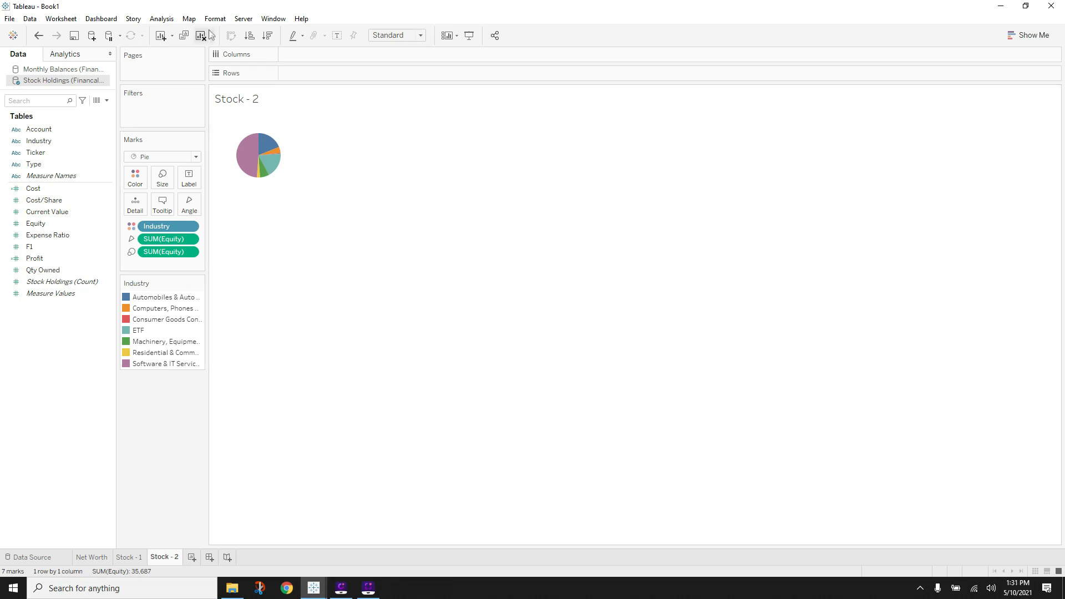
- Set the view to Entire View and adjust the Marks size so the whole pie fits
click(423, 39)
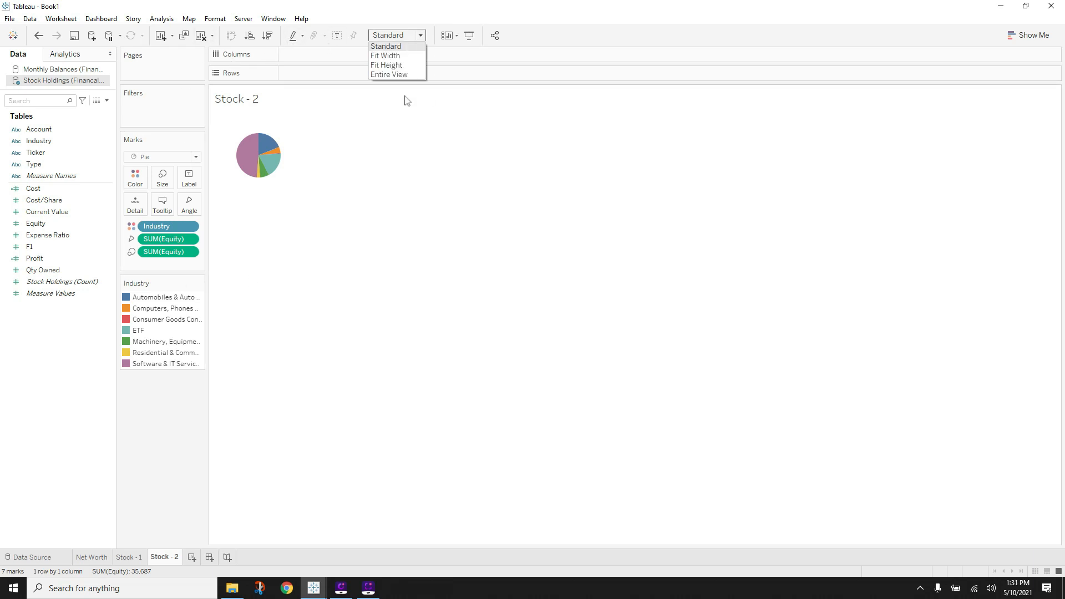
click(395, 75)
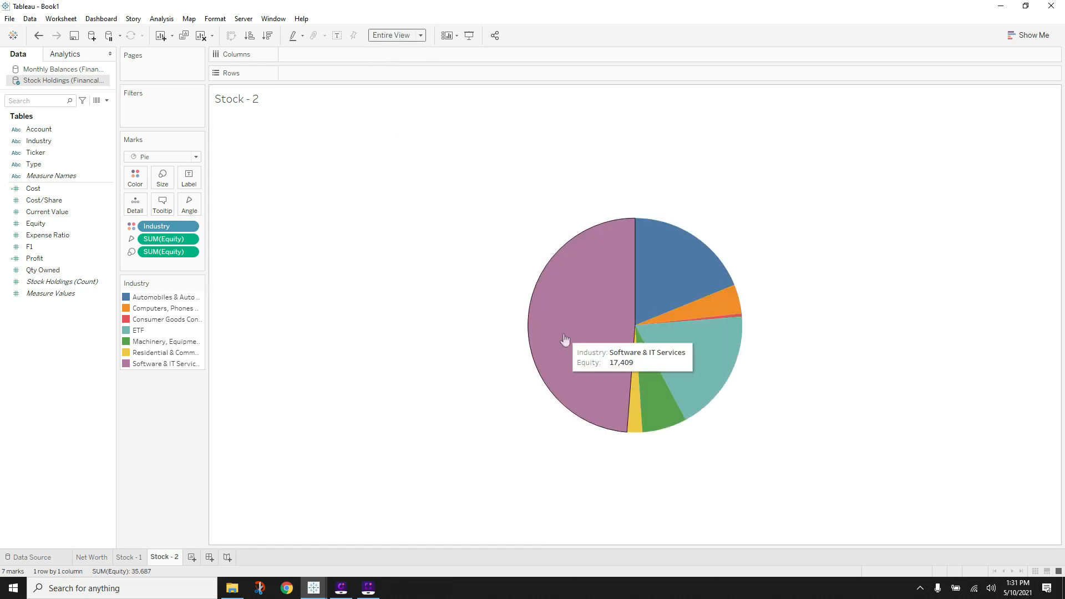
click(162, 176)
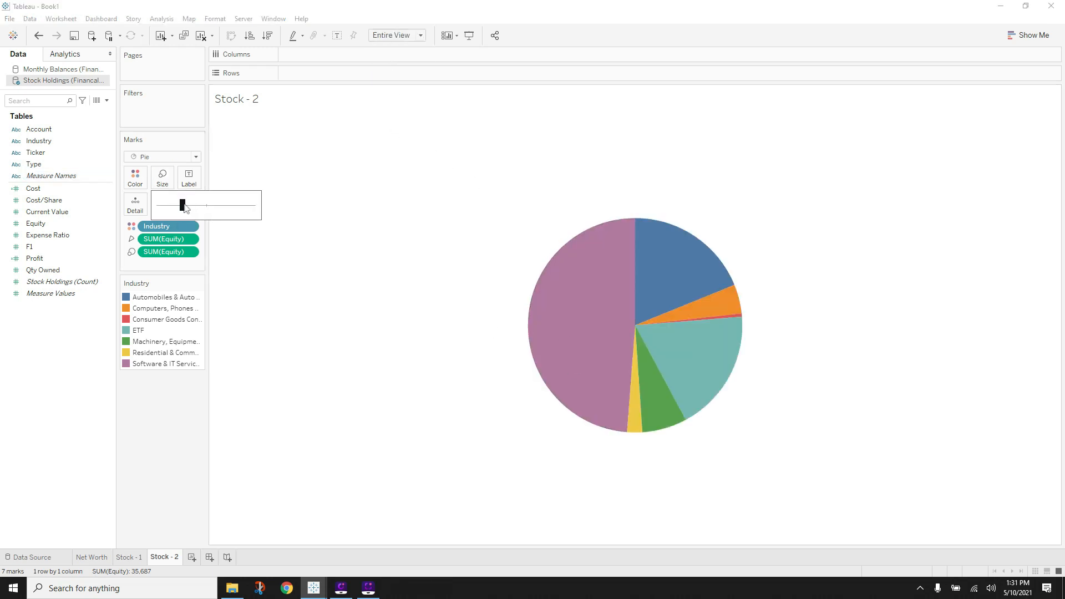
click(208, 205)
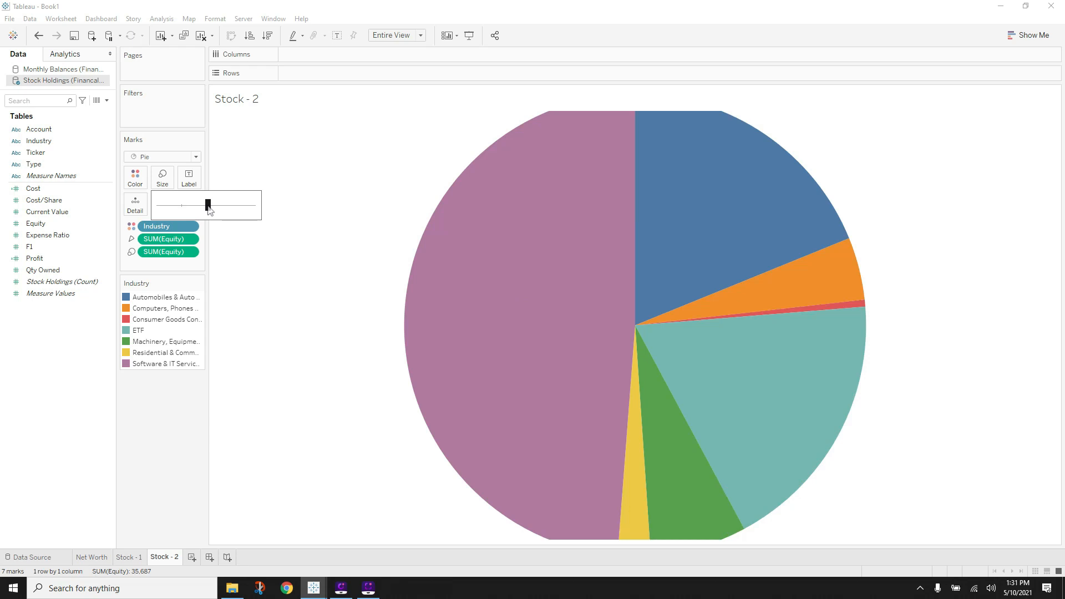
click(201, 205)
click(174, 443)
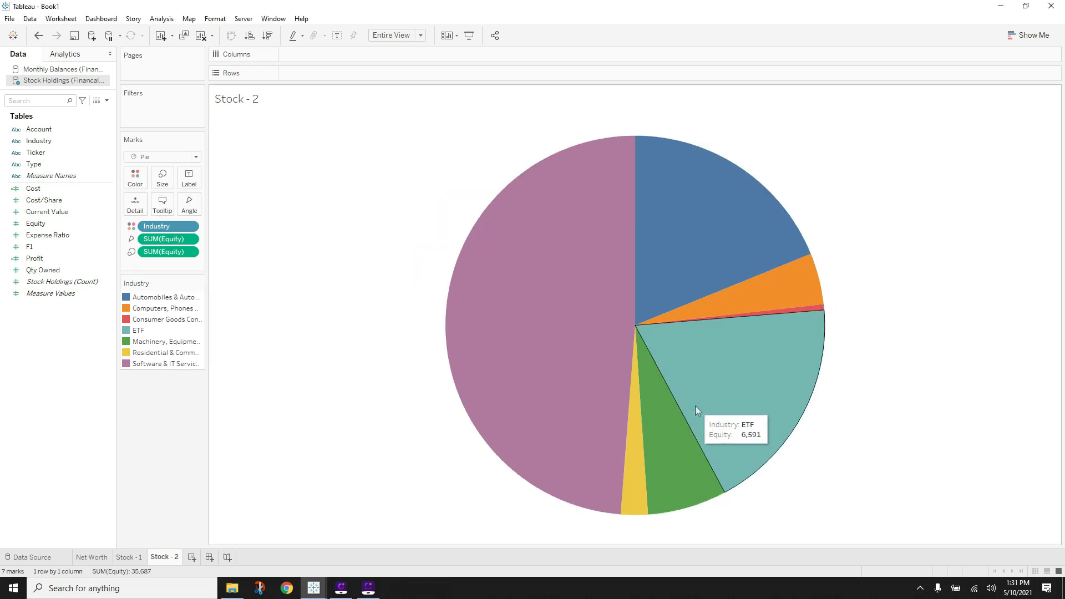
- Look over the Net Worth and Stock - 1 sheets, then return to Stock - 2
click(93, 557)
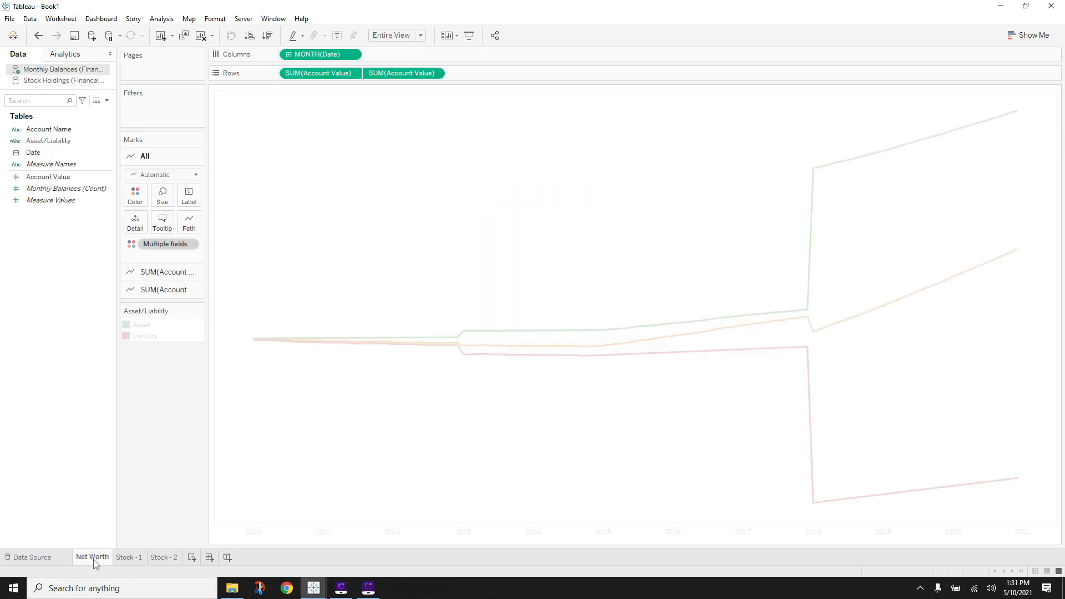
click(123, 559)
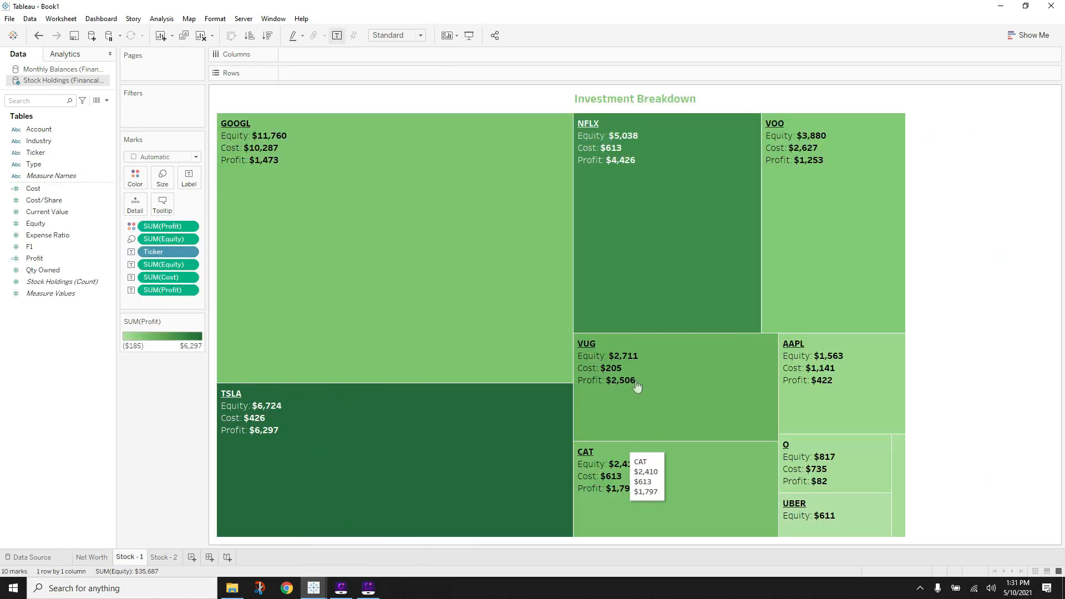
click(163, 558)
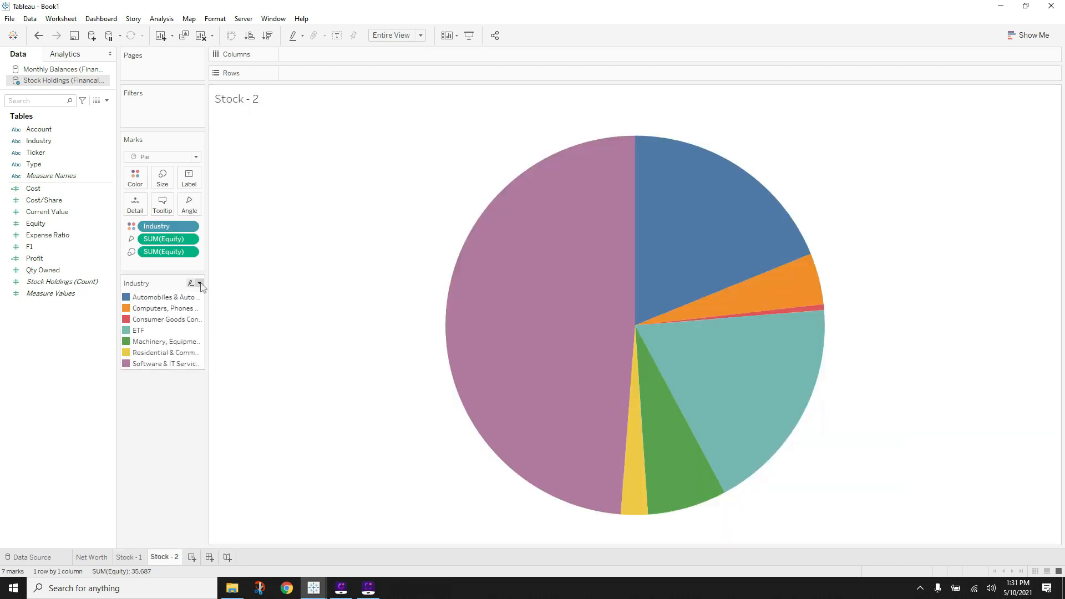
- Assign the Green-Gold palette to the Industry colours and apply it
click(200, 283)
click(222, 293)
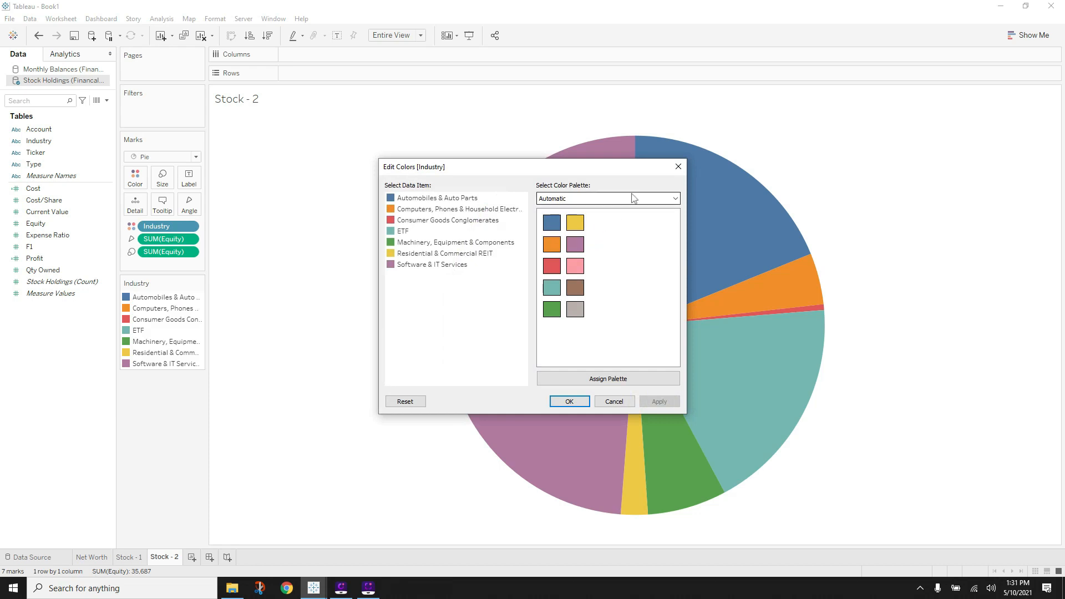
click(633, 198)
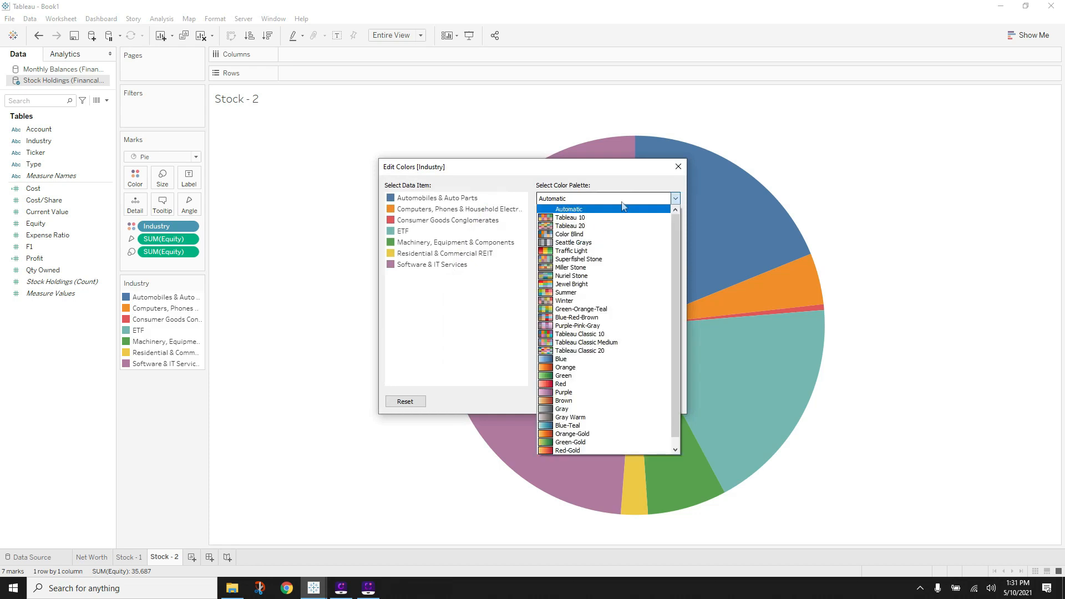
click(578, 443)
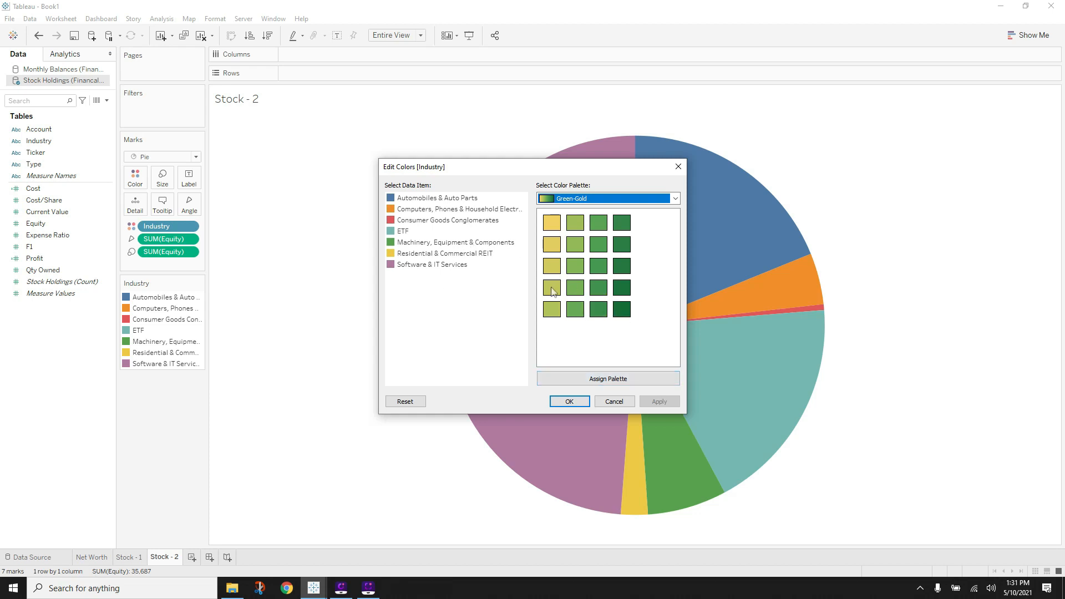
click(601, 378)
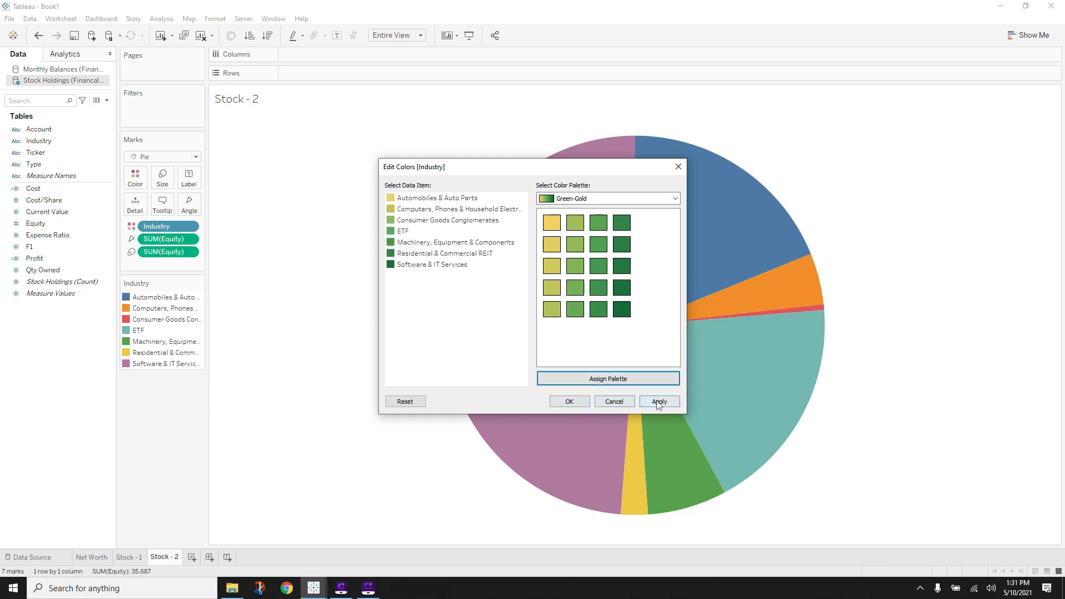
click(653, 402)
click(571, 401)
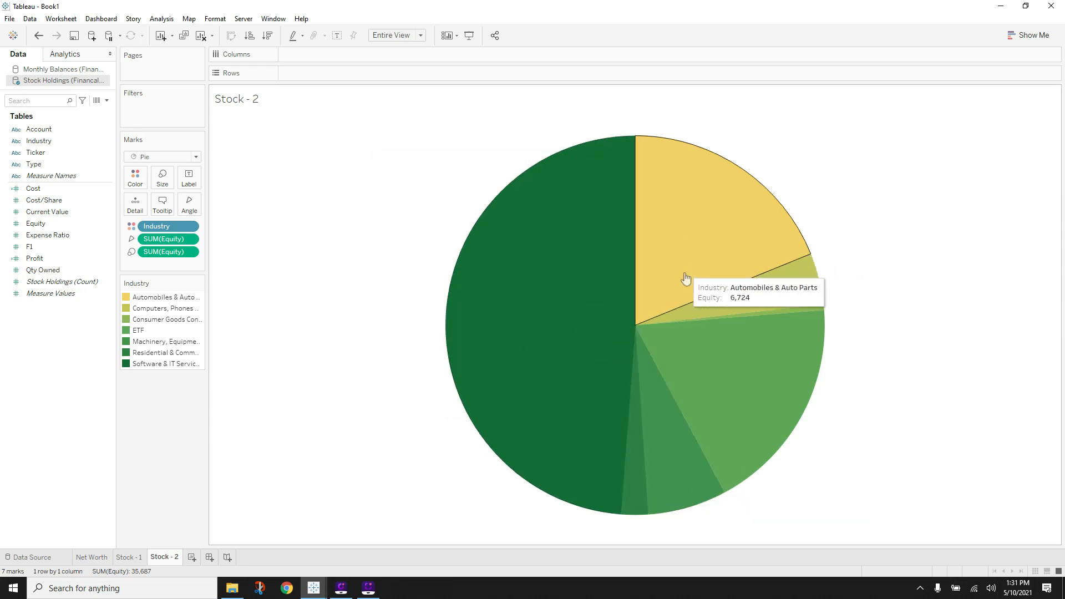
mouse_move(580, 410)
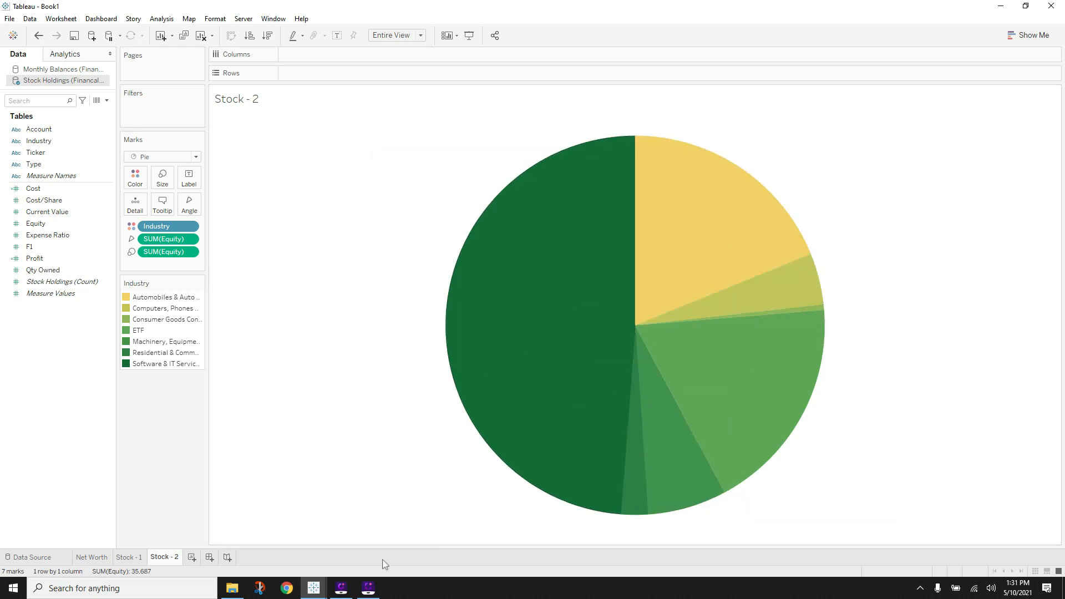
- Sort the pie slices by equity in descending order
mouse_move(314, 591)
click(268, 37)
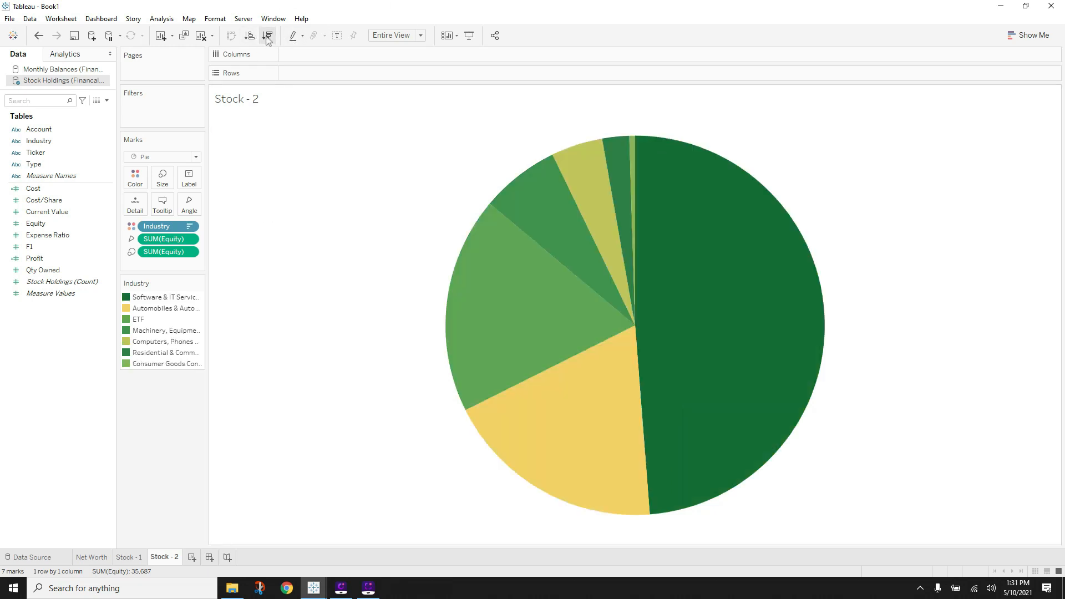
click(251, 35)
click(268, 36)
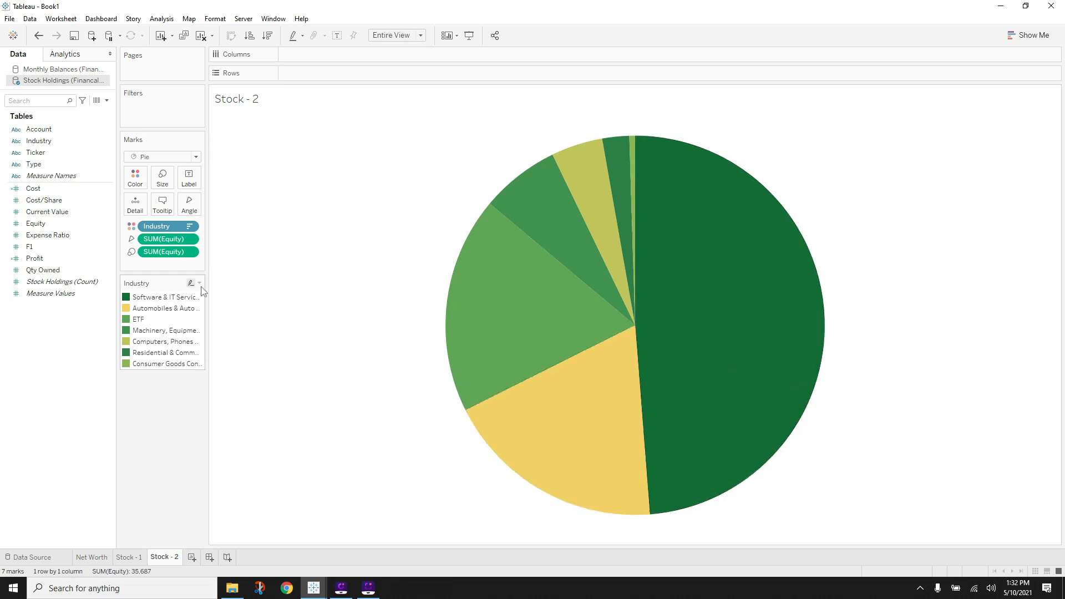
- Assign the Green-Gold palette to the Industry colours and preview it on the pie
click(200, 285)
click(183, 292)
click(628, 383)
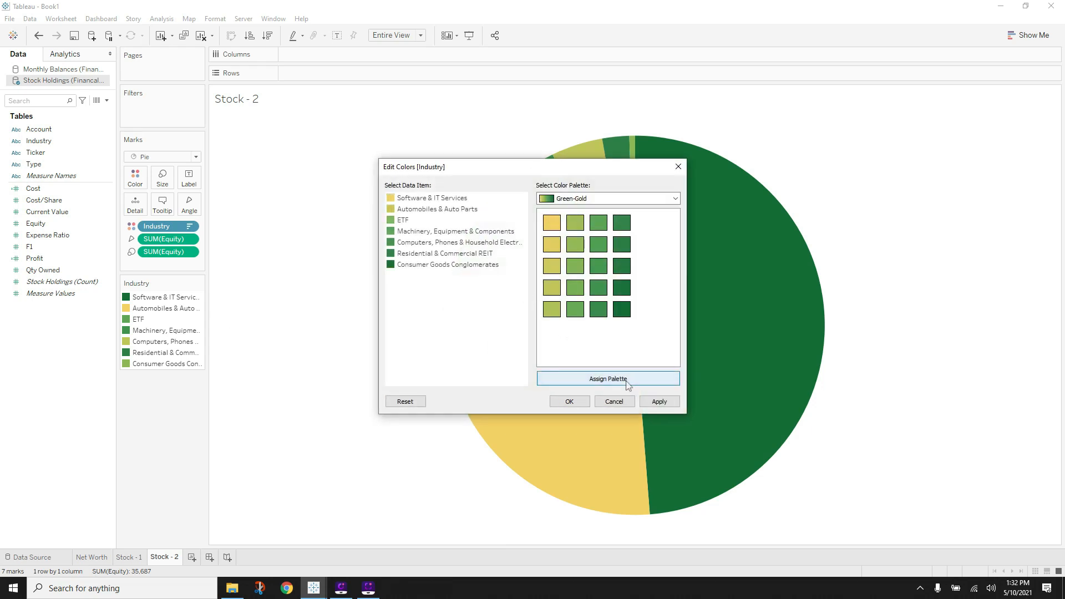
click(658, 401)
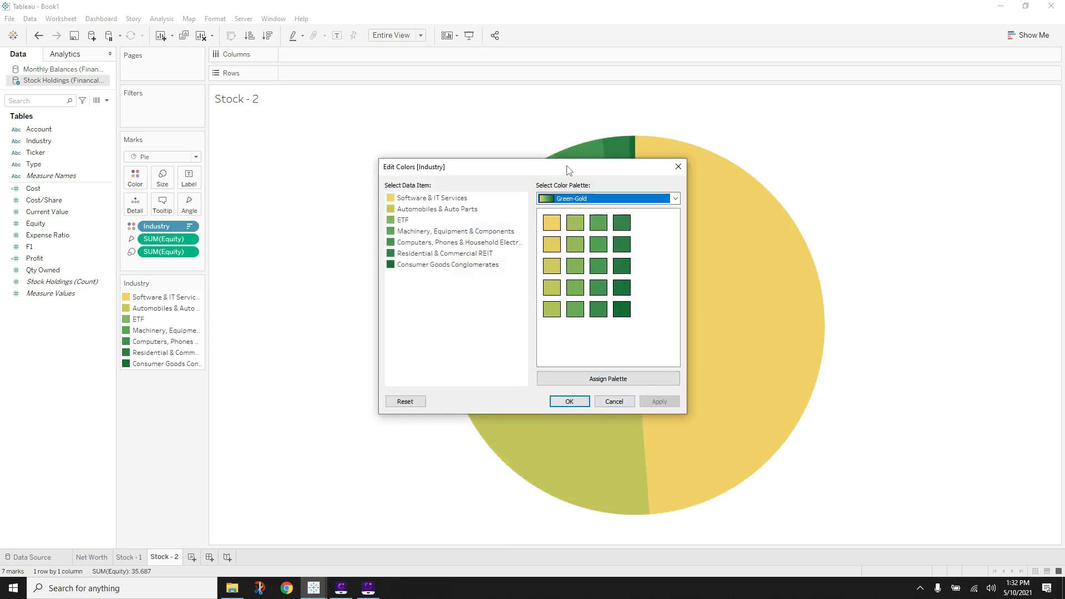
drag(567, 167, 375, 161)
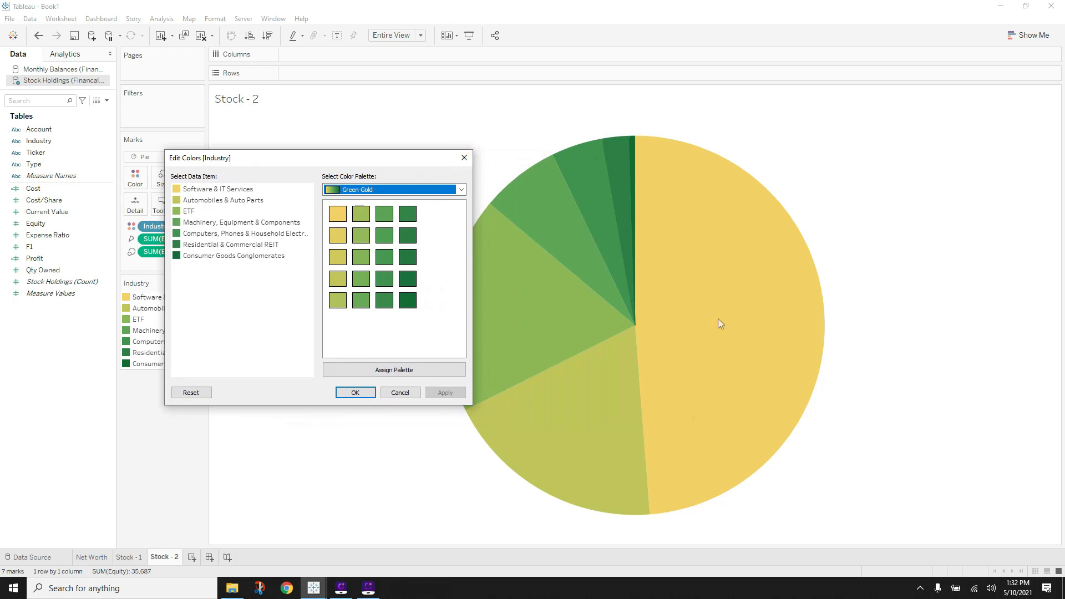
click(463, 160)
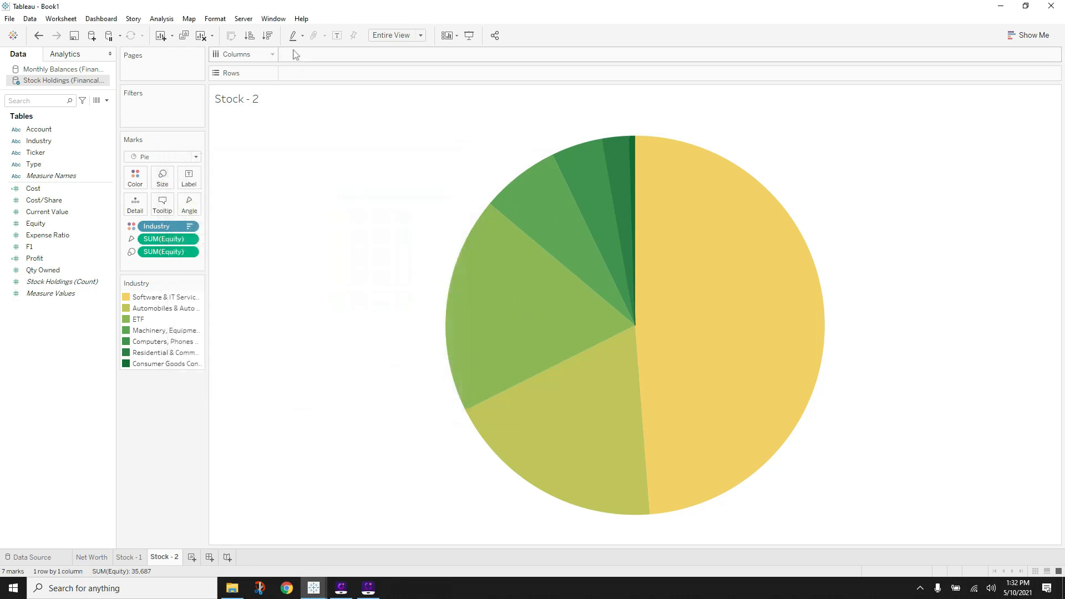
- Sort industries ascending, reassign Green-Gold, then sort back descending so the largest slice is darkest green
click(250, 36)
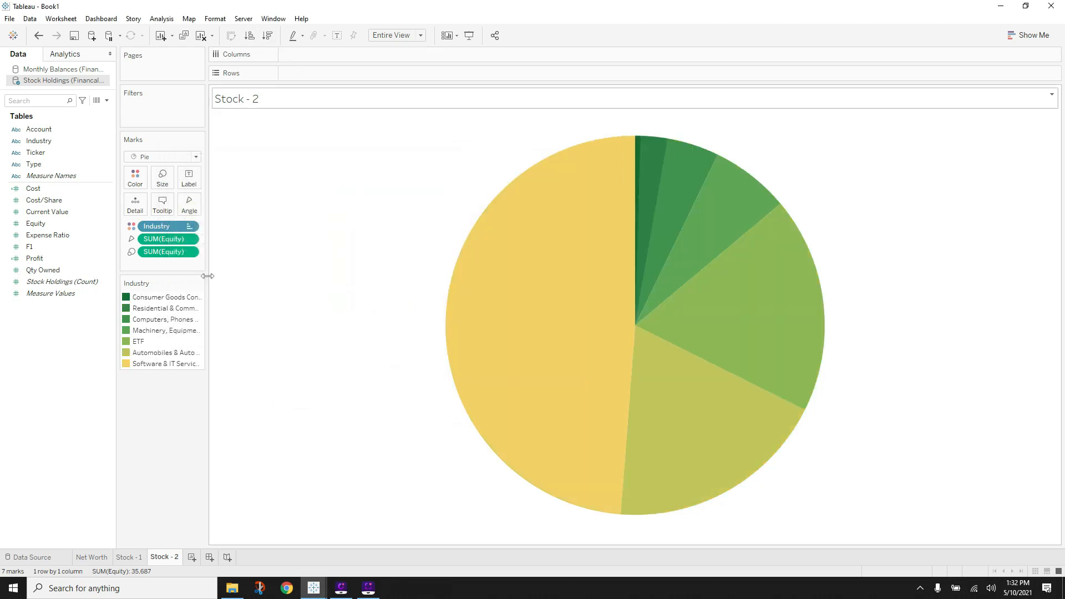
click(200, 285)
click(161, 295)
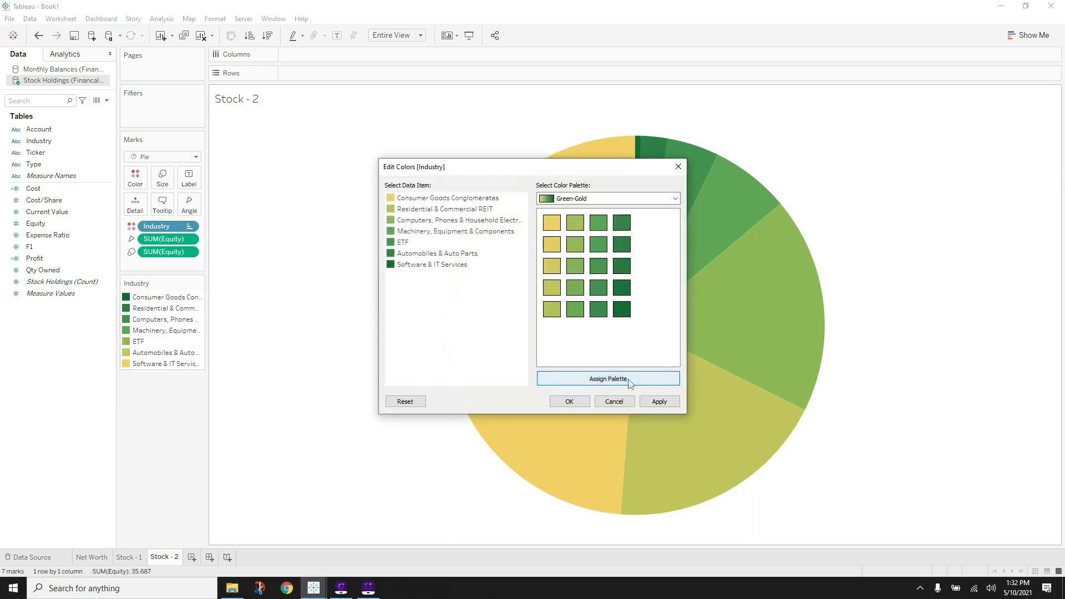
click(631, 382)
click(587, 402)
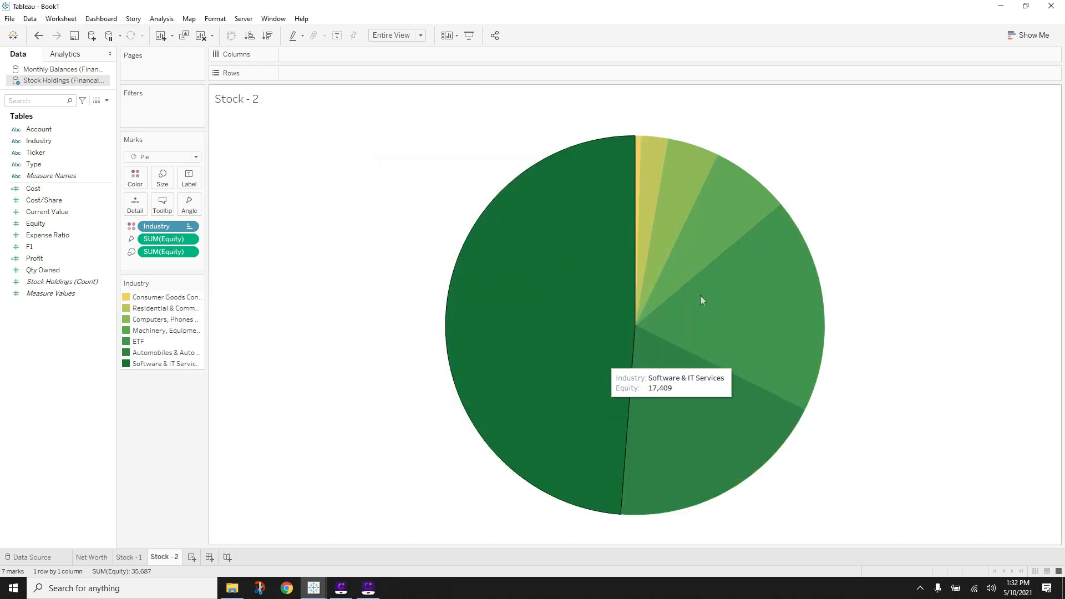
click(267, 35)
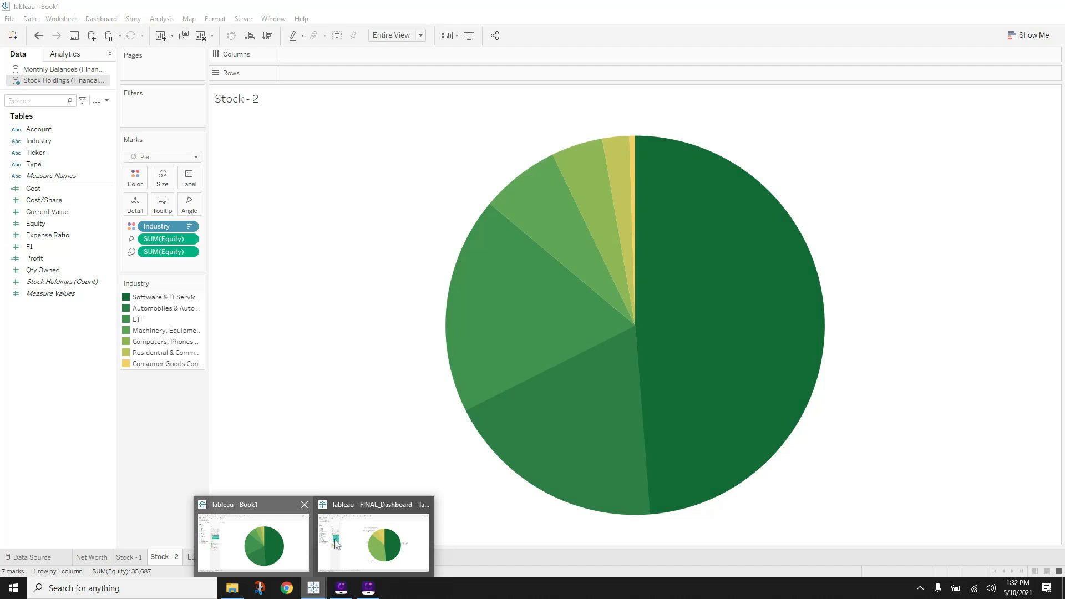
mouse_move(402, 549)
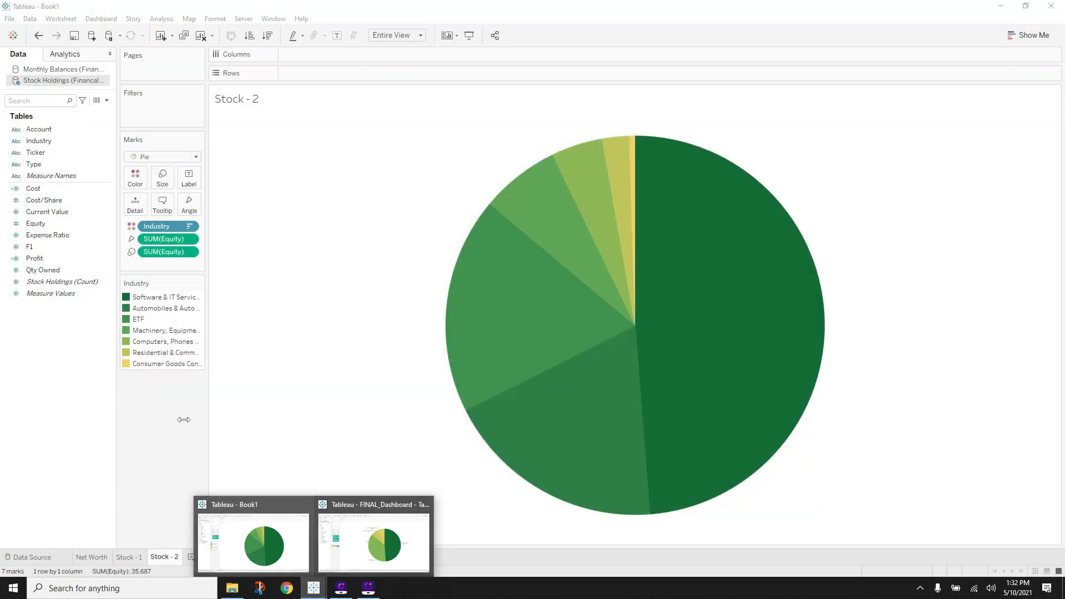
- Label each pie slice with its Industry name and Equity value
click(253, 542)
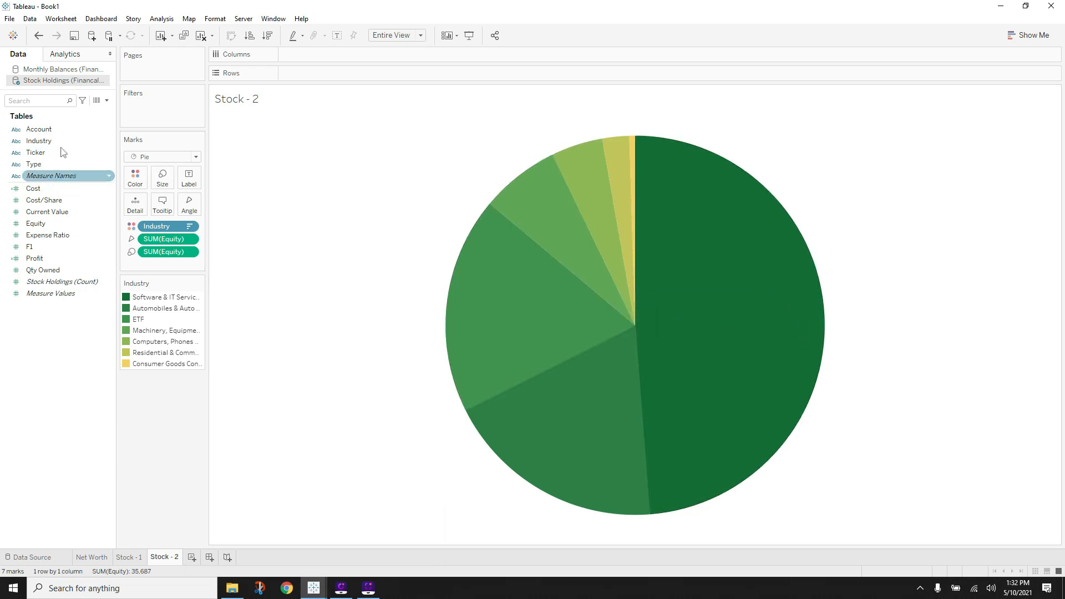
drag(56, 141, 189, 178)
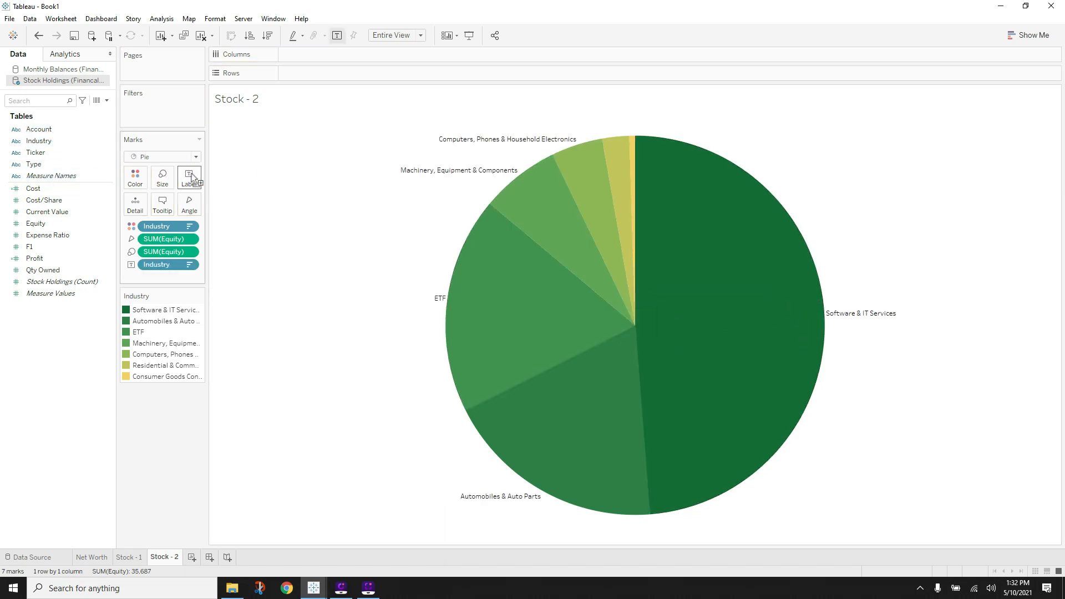
drag(34, 223, 189, 178)
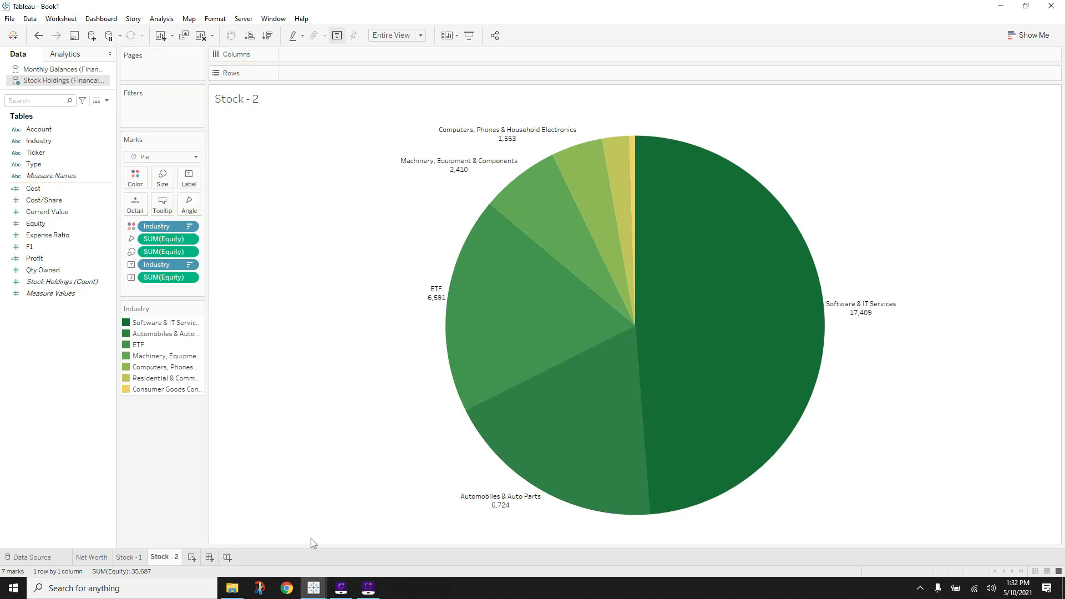
mouse_move(695, 323)
- Compare against the finished FINAL_Dashboard workbook, then go back to Book1
click(373, 540)
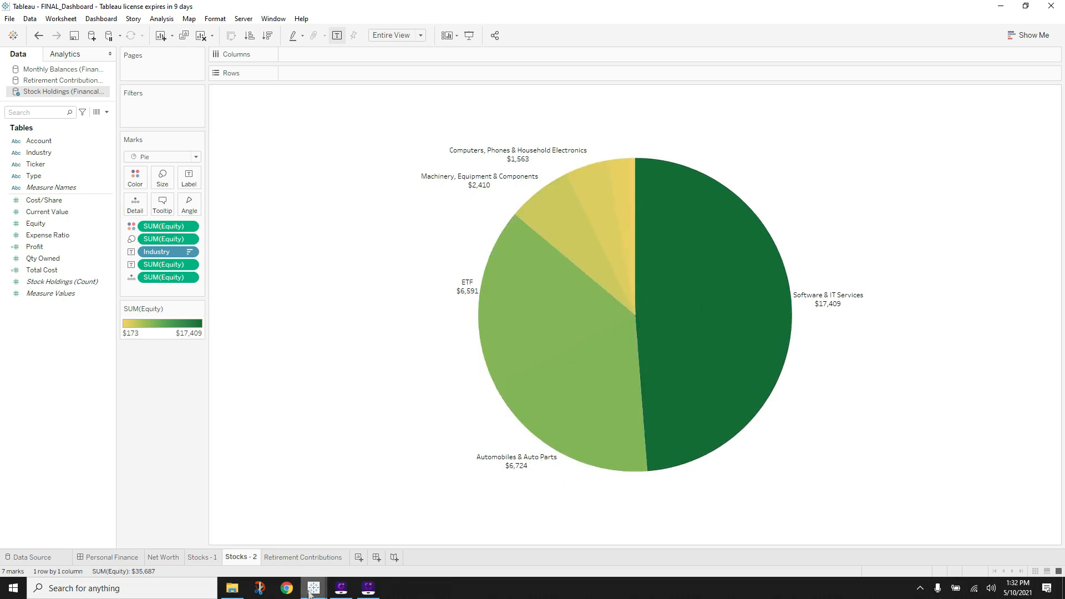
mouse_move(313, 586)
click(233, 542)
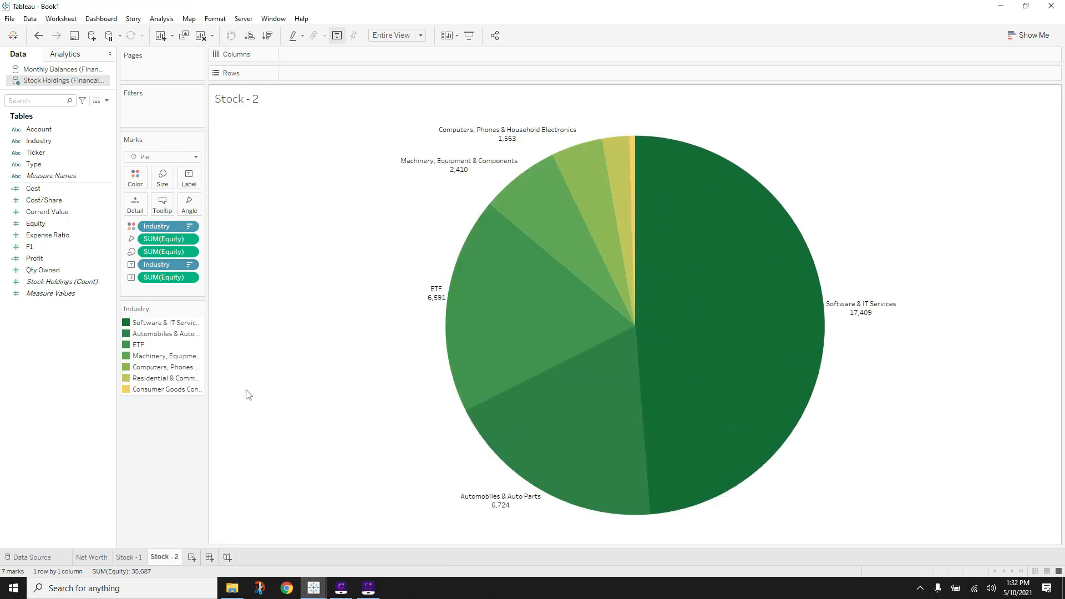
- Delete the 'Industry:' and 'Equity:' captions from the pie's tooltip
click(162, 204)
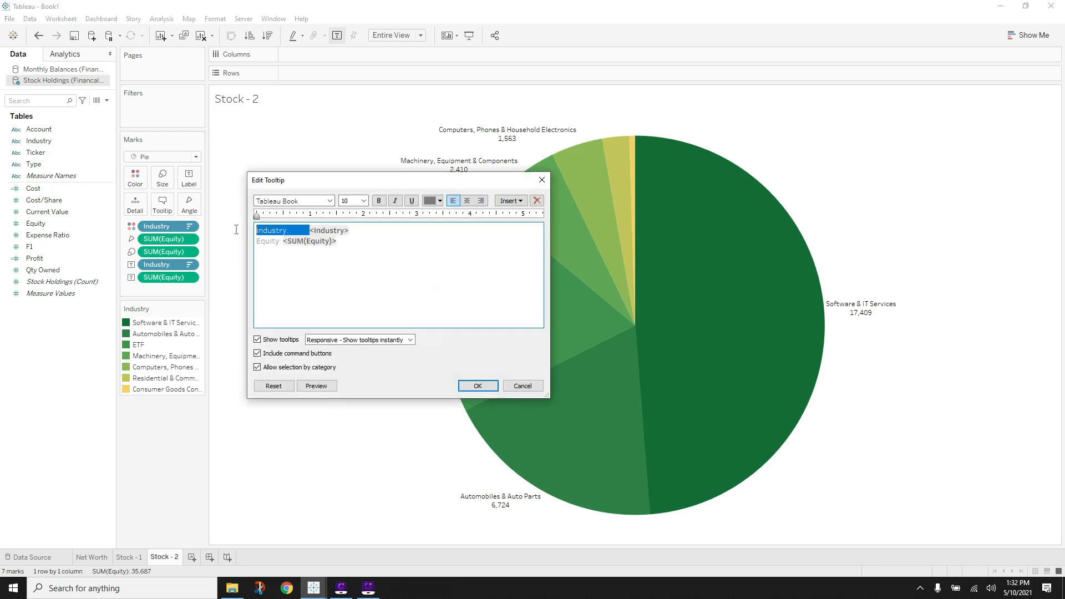
key(BackSpace)
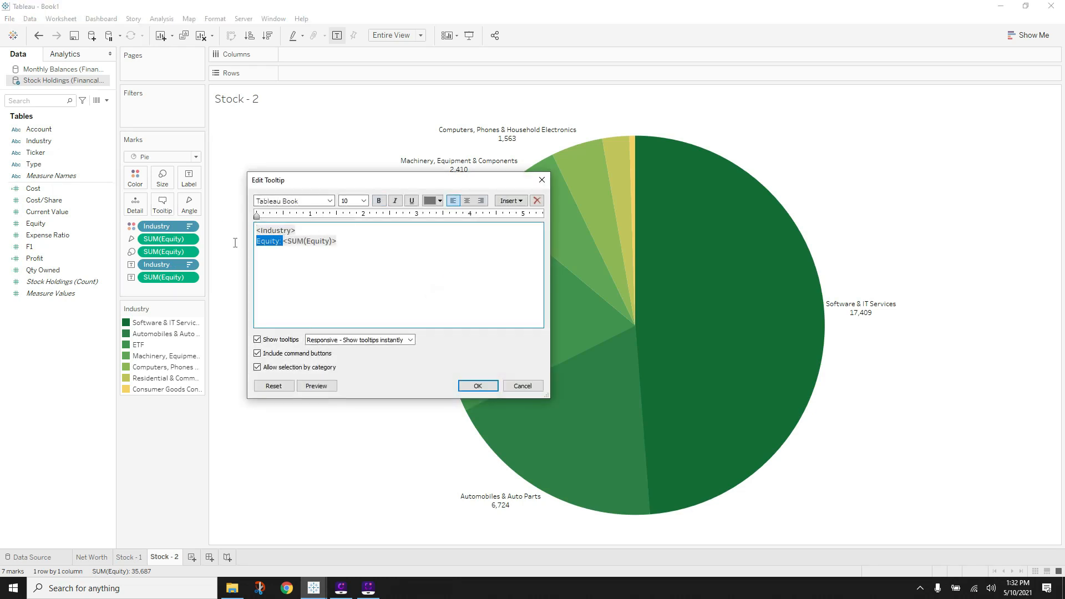
key(BackSpace)
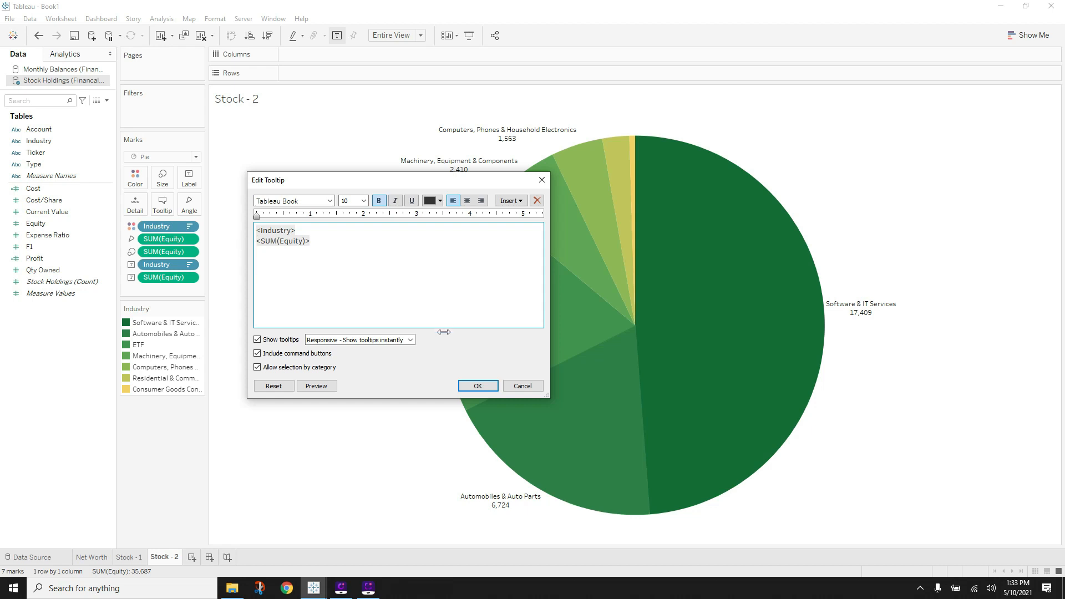
click(477, 385)
mouse_move(634, 157)
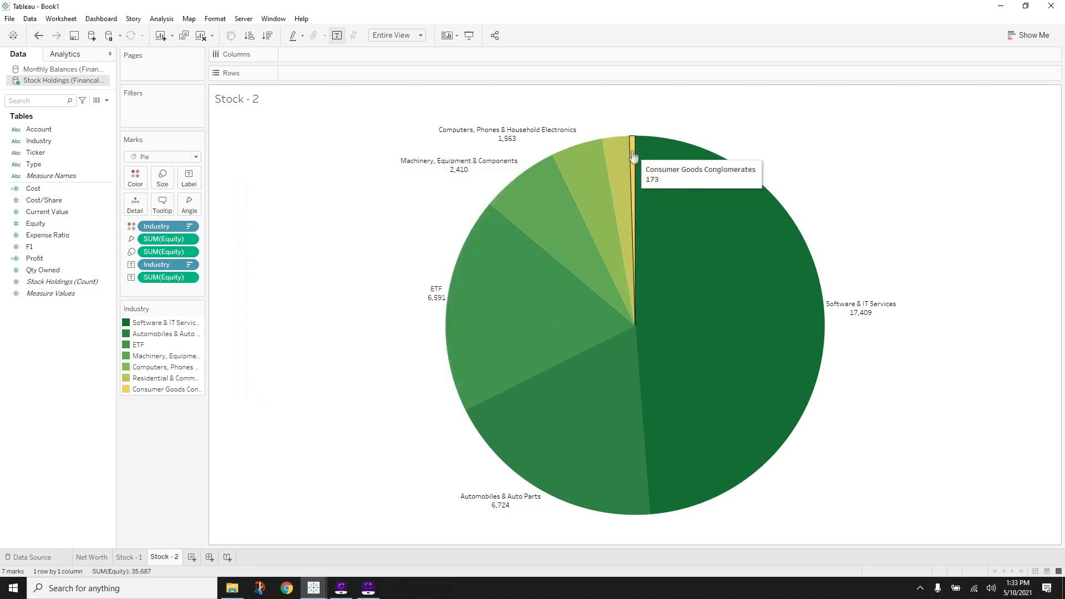
- Format SUM(Equity) on the pie as custom currency with 0 decimal places, e.g. $17,409
right_click(397, 228)
click(431, 294)
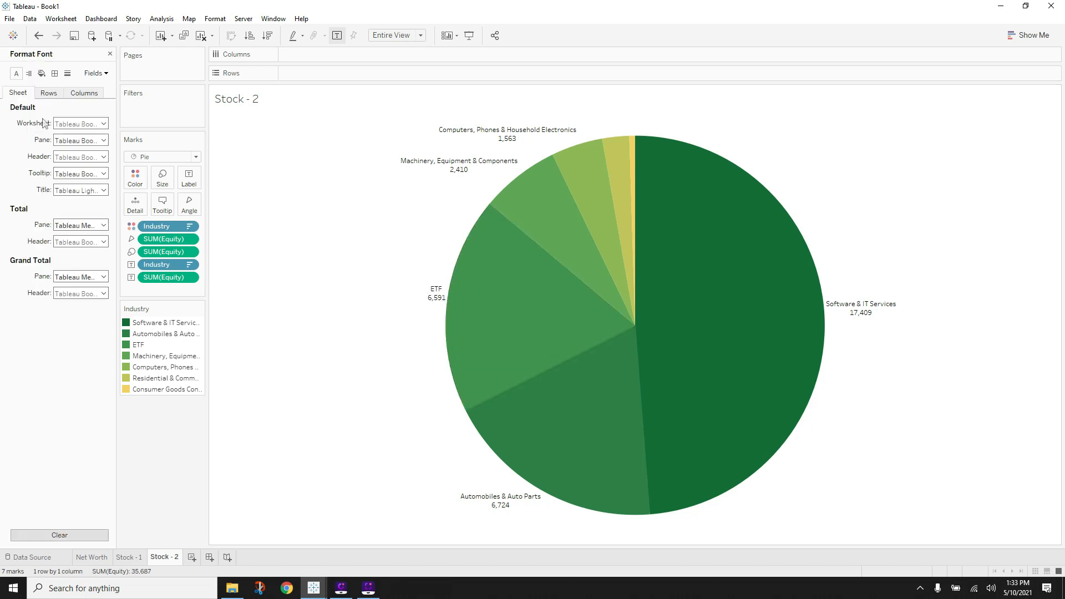
click(94, 72)
click(125, 102)
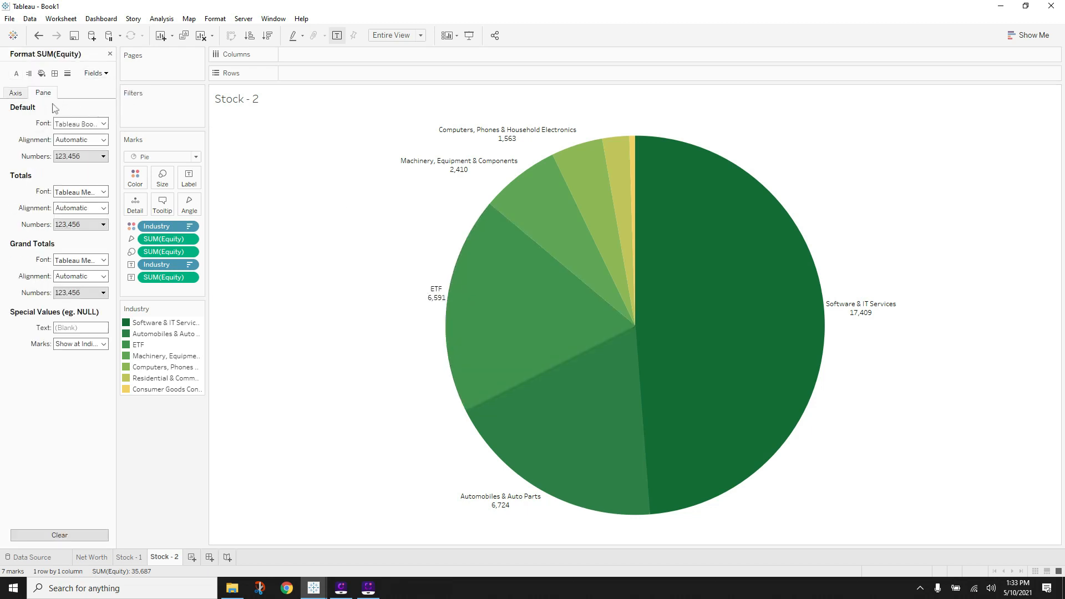
click(61, 158)
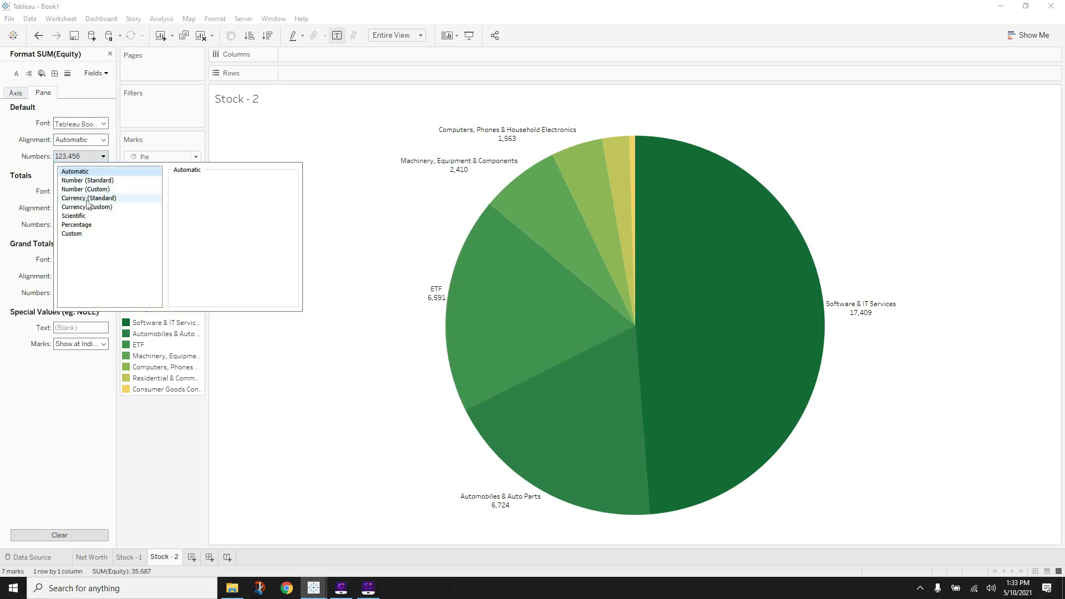
click(87, 206)
click(203, 195)
click(204, 195)
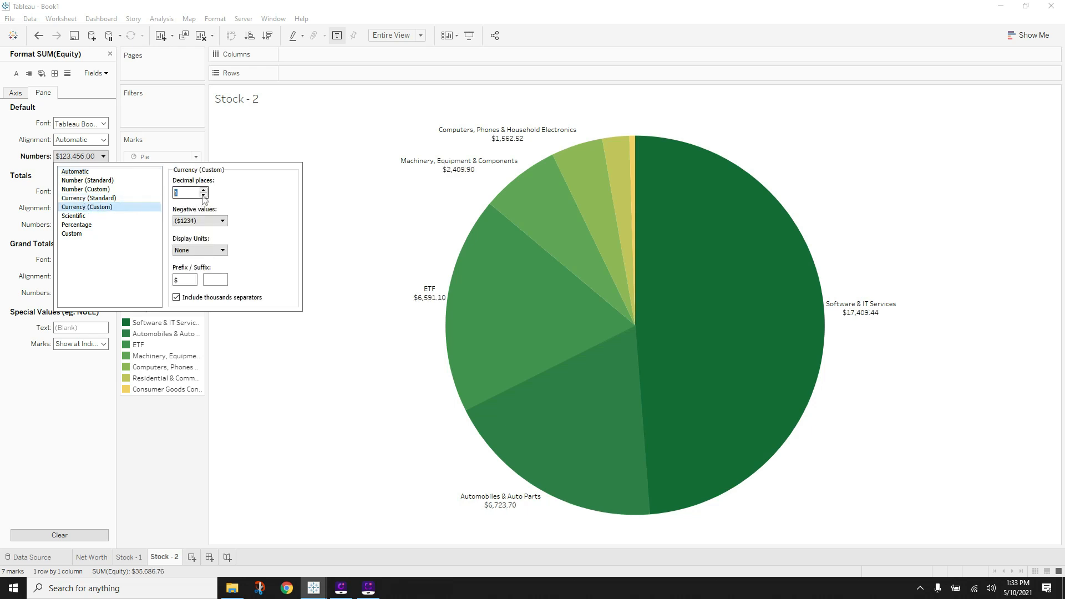
click(347, 234)
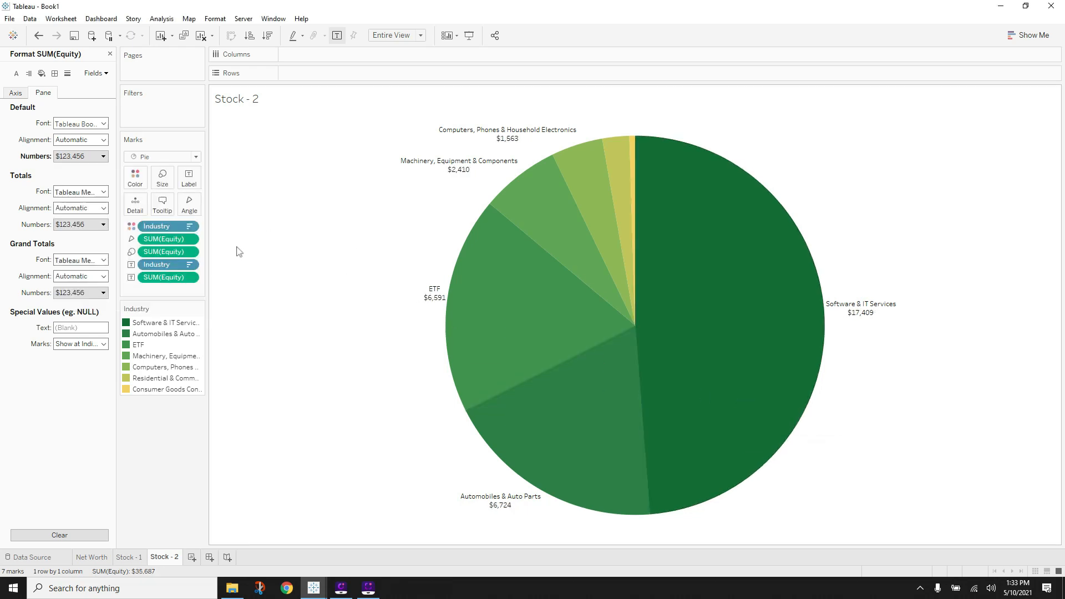
mouse_move(320, 589)
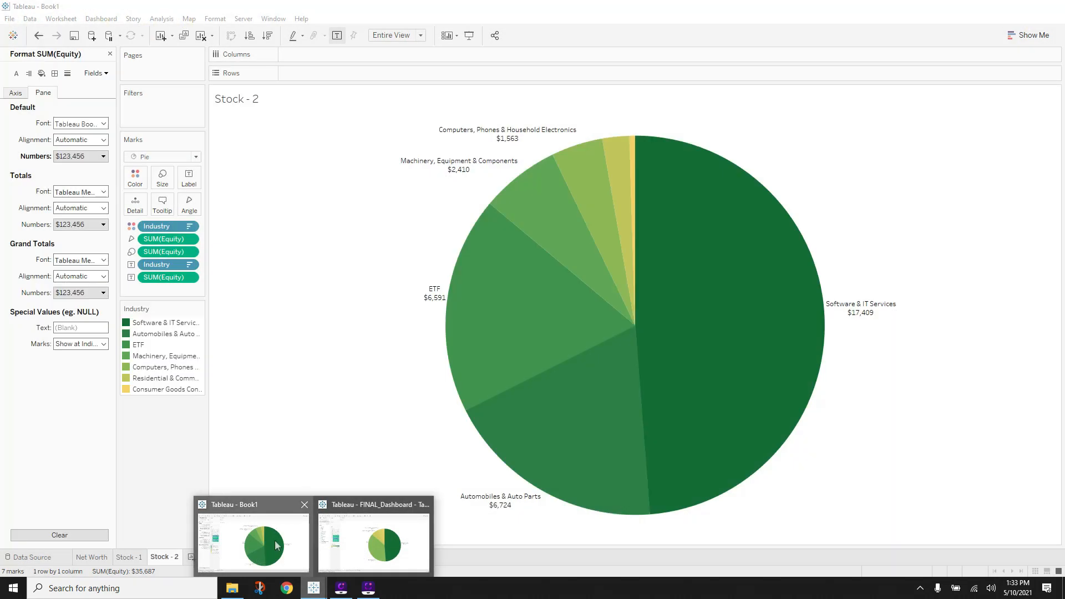
click(274, 540)
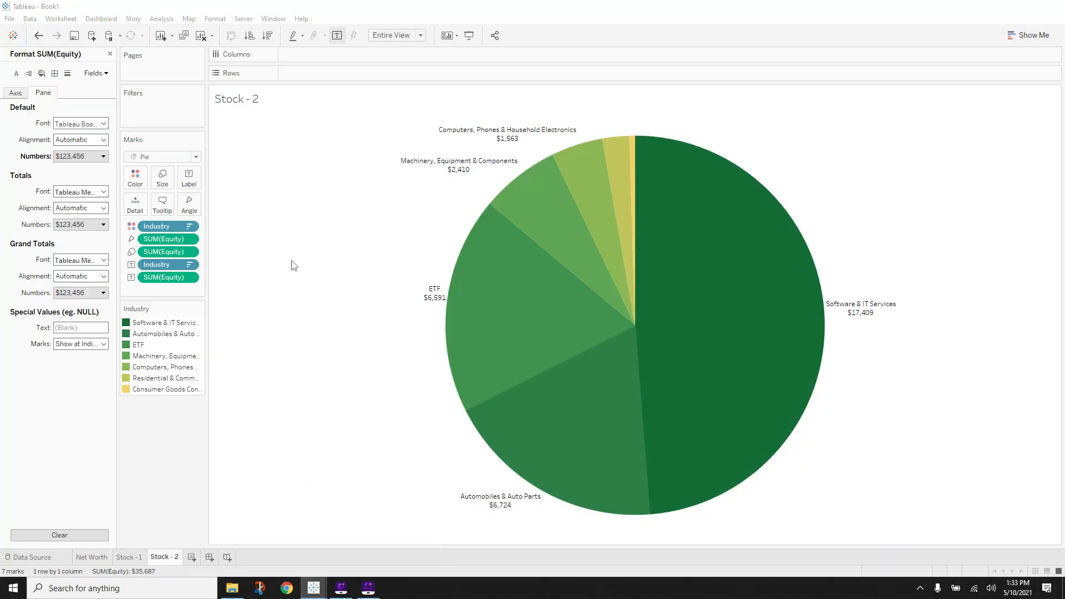
- Check the finished Personal Finance dashboard for reference, then return to Book1
right_click(258, 106)
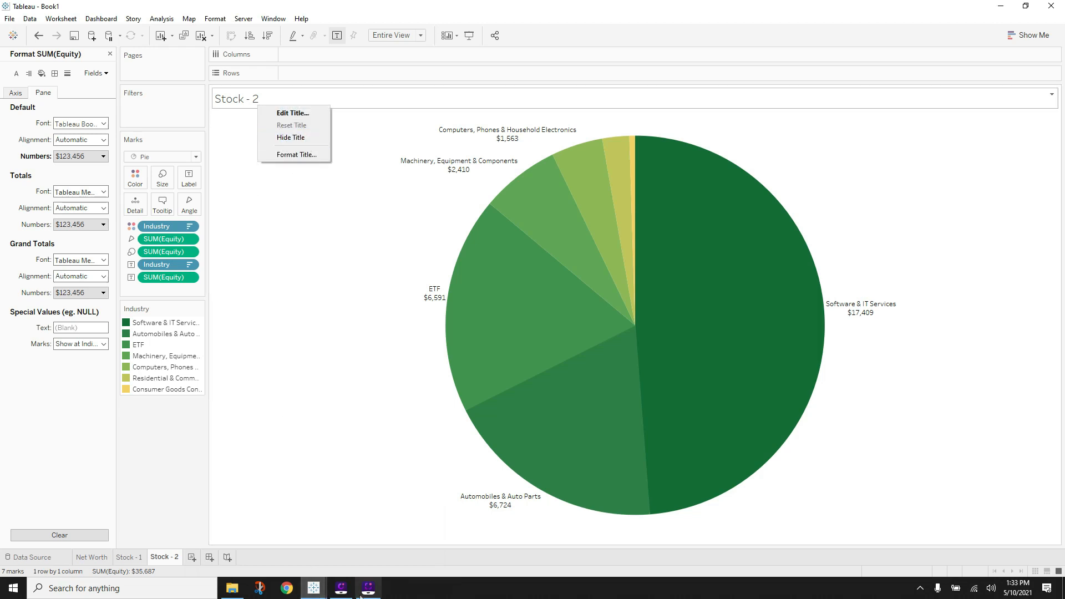
click(313, 588)
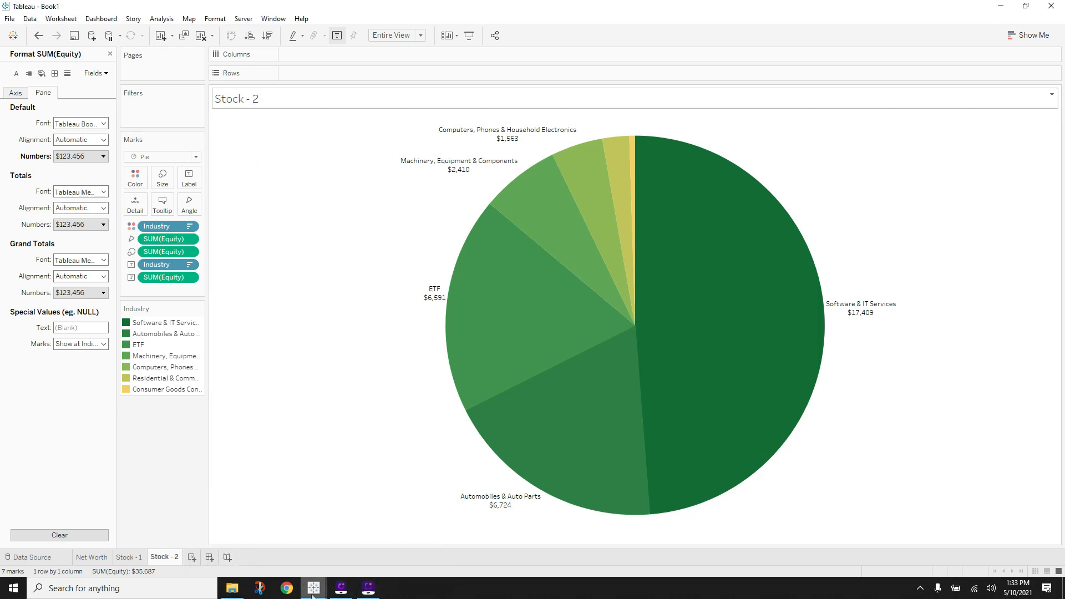
click(373, 540)
click(108, 557)
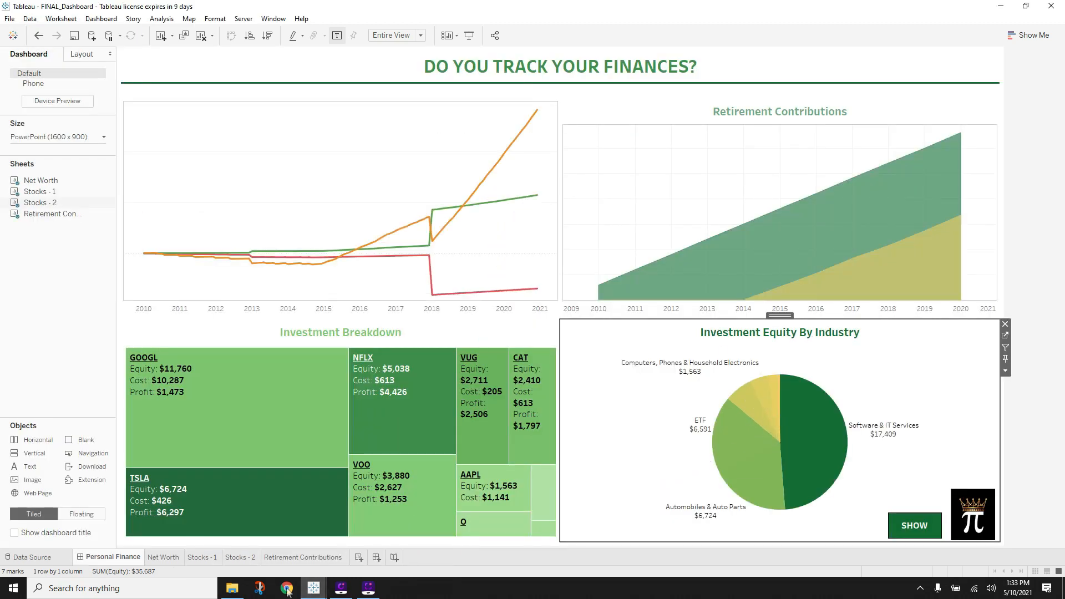
click(313, 587)
click(264, 543)
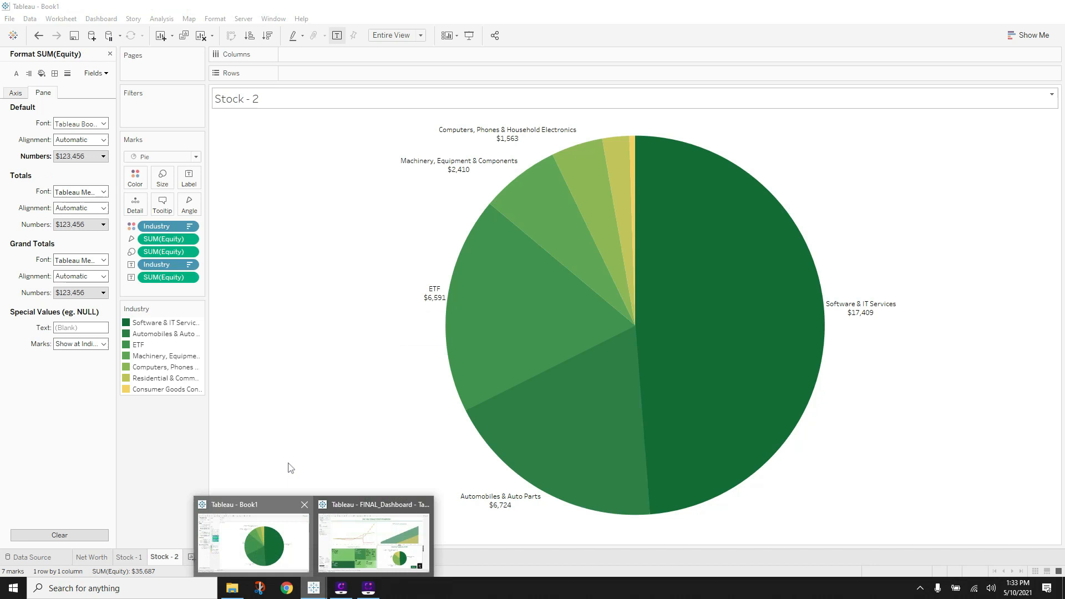
- Retitle the sheet 'Investment Equity By Industry', centred in Tableau Bold
double_click(332, 103)
drag(580, 378, 344, 355)
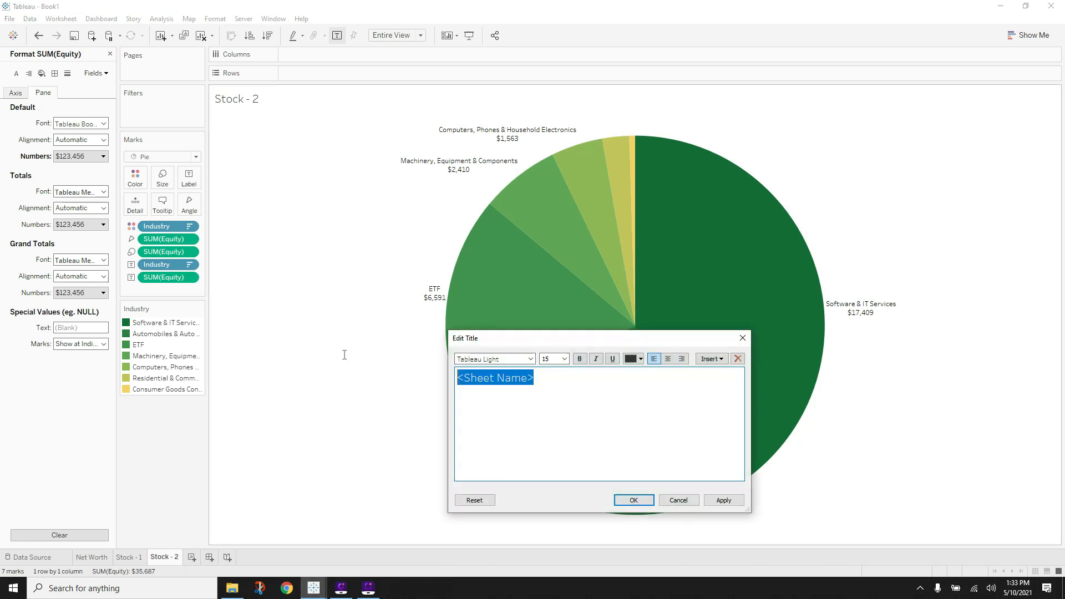
key(Delete)
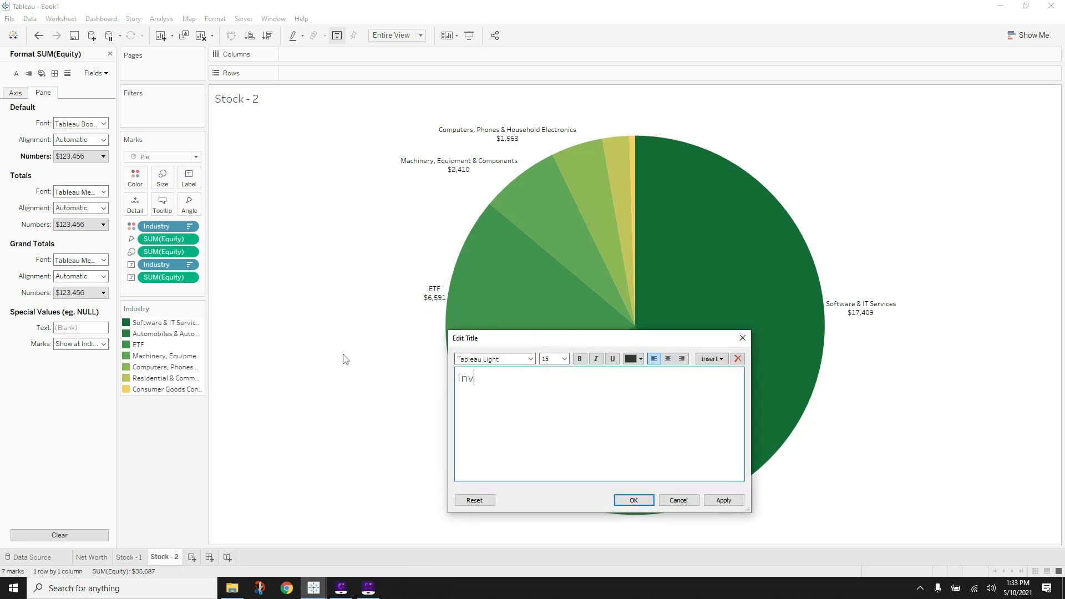
text(Investment Equity By Industry)
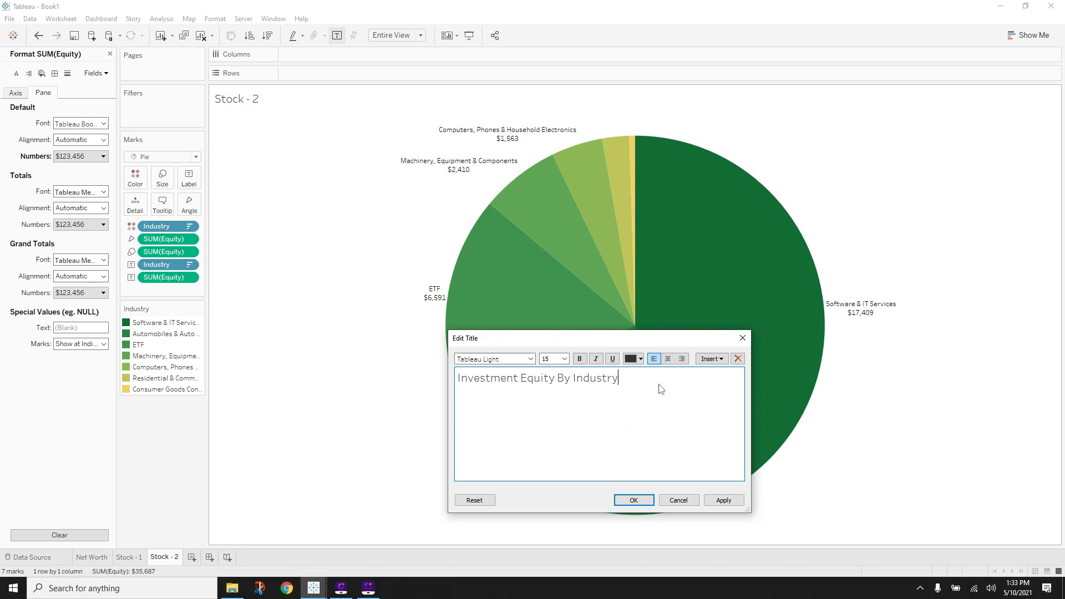
key(ctrl+a)
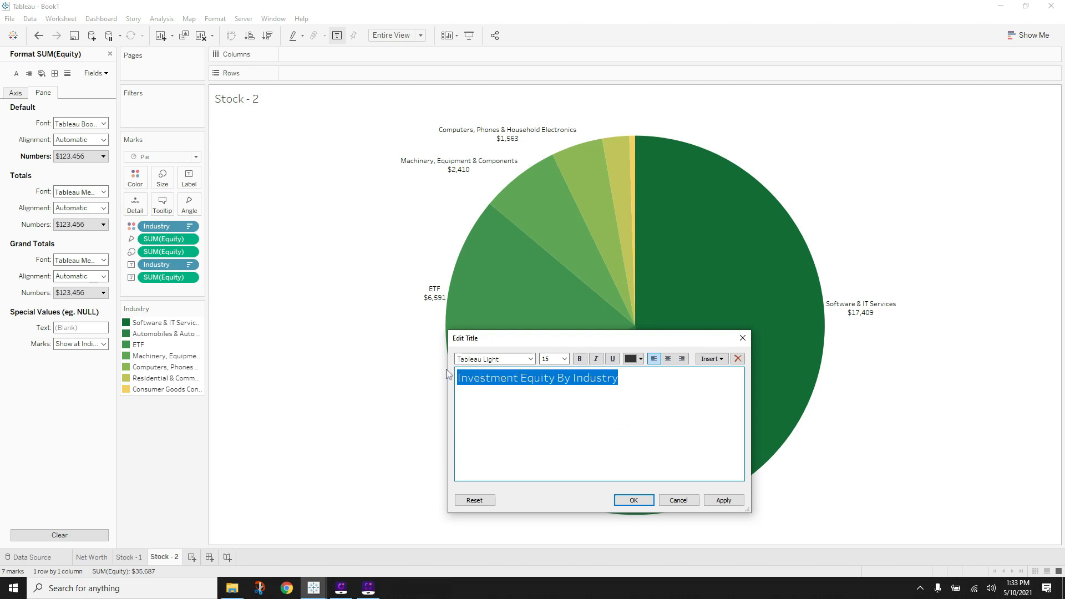
click(668, 359)
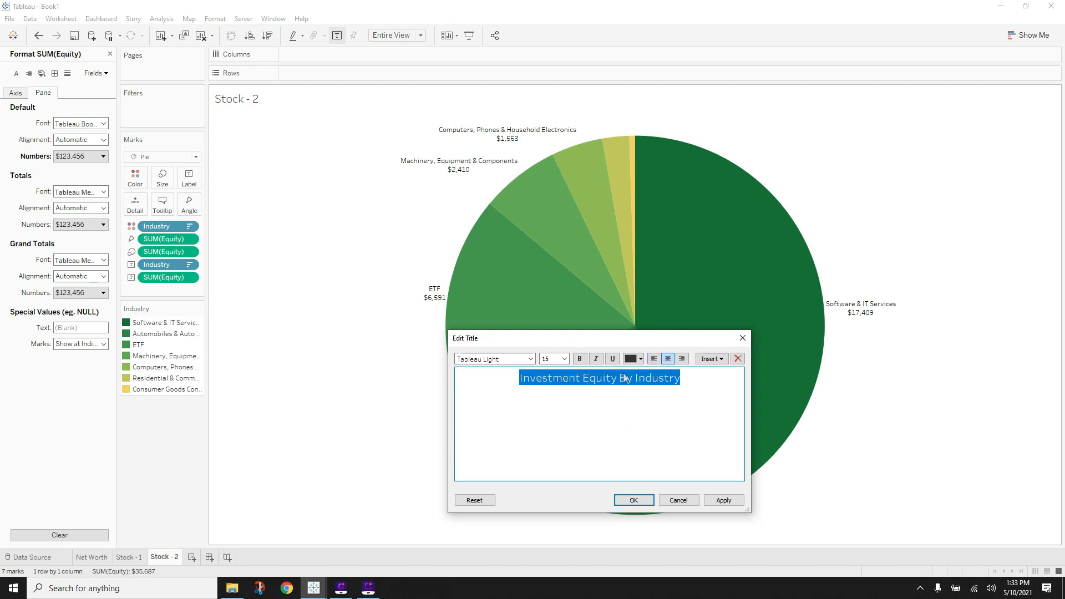
click(531, 358)
click(478, 107)
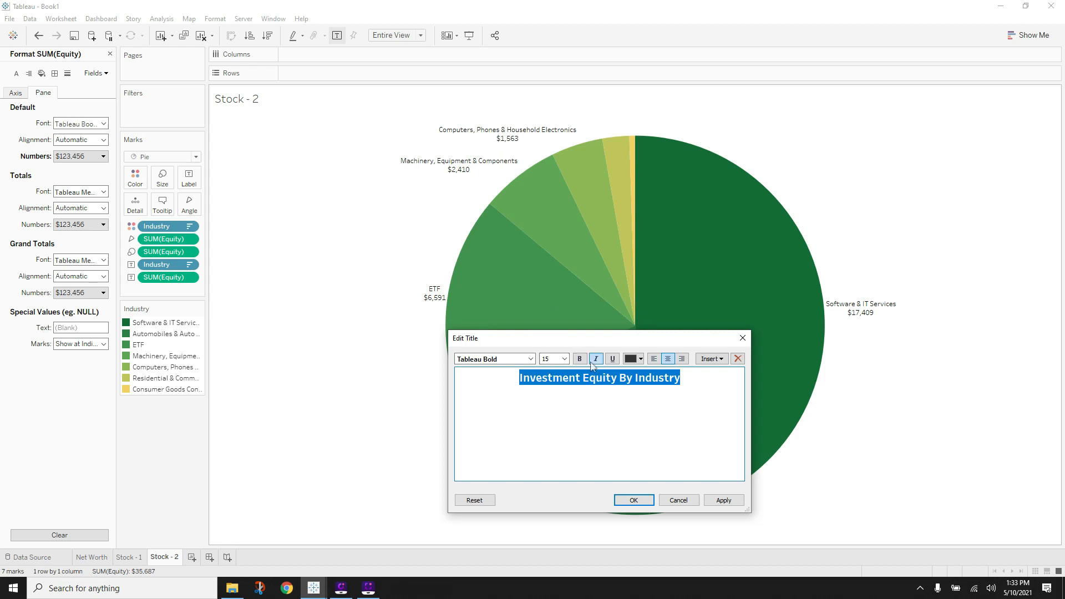
- Colour the title with the dark green sampled from the largest pie slice
click(641, 360)
click(665, 442)
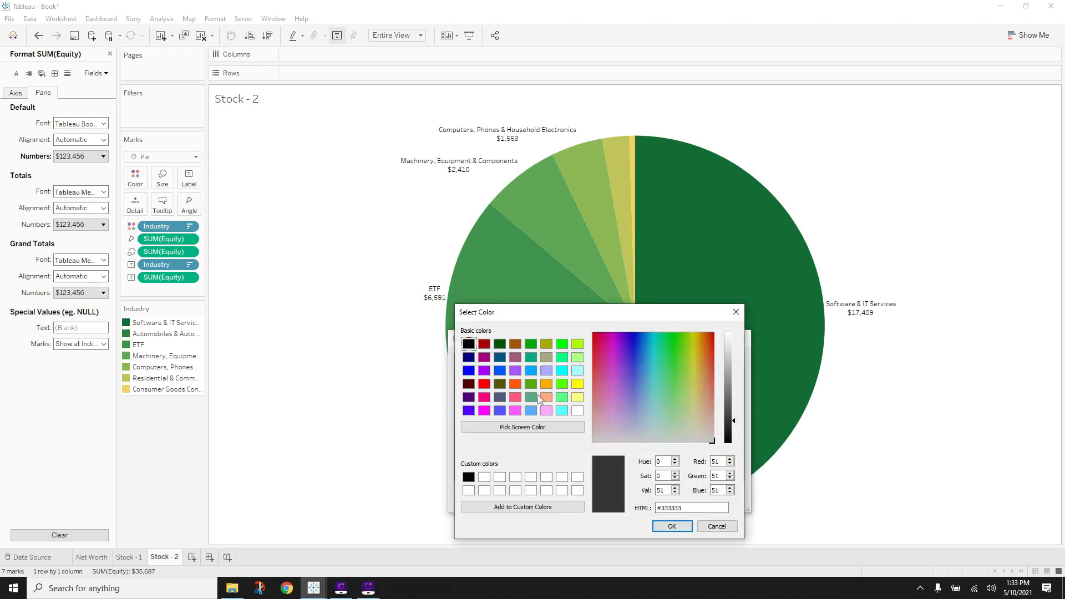
click(511, 427)
click(706, 217)
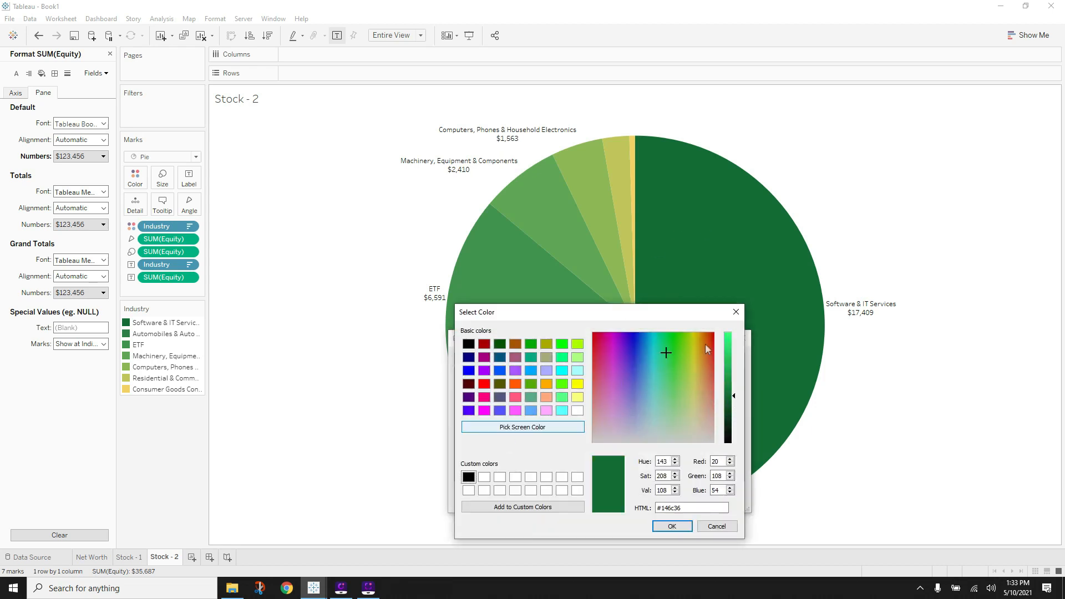
click(671, 526)
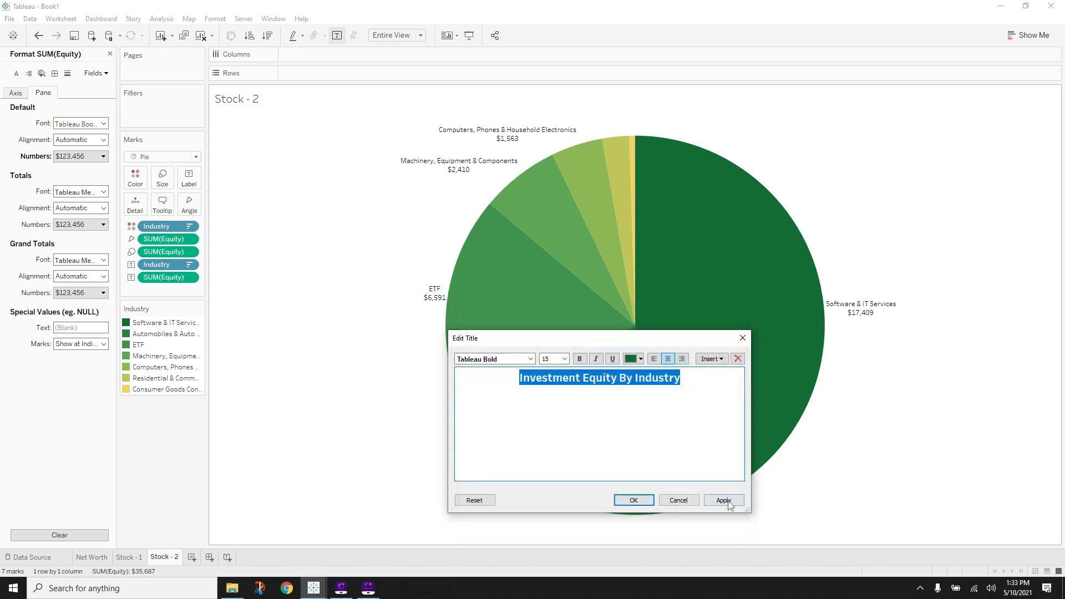
click(724, 500)
click(635, 501)
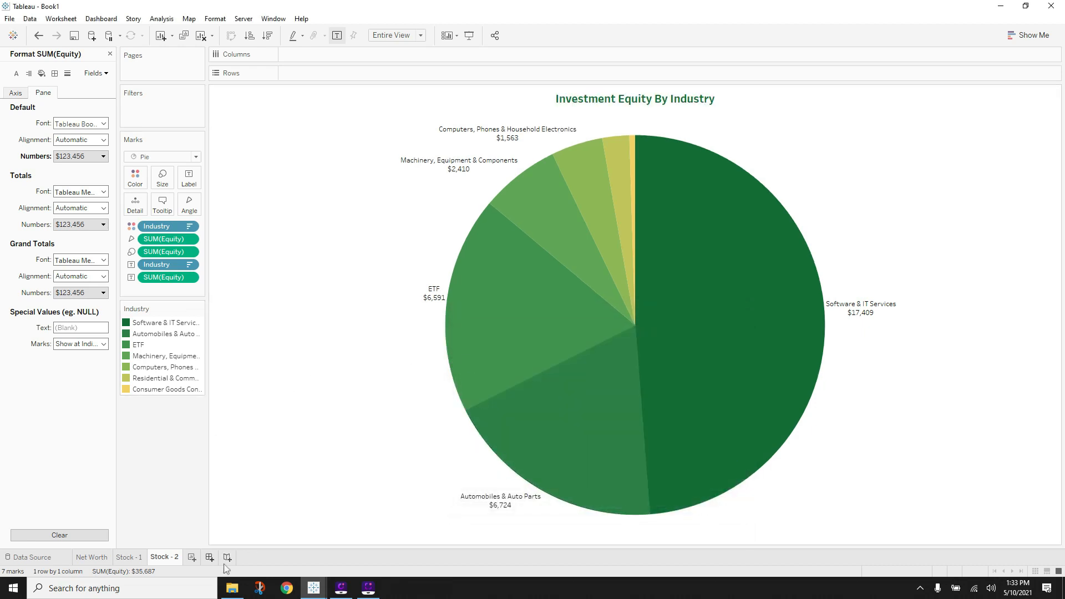
click(317, 587)
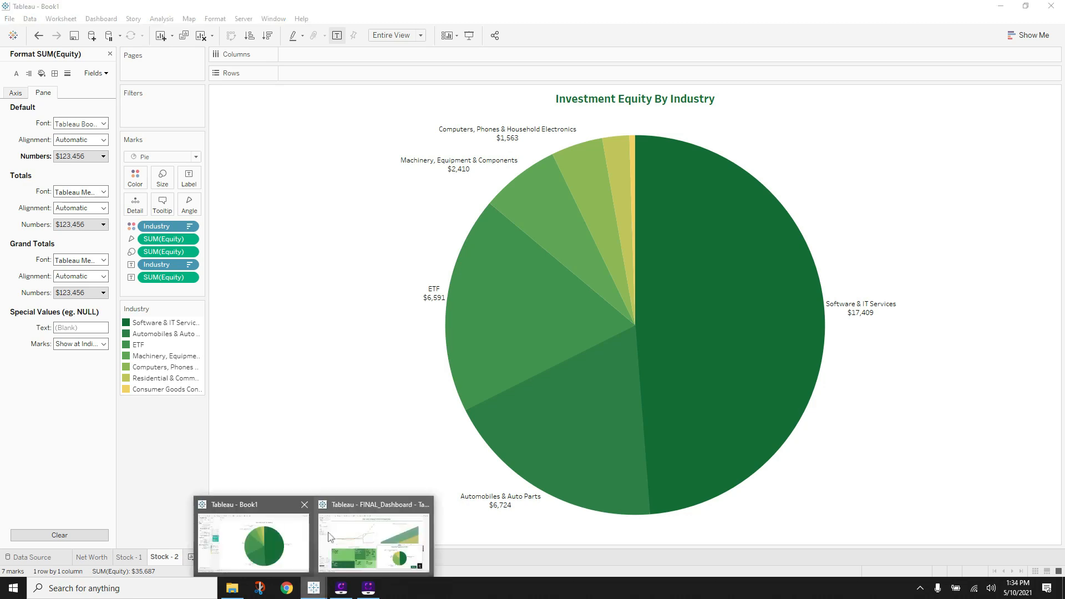
- Look at the finished Retirement Contributions chart for reference, then return to Book1
mouse_move(381, 536)
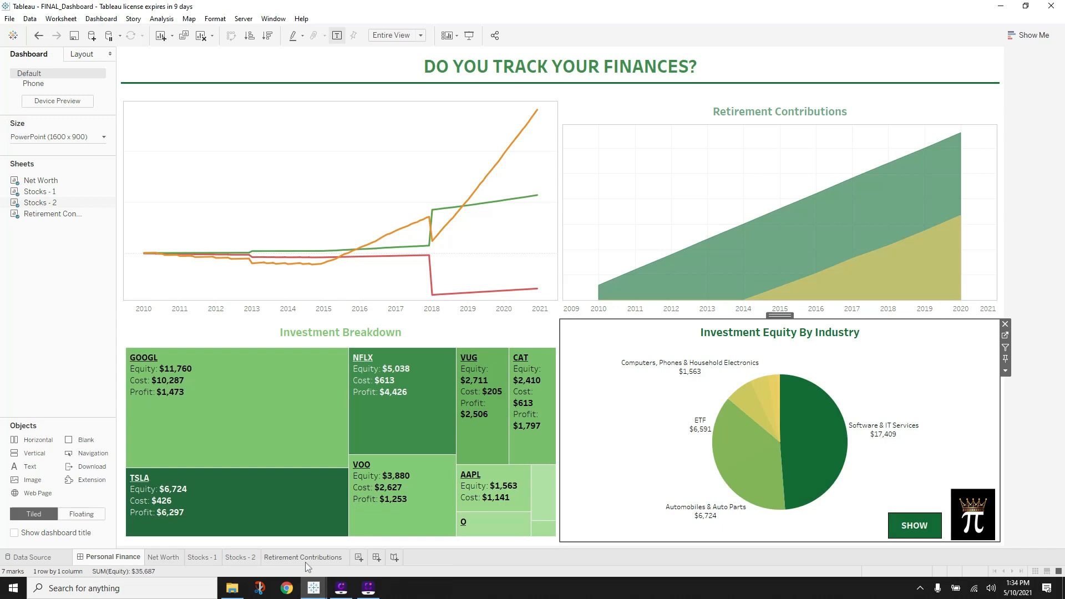
click(305, 559)
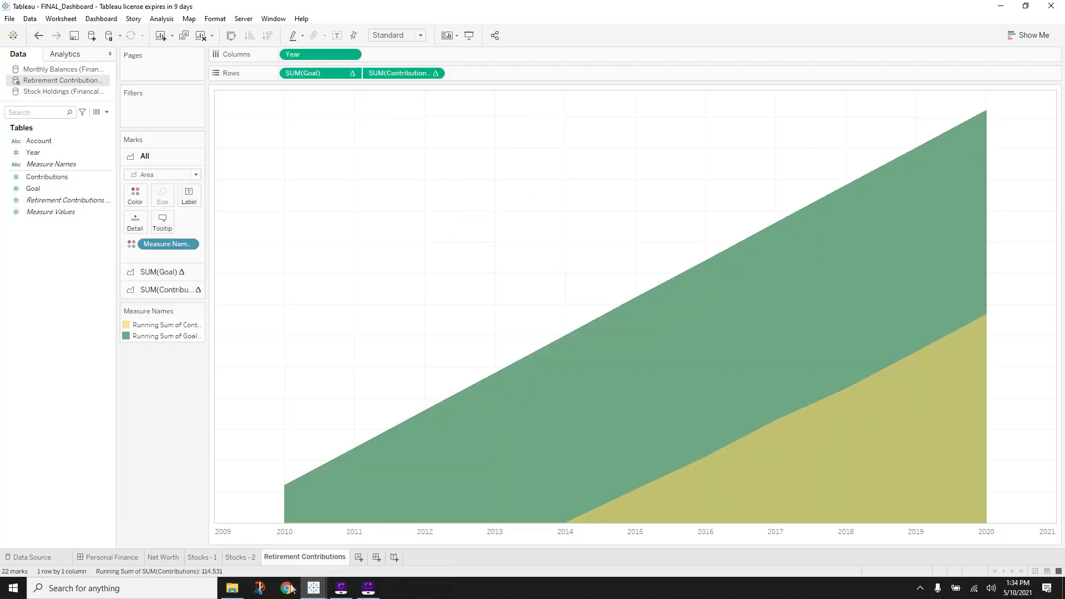
mouse_move(313, 587)
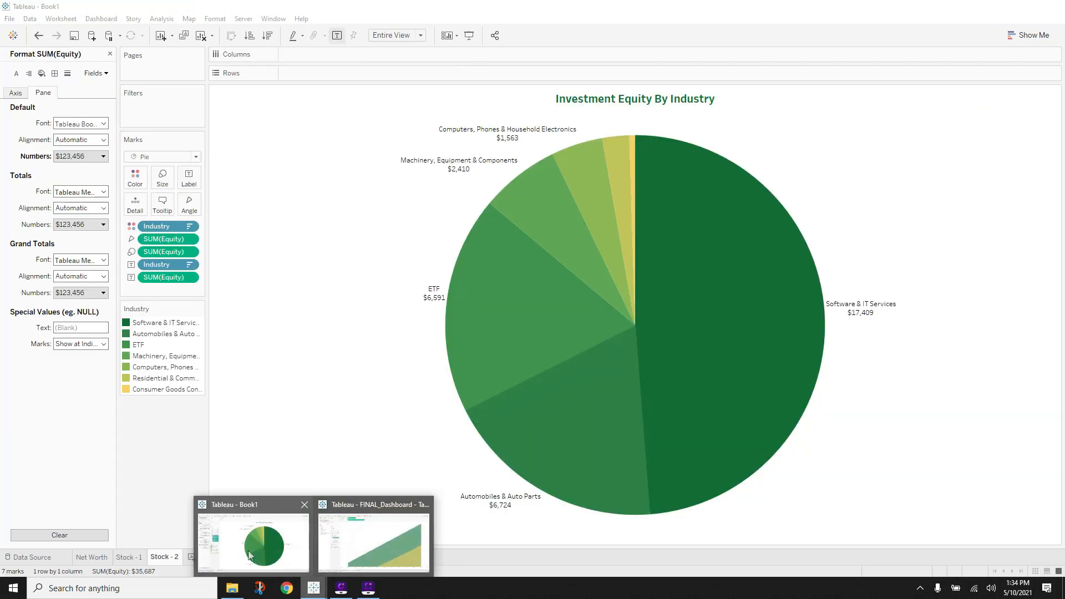
click(251, 552)
- Add a new worksheet named 'Retirement Contributions'
click(191, 557)
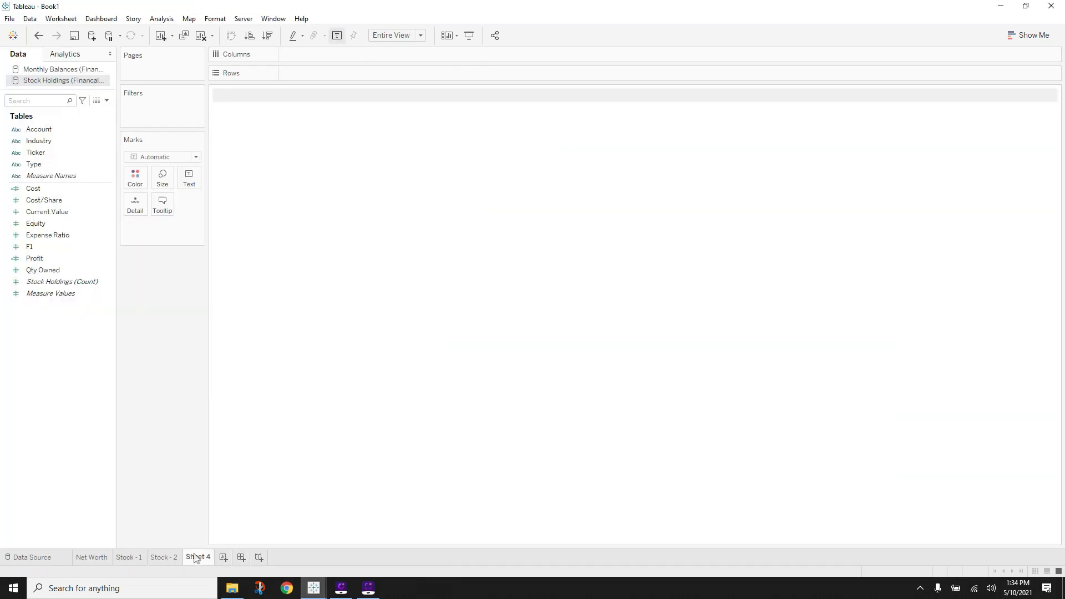
double_click(201, 557)
text(Re)
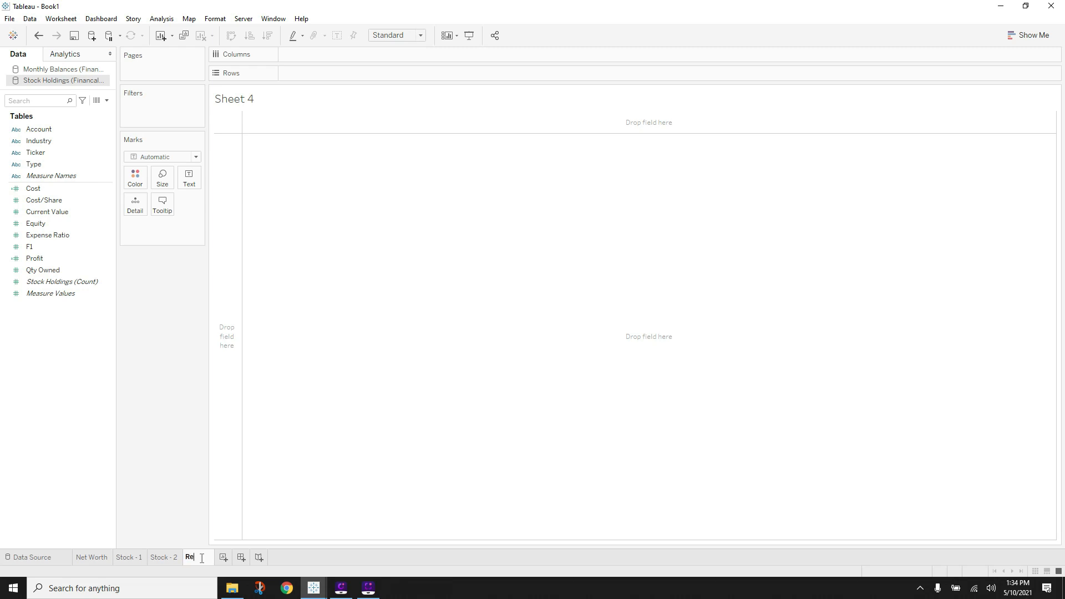
text(tirement C)
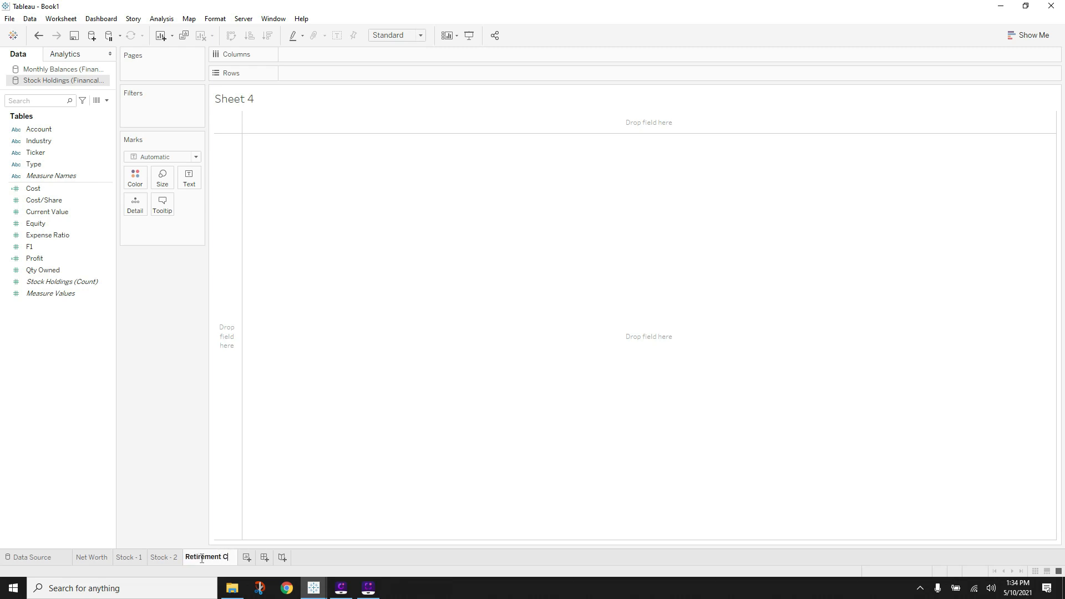
text(ontributiona)
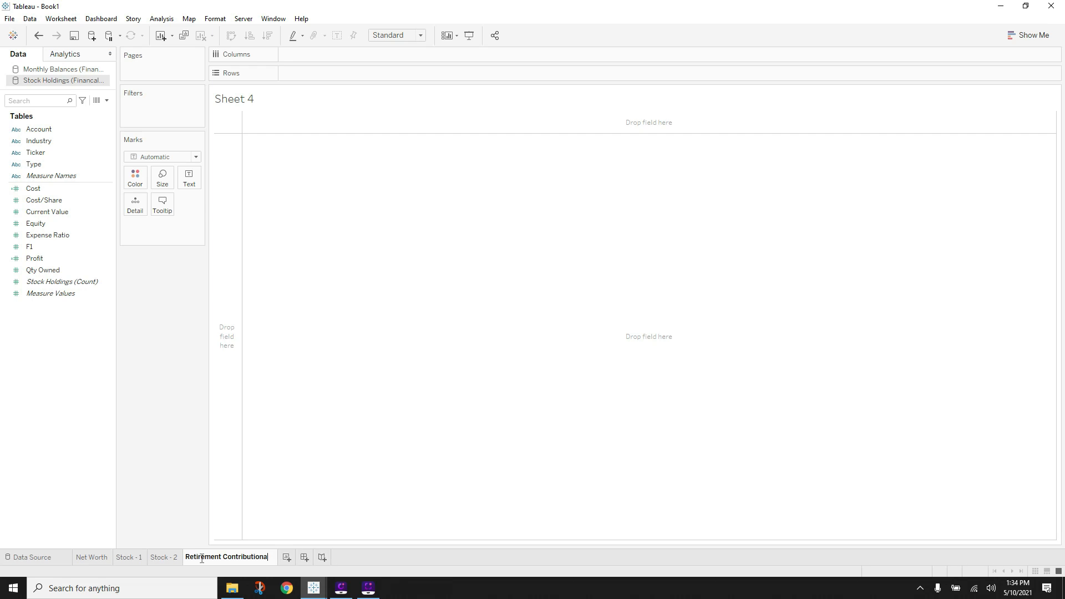
key(BackSpace)
text(s)
key(Return)
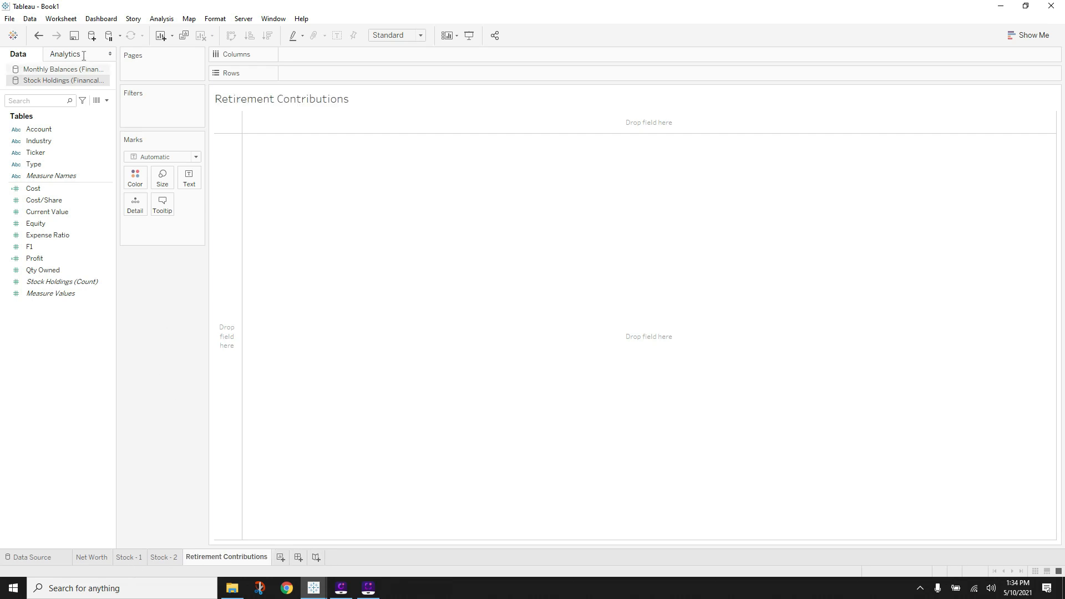
- Connect the Retirement Contributions table from the Financal_Data.xlsx Excel file
click(91, 35)
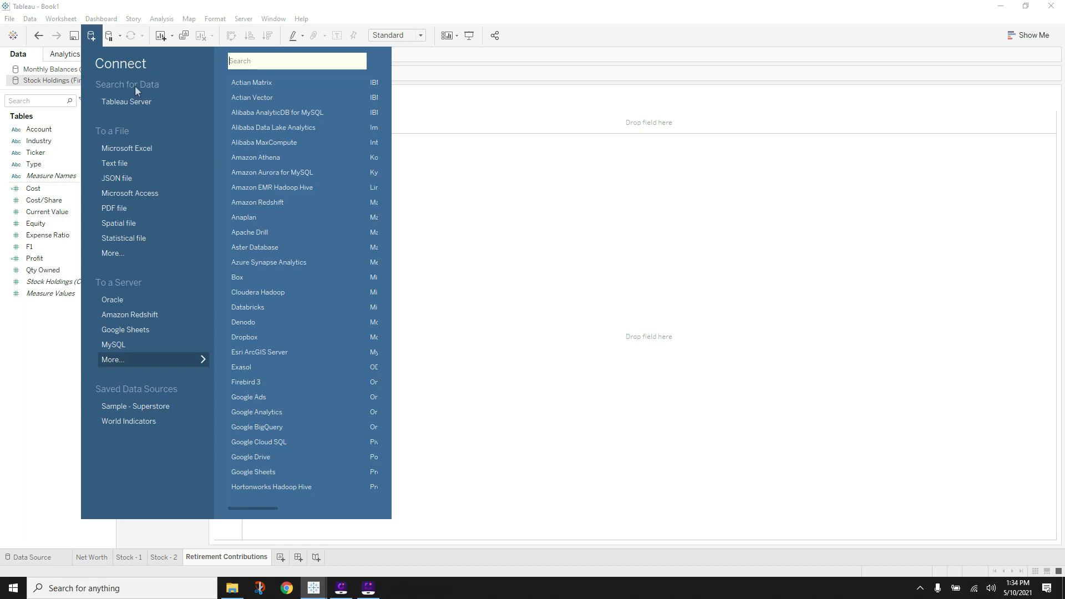
click(145, 147)
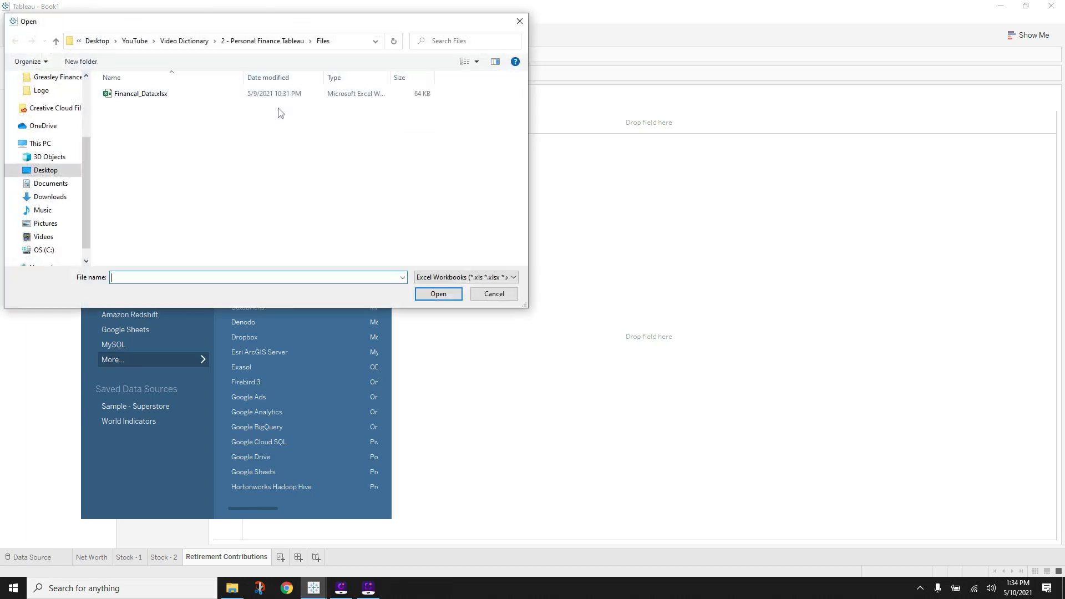
double_click(231, 91)
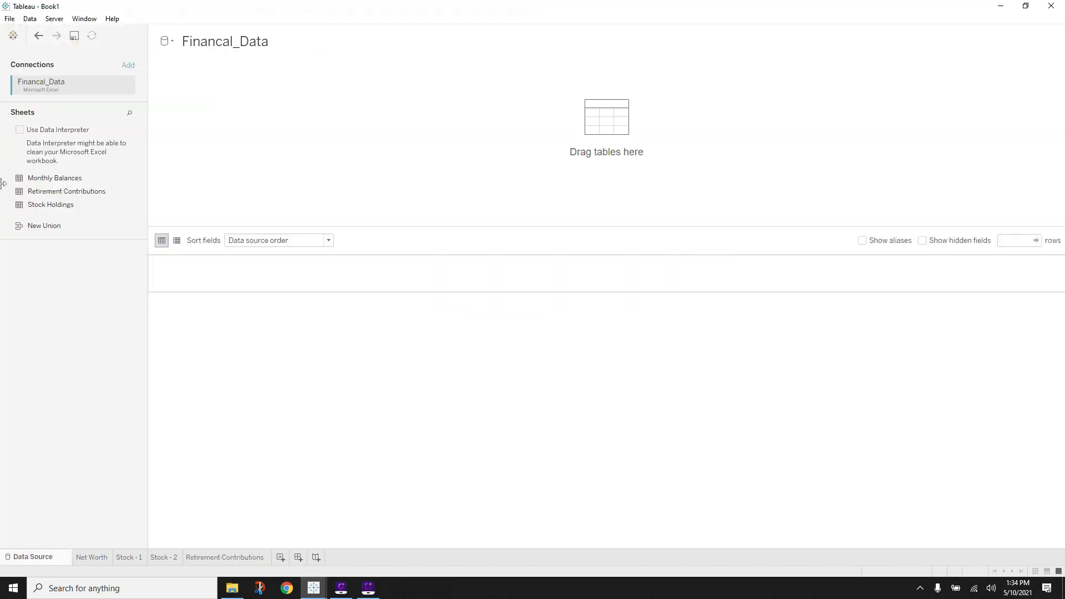
drag(45, 193, 261, 168)
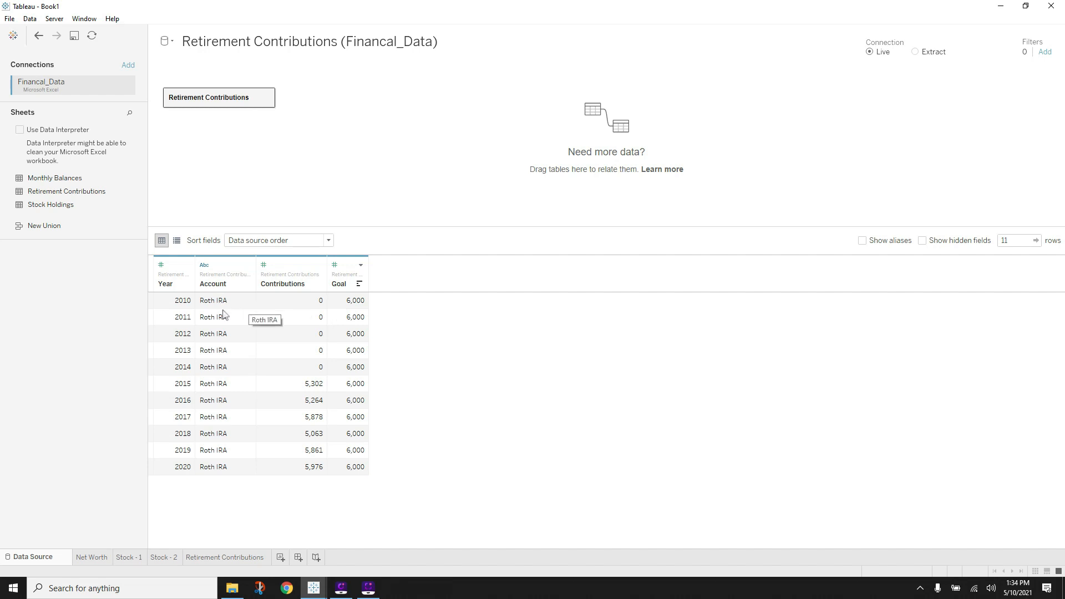
- Review the yearly Contributions values, e.g. 5,302 in 2015, before returning to the worksheet
click(298, 308)
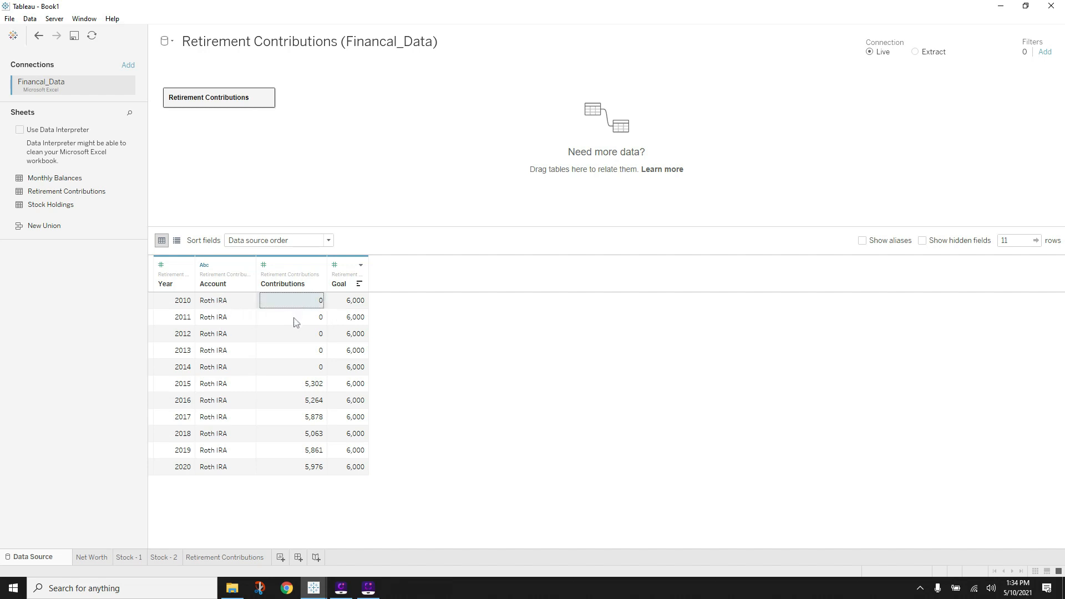
click(295, 322)
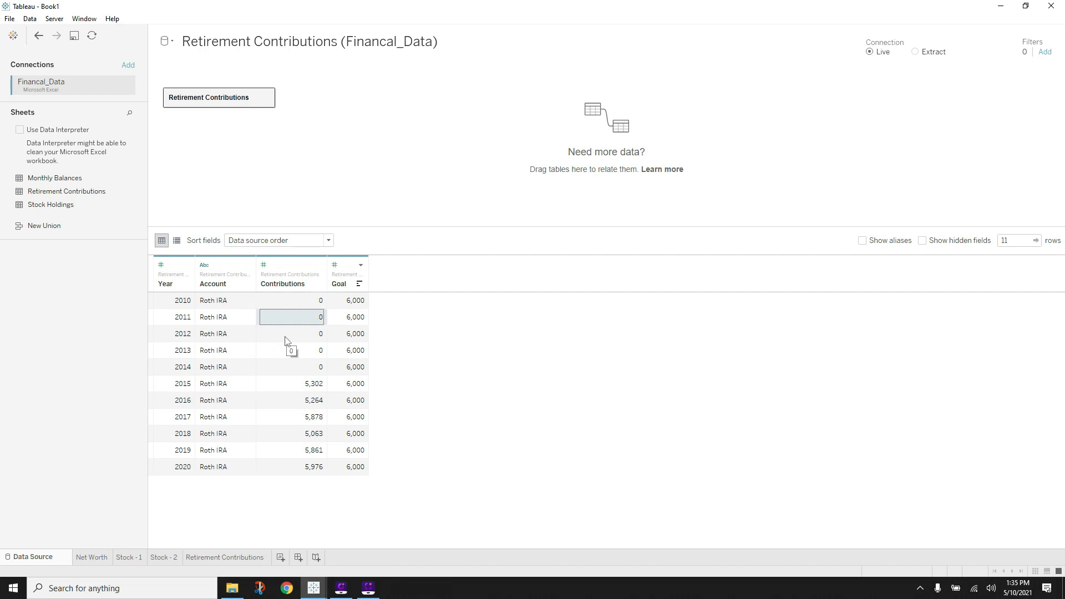
click(311, 335)
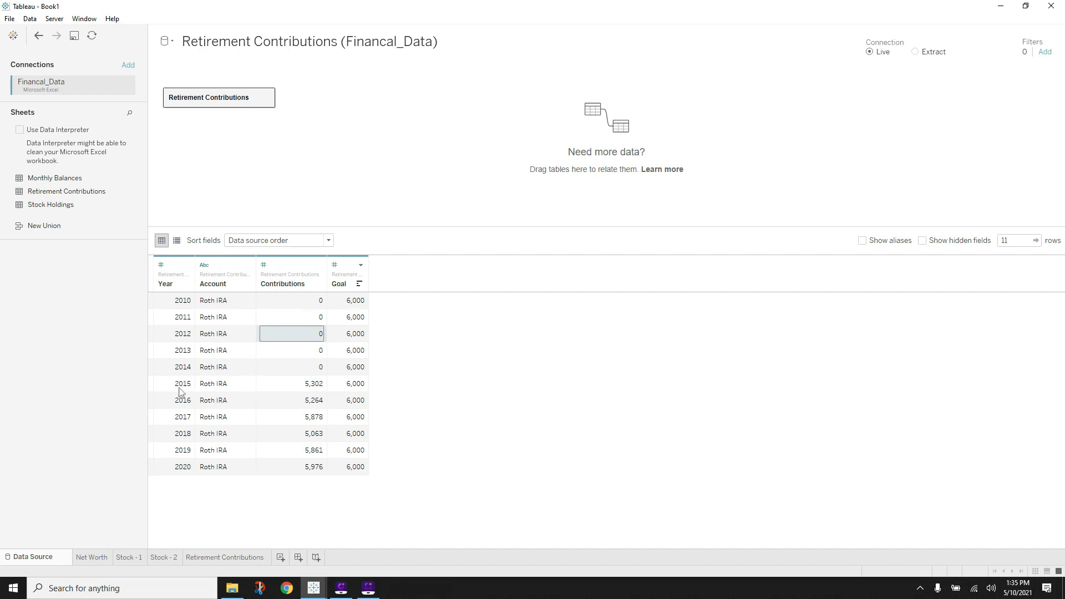
click(310, 387)
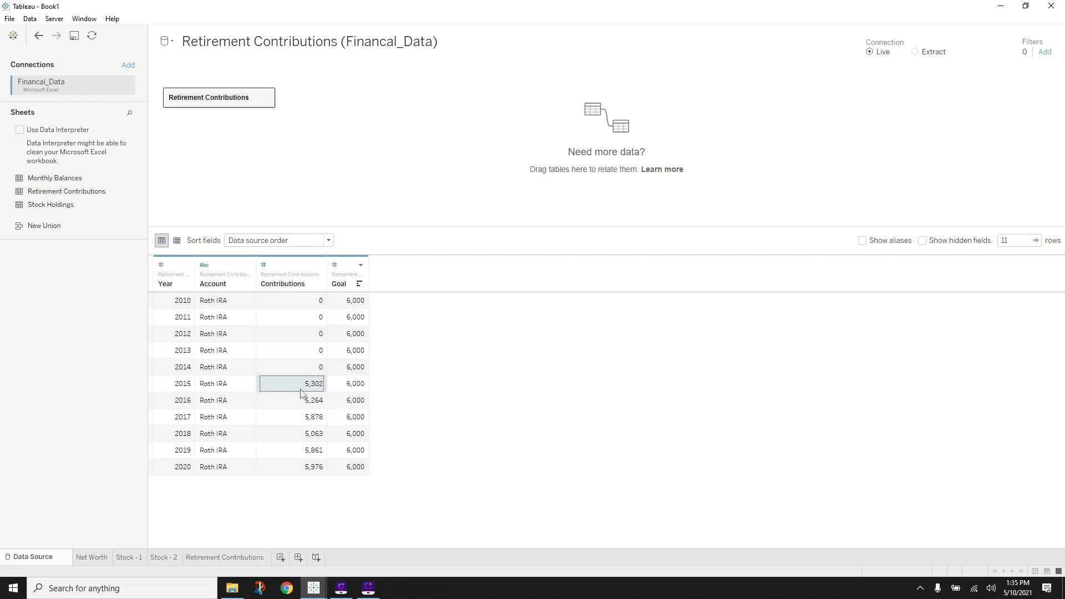
click(195, 558)
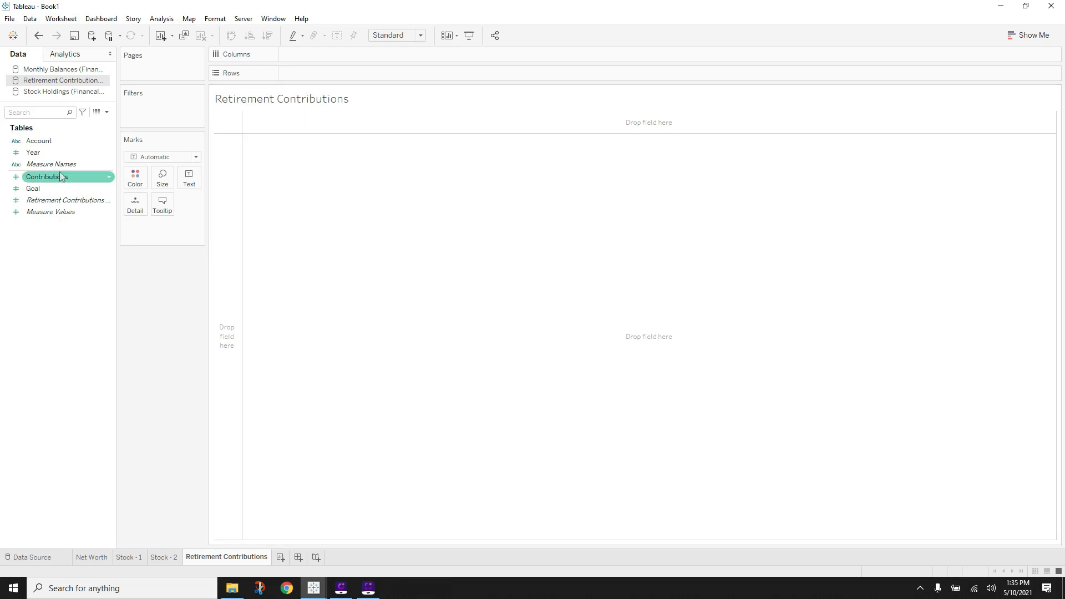
- Build continuous area charts of SUM(Contributions) and SUM(Goal) by Year, 2010–2020, using Show Me
click(58, 142)
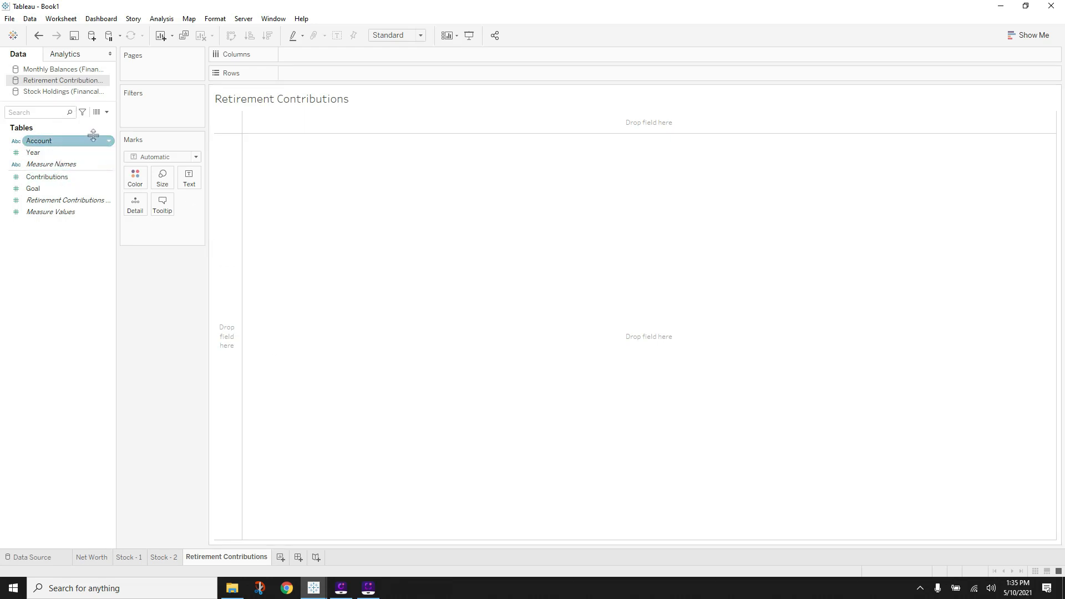
click(61, 177)
click(59, 190)
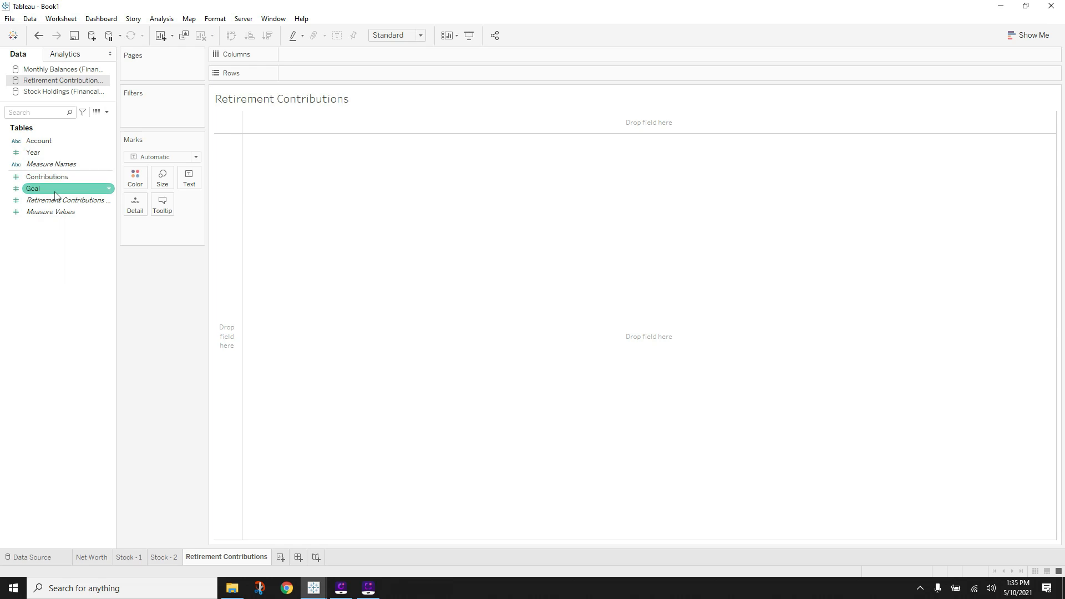
ctrl+click(54, 180)
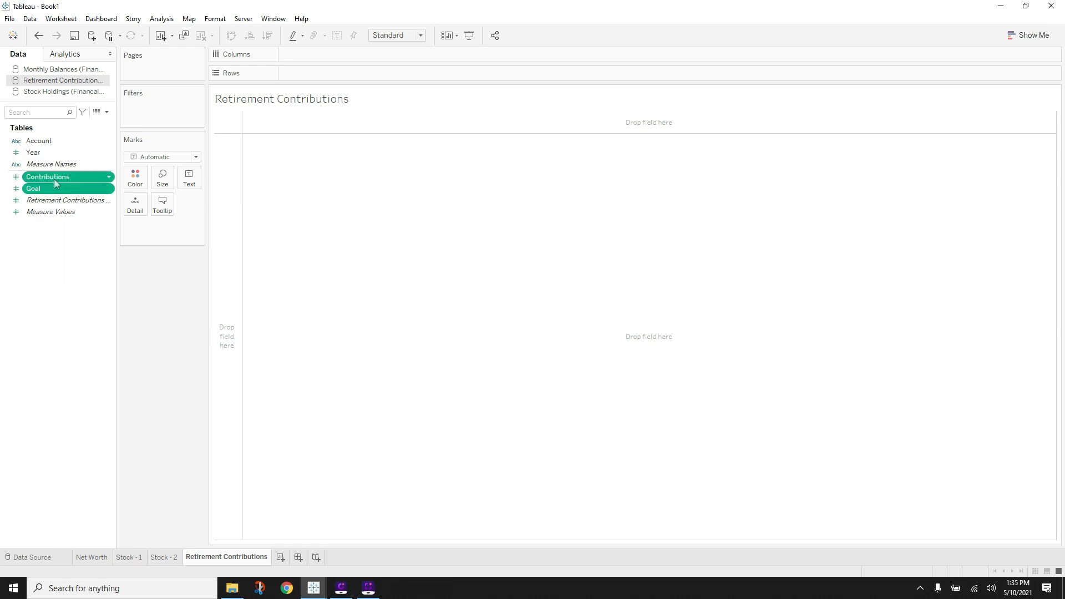
ctrl+click(45, 153)
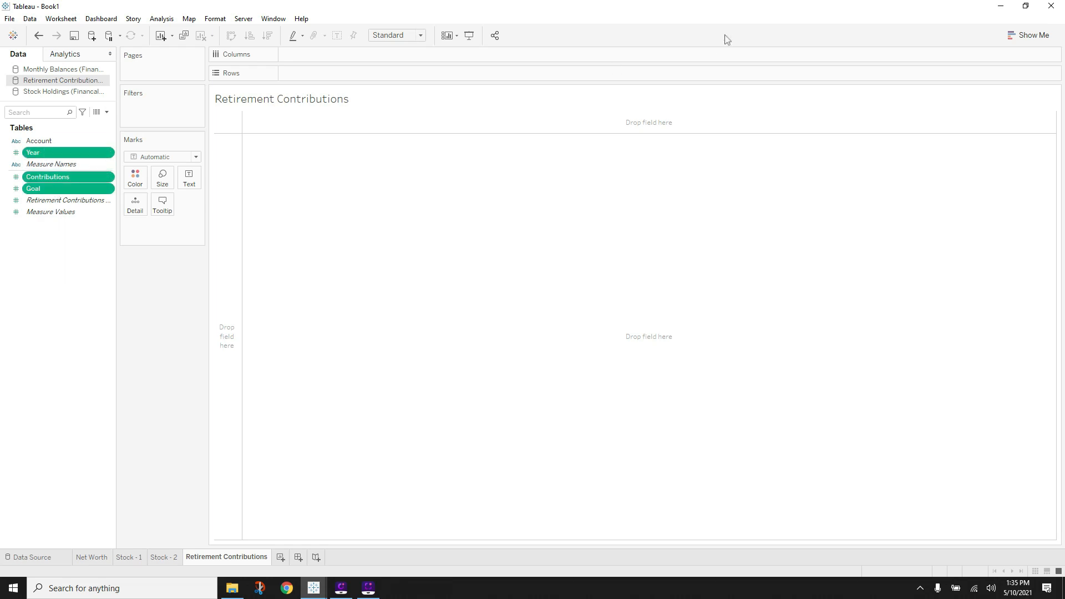
click(1027, 35)
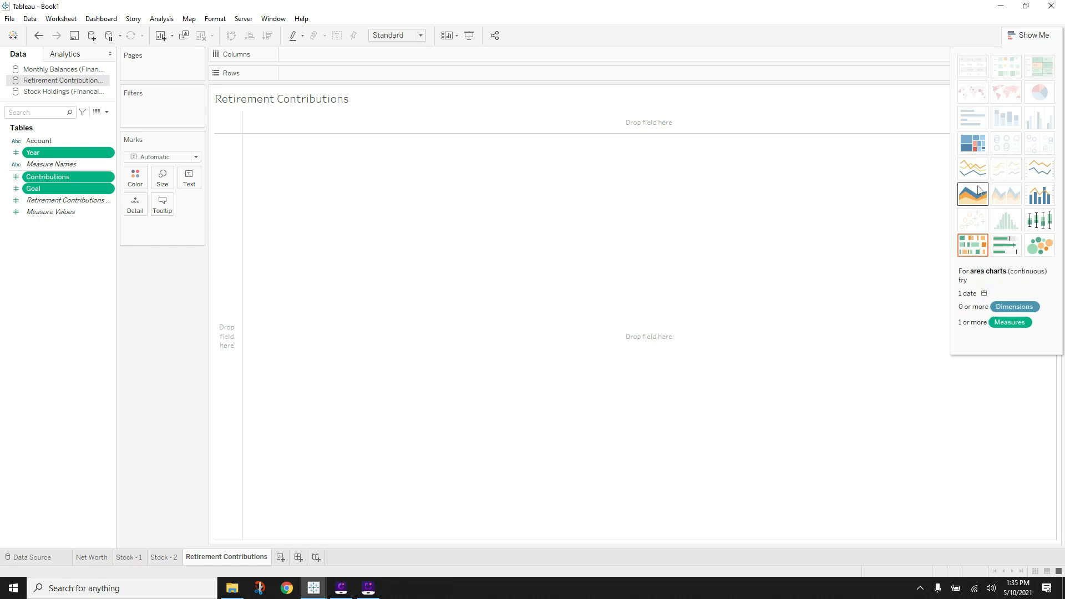
click(973, 195)
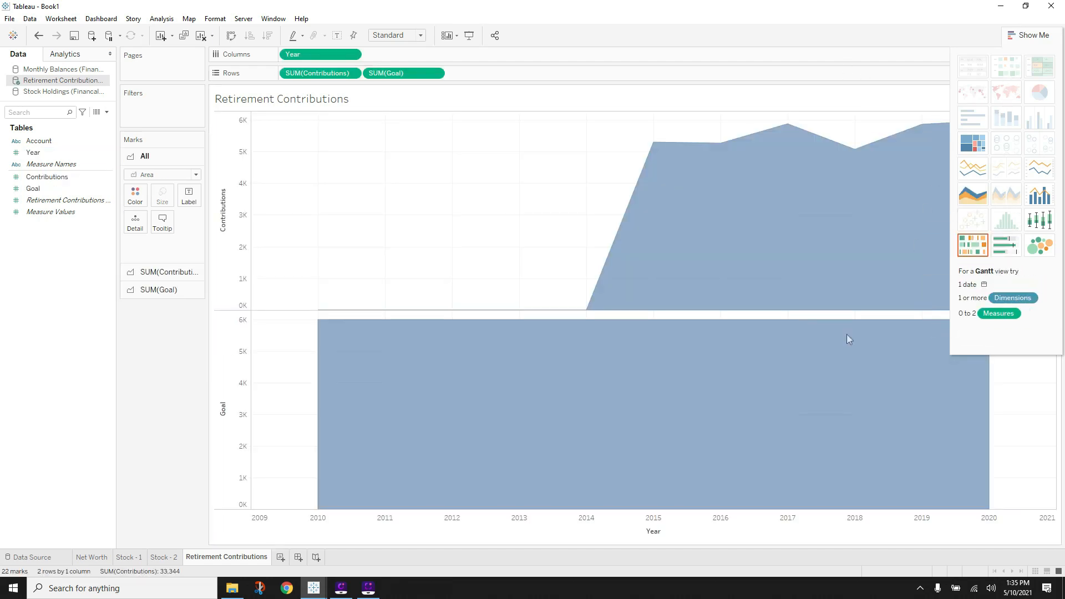
click(1031, 33)
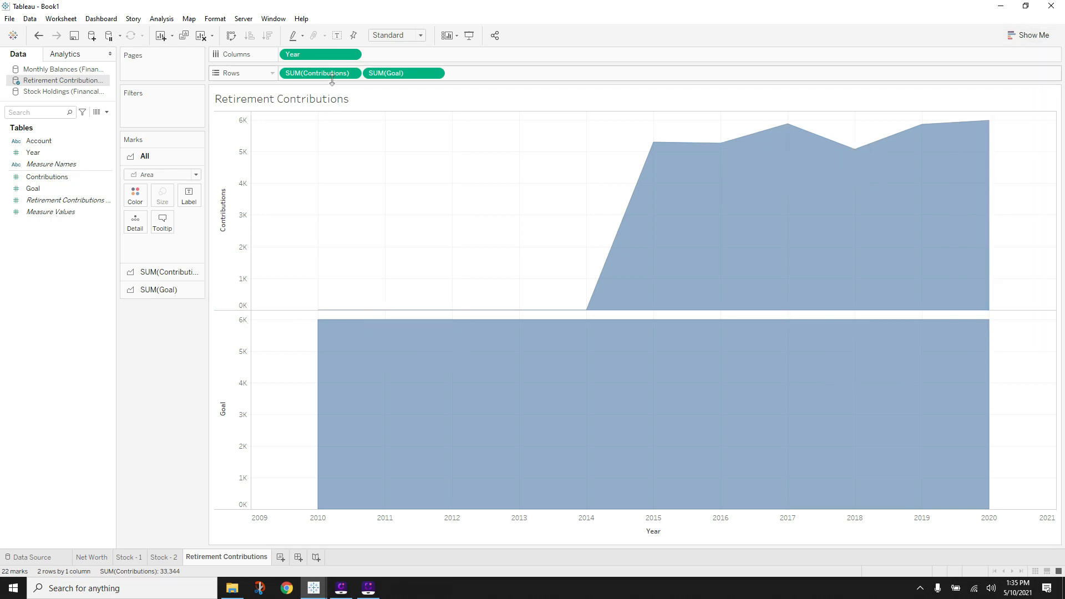
- Turn Contributions into a running total
click(351, 73)
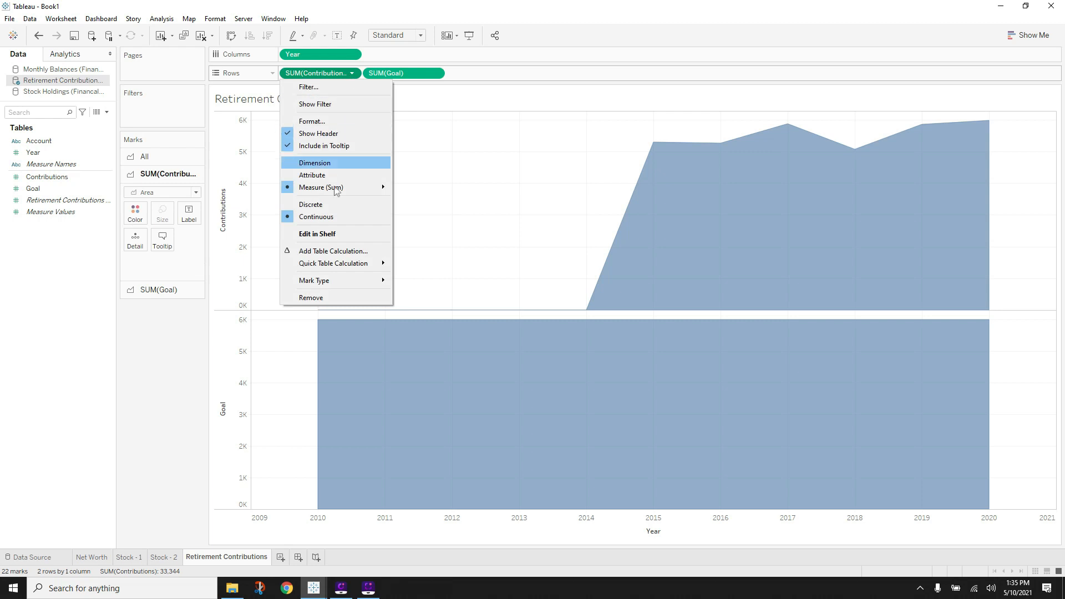
mouse_move(330, 268)
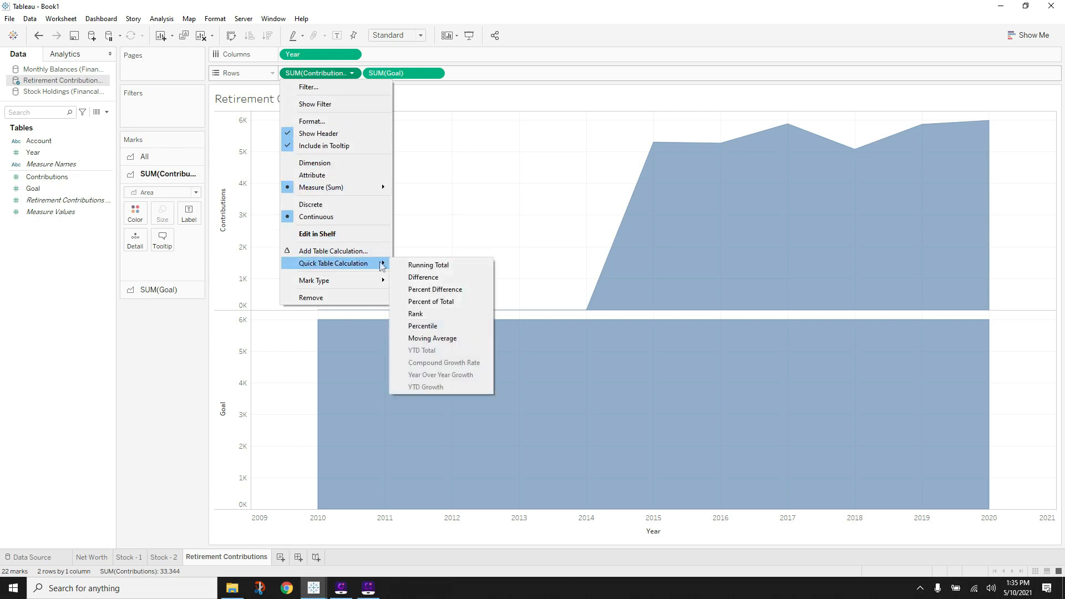
click(428, 265)
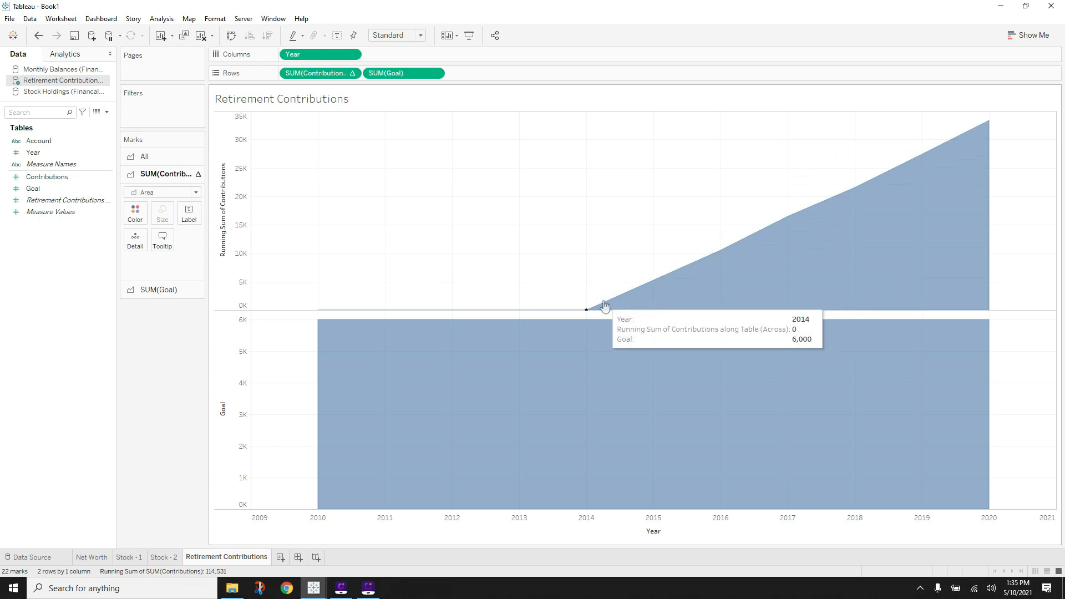
mouse_move(653, 286)
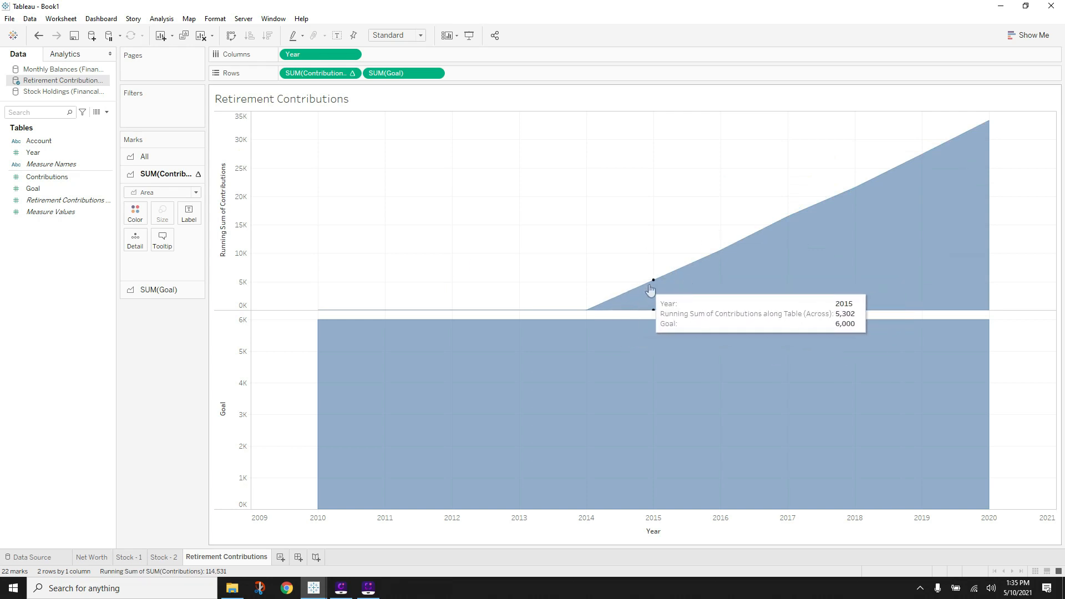
mouse_move(720, 252)
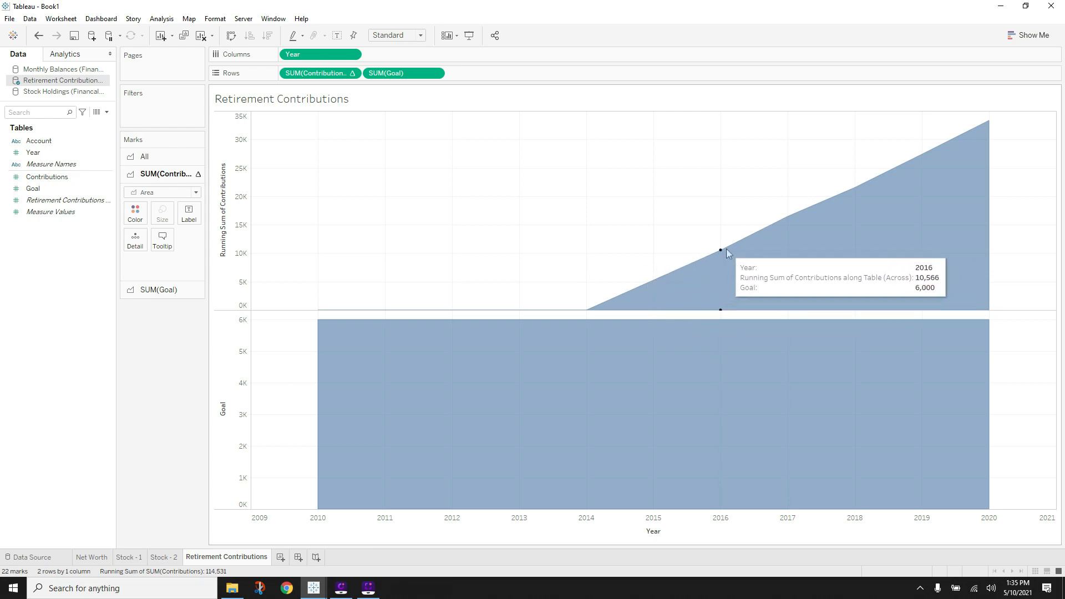
- Make Goal a running total and overlay both on a dual-axis area chart
click(435, 73)
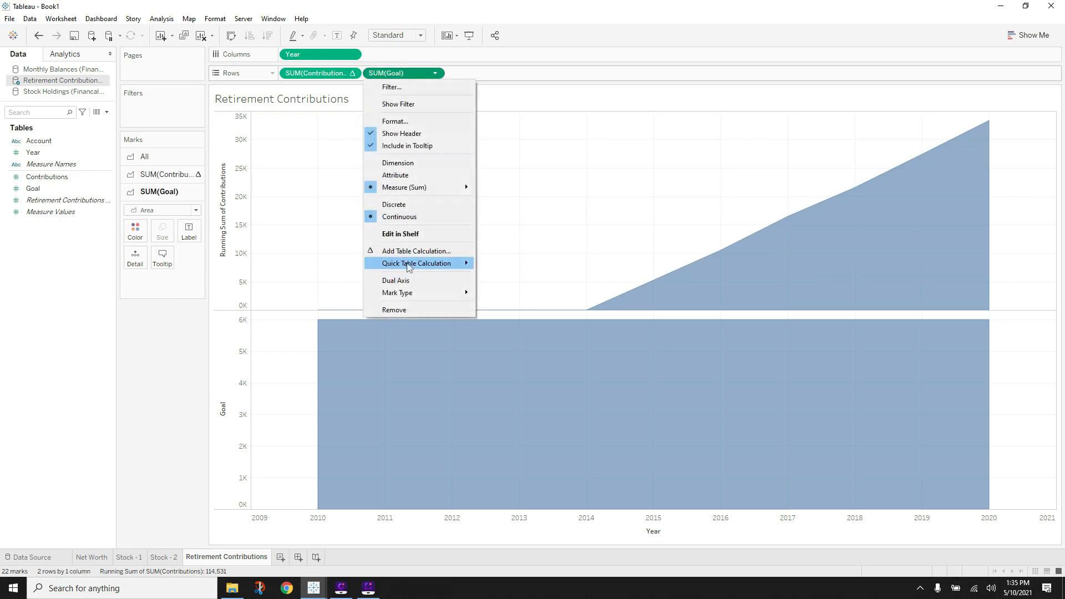
mouse_move(410, 265)
click(503, 266)
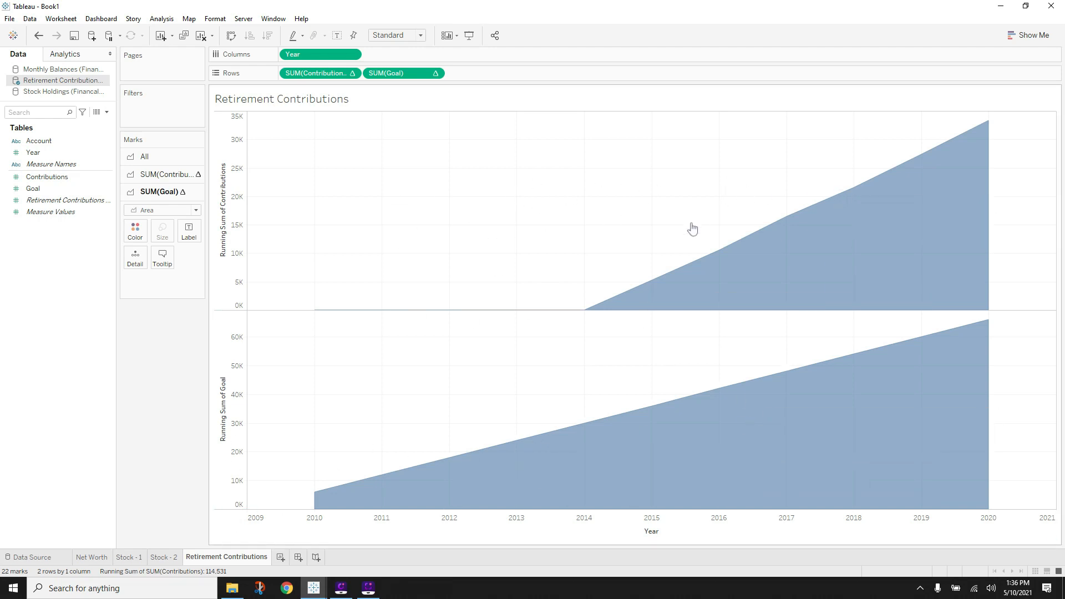
click(435, 73)
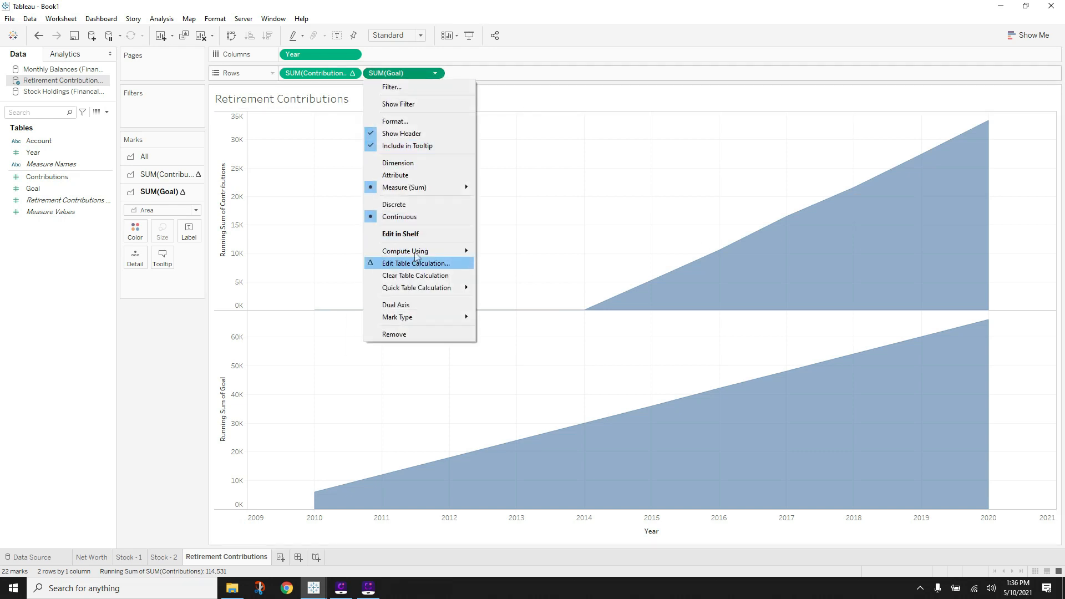
click(406, 305)
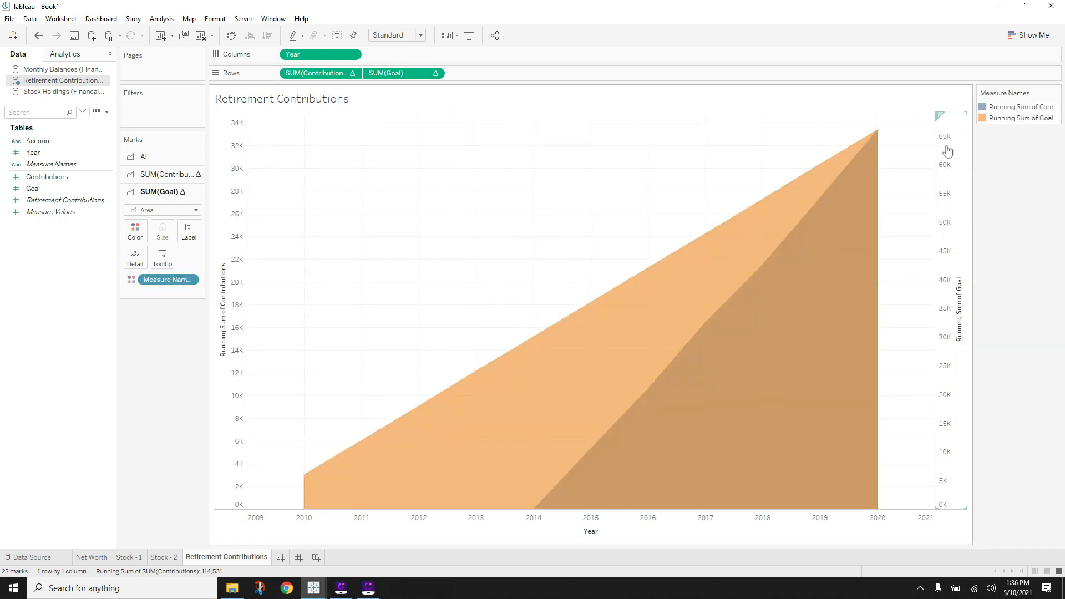
- Synchronize the Goal and Contributions axes and hide both value axis headers
click(90, 557)
click(951, 143)
right_click(951, 144)
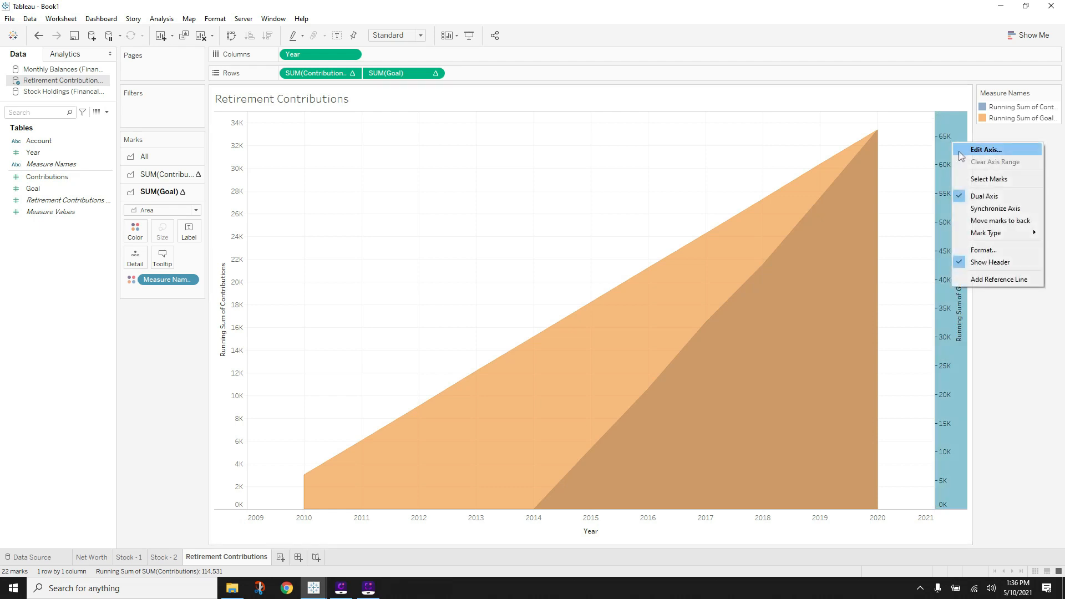
click(977, 211)
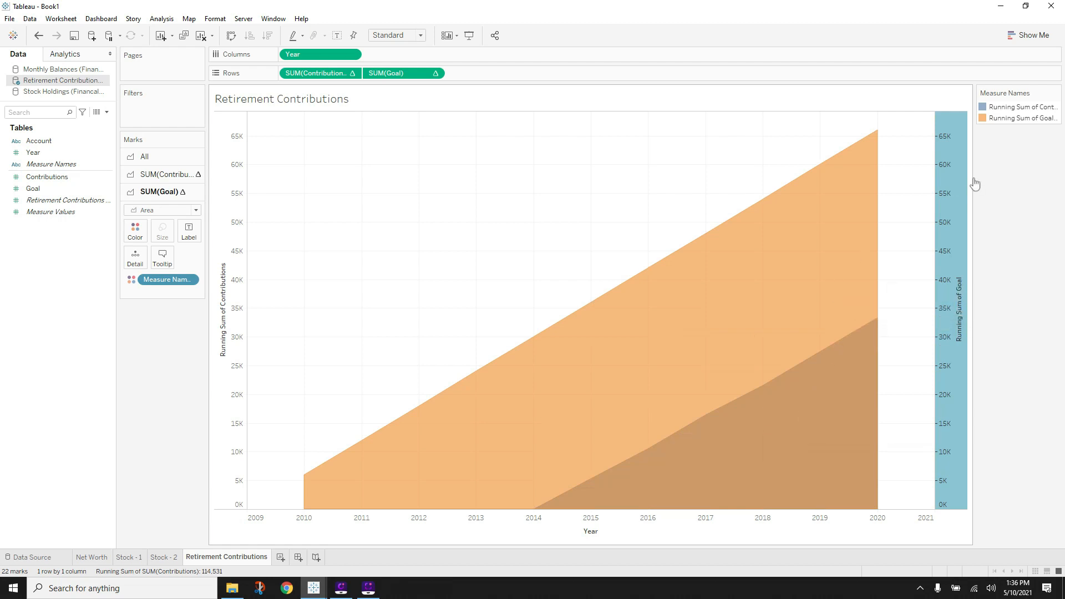
right_click(948, 160)
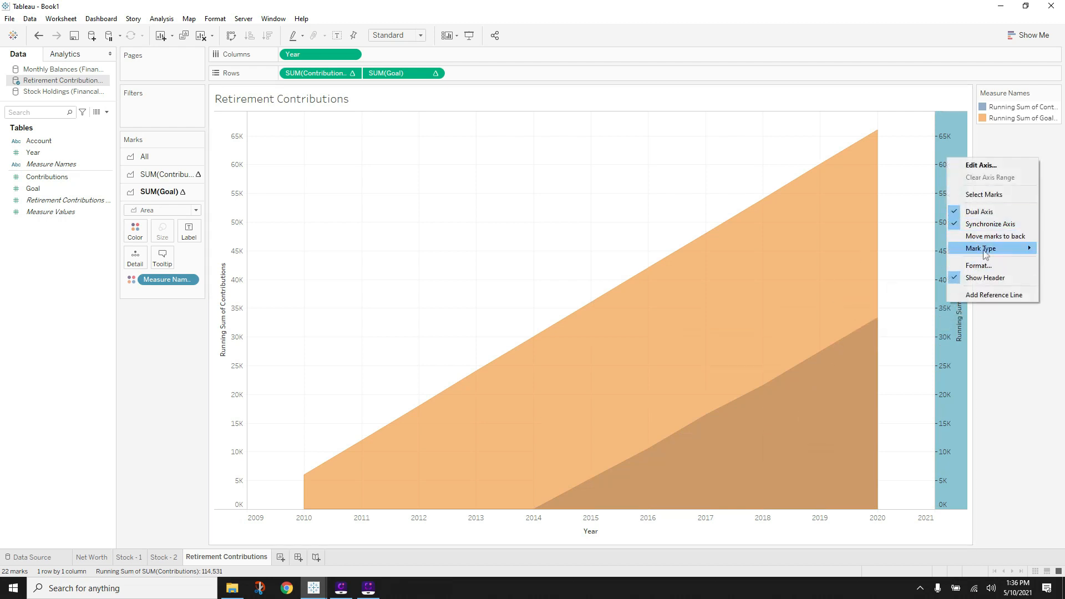
click(978, 277)
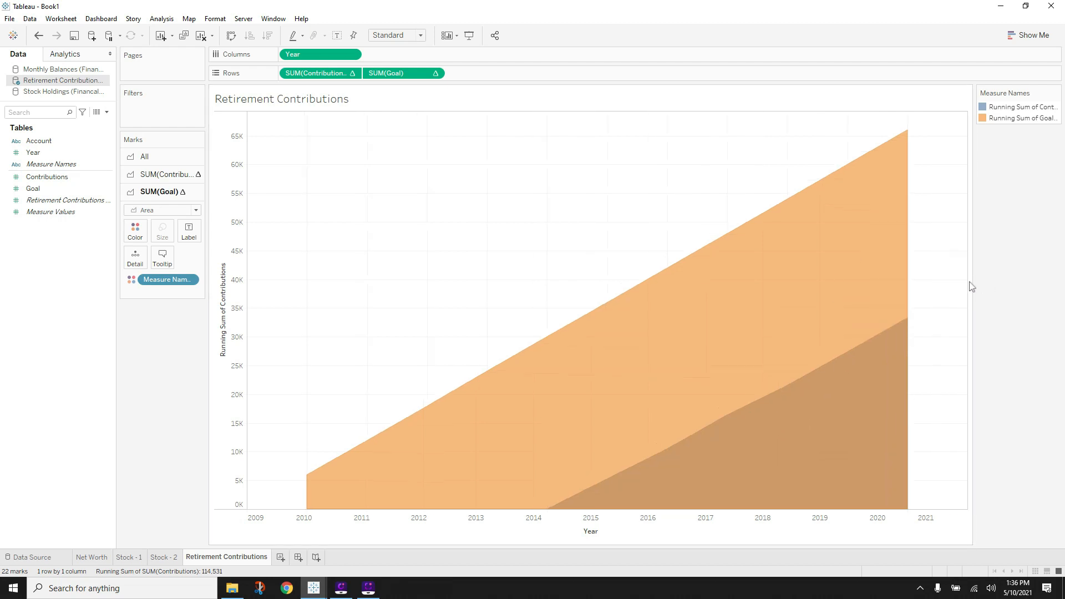
right_click(225, 309)
click(295, 436)
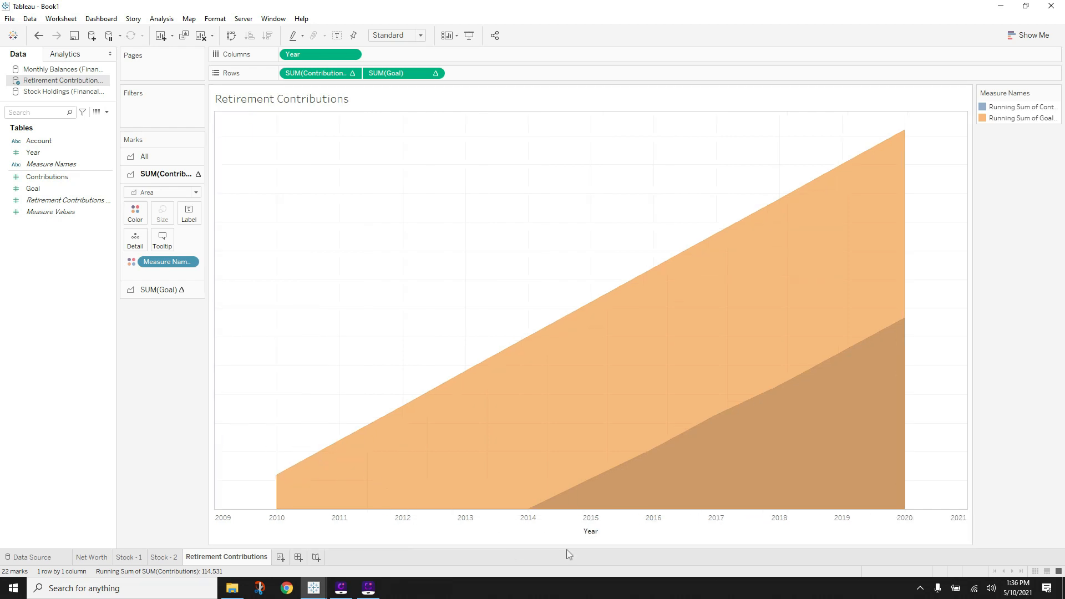
- Clear the Year axis title and dock the colour legend in the left pane
right_click(588, 527)
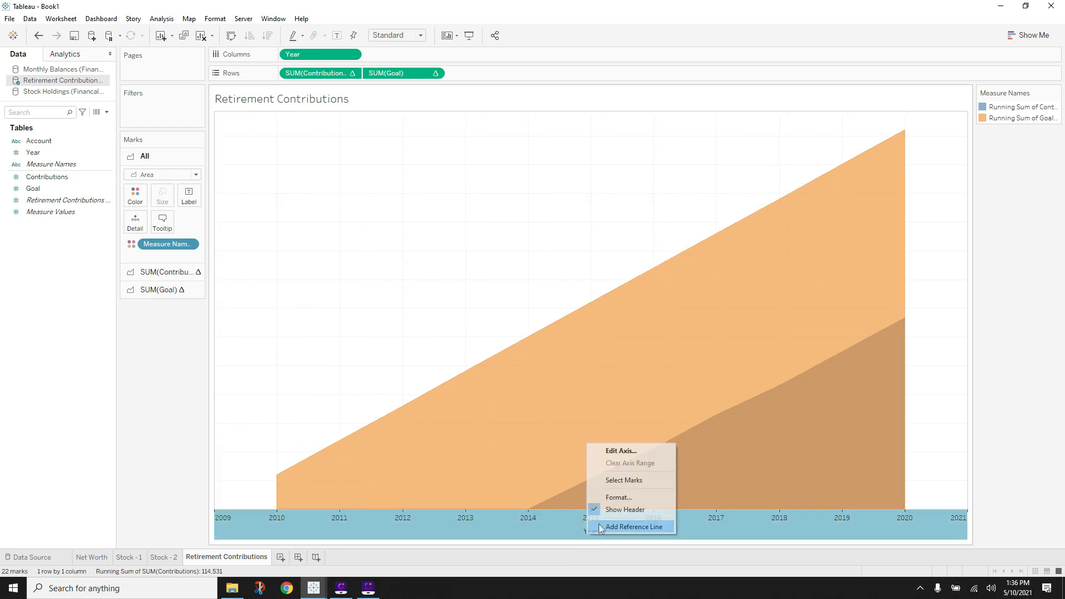
click(620, 451)
double_click(469, 364)
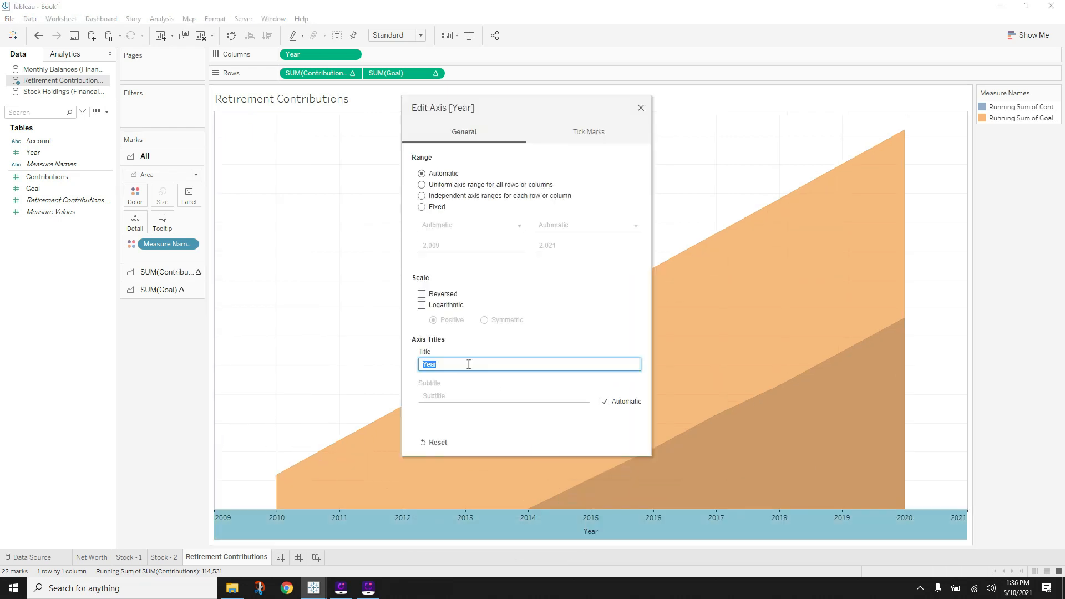
click(640, 108)
click(182, 461)
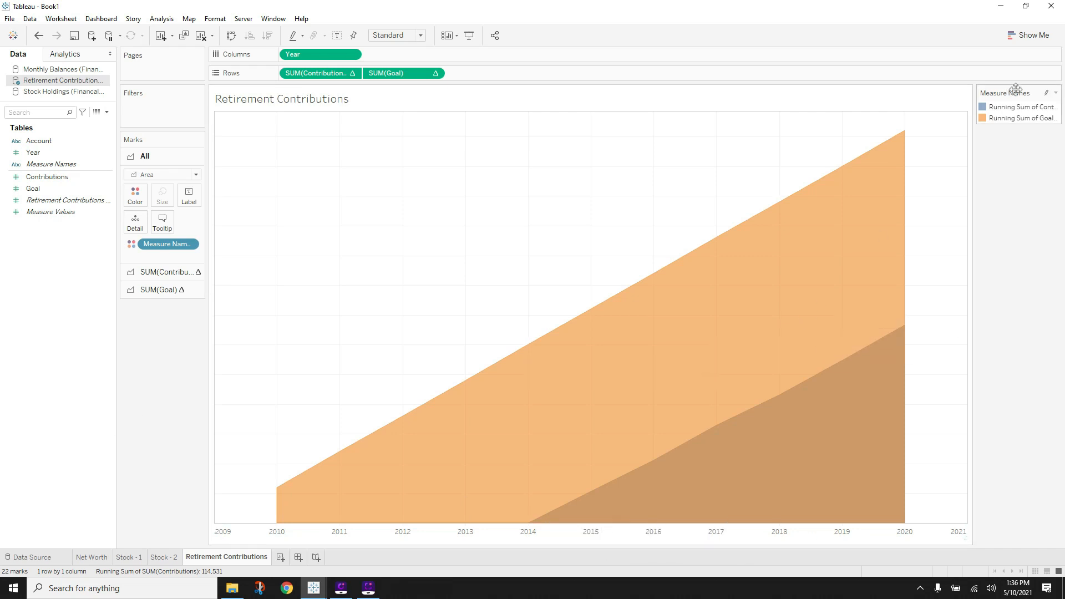
drag(145, 369, 157, 318)
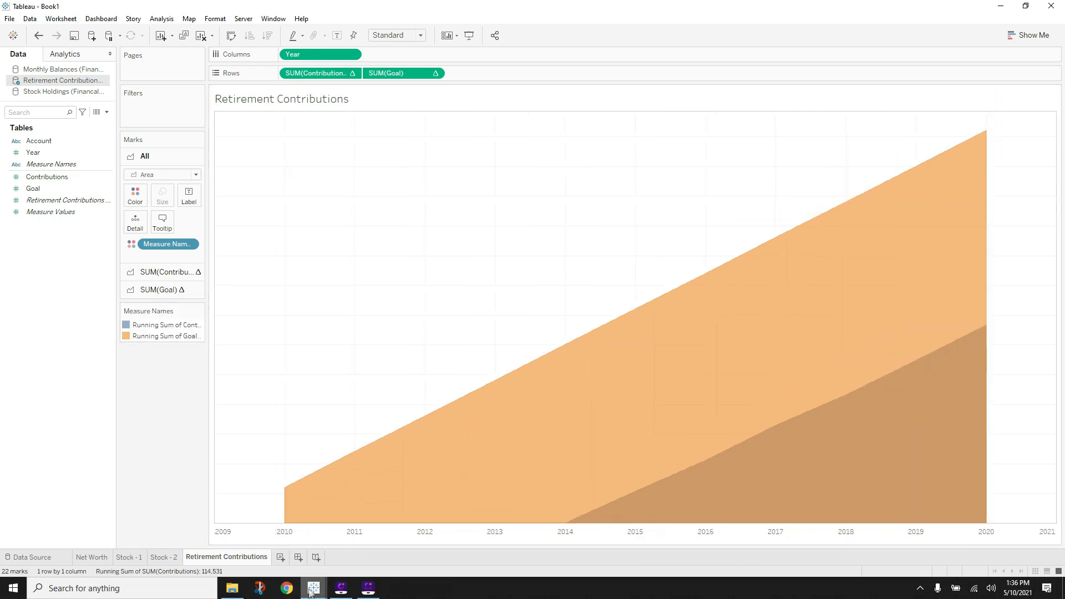
mouse_move(310, 592)
- Recolour Goal green and Contributions yellow, then reorder Goal ahead so Contributions draws on top
click(199, 311)
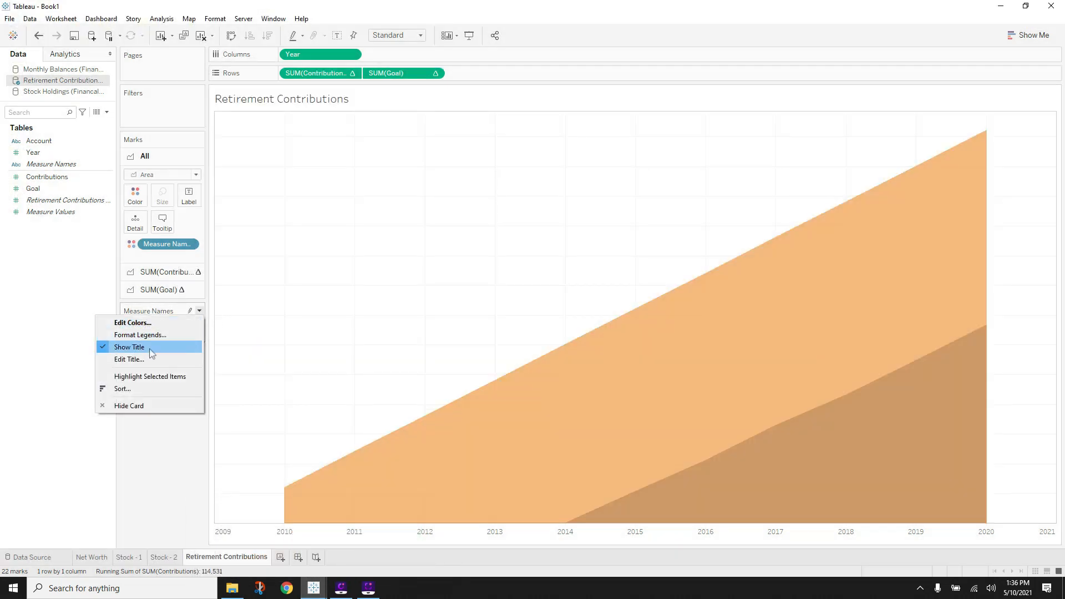
click(179, 325)
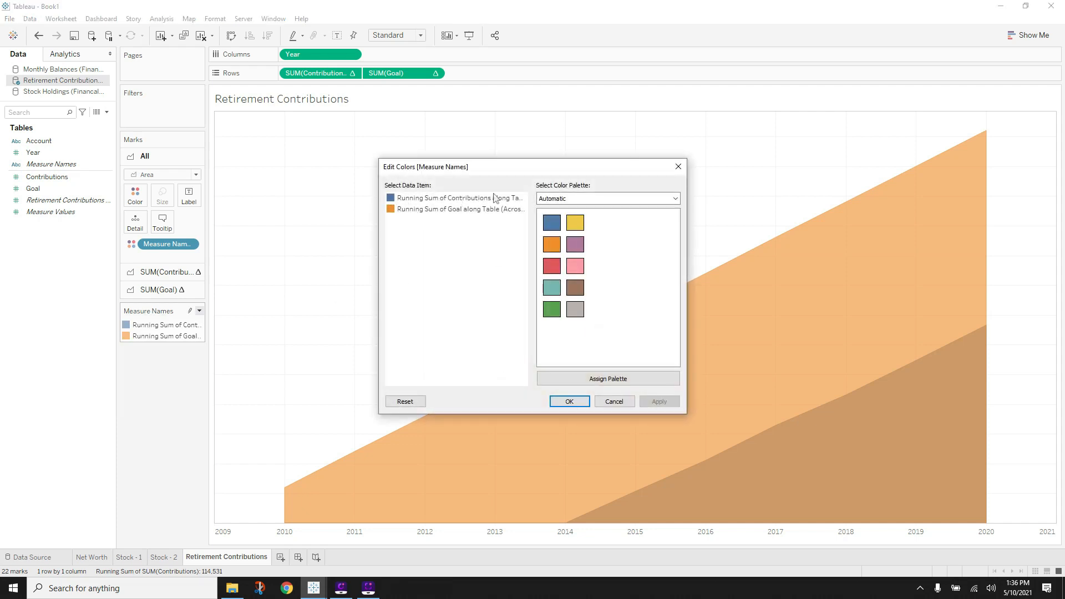
click(392, 214)
click(551, 309)
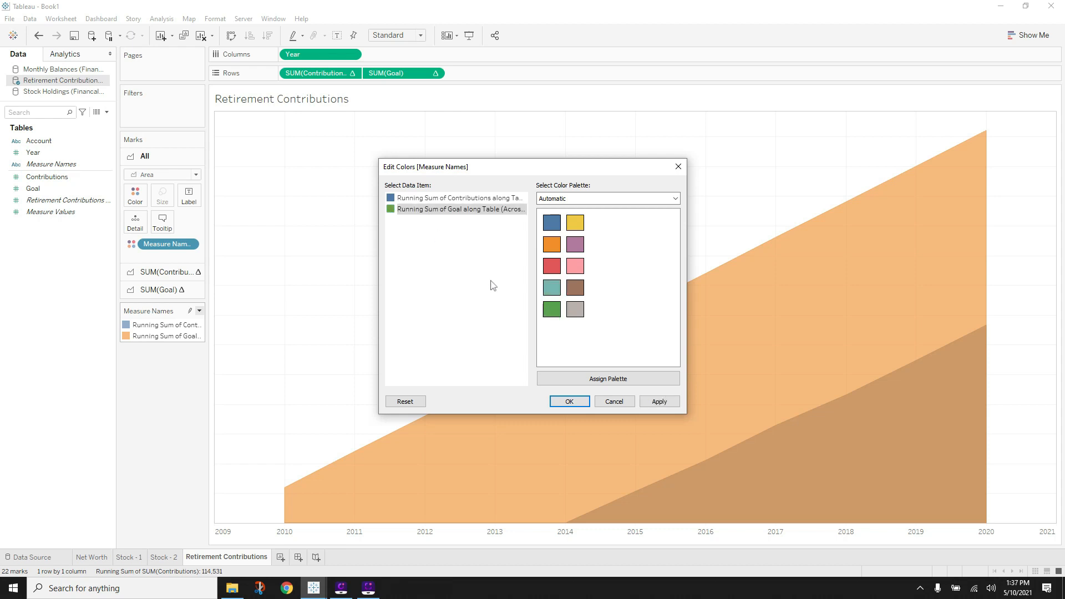
click(390, 200)
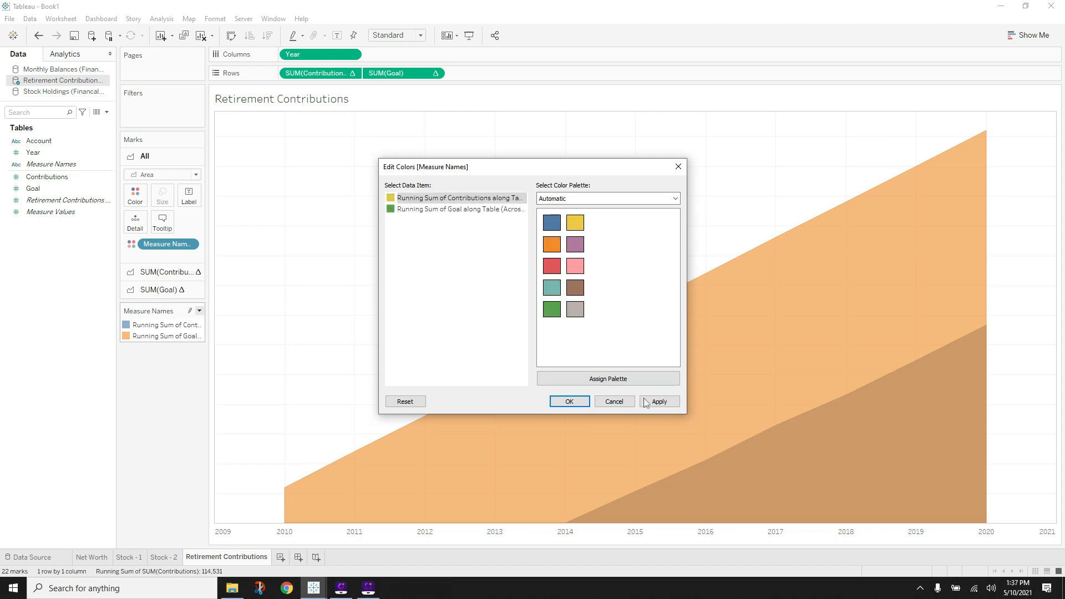
click(646, 402)
click(577, 400)
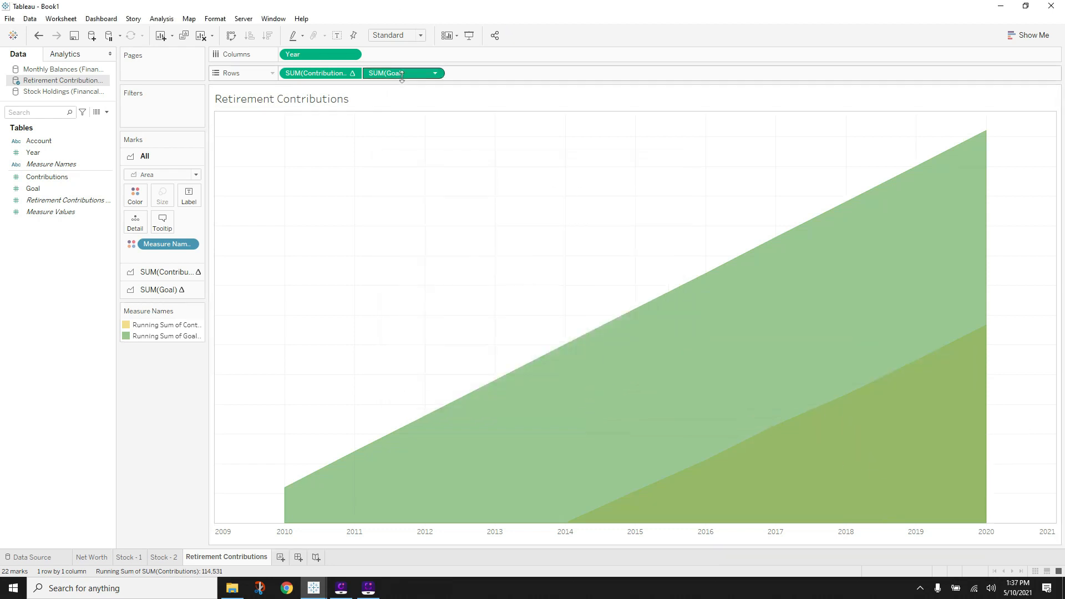
drag(388, 74, 295, 76)
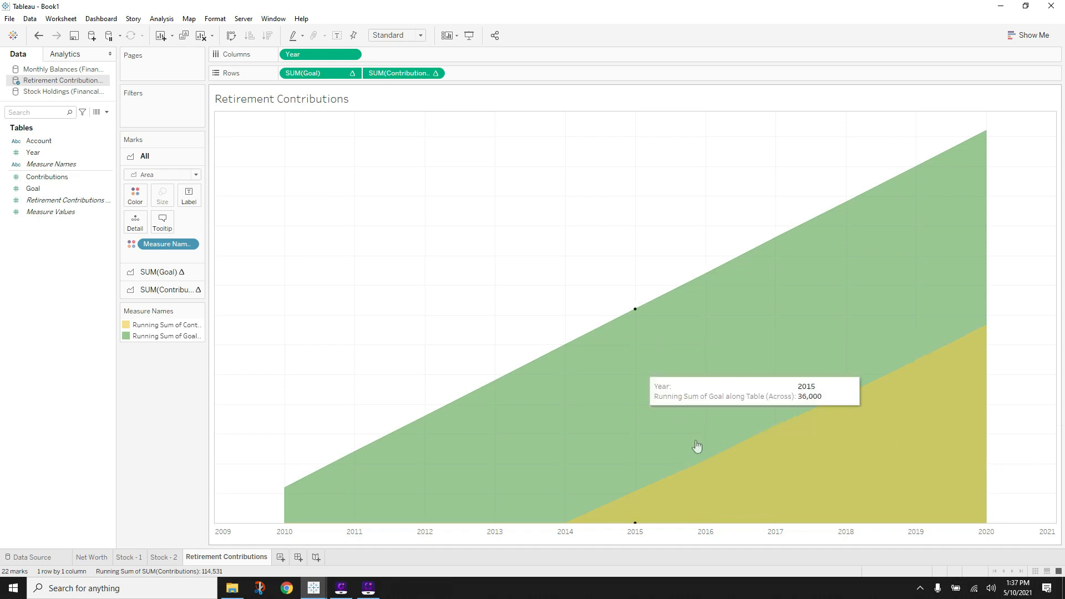
- Assign the Green-Gold palette to both legend items and apply it
mouse_move(314, 591)
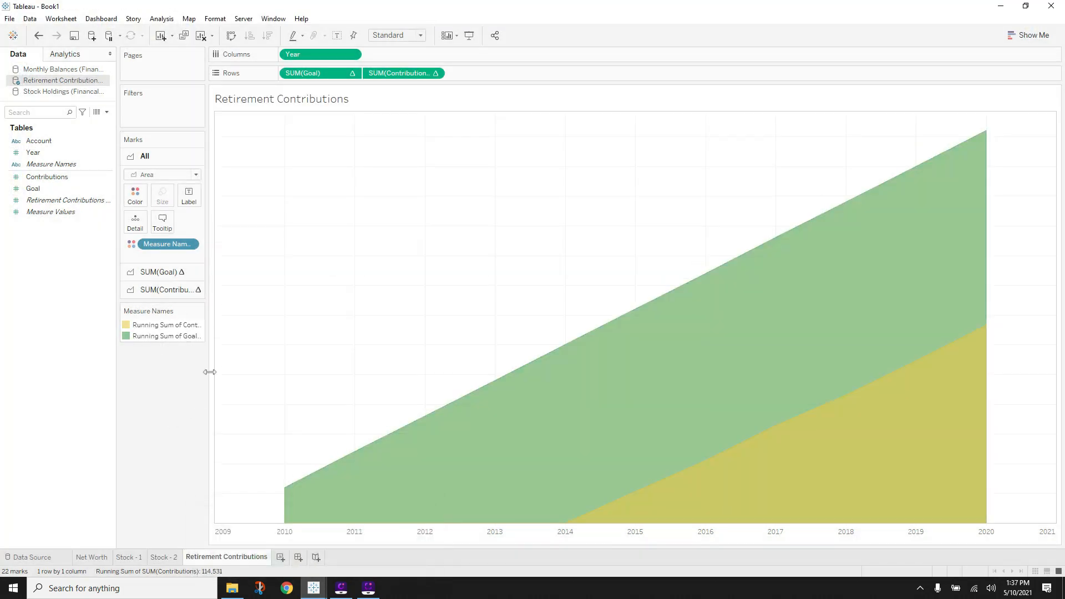
click(199, 311)
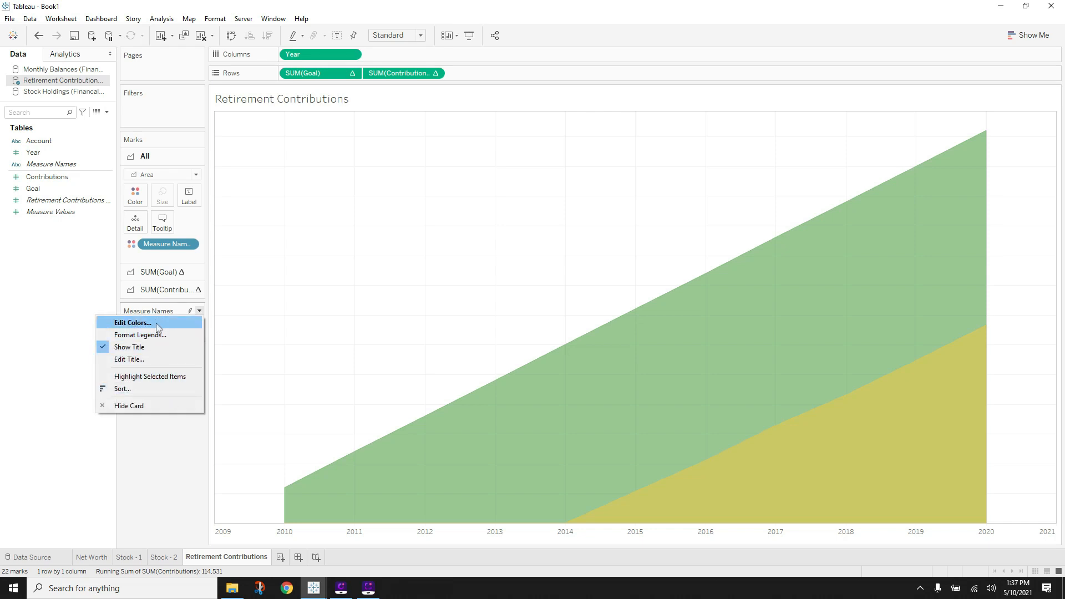
click(133, 323)
click(588, 199)
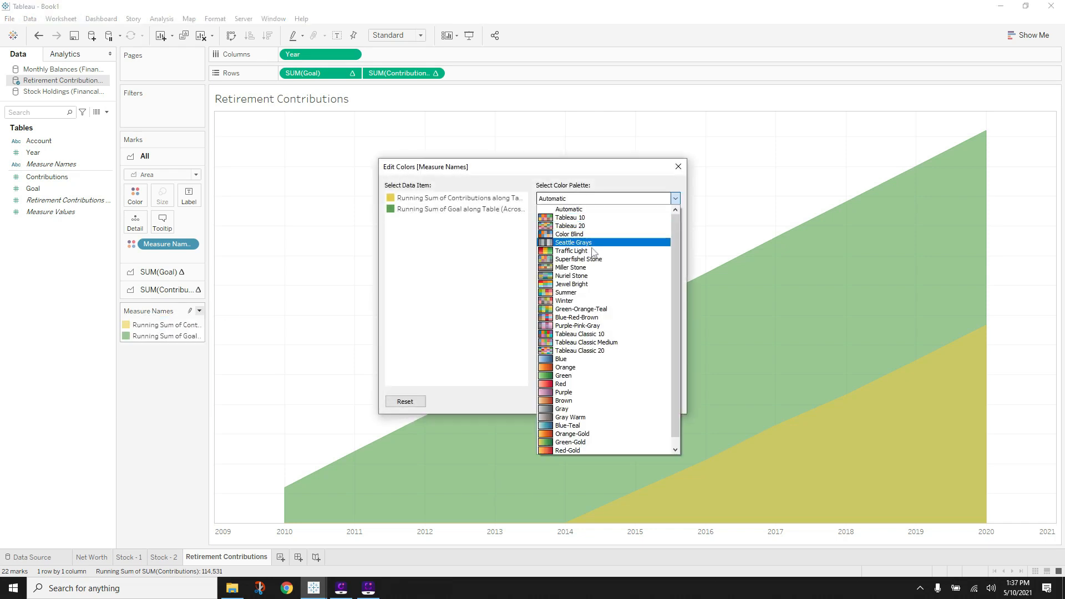
click(567, 442)
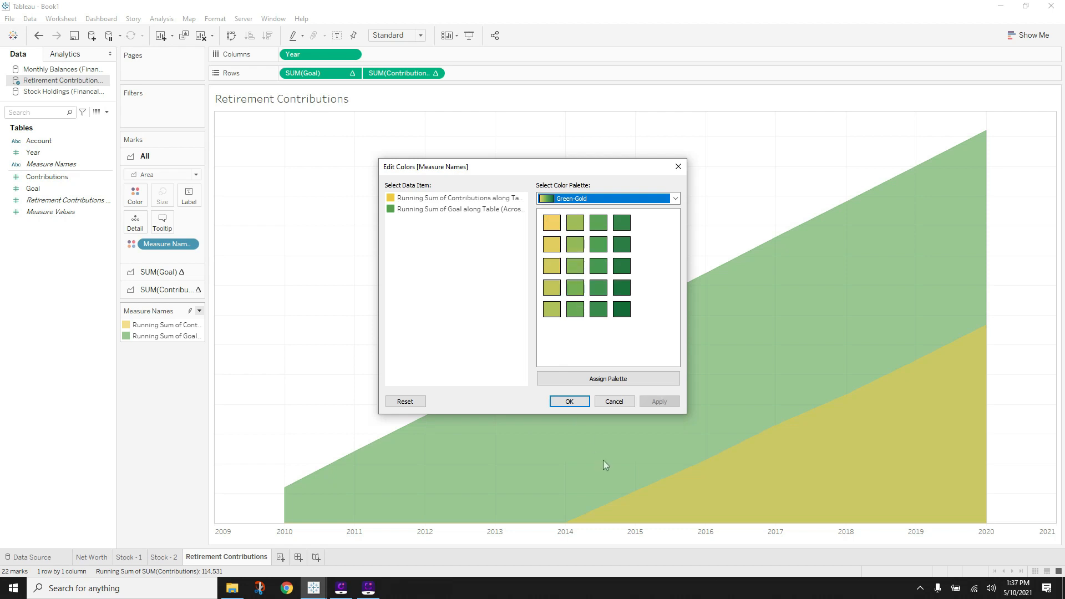
click(616, 383)
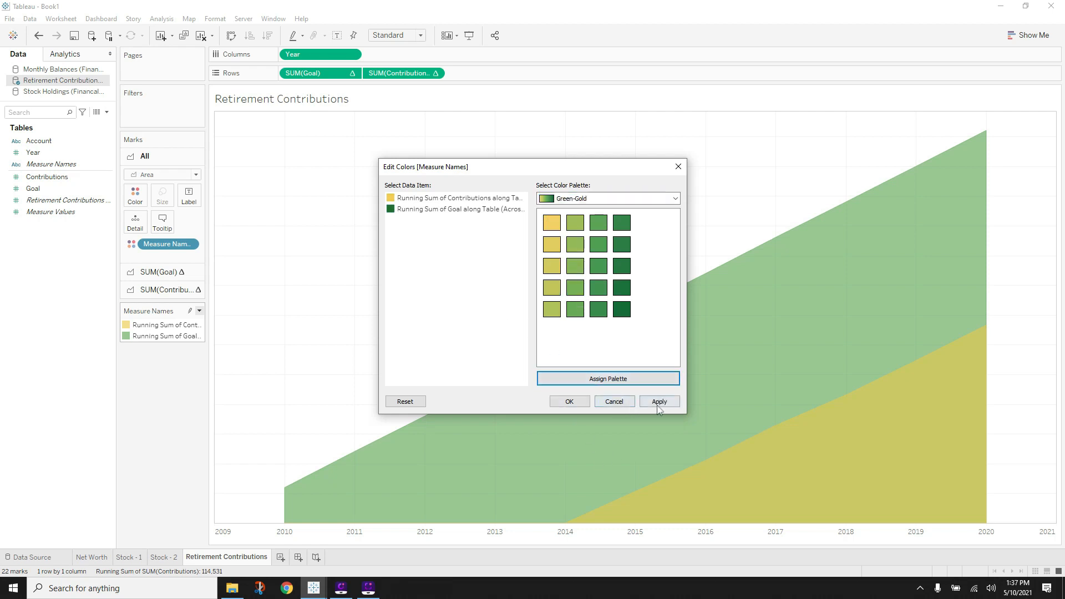
click(659, 404)
click(569, 400)
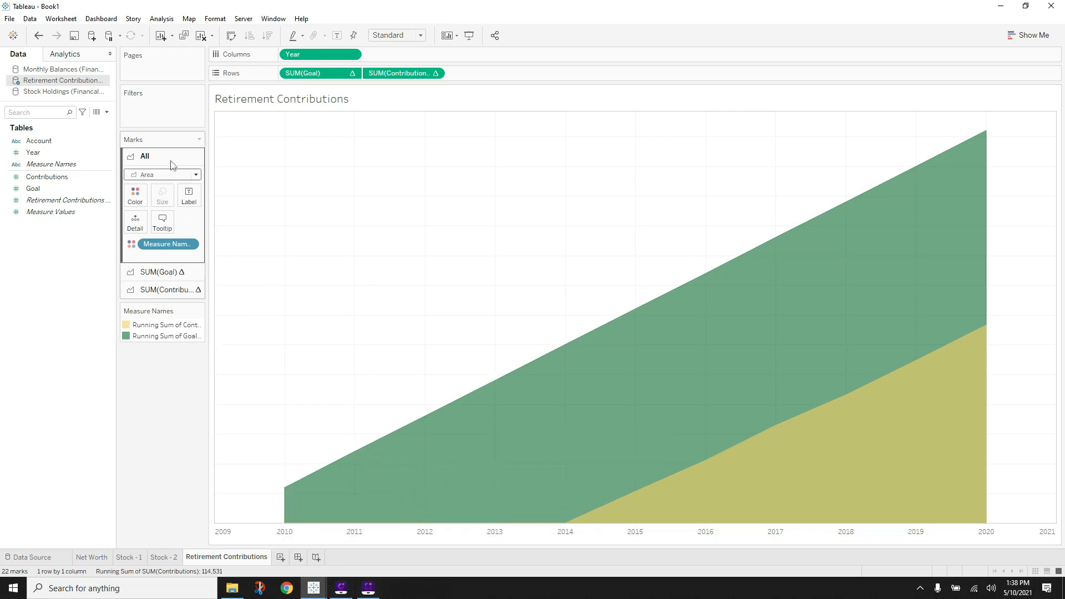
- Strip the default Year, Goal and Contributions tooltip labels, labelling the values 'Goal:' and 'Actual:'
click(164, 225)
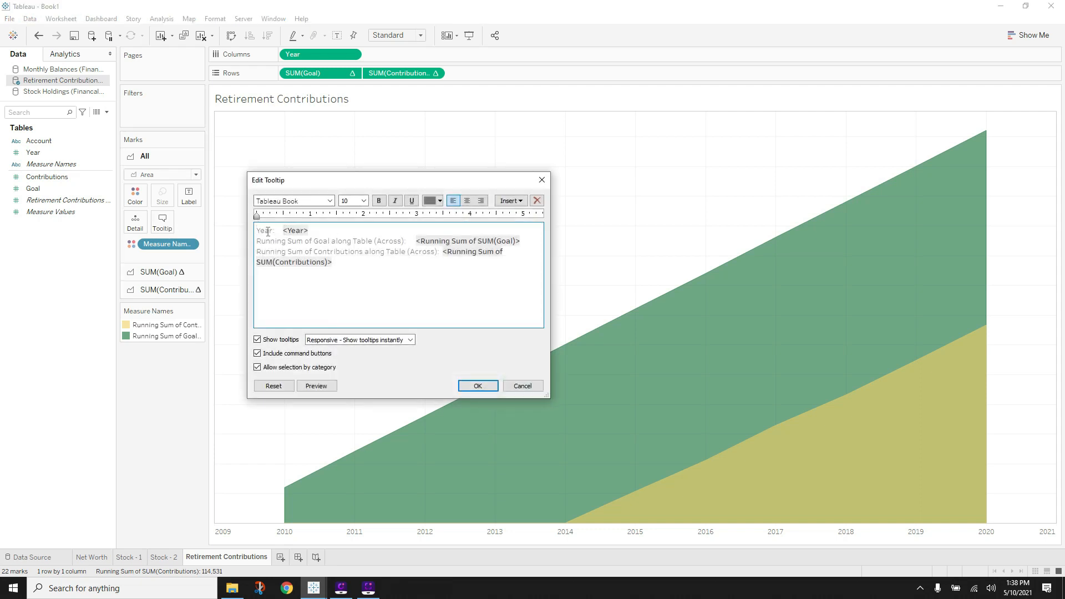
key(Delete)
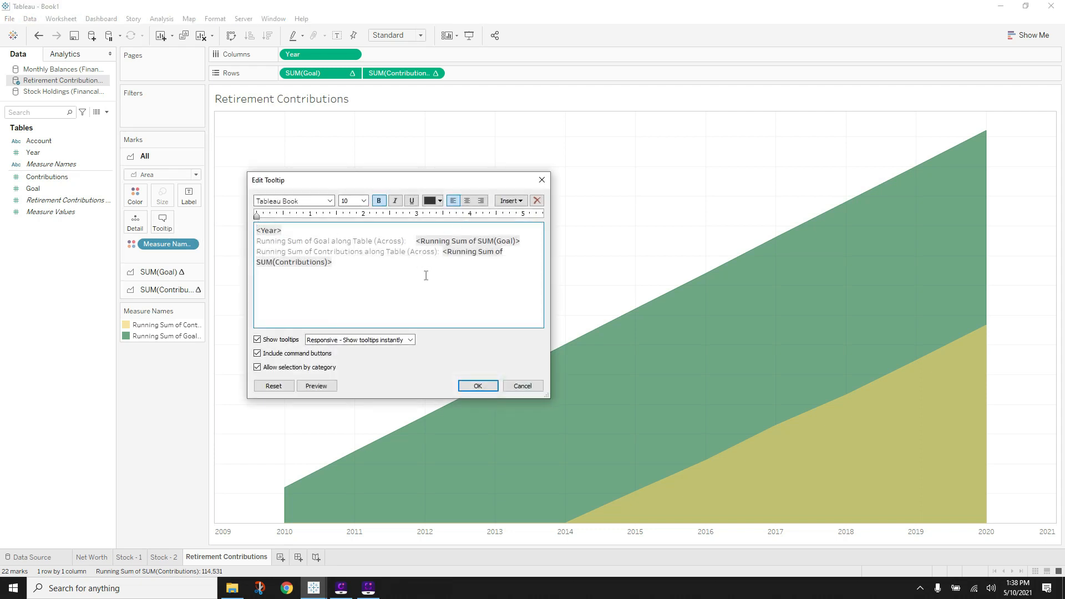
drag(416, 240, 258, 244)
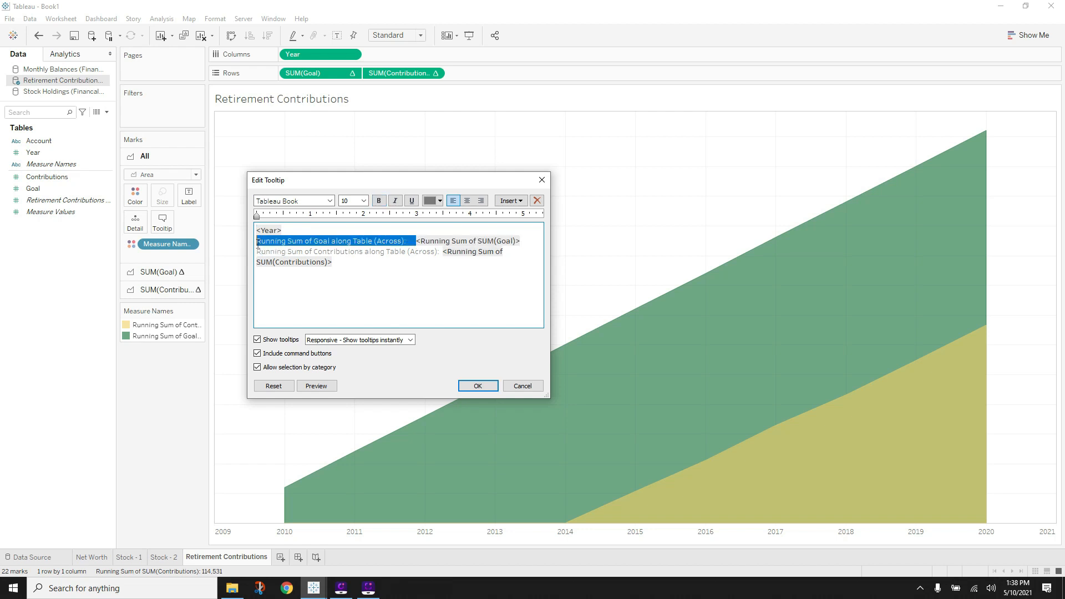
key(Delete)
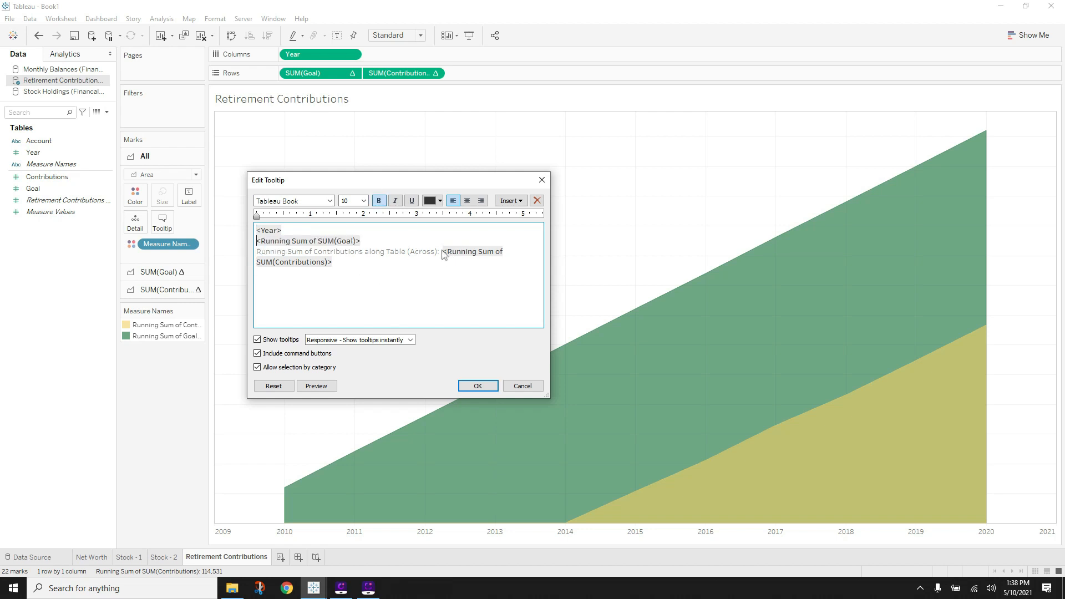
drag(367, 253, 236, 253)
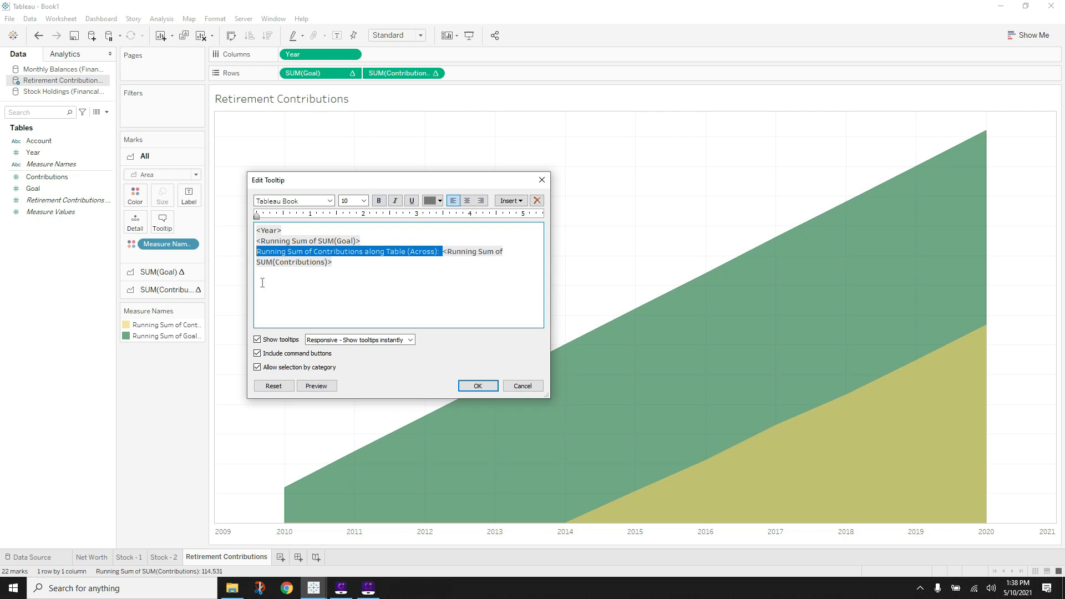
key(Delete)
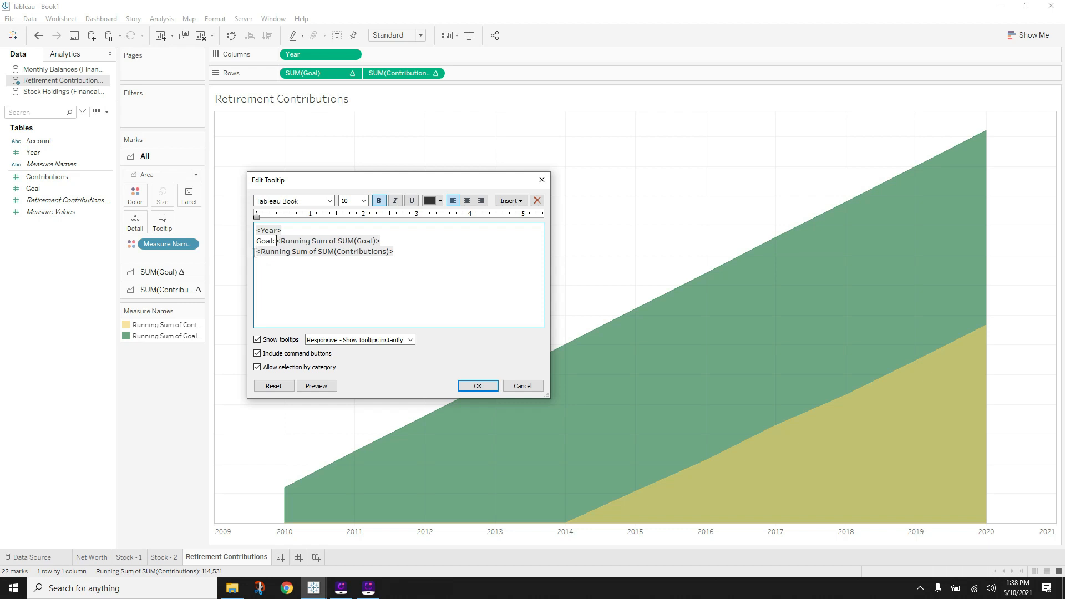
text(Actual)
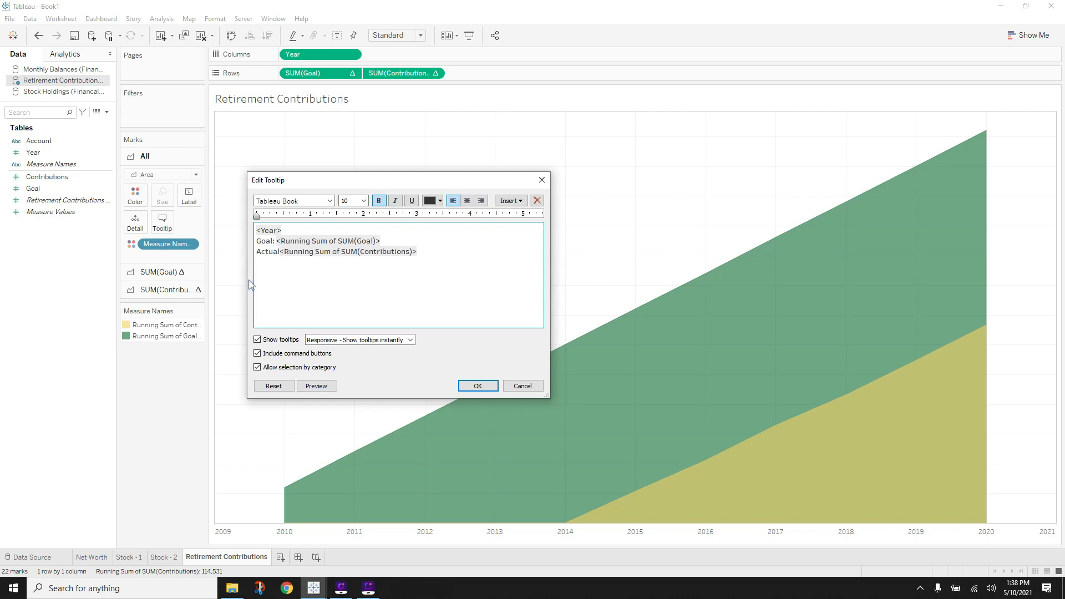
text(:)
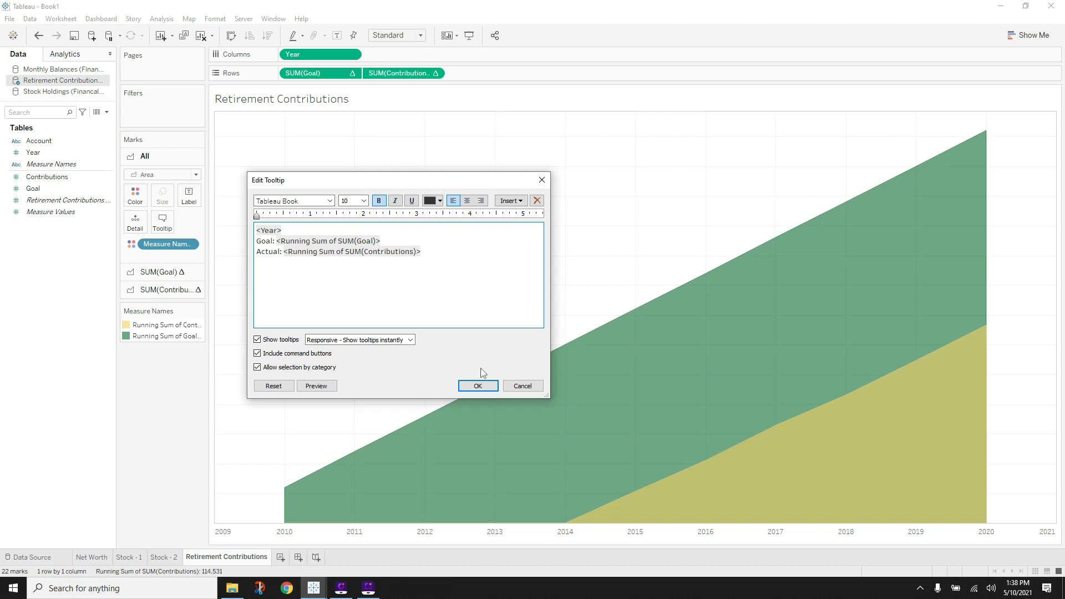
click(478, 386)
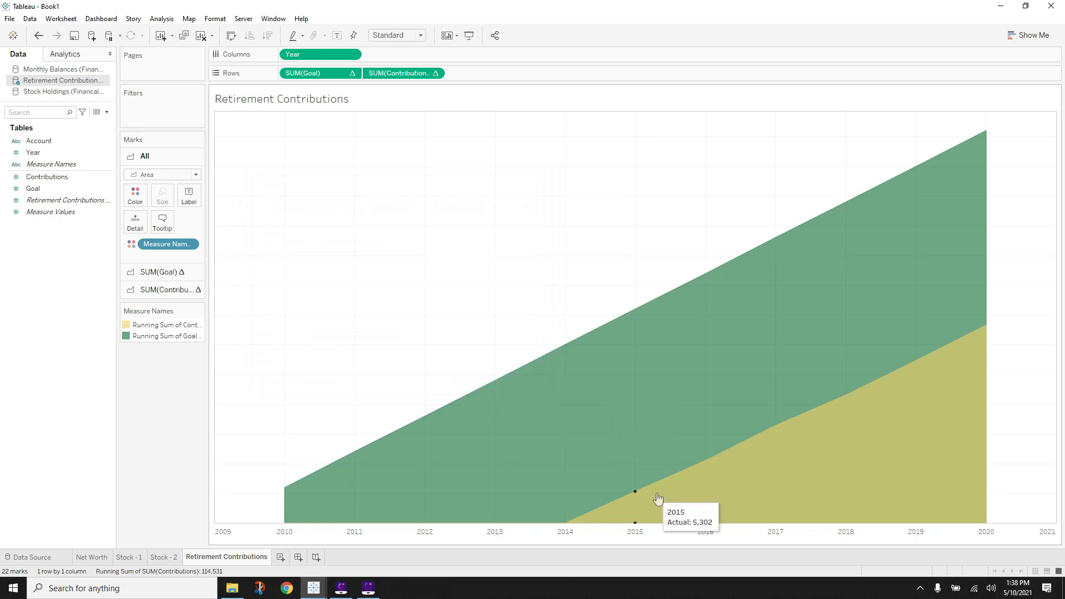
- Format Running Sum of Contributions as custom currency with 0 decimals
right_click(336, 239)
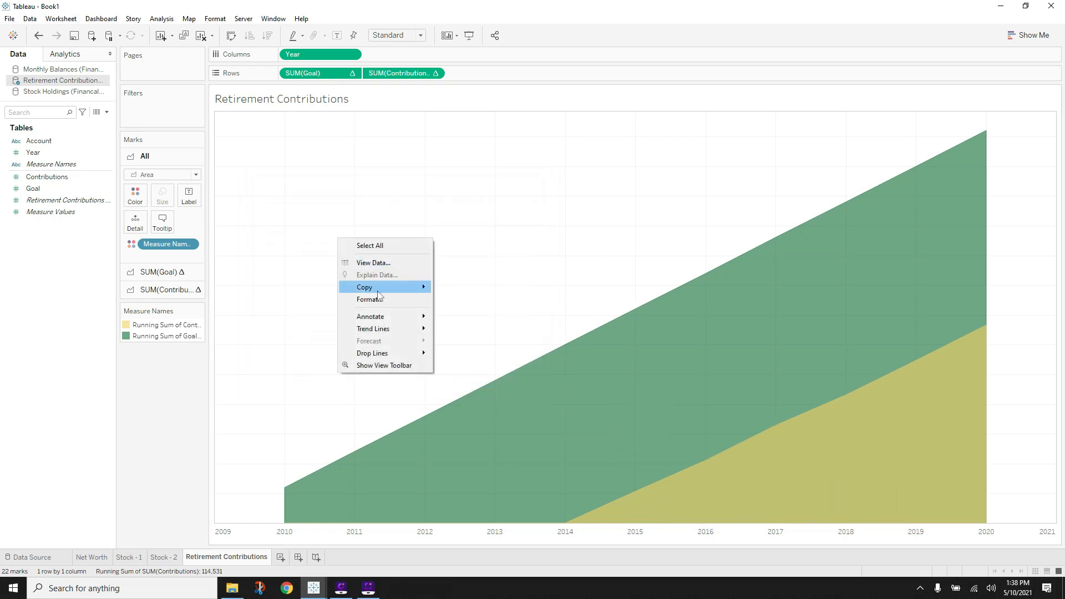
click(360, 295)
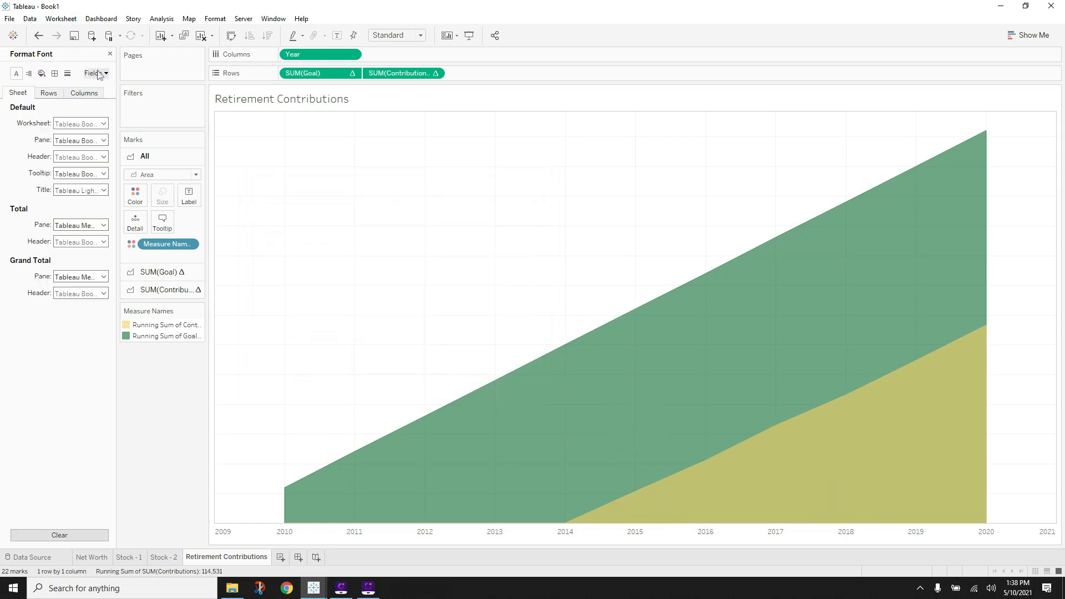
click(98, 74)
click(126, 100)
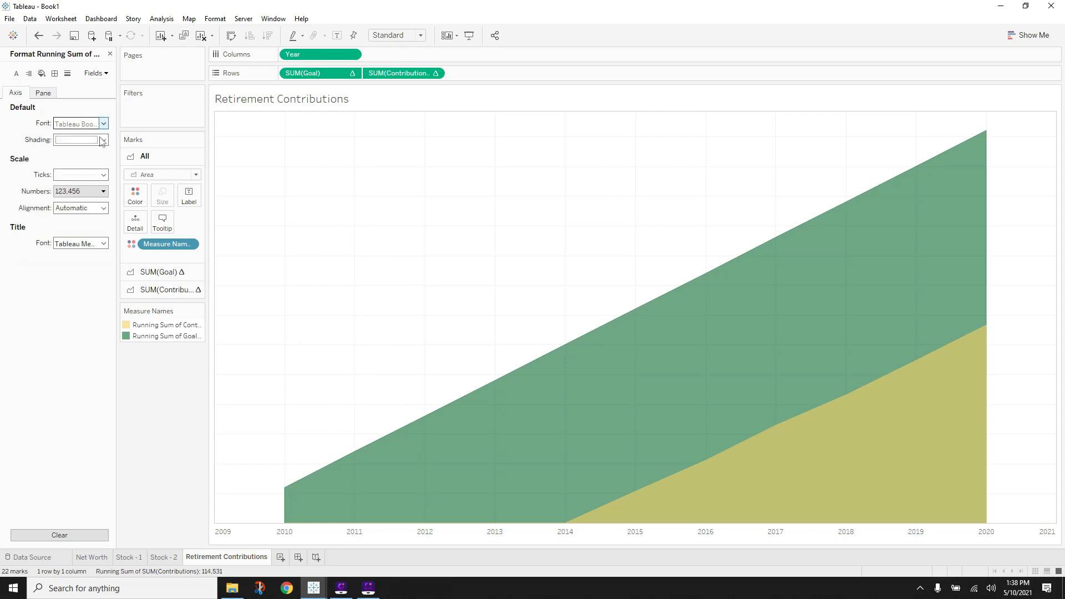
click(47, 92)
click(103, 156)
click(87, 206)
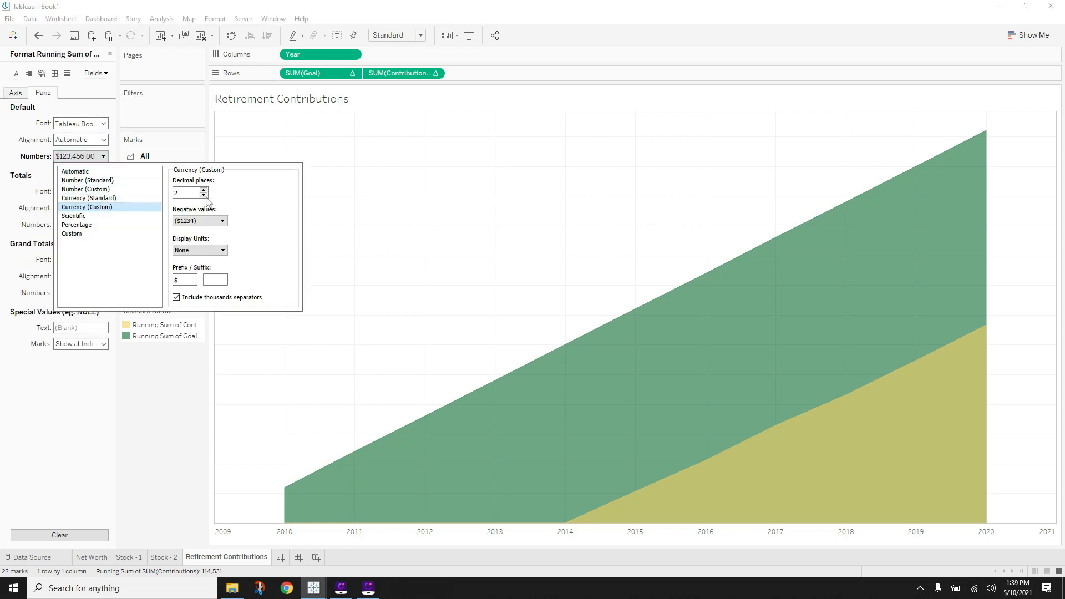
click(95, 103)
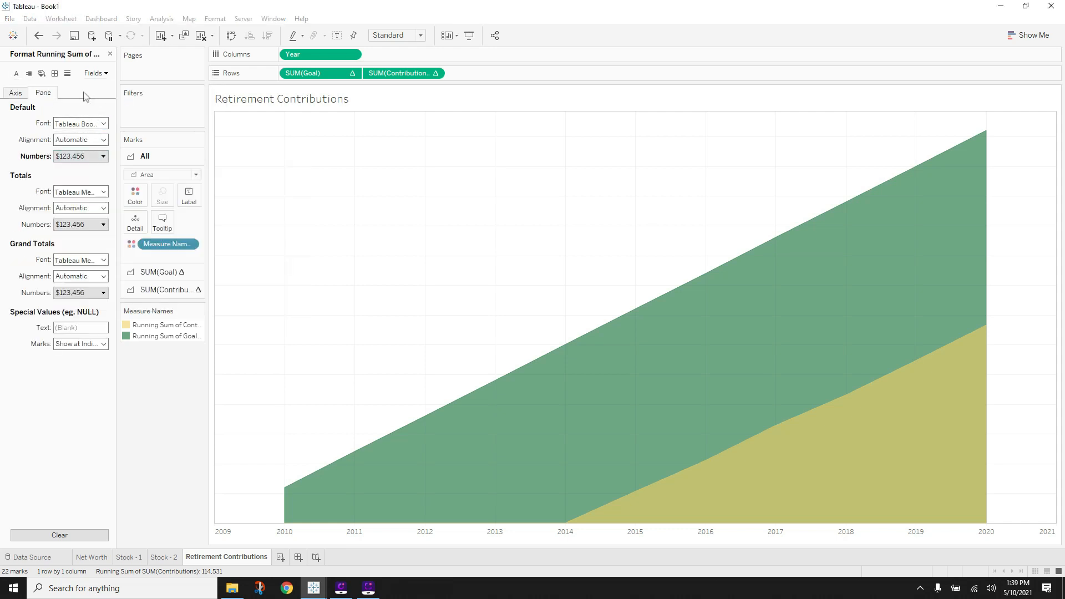
- Format Running Sum of Goal as custom currency with 0 decimals
click(96, 73)
click(119, 107)
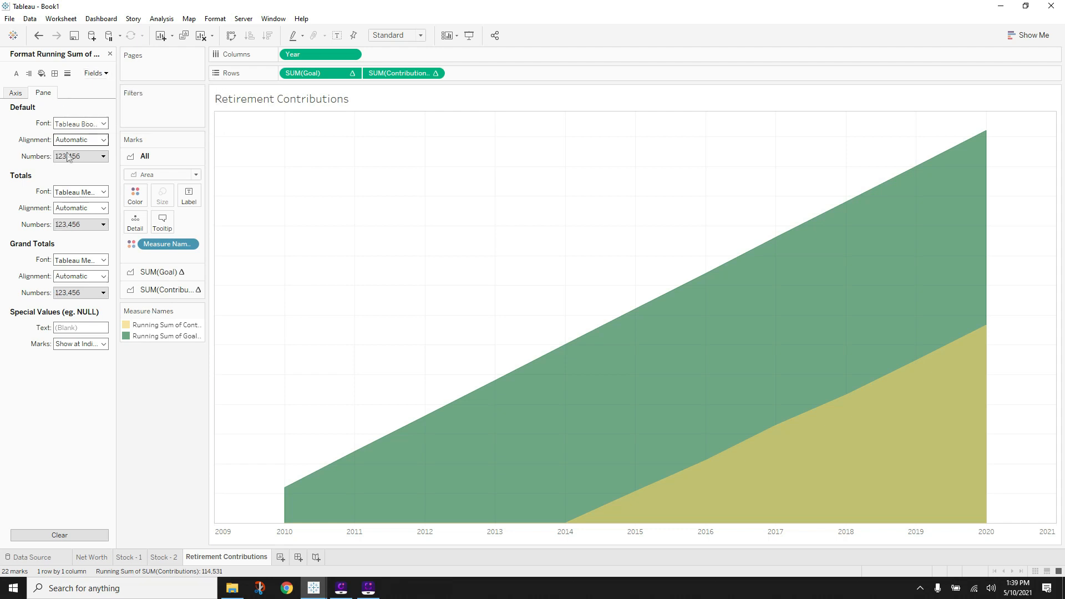
click(69, 158)
click(86, 207)
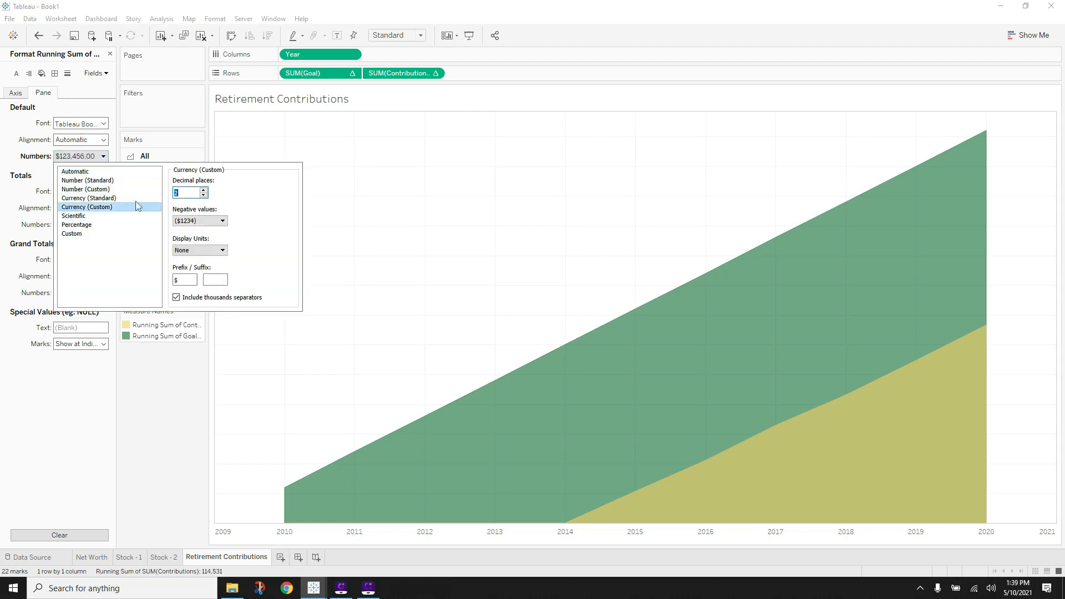
click(172, 389)
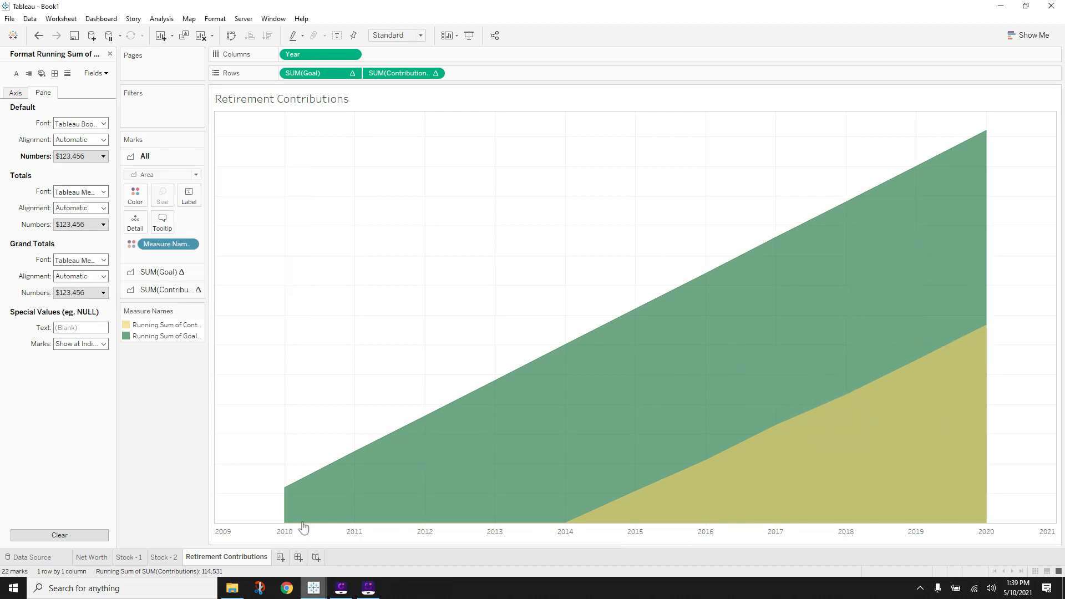
click(317, 591)
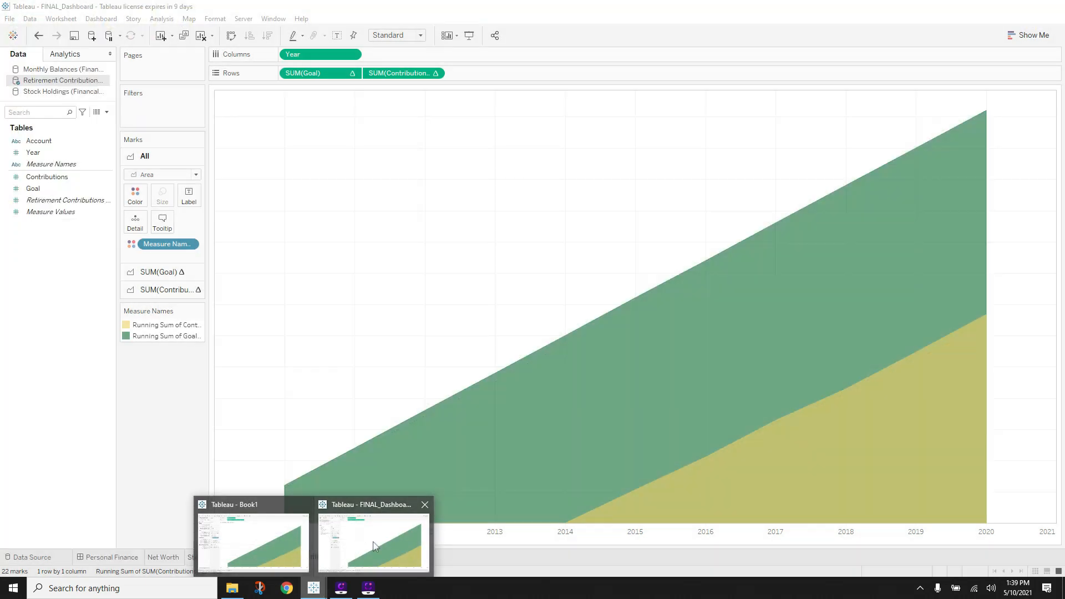
- View the Personal Finance dashboard in FINAL_Dashboard, then return to Book1
click(371, 546)
click(109, 557)
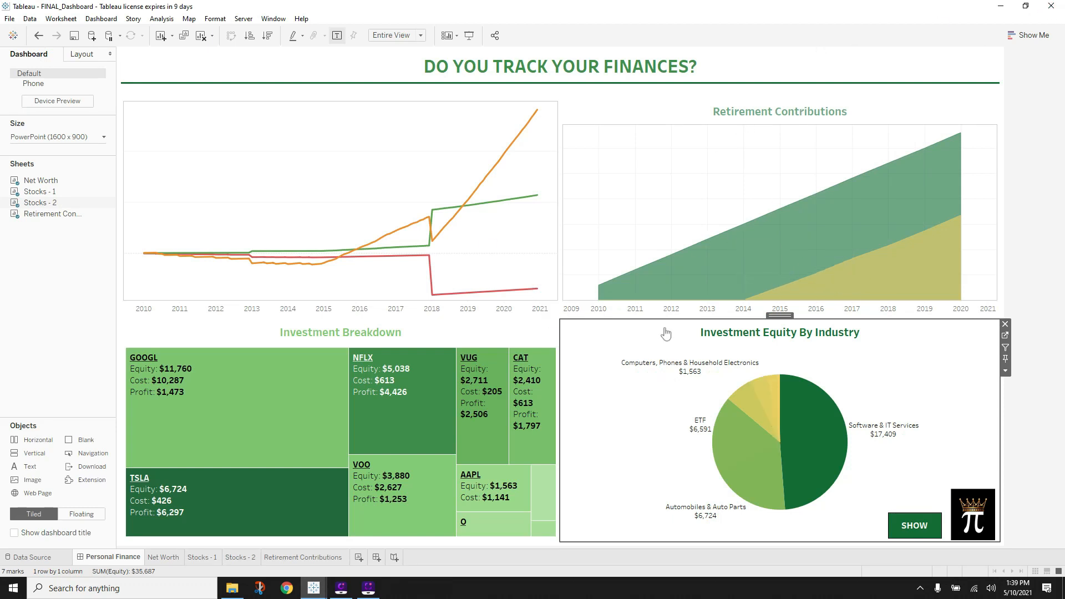
click(313, 590)
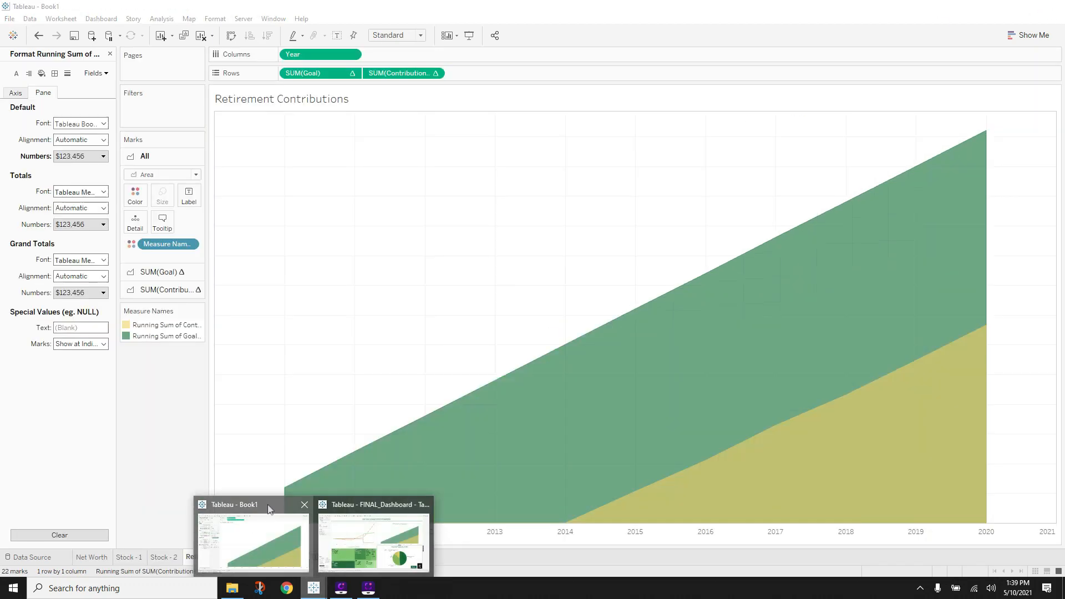
click(253, 541)
- Centre the Retirement Contributions title and set its font to Tableau Bold
double_click(302, 100)
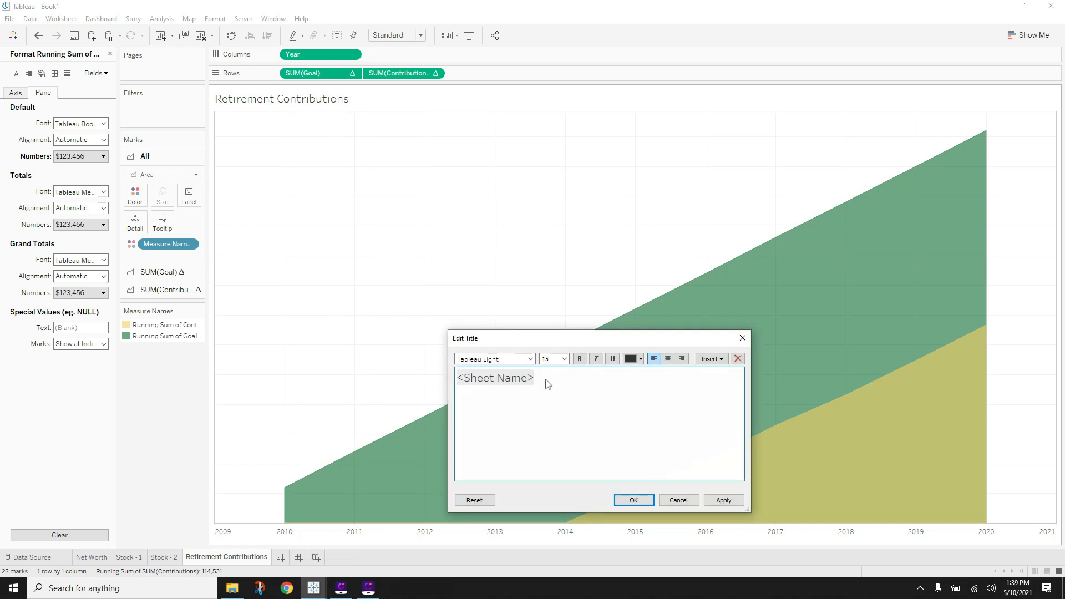
drag(547, 383, 441, 383)
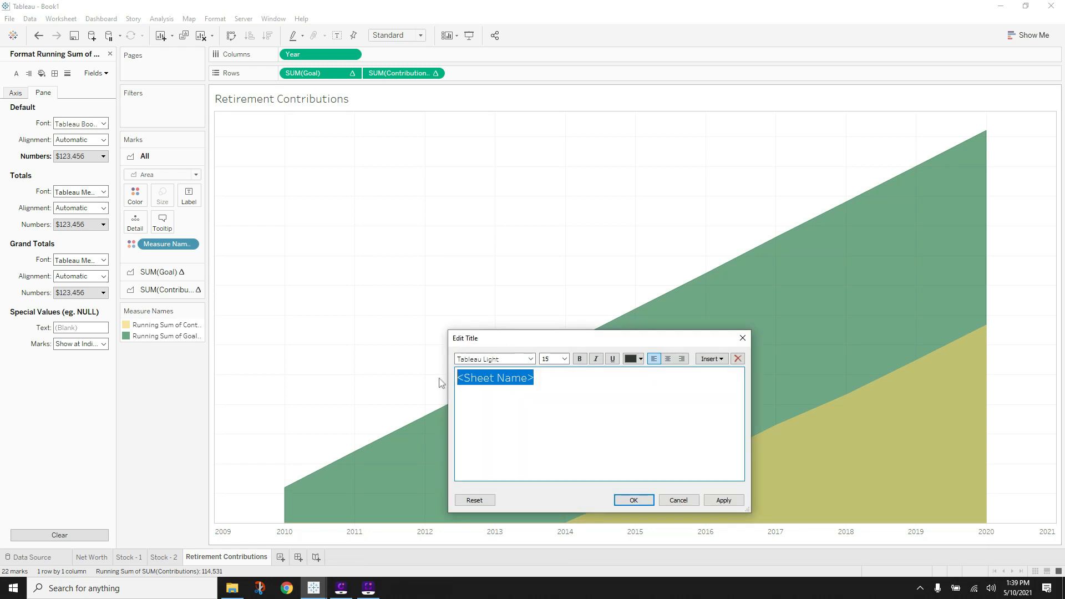
click(668, 360)
click(531, 360)
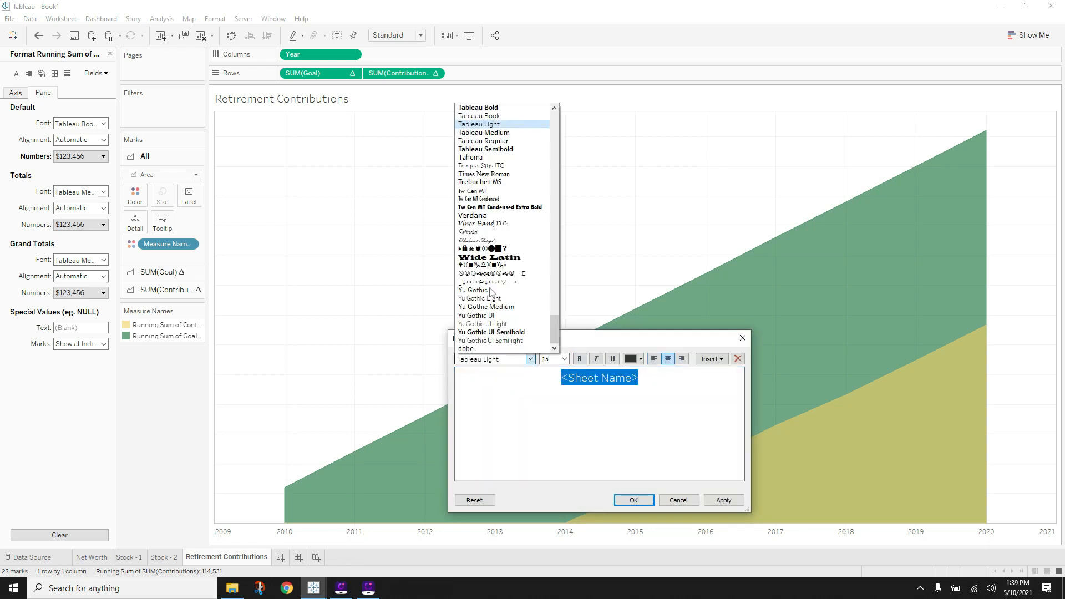
click(488, 111)
- Colour the title with green sampled from the chart, then open the Net Worth sheet
click(642, 359)
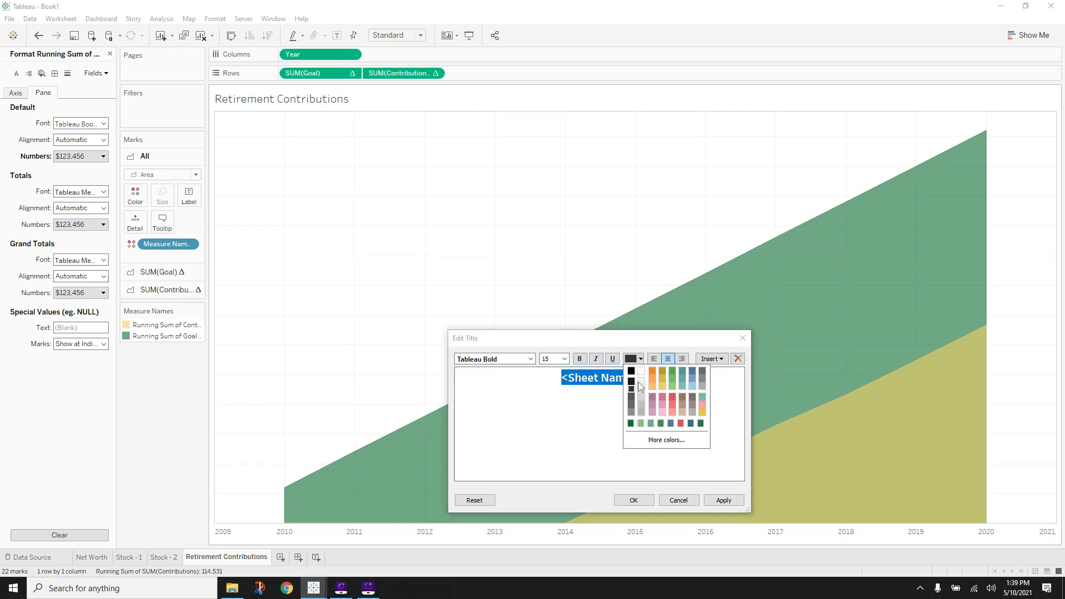
click(646, 434)
click(524, 429)
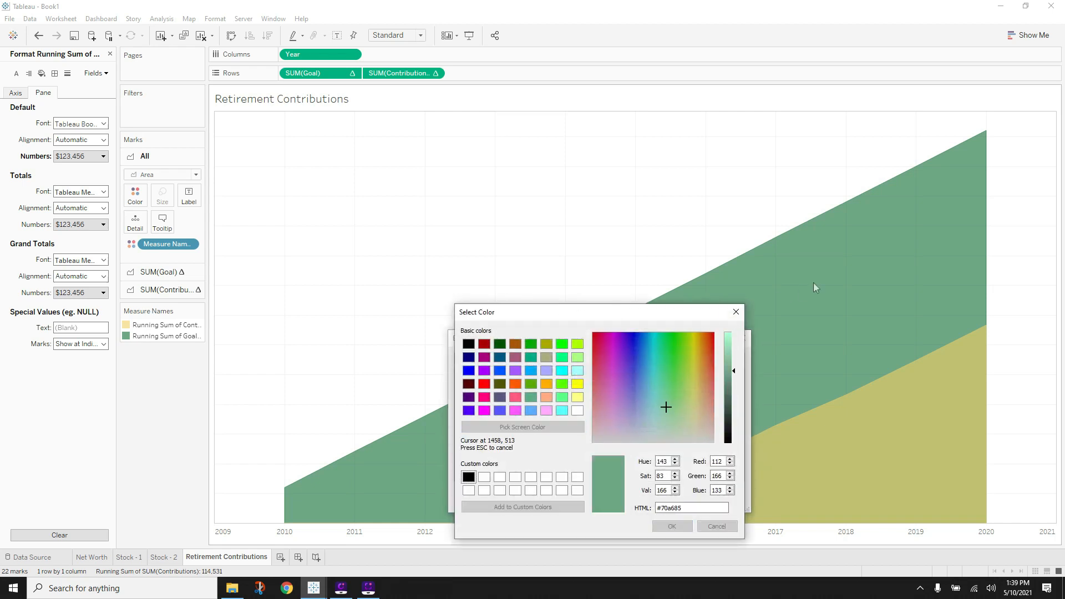
click(812, 281)
click(671, 526)
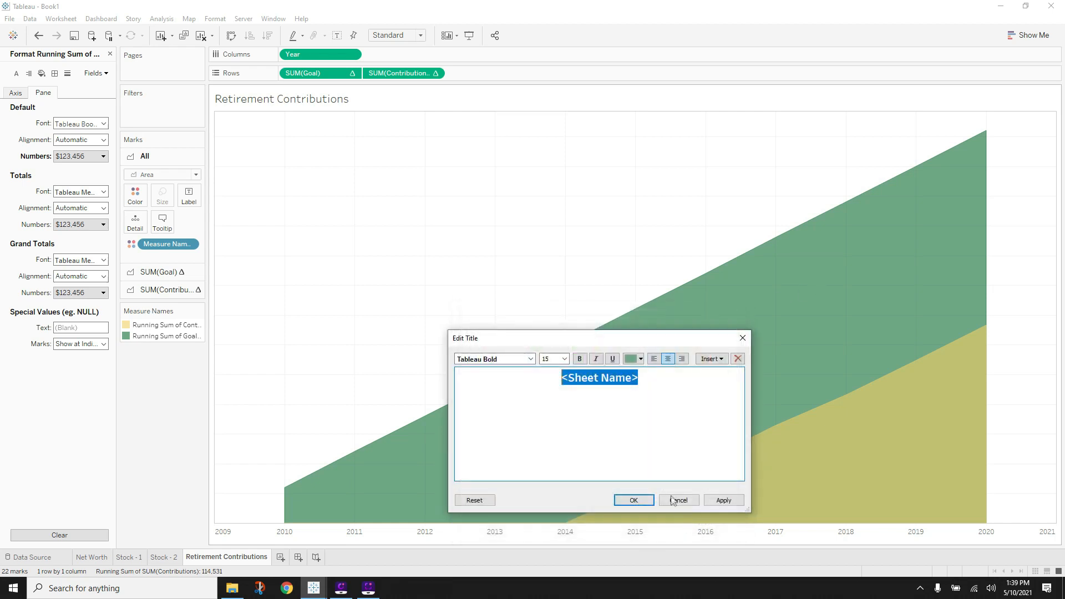
click(633, 500)
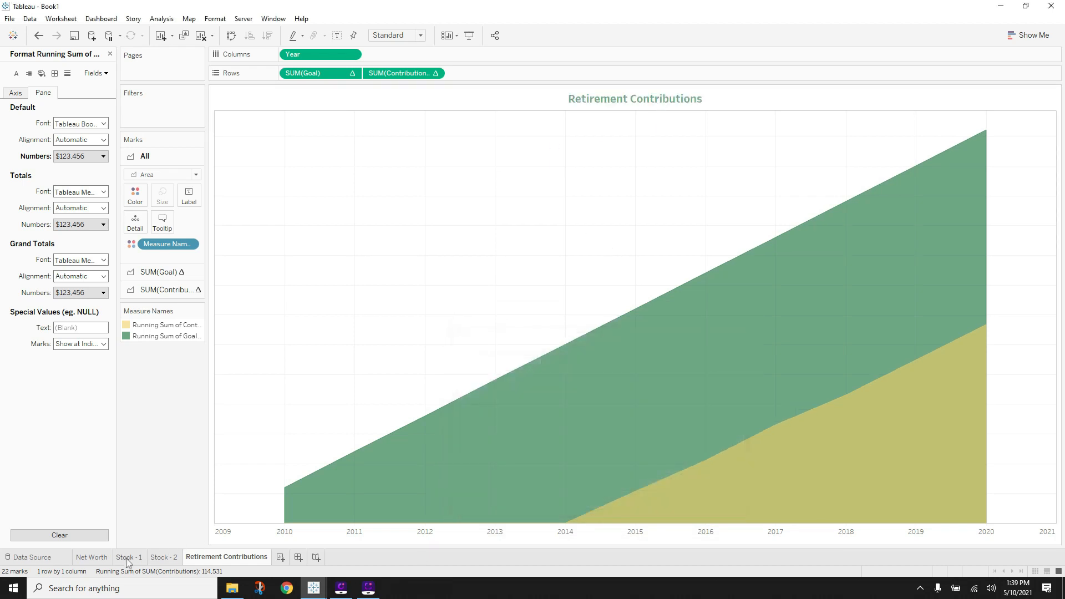
click(128, 558)
click(92, 556)
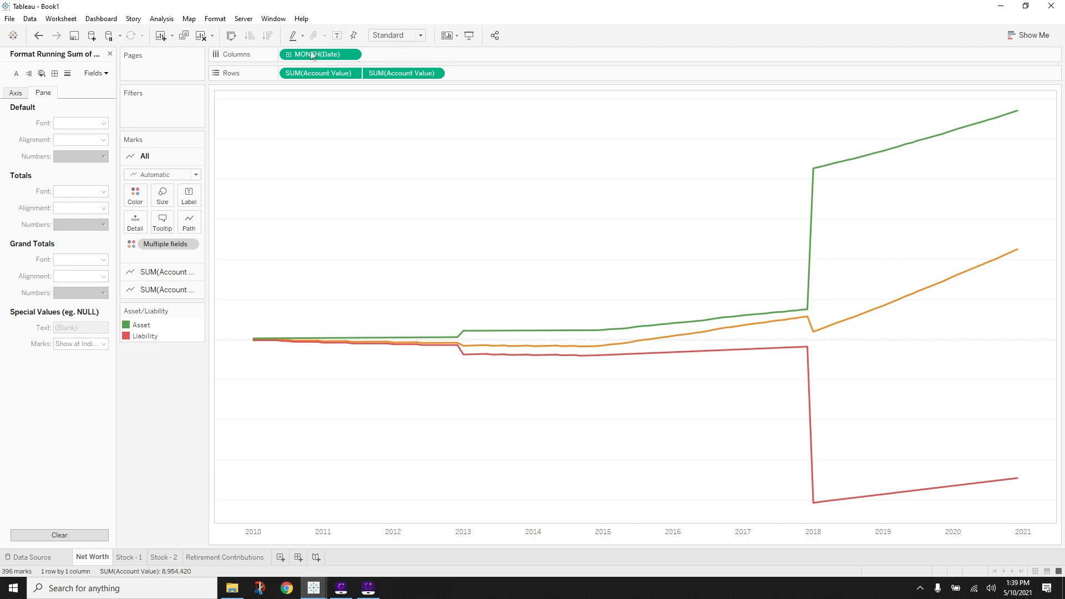
right_click(280, 92)
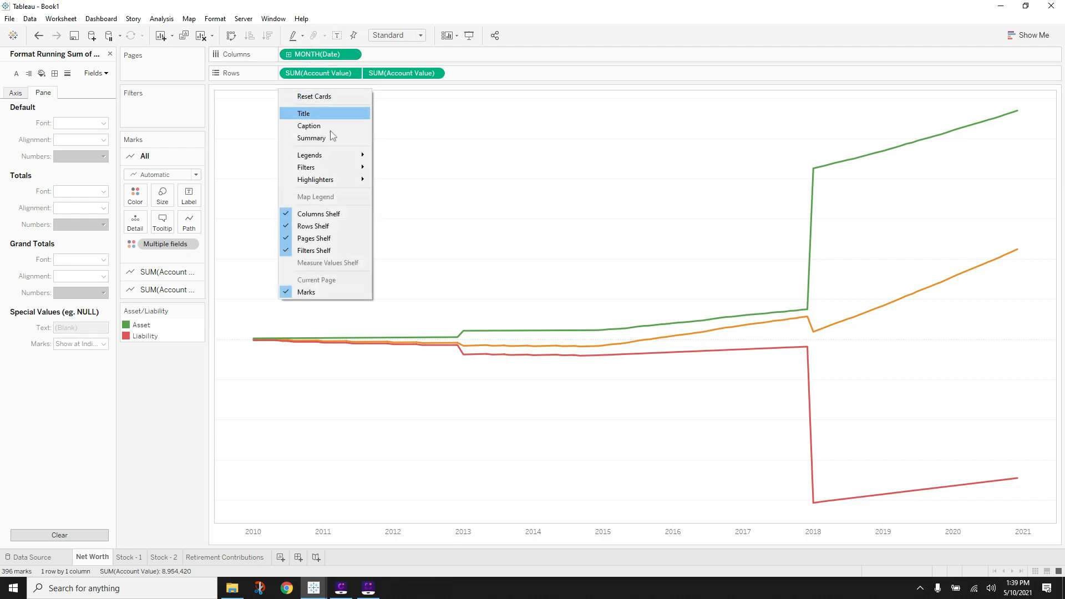
click(323, 113)
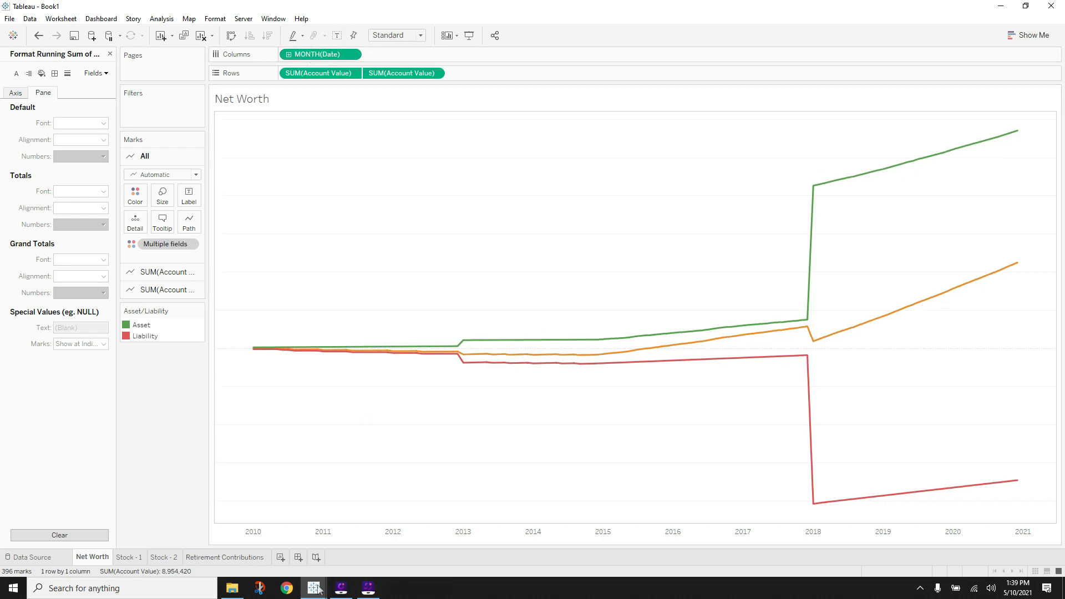
mouse_move(321, 593)
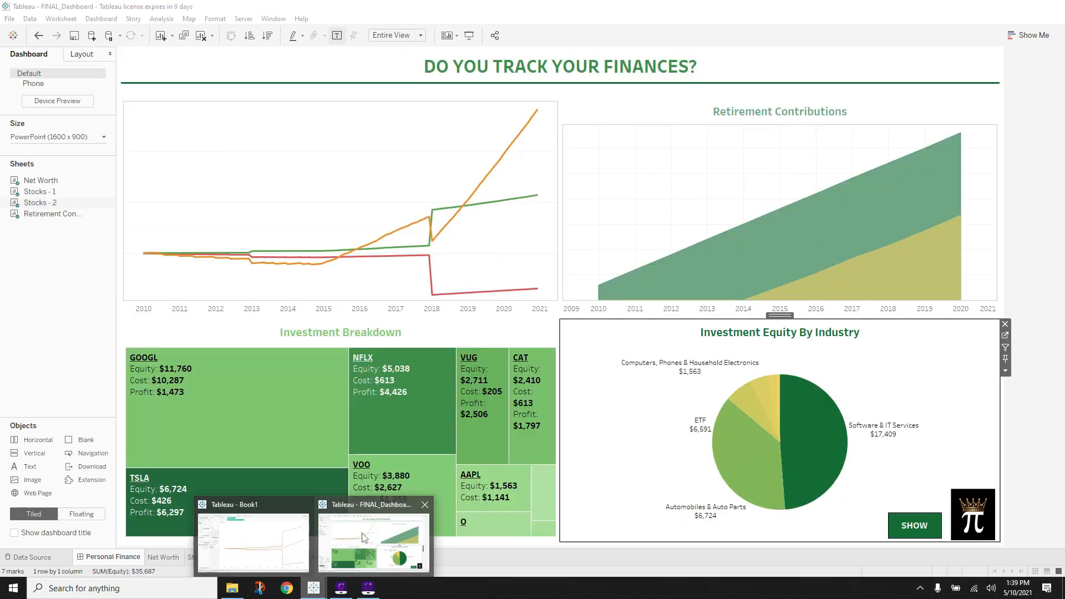
click(363, 537)
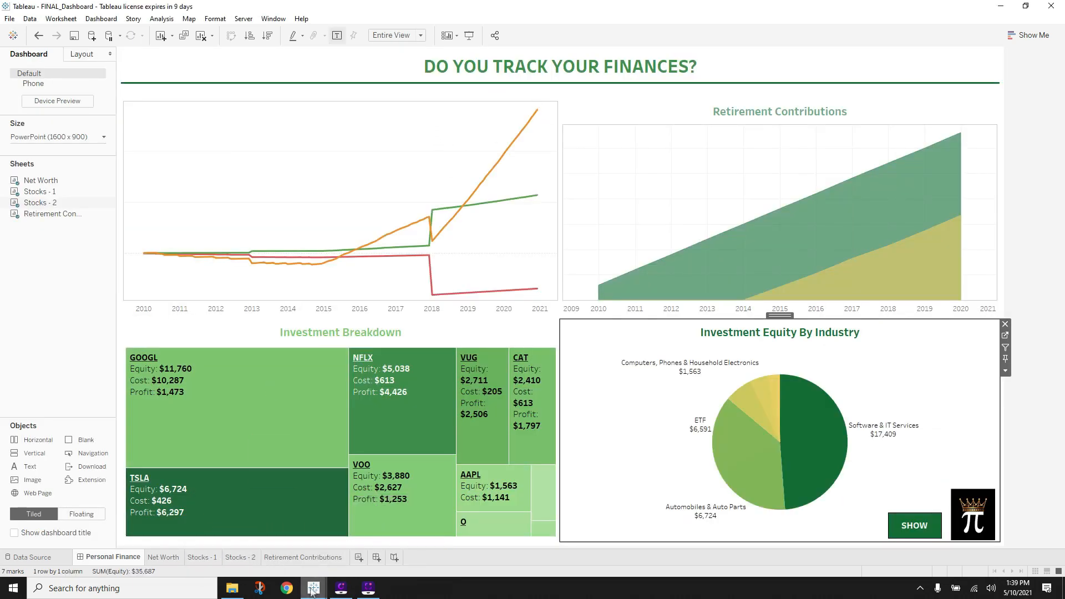
mouse_move(314, 589)
click(266, 546)
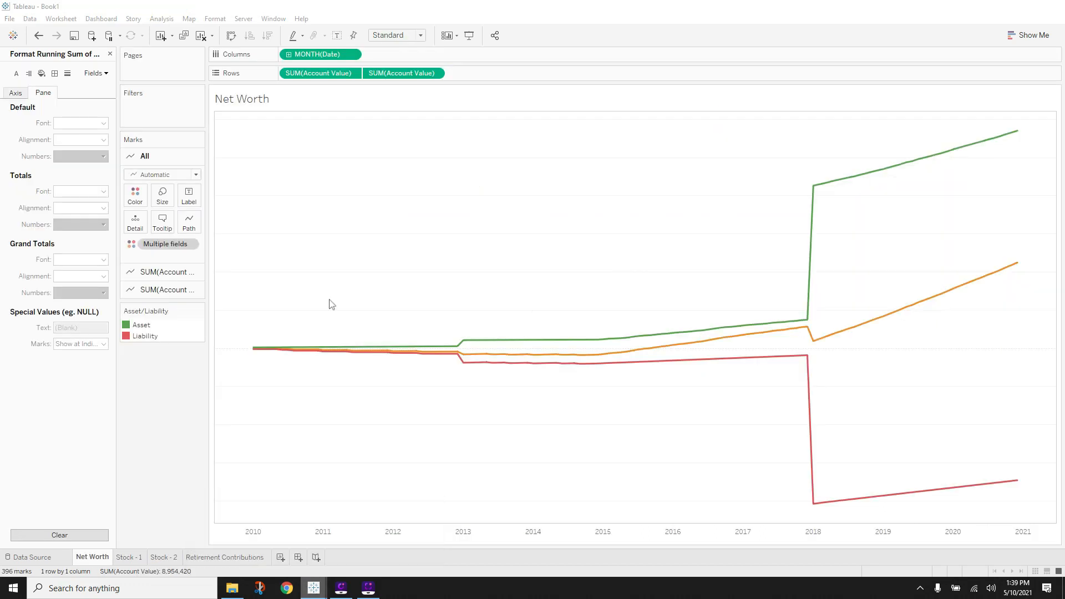
right_click(322, 108)
click(340, 139)
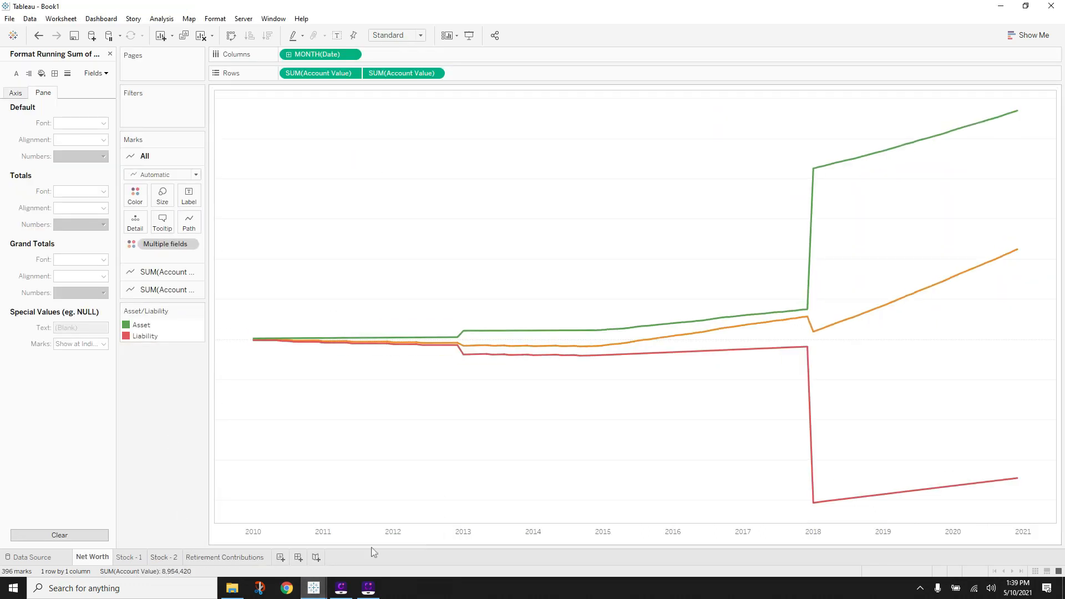
- Create a new dashboard named 'Personal Finance' as the first sheet tab
click(298, 558)
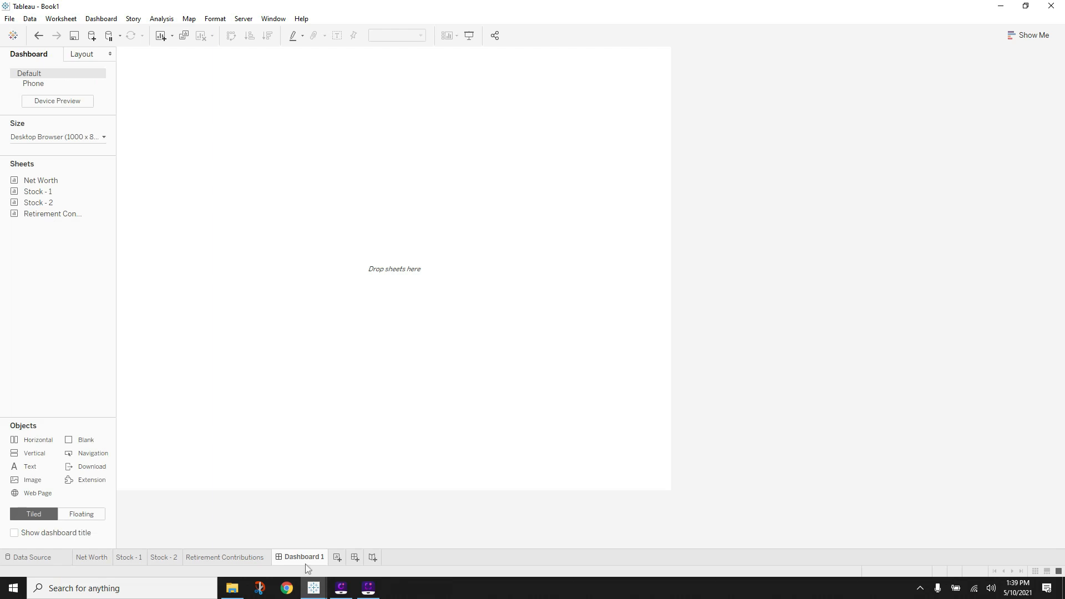
drag(111, 557, 87, 561)
double_click(103, 554)
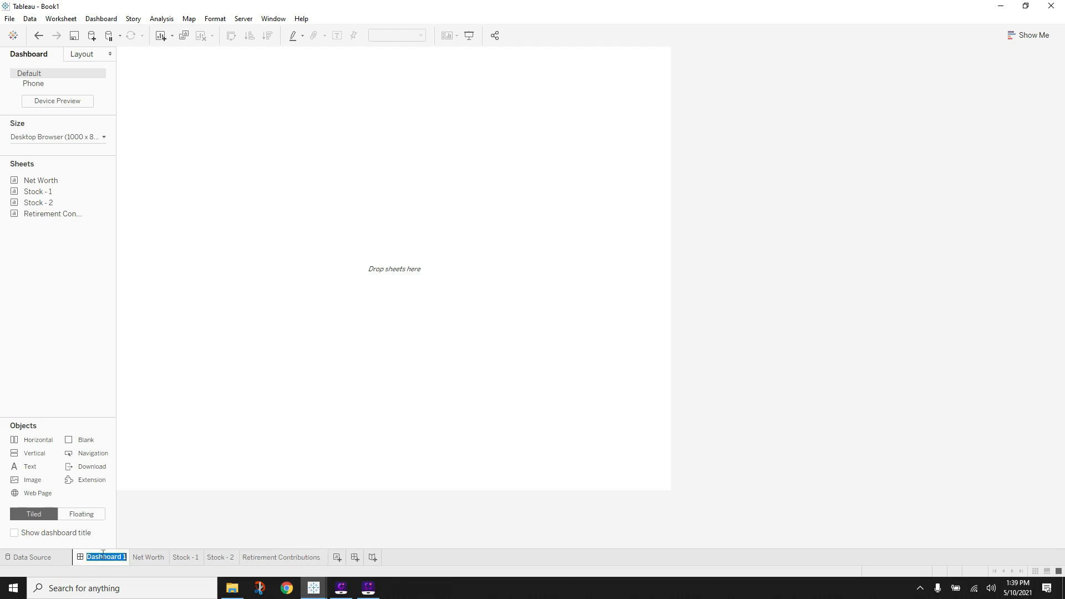
text(Personal Finance)
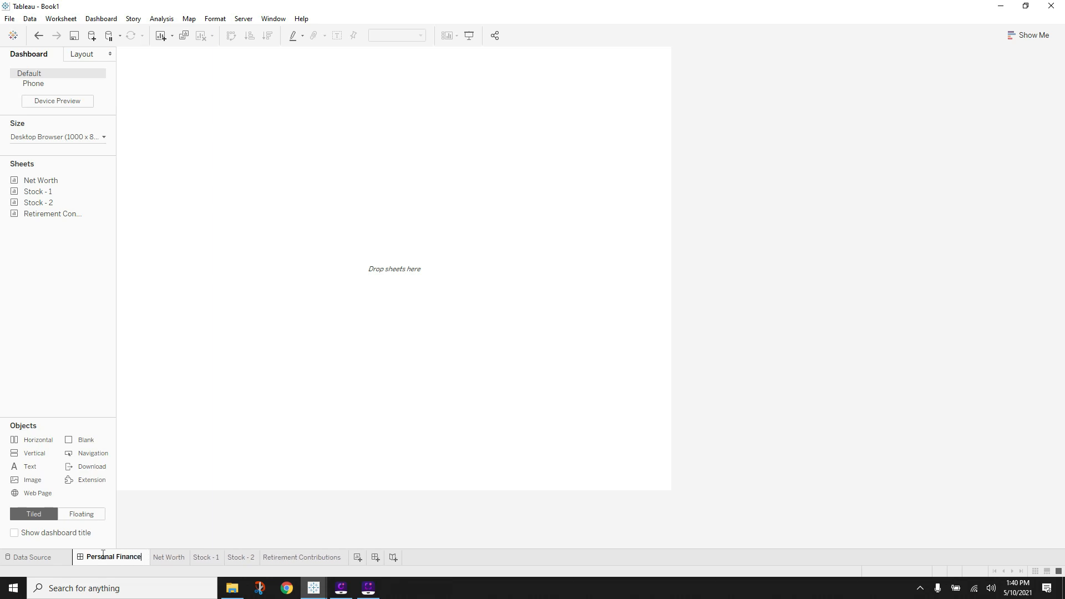
key(Return)
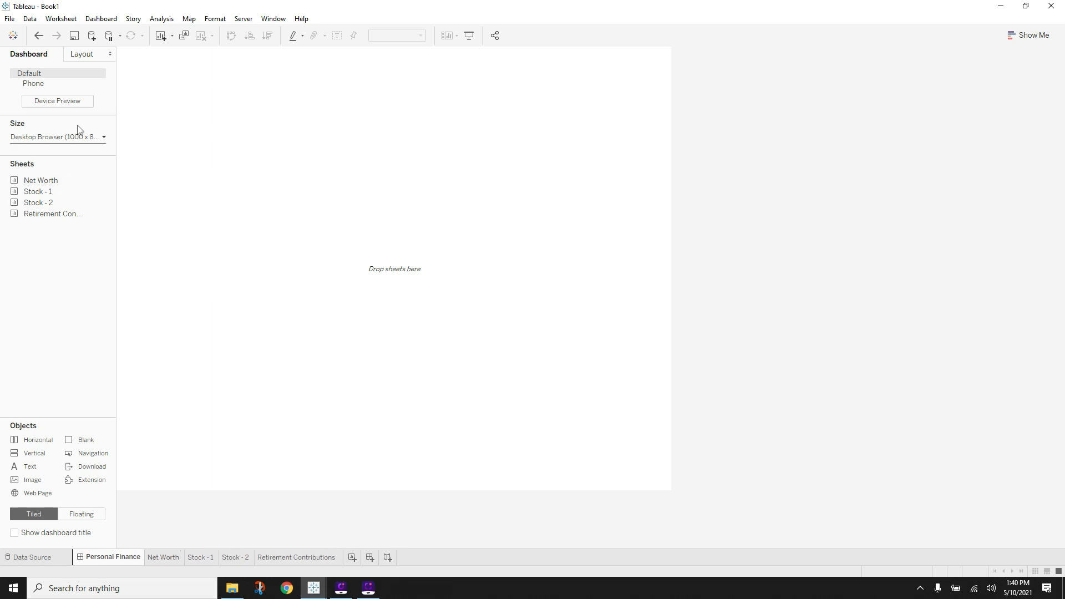
- View the finished FINAL_Dashboard for reference, then return to Book1
mouse_move(313, 587)
click(376, 541)
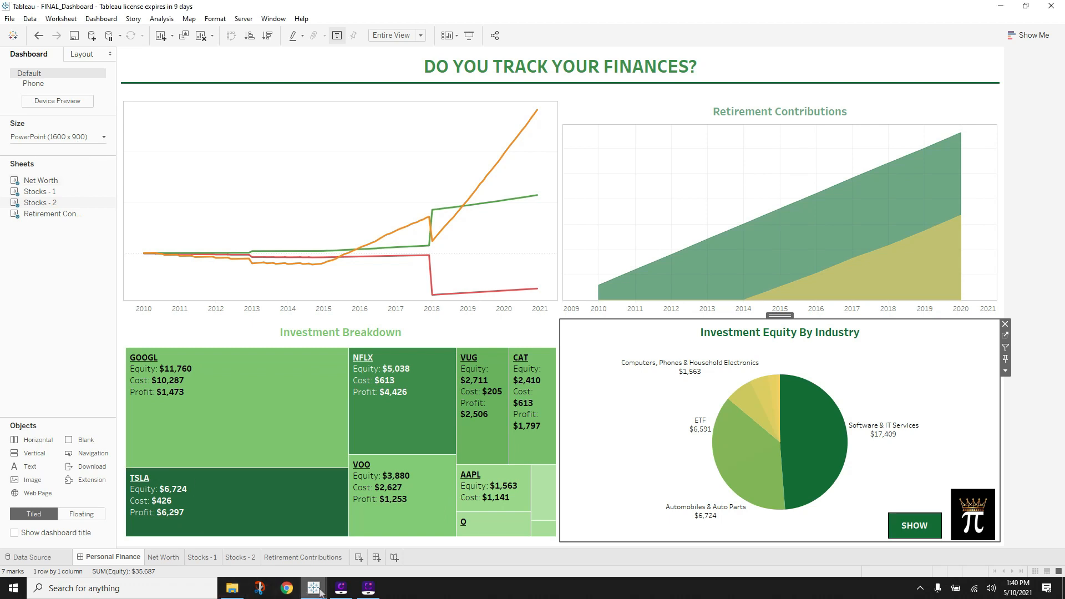
mouse_move(320, 591)
click(259, 540)
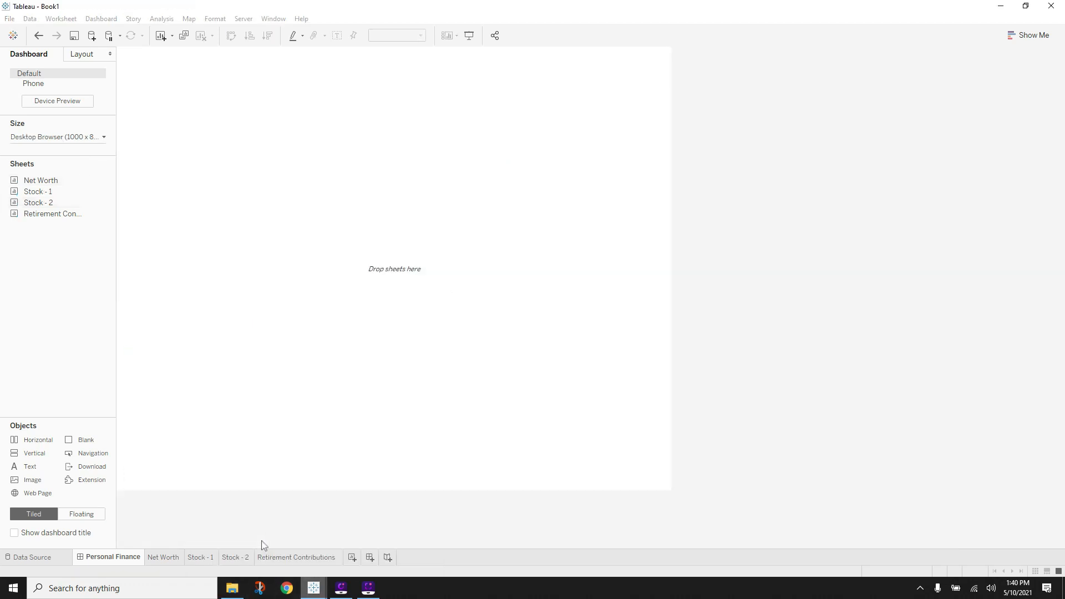
- Set the dashboard to a fixed 1600 px width and 900 px height
click(54, 139)
click(41, 203)
click(28, 204)
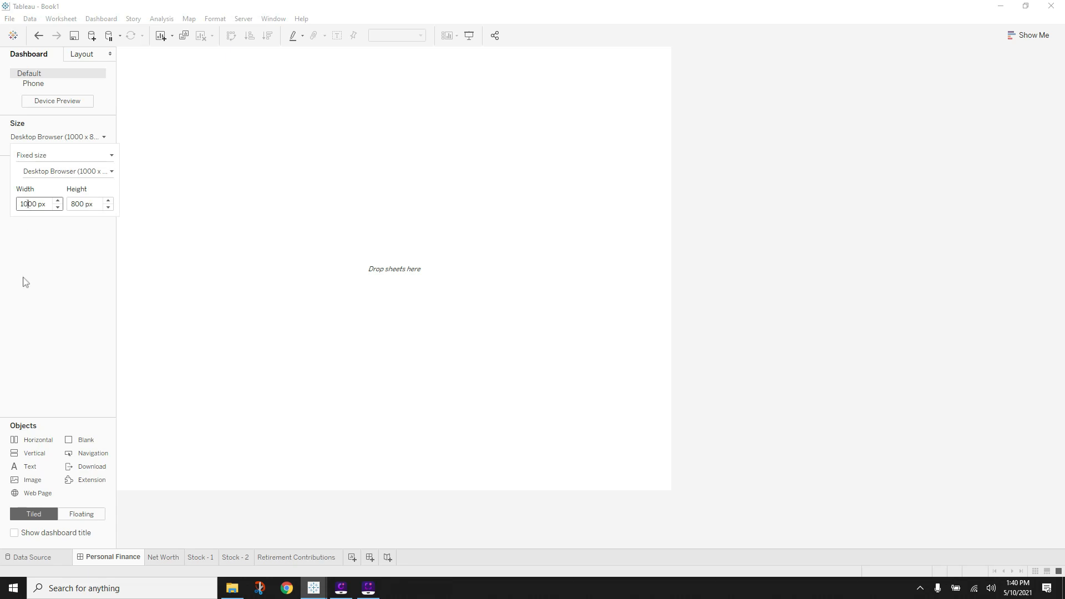
click(74, 204)
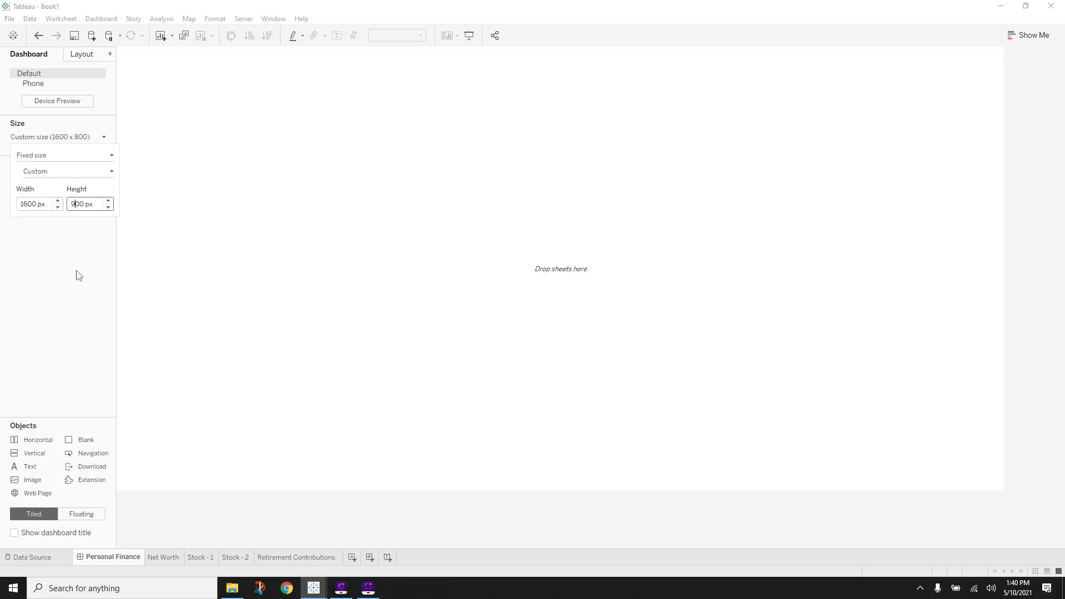
text(9)
click(78, 276)
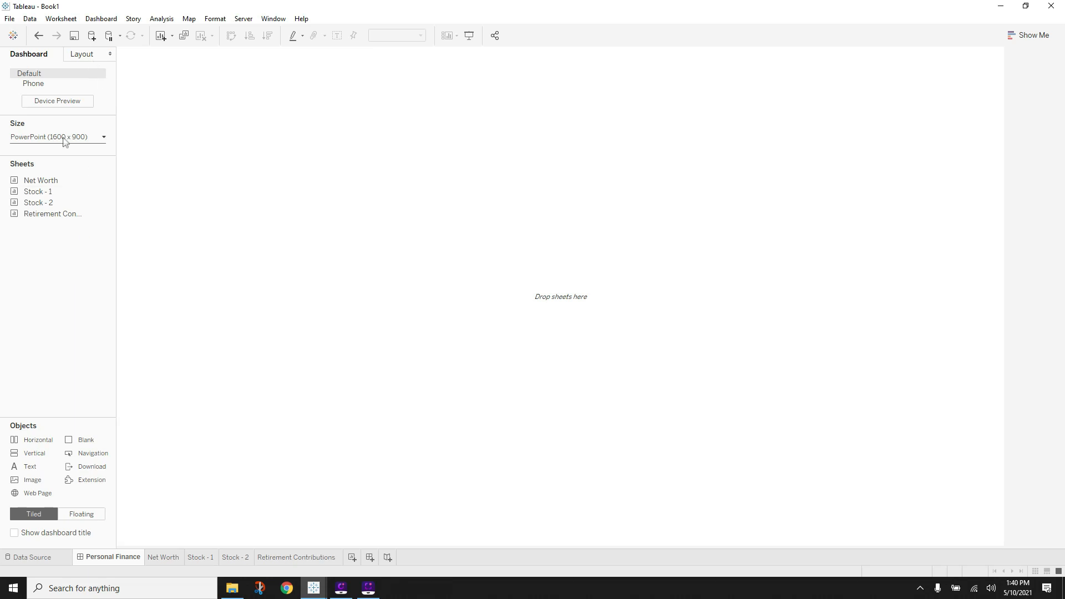
click(64, 140)
click(55, 157)
click(49, 274)
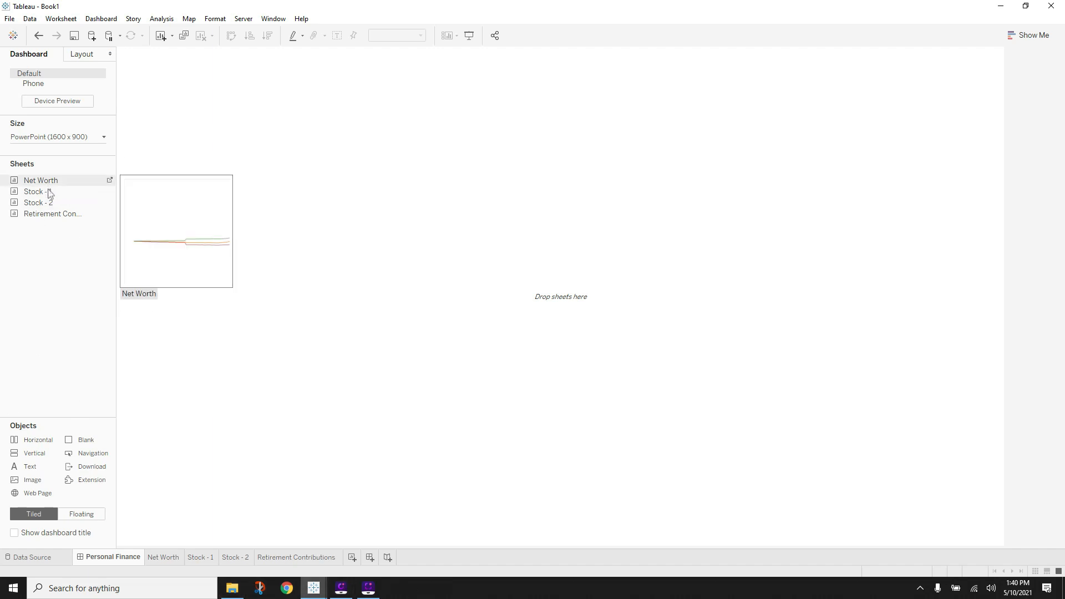
- Add vertical containers, place Net Worth at the top and remove its Asset/Liability legend
drag(37, 454, 212, 319)
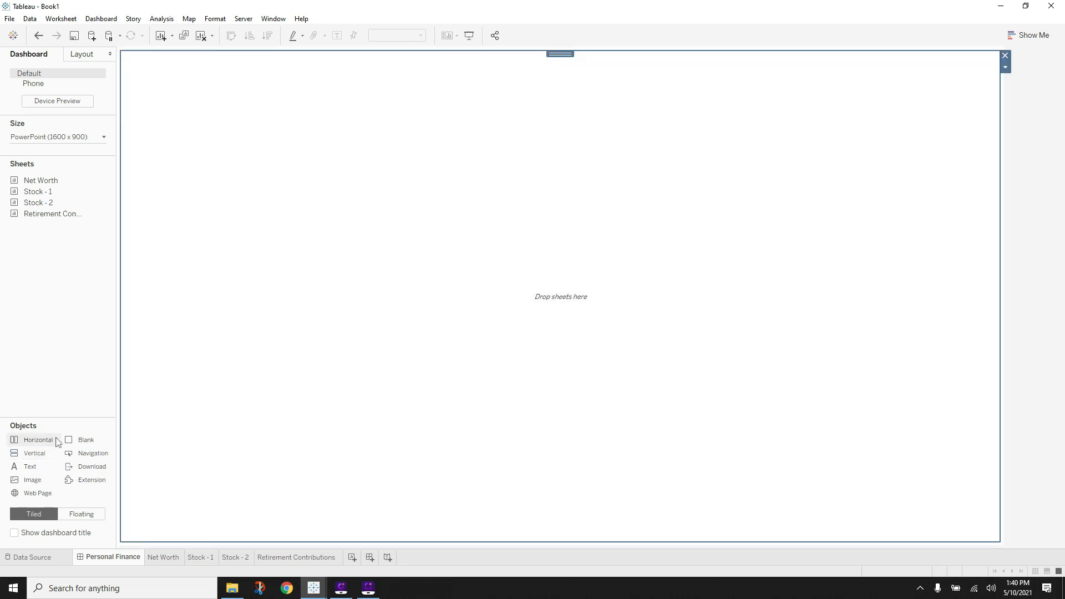
drag(36, 452, 493, 532)
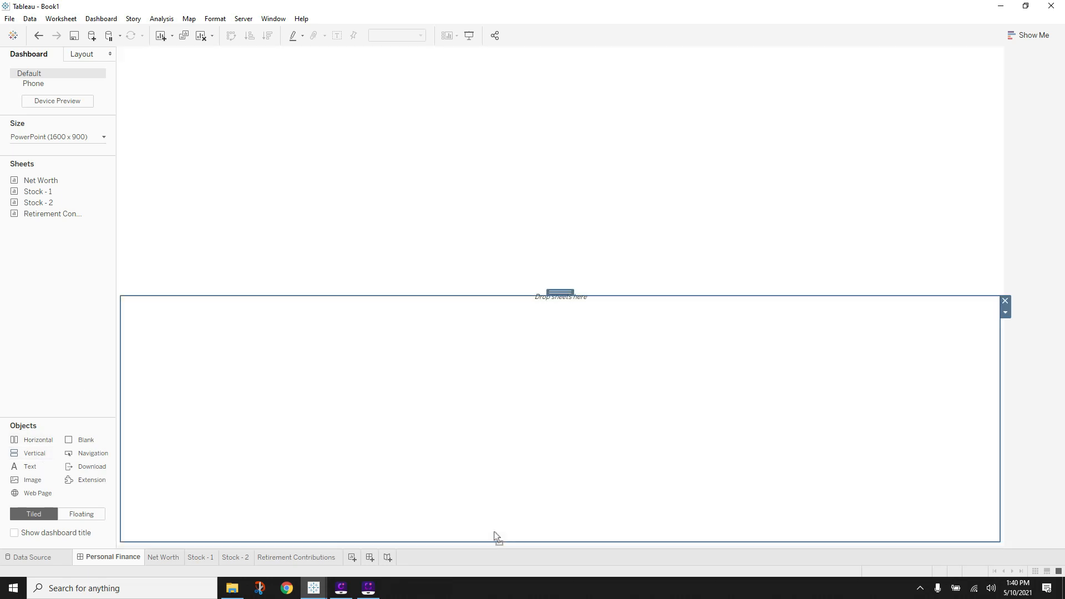
drag(51, 183, 358, 201)
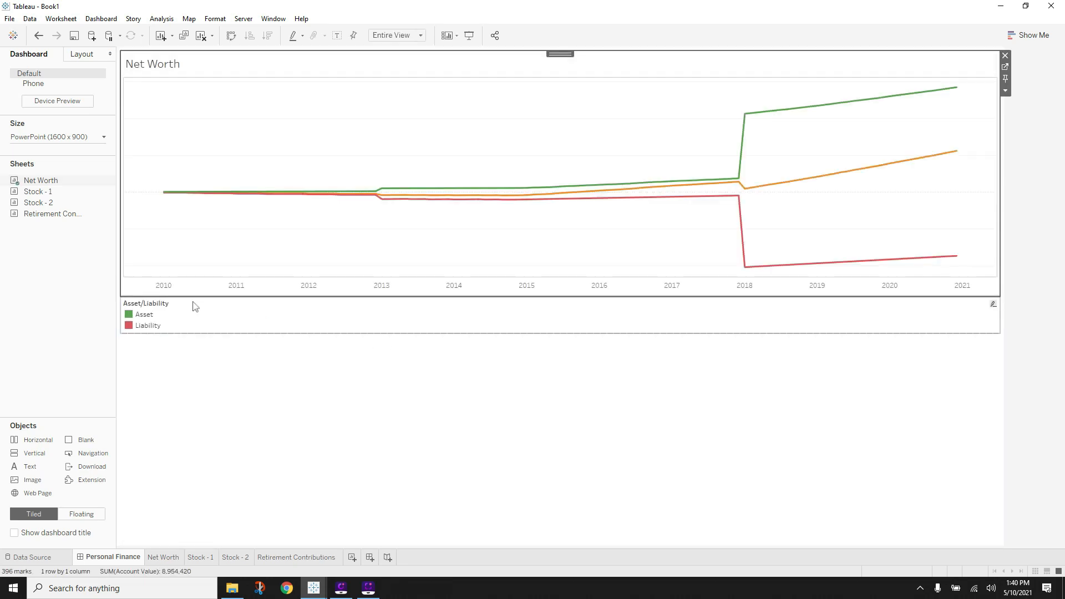
click(174, 307)
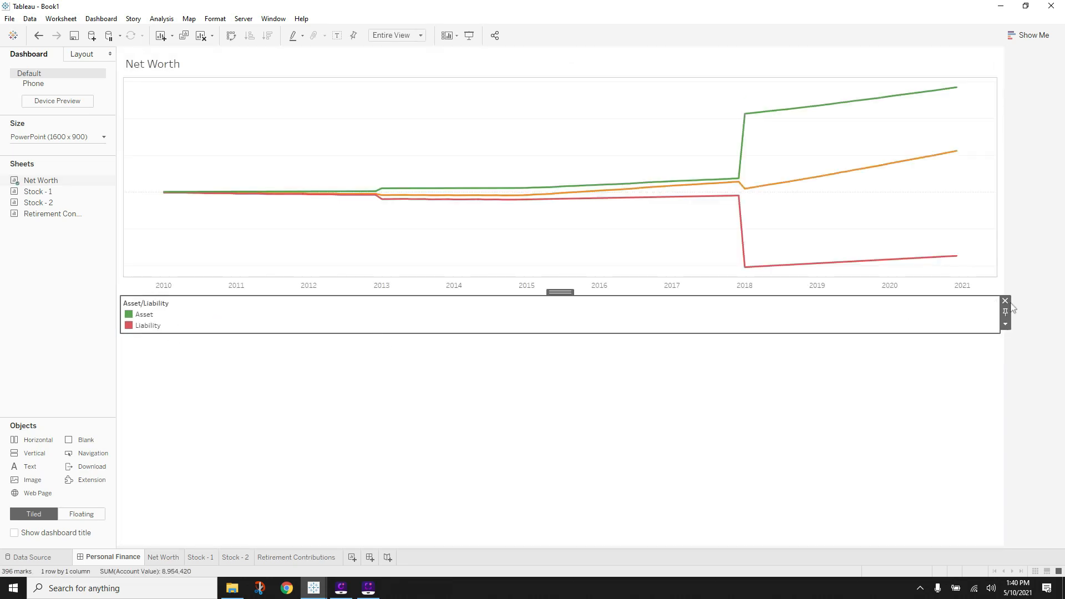
click(1004, 301)
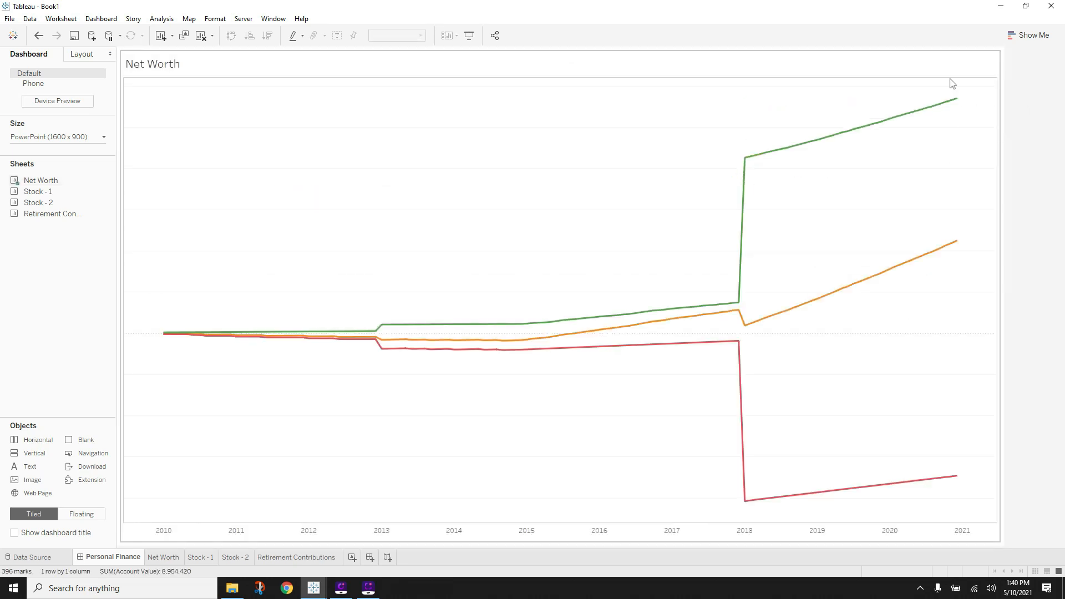
- Hide the Net Worth title and place the Stock - 1 treemap in a container below
click(149, 63)
right_click(148, 61)
click(190, 93)
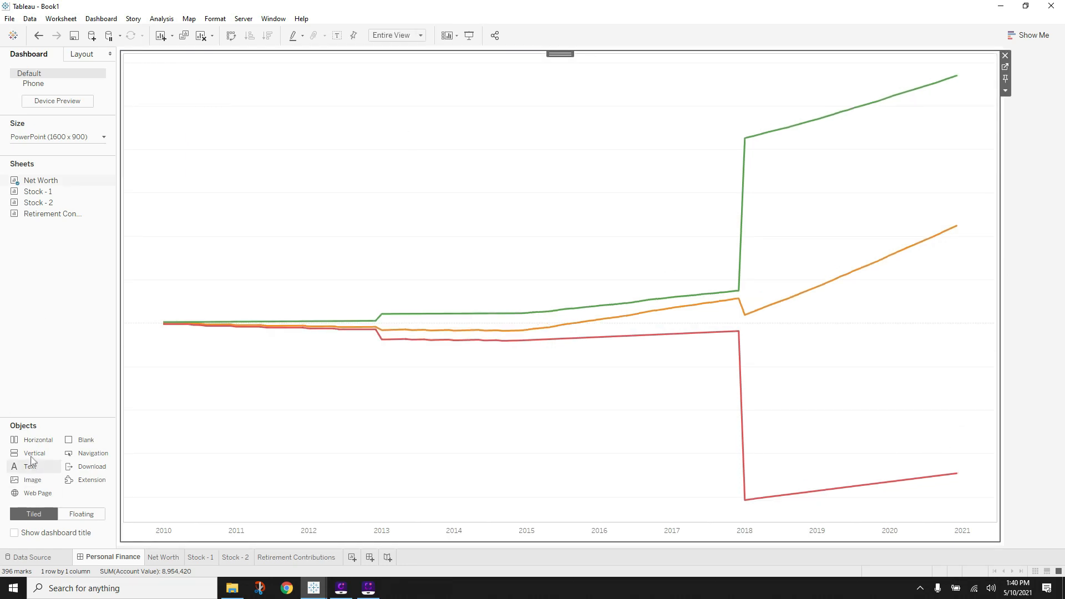
drag(34, 459, 456, 497)
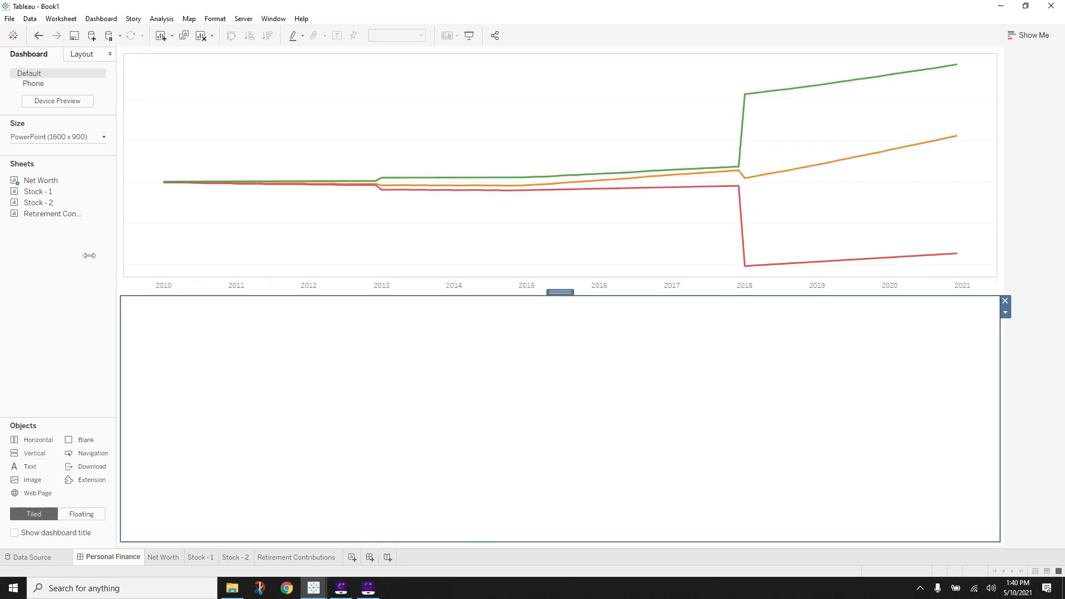
drag(55, 199, 300, 387)
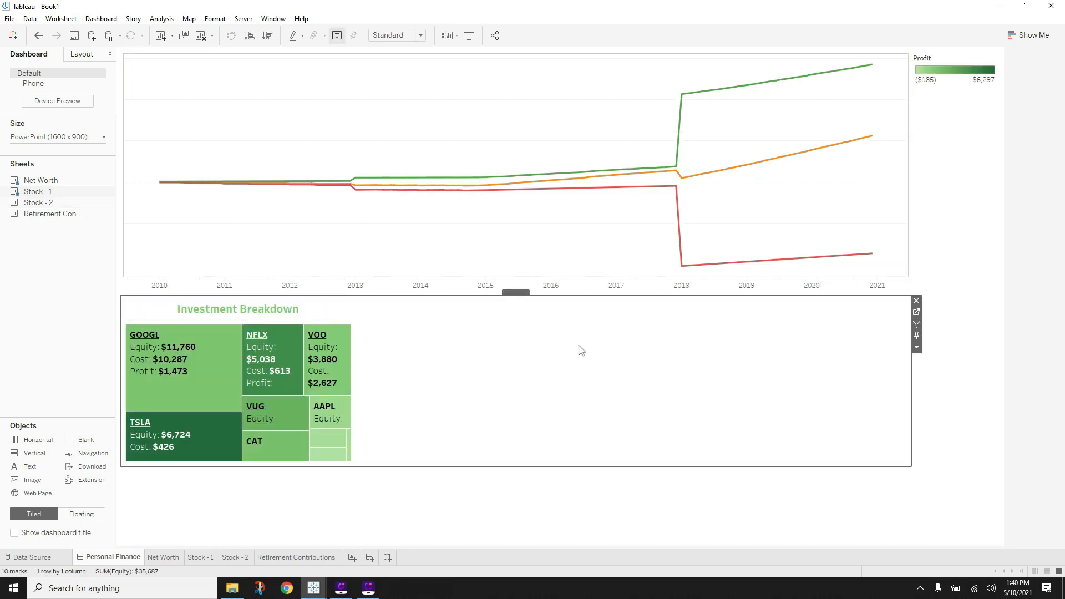
- Remove the Profit legend and place the Stock - 2 pie chart beside the treemap
click(953, 60)
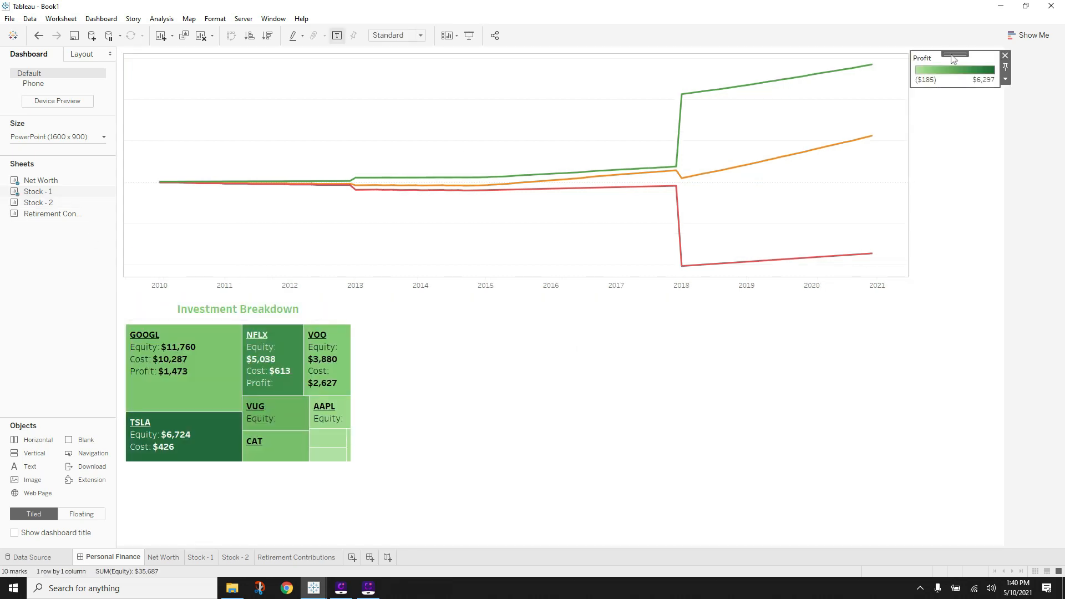
click(1006, 56)
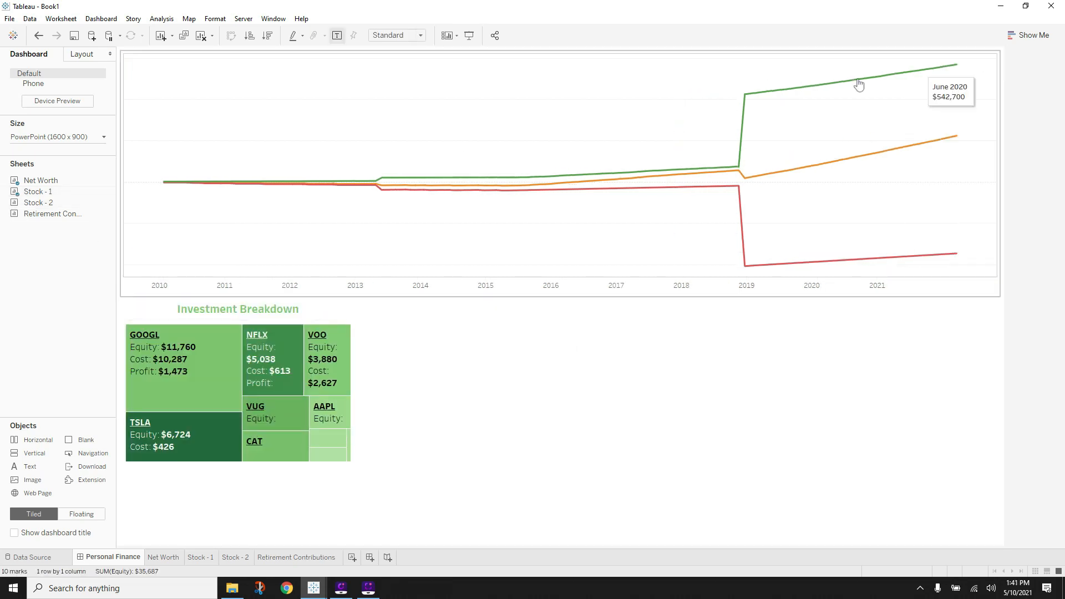
click(35, 207)
mouse_move(979, 405)
mouse_down()
mouse_move(989, 406)
mouse_move(983, 444)
mouse_move(991, 434)
mouse_move(1000, 442)
mouse_move(963, 431)
mouse_up()
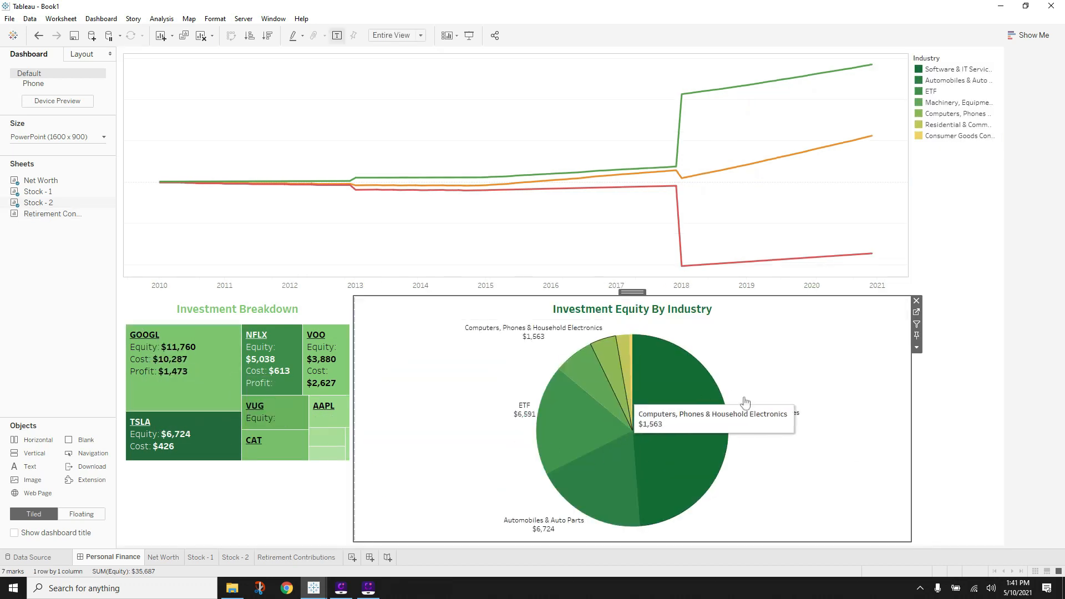
- Set the treemap to Fit Entire View and remove the Industry legend
click(314, 315)
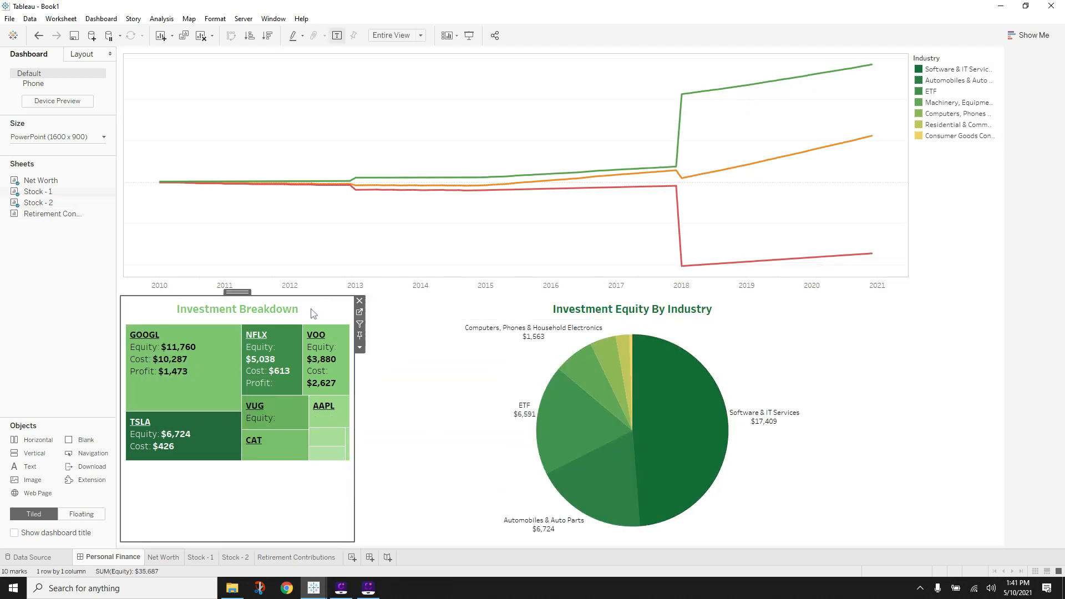
click(358, 348)
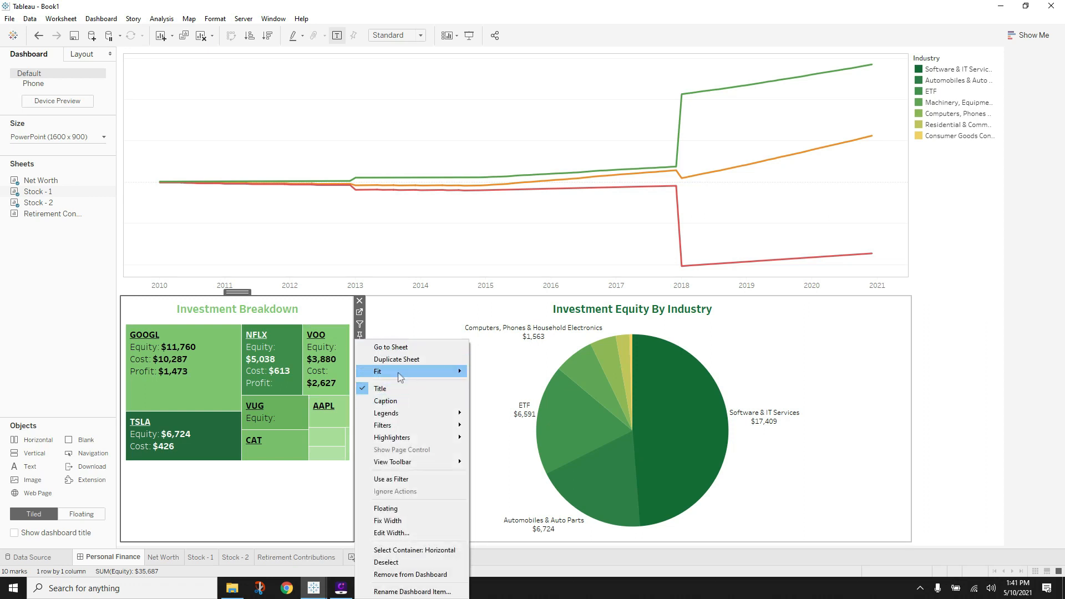
mouse_move(438, 371)
click(502, 410)
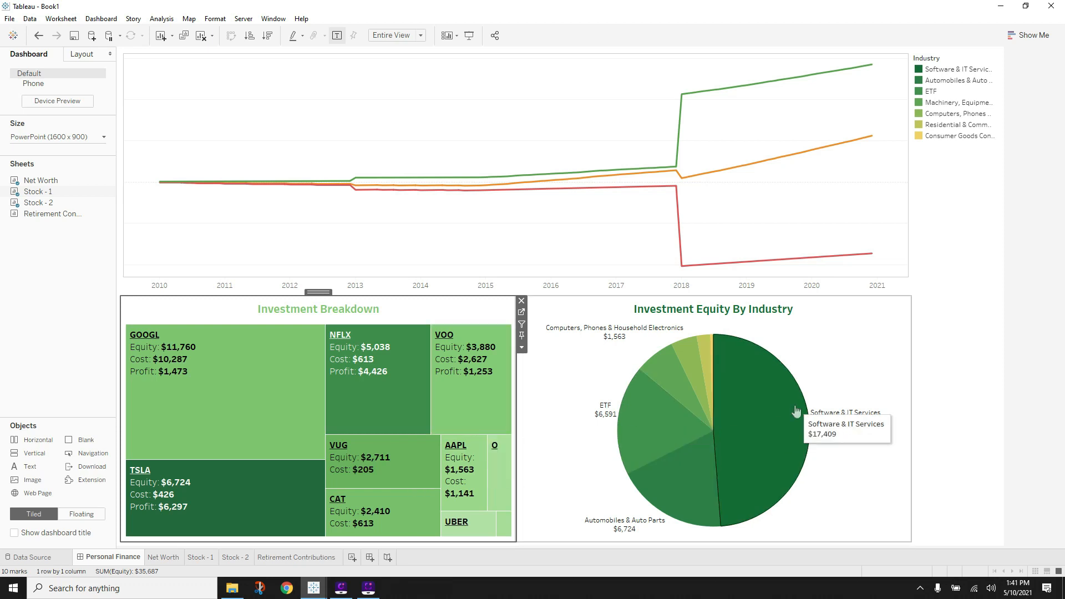
click(956, 60)
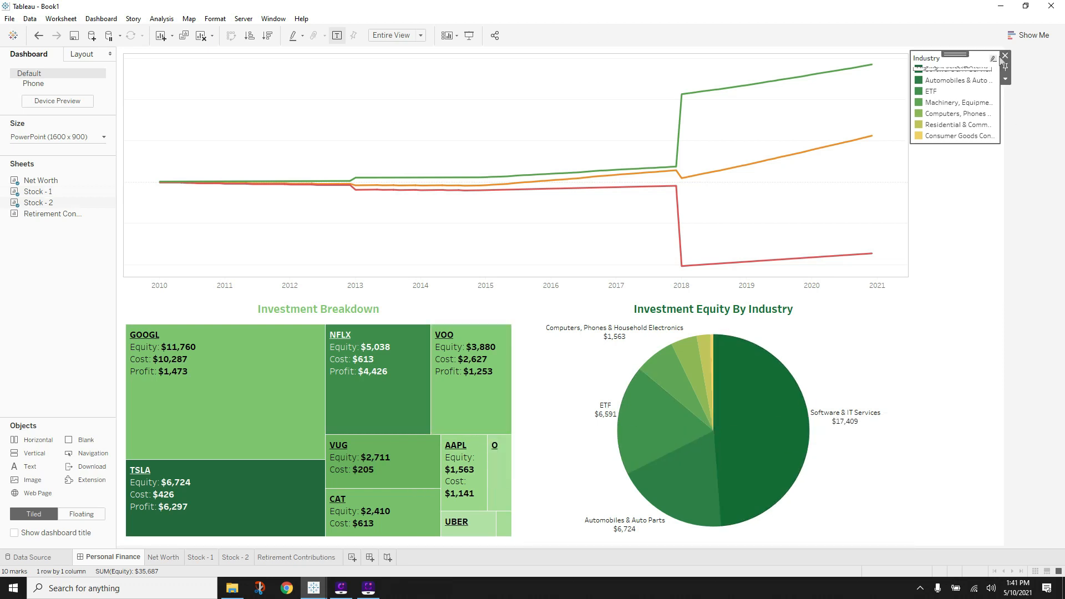
click(1004, 56)
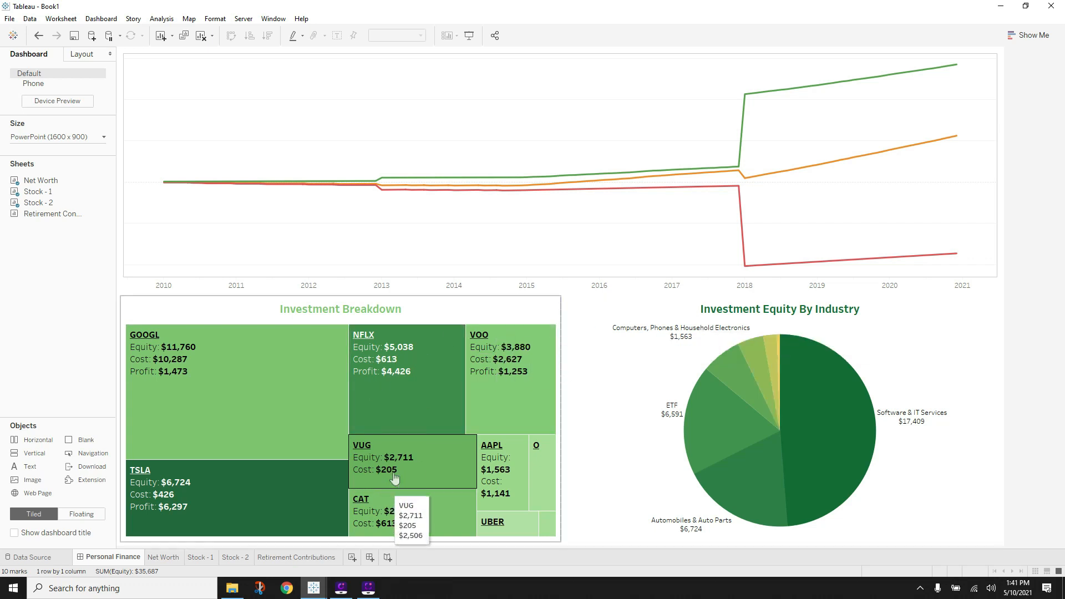
- Add Retirement Contributions beside Net Worth without its legend, plus a vertical container across the top
mouse_move(313, 587)
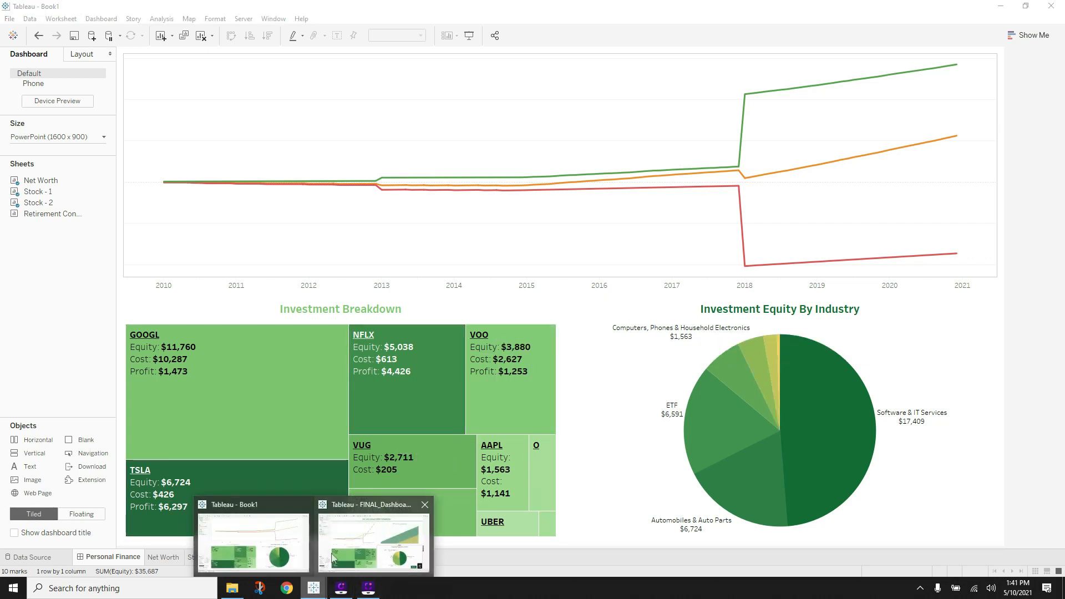
mouse_move(355, 548)
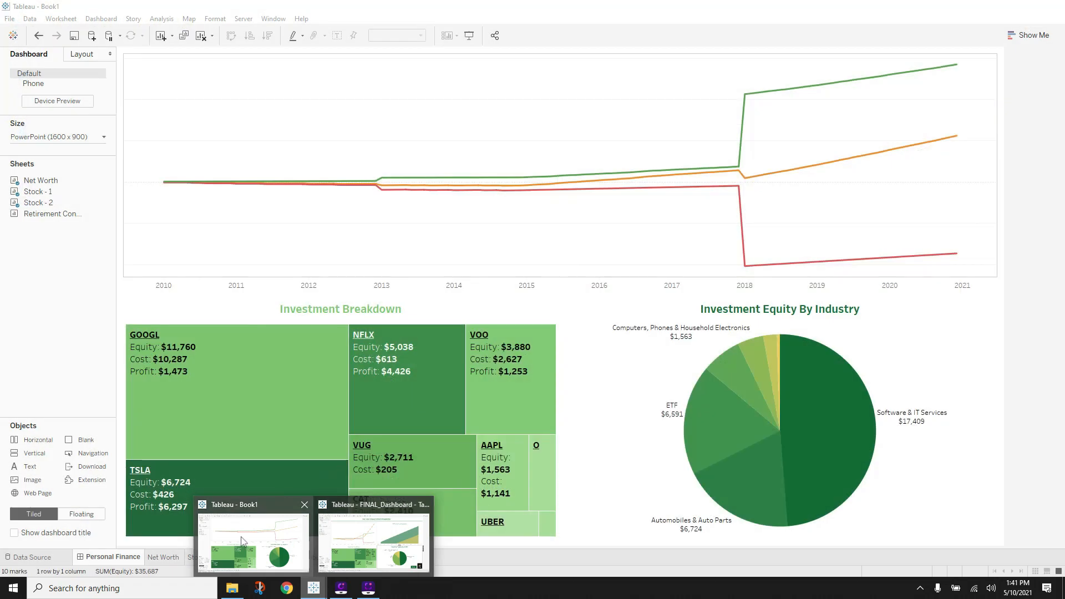
click(253, 540)
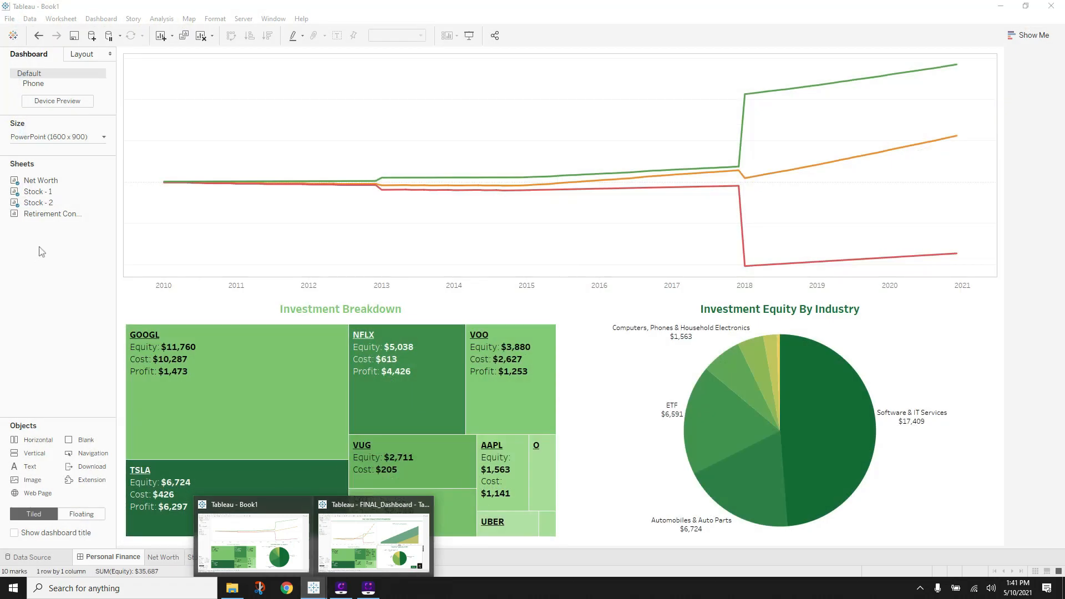
drag(64, 220, 969, 156)
click(955, 58)
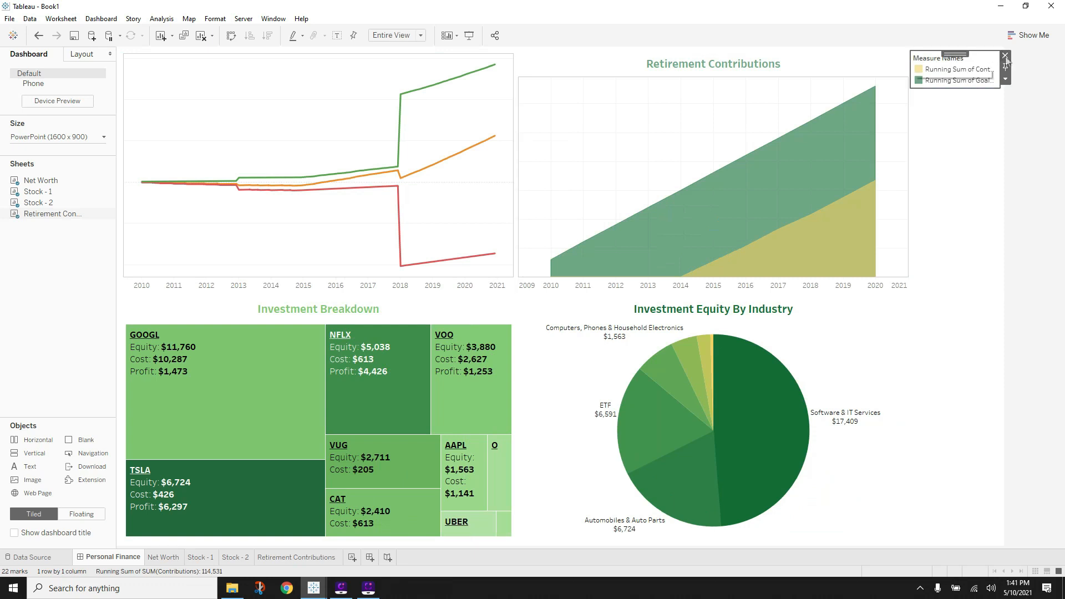
click(1005, 56)
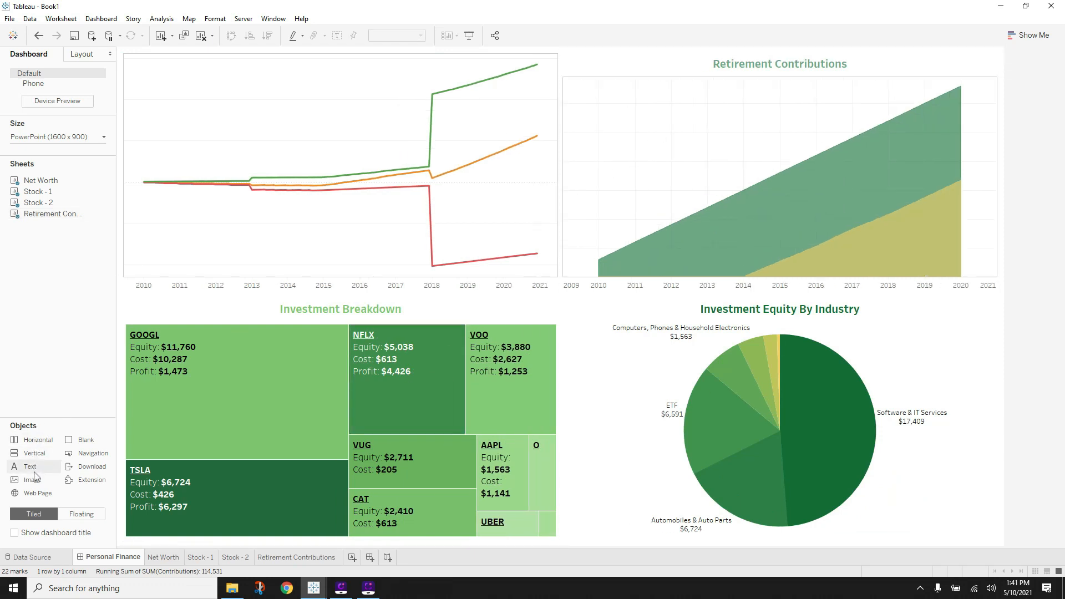
mouse_move(32, 453)
mouse_down()
mouse_move(427, 34)
mouse_move(451, 54)
mouse_up()
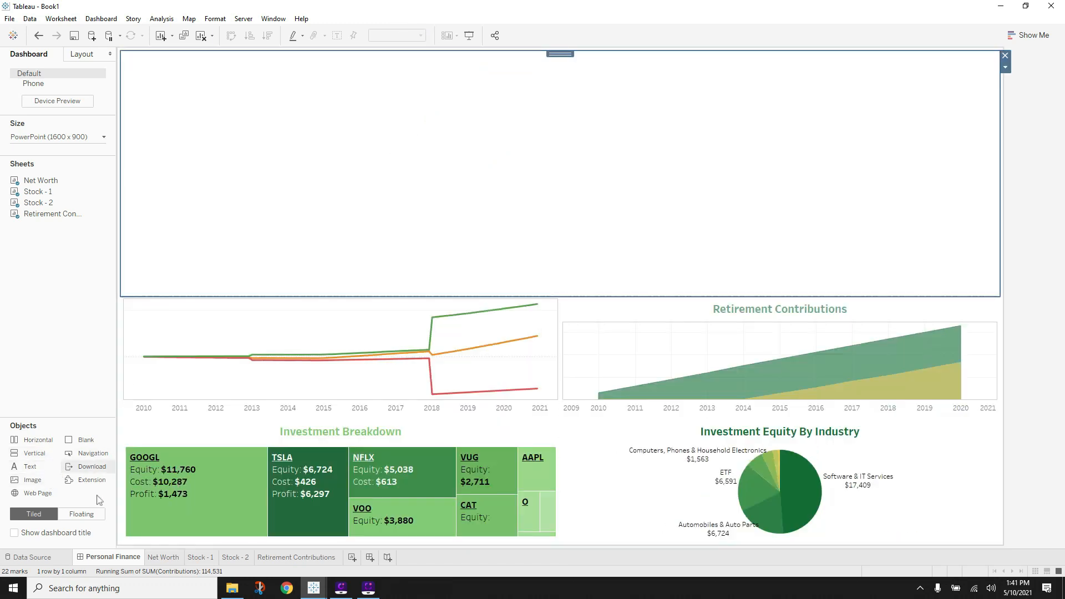
- Add a text box in the top container for the heading 'DO YOU TRACK YOUR FINANCES?'
drag(33, 453, 309, 181)
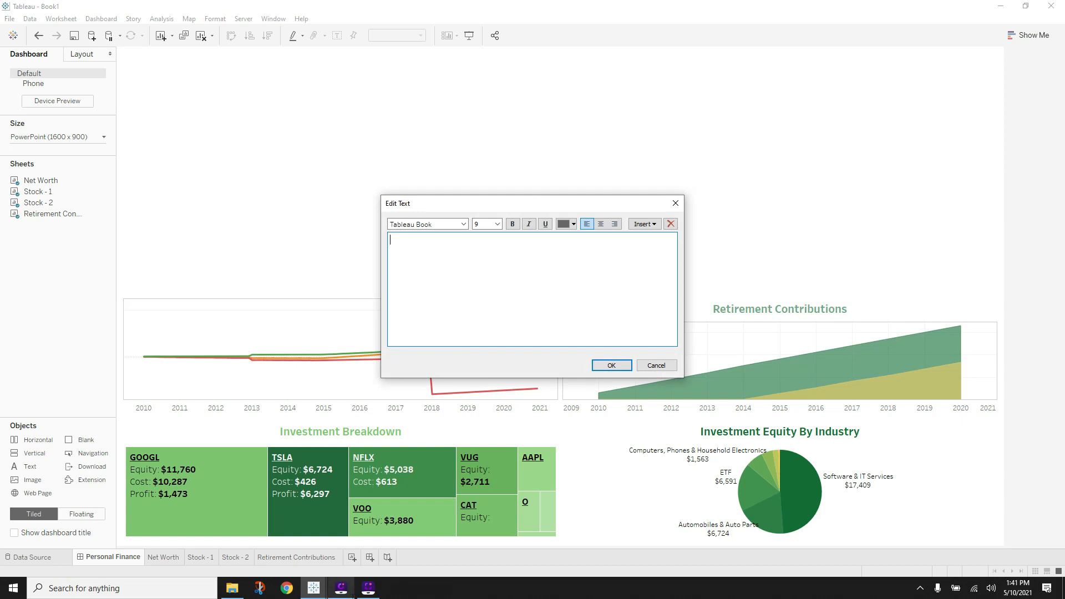
mouse_move(314, 589)
click(381, 534)
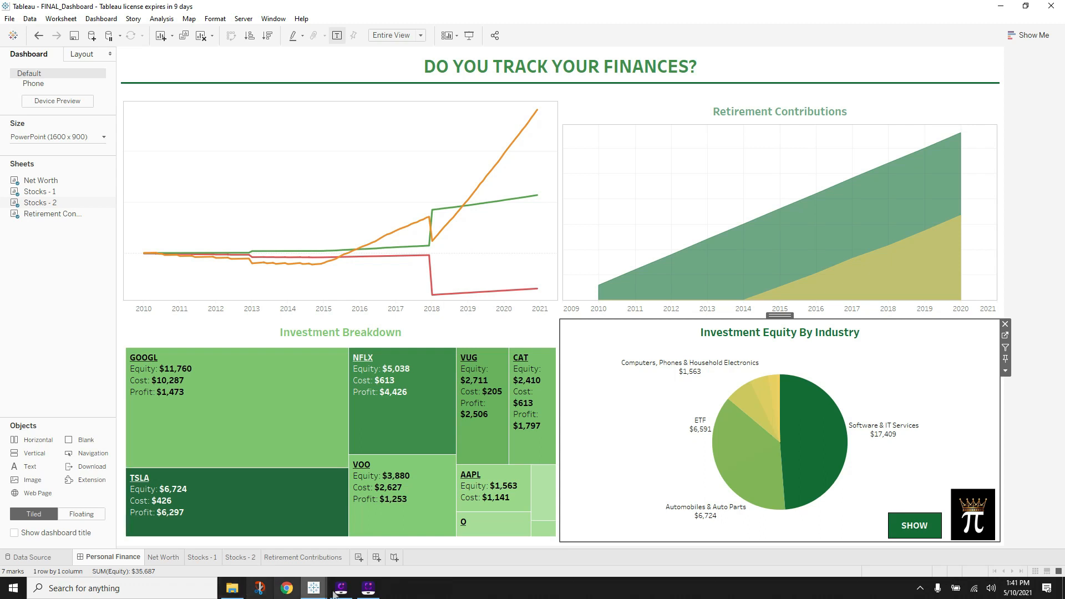
mouse_move(314, 589)
click(302, 516)
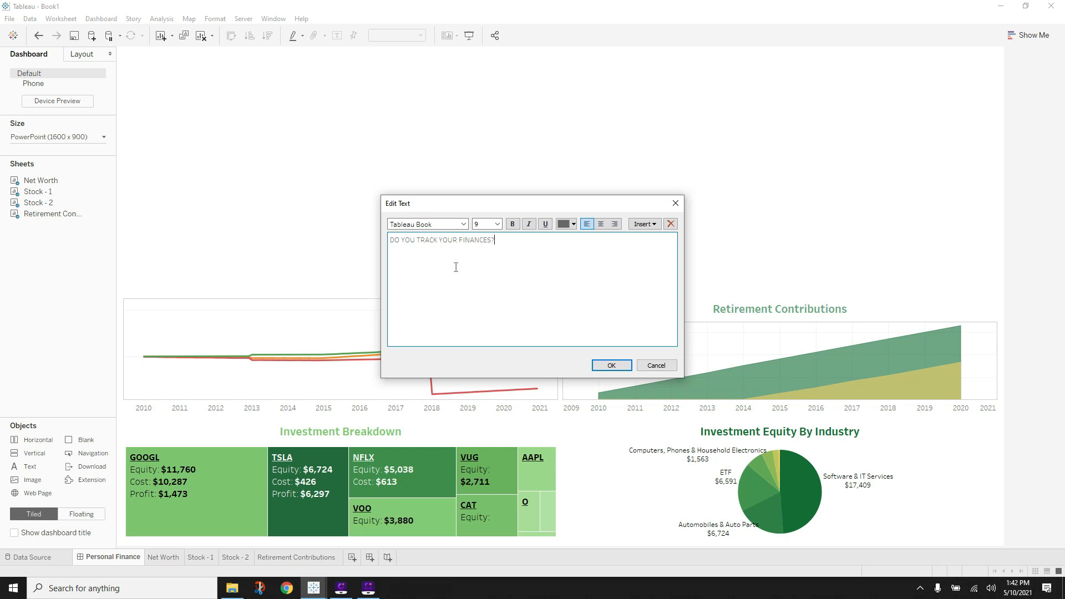
- Centre the heading text and colour it dark green
drag(495, 248, 390, 242)
click(595, 225)
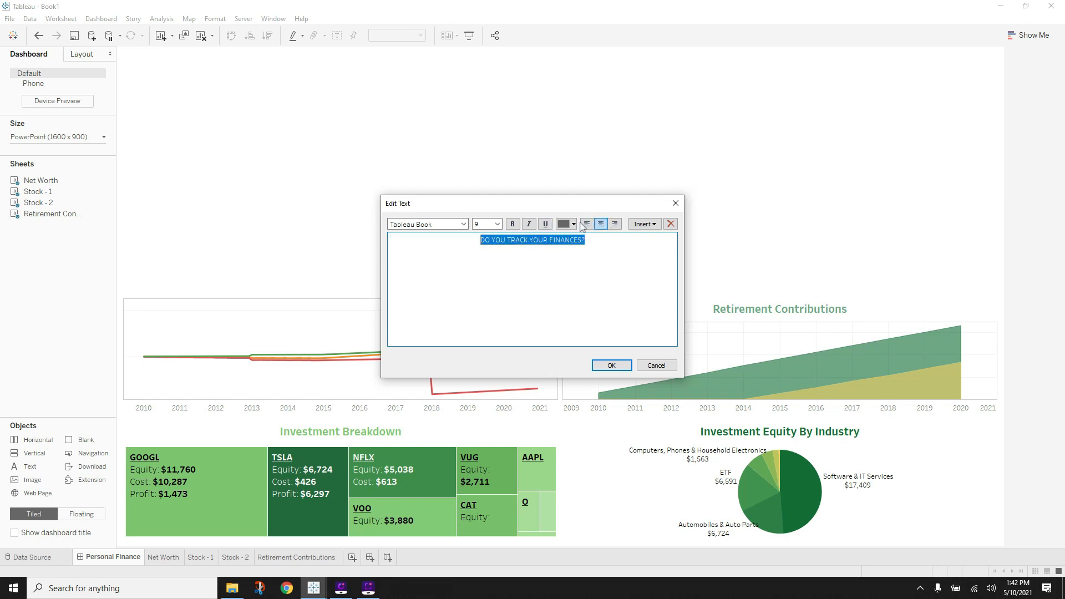
click(573, 224)
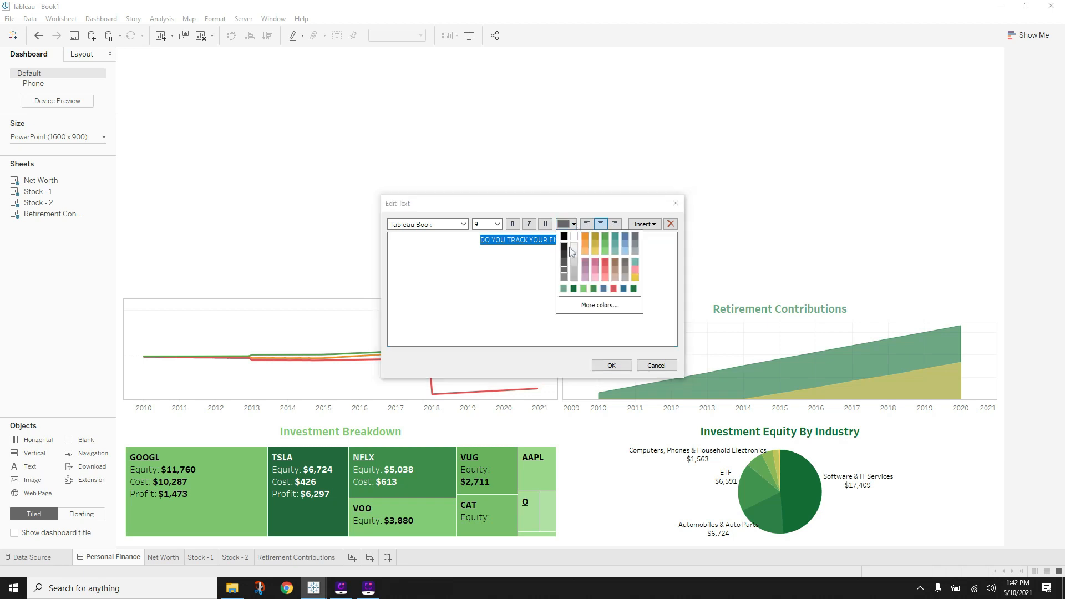
click(573, 289)
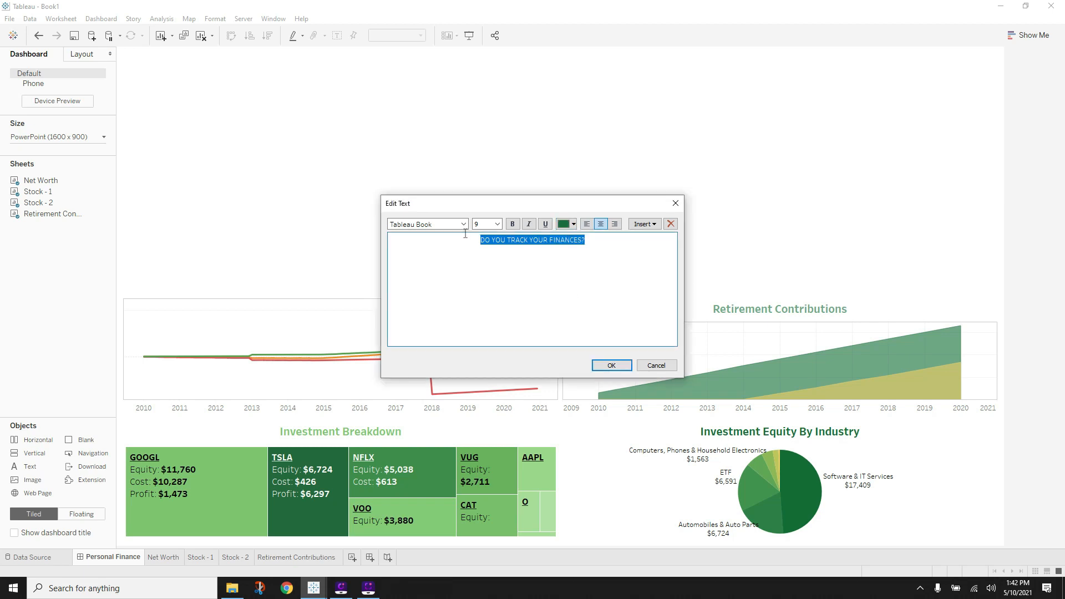
- Make the heading 24-point Tableau Bold and shrink the empty area up to it
click(497, 224)
click(492, 283)
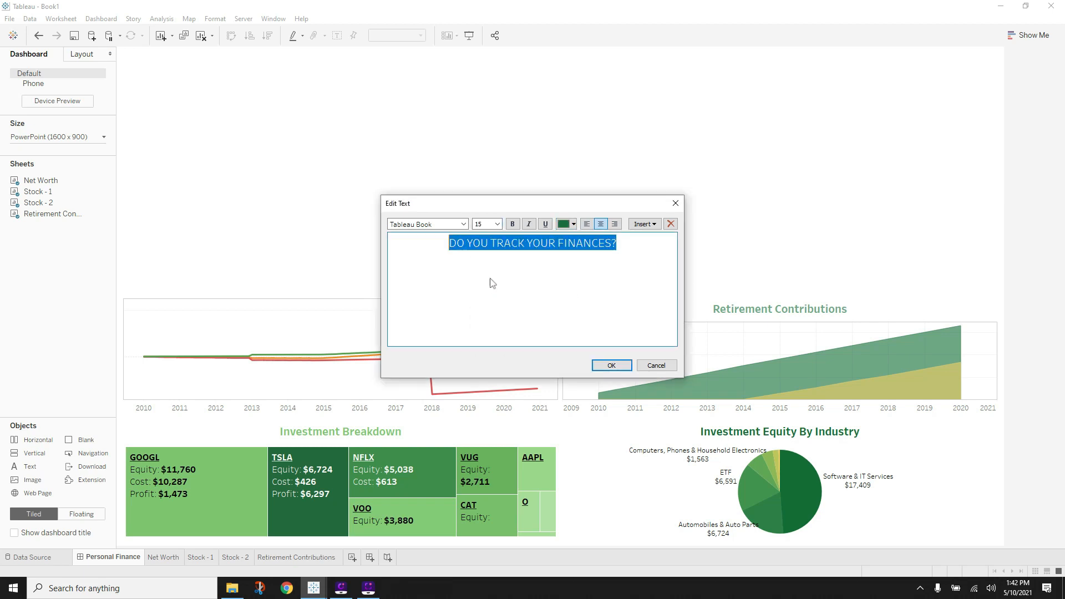
click(497, 224)
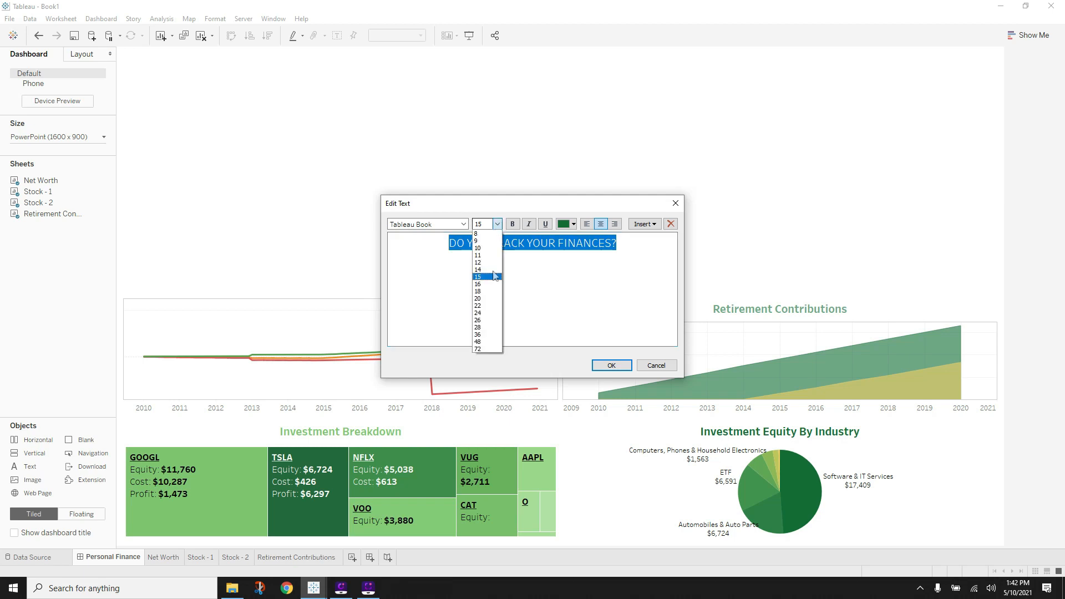
click(482, 314)
click(463, 225)
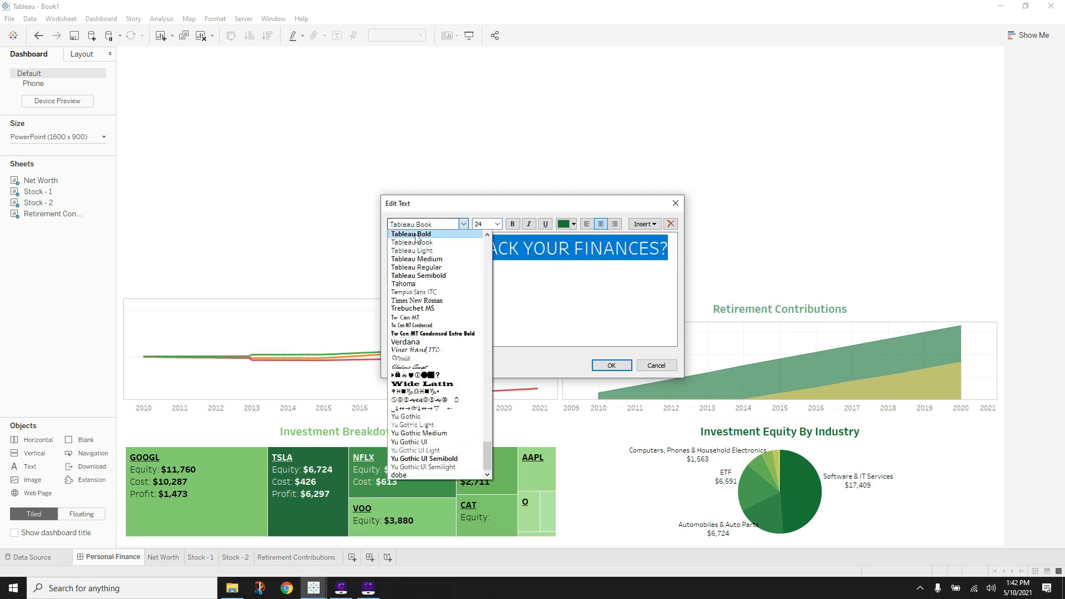
click(416, 234)
click(611, 365)
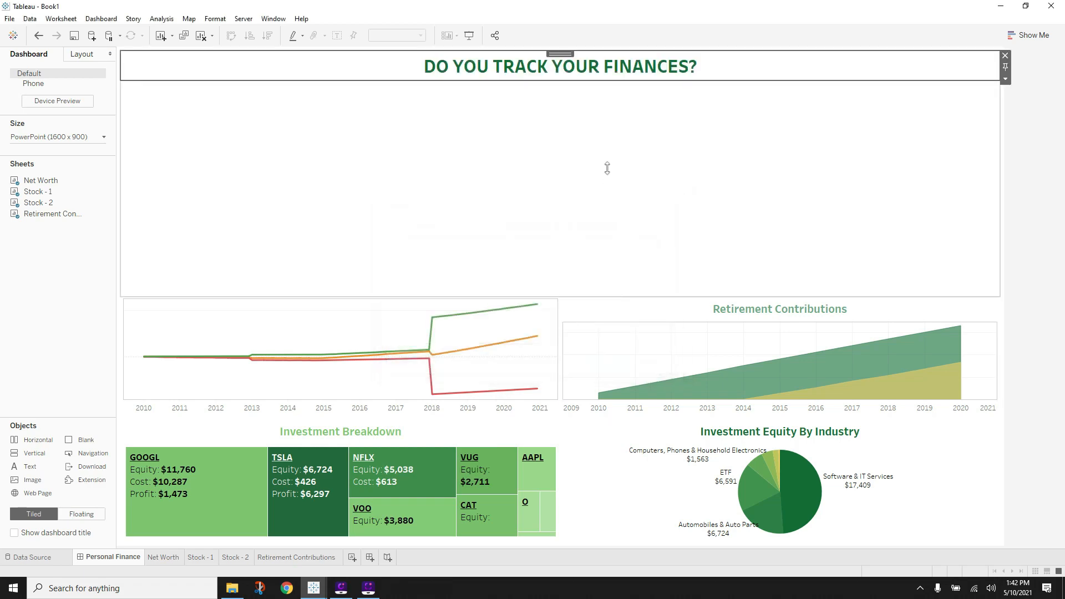
click(604, 161)
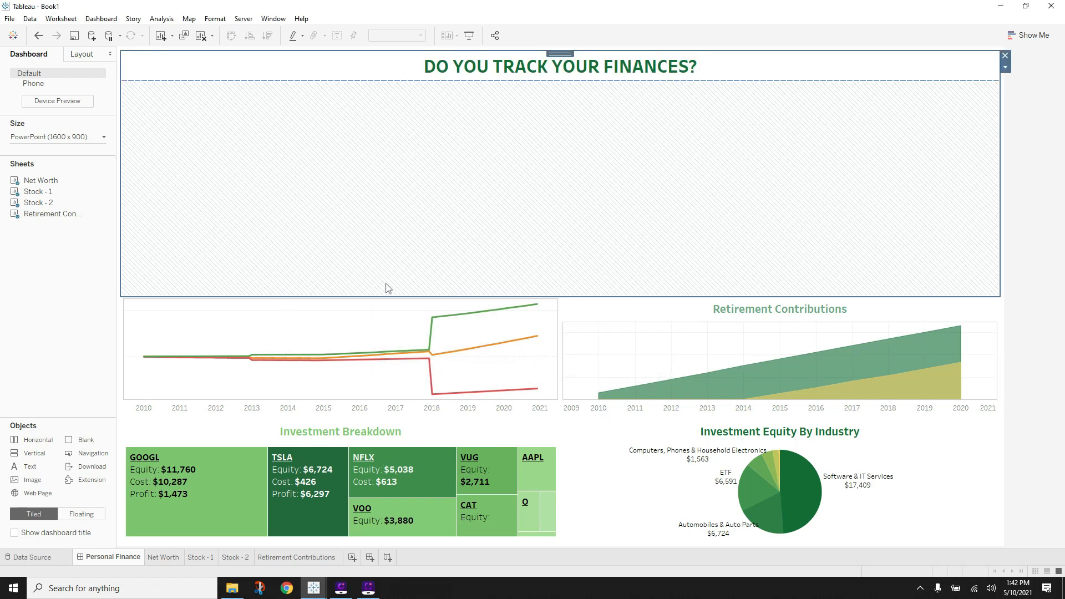
mouse_move(374, 299)
mouse_down()
mouse_move(357, 162)
mouse_move(366, 82)
mouse_up()
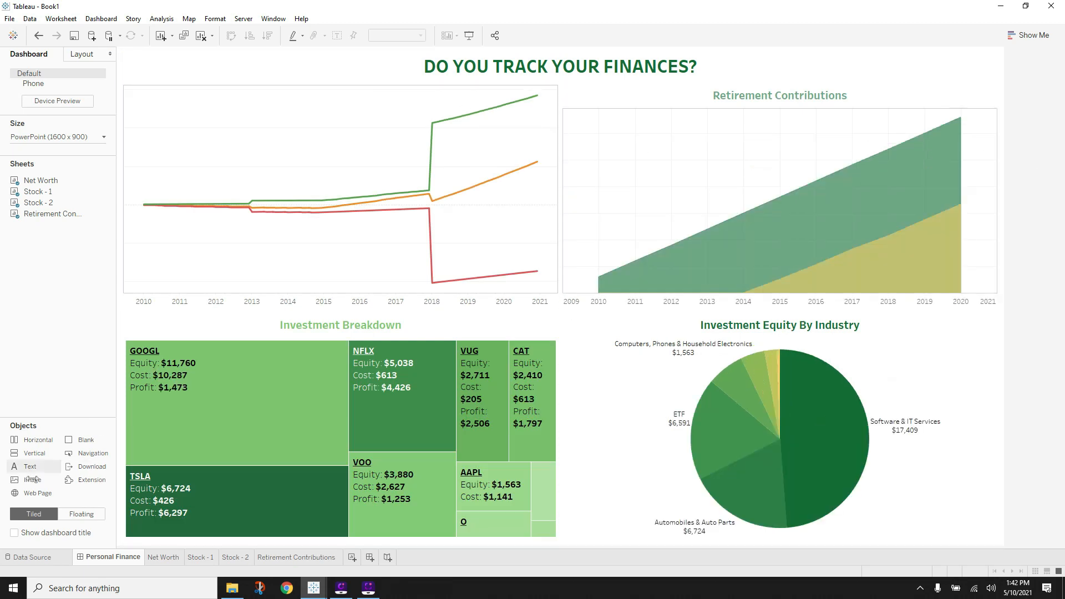
- Try placing a Blank spacer under the title, then cancel it and deselect the empty container
drag(97, 444, 557, 89)
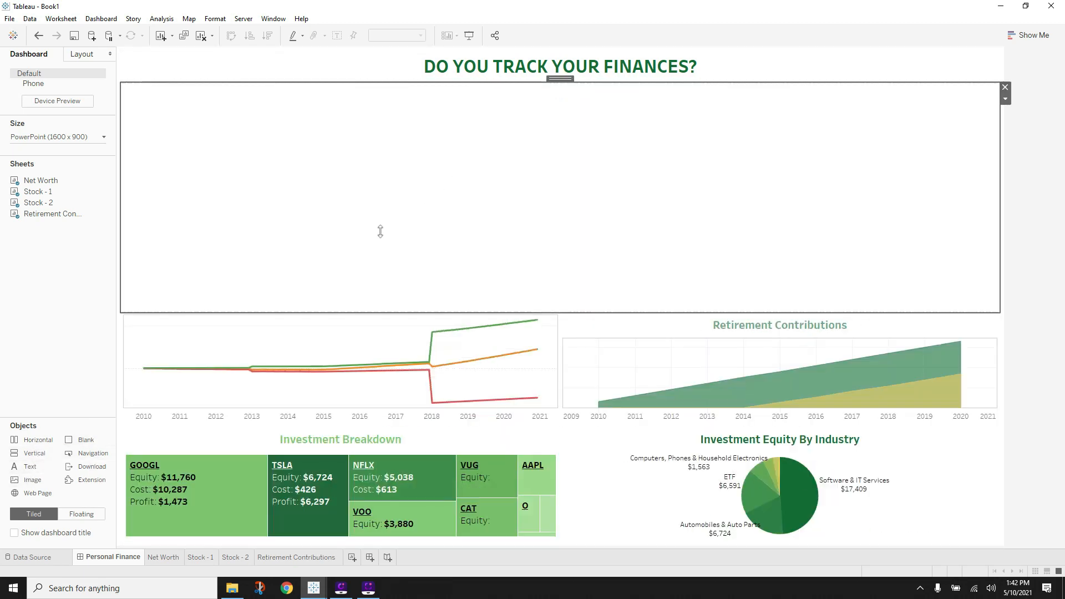
click(1005, 100)
click(681, 162)
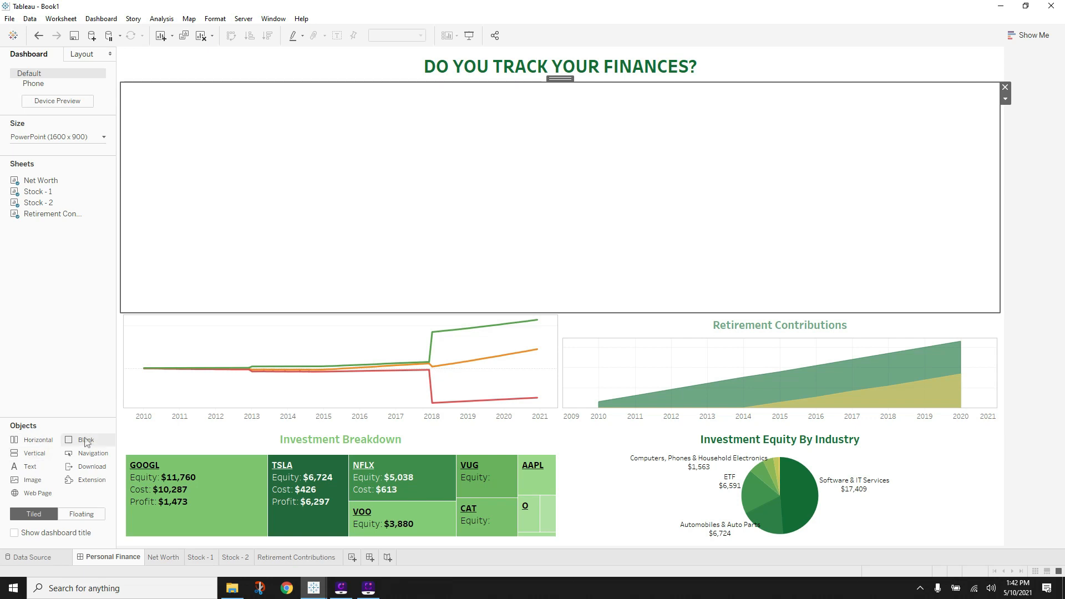
drag(85, 440, 263, 215)
drag(406, 205, 74, 451)
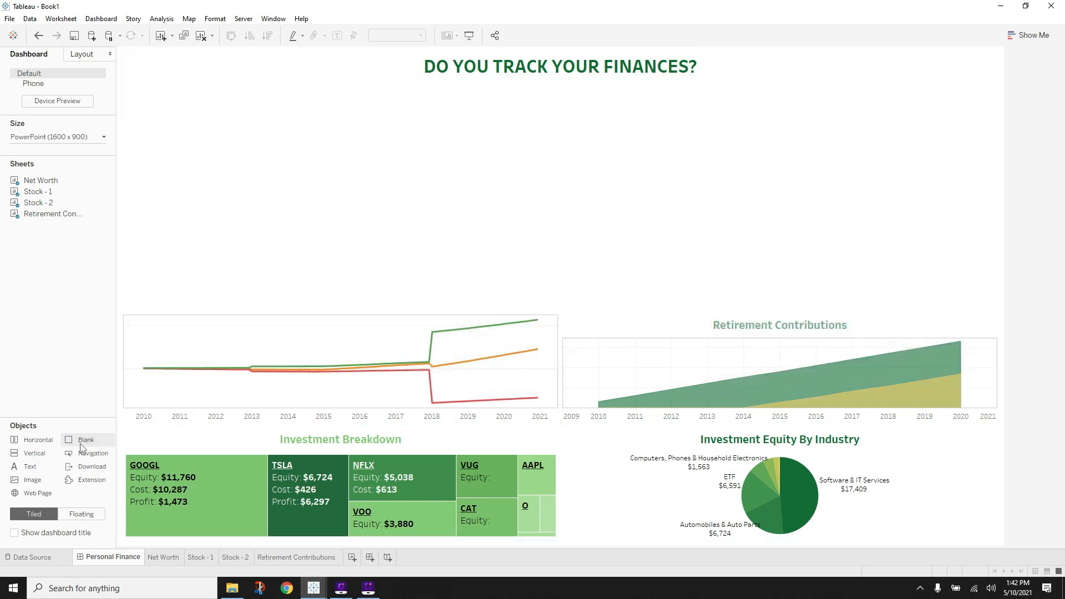
right_click(369, 220)
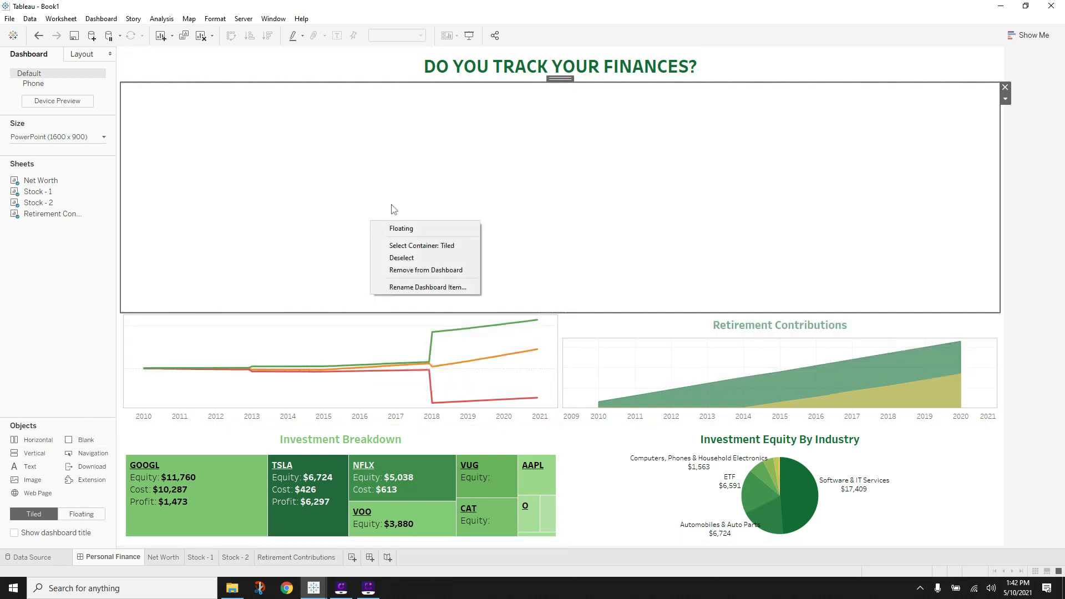
click(653, 163)
click(1002, 100)
click(1033, 86)
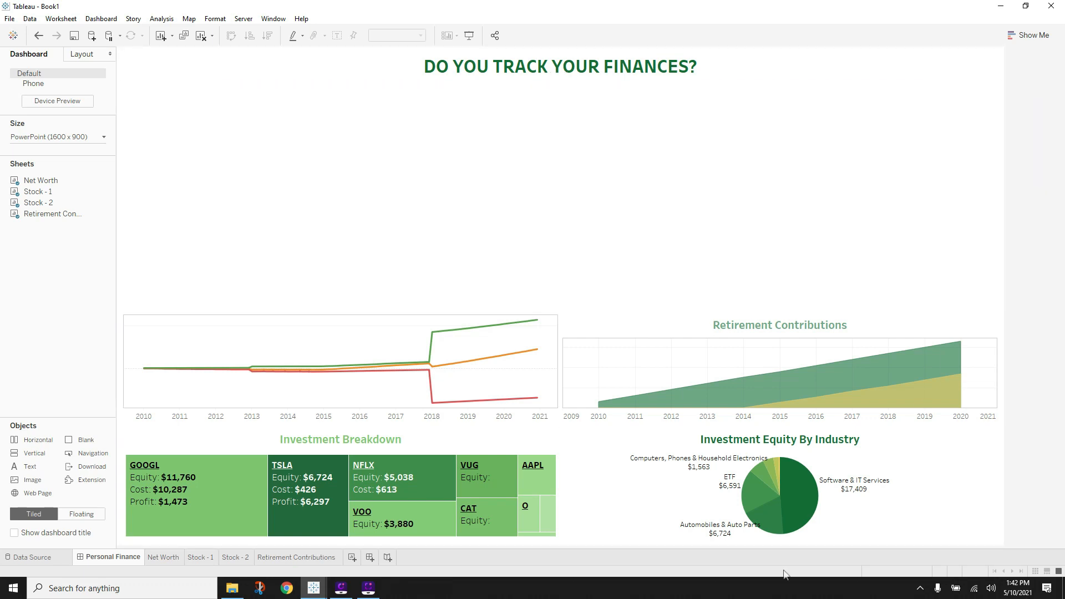
- Inspect FINAL_Dashboard's green divider in the Layout Item hierarchy, then return to the Book1 window
mouse_move(307, 582)
click(377, 532)
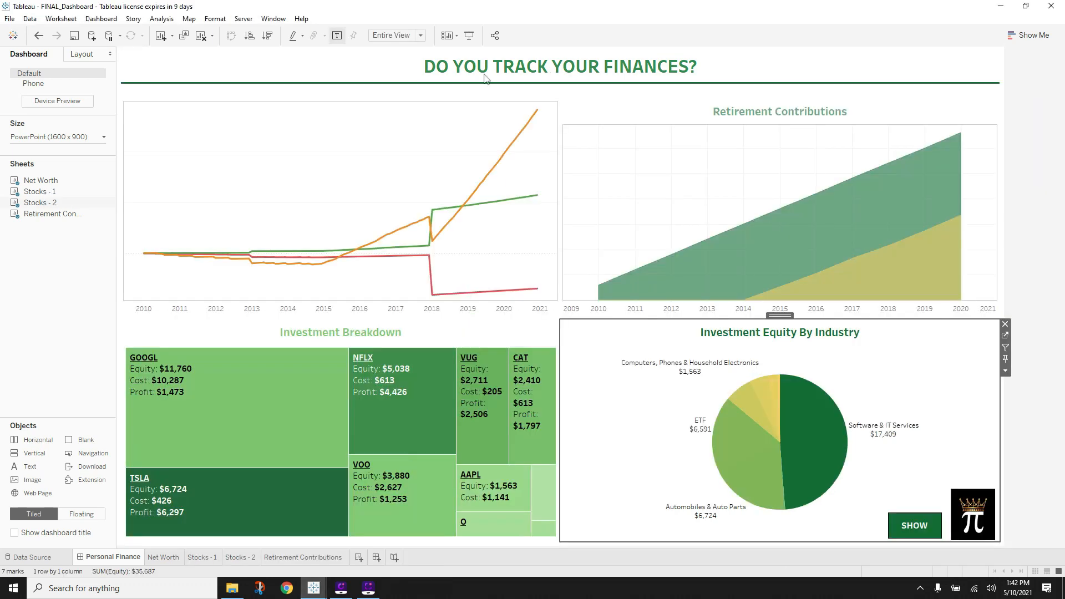
click(511, 88)
click(1004, 109)
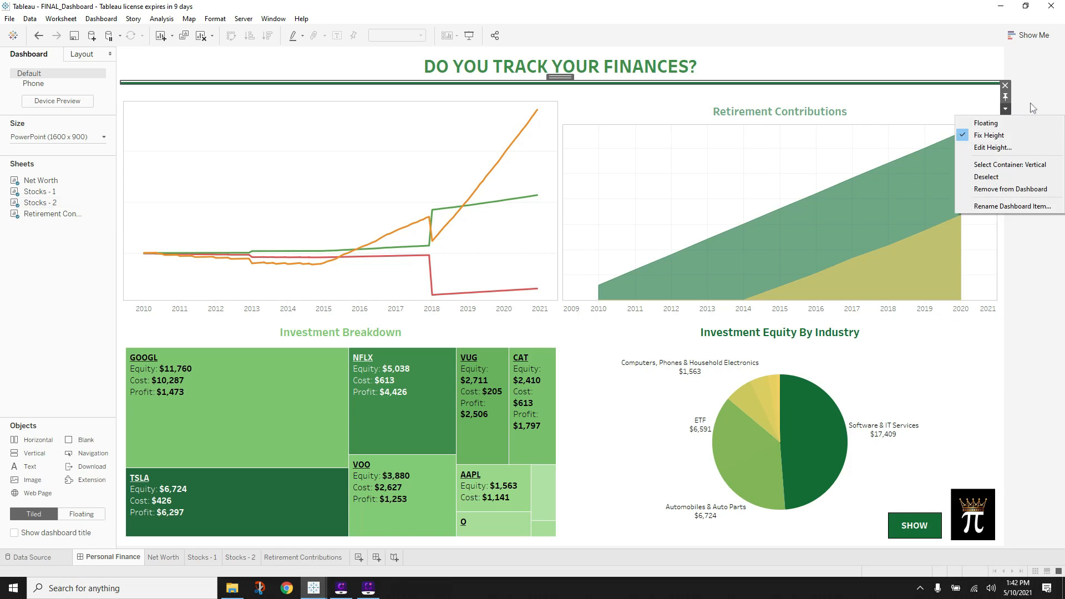
click(92, 58)
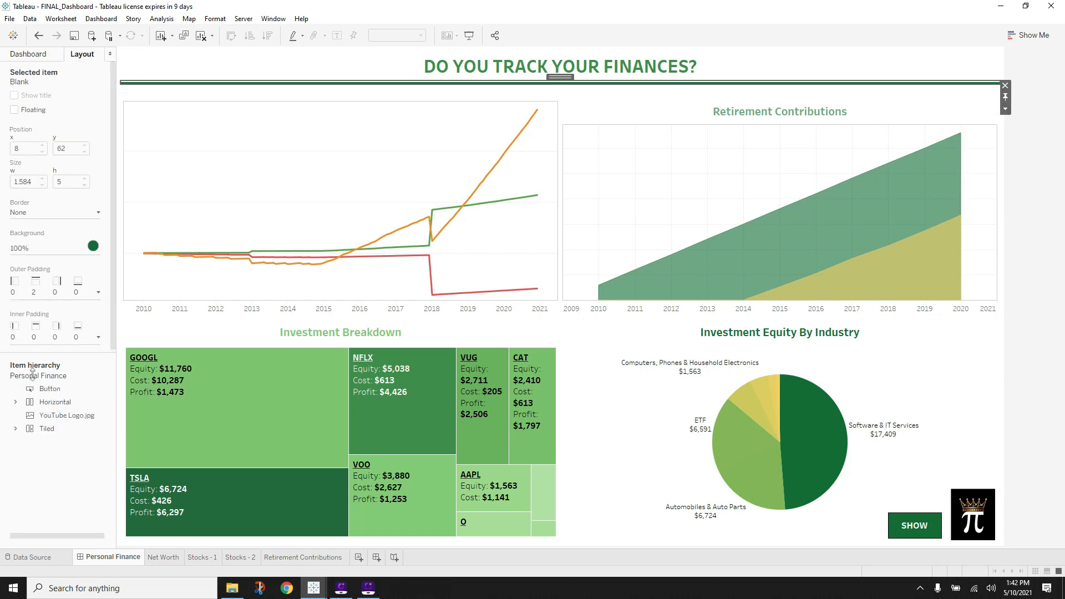
click(15, 428)
click(26, 468)
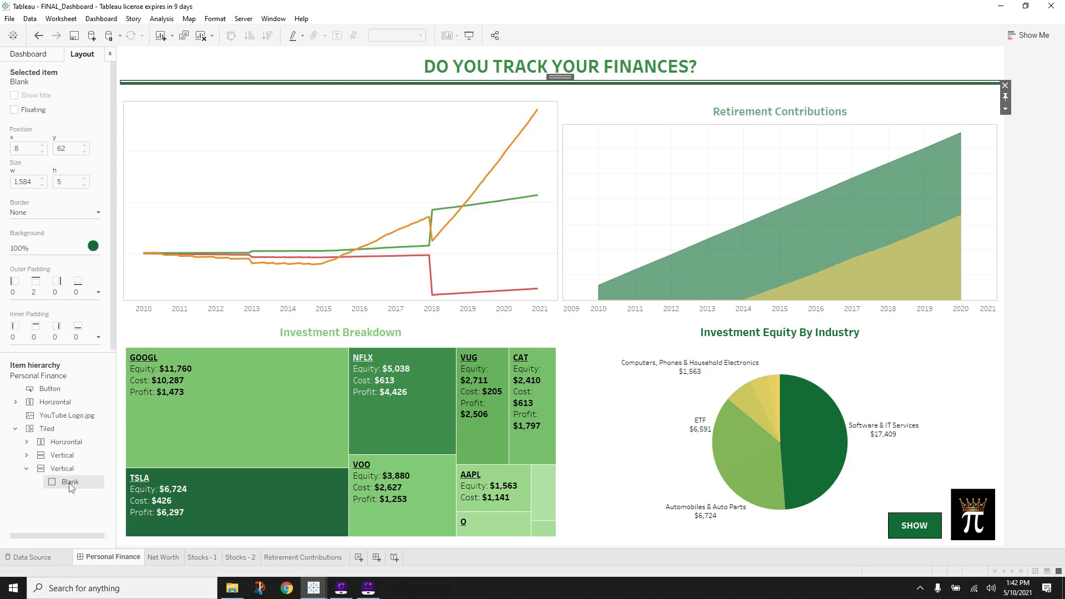
click(50, 508)
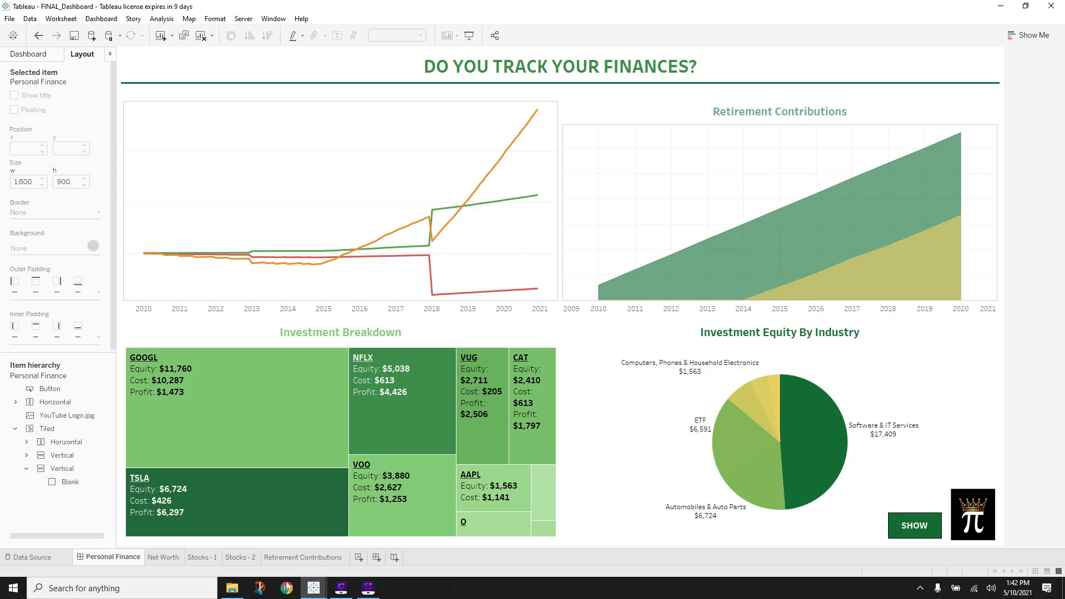
click(266, 505)
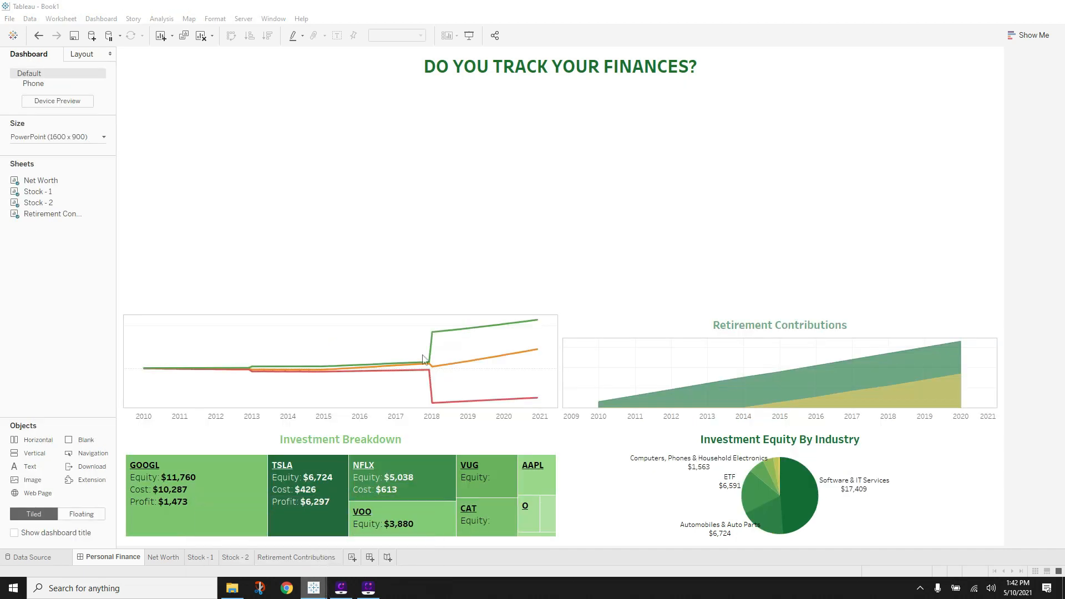
- Add a Blank object in the empty area directly under the title
click(480, 178)
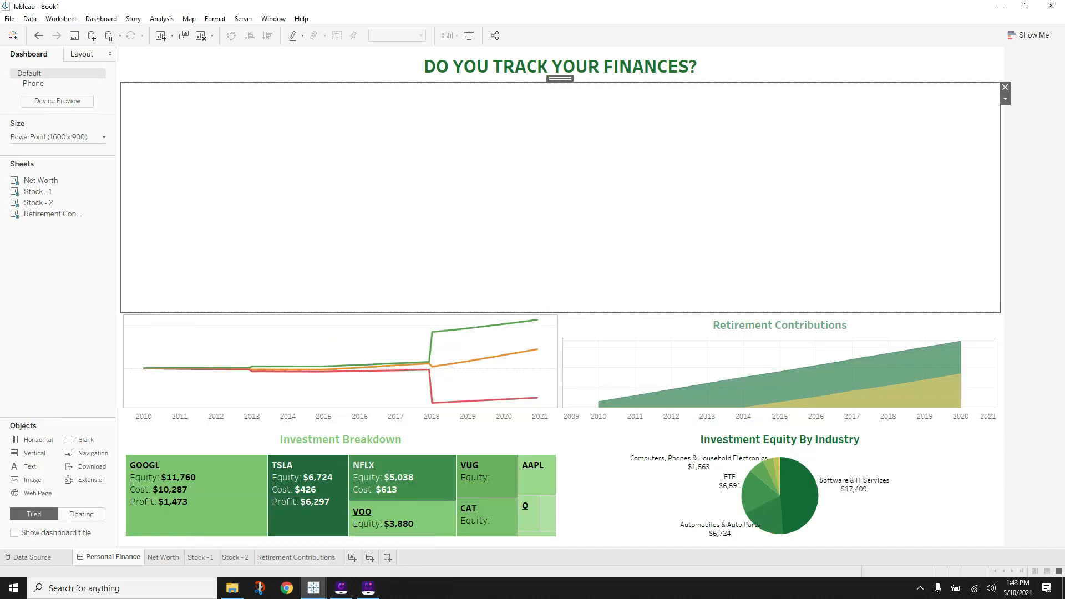
click(1005, 88)
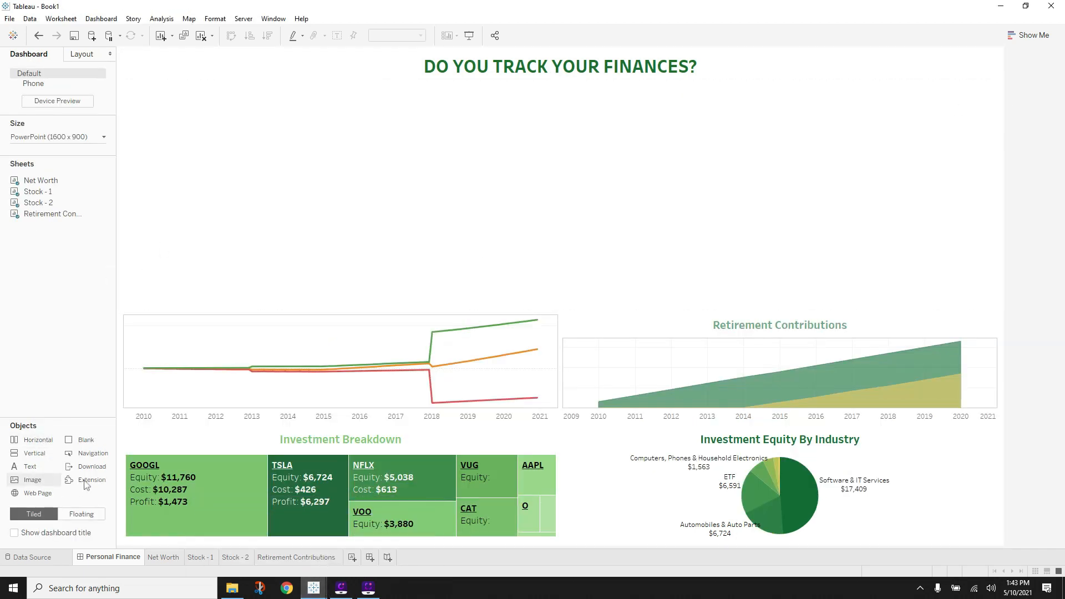
mouse_move(34, 439)
mouse_down()
mouse_move(408, 154)
mouse_move(451, 189)
mouse_move(445, 115)
mouse_up()
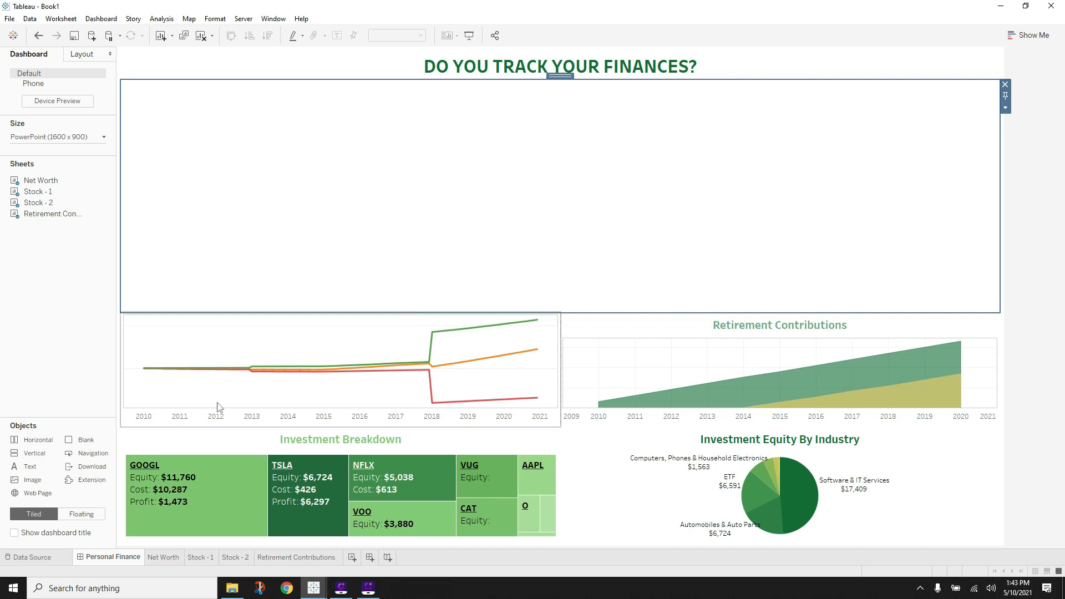
drag(86, 440, 658, 164)
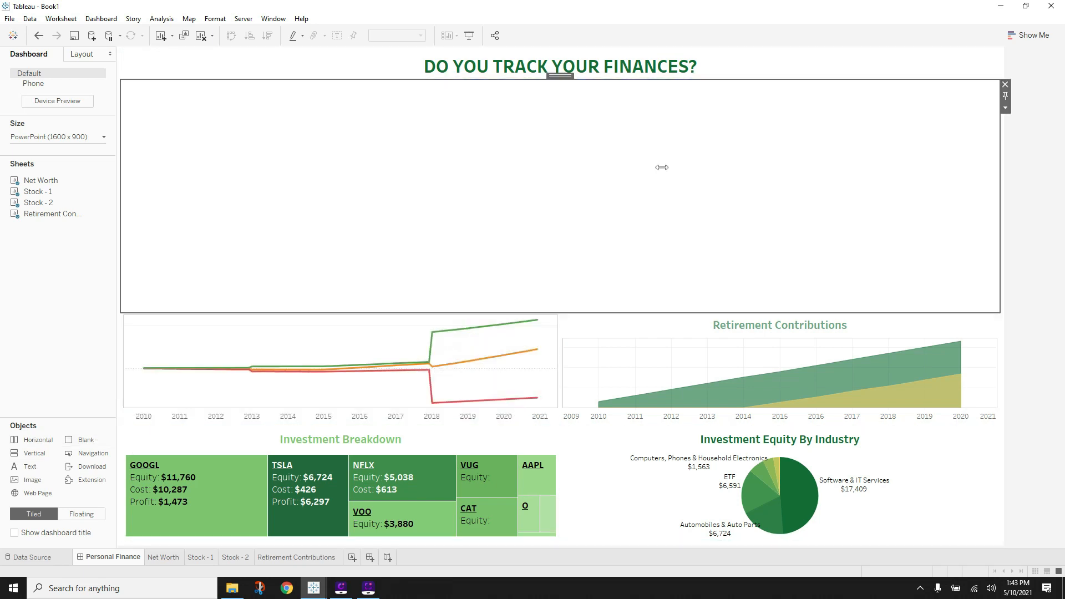
- Find the new Blank in the Item hierarchy and set its background to dark green
click(88, 55)
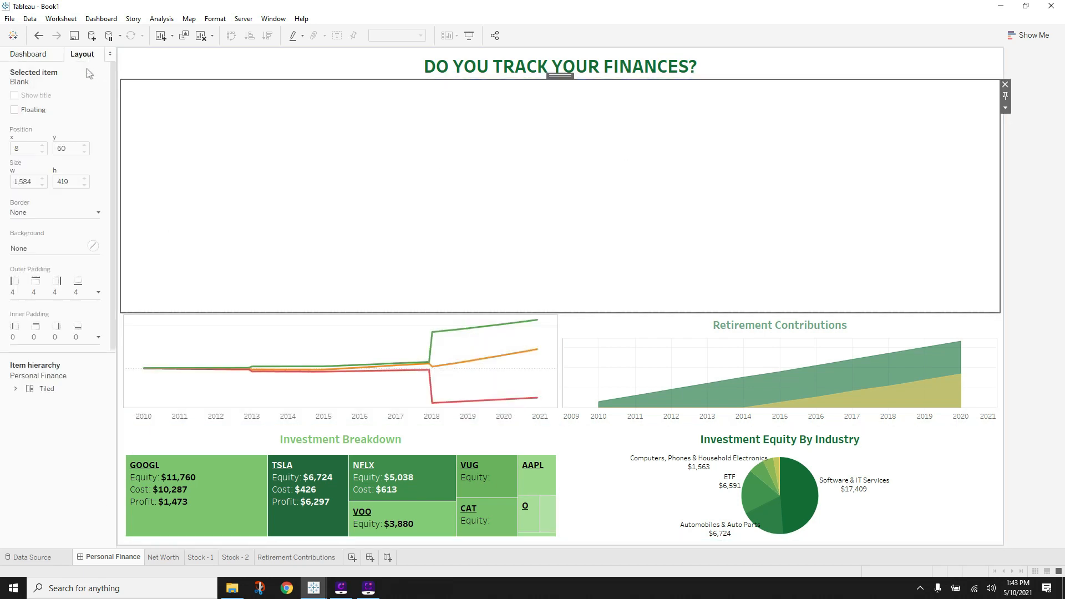
click(14, 391)
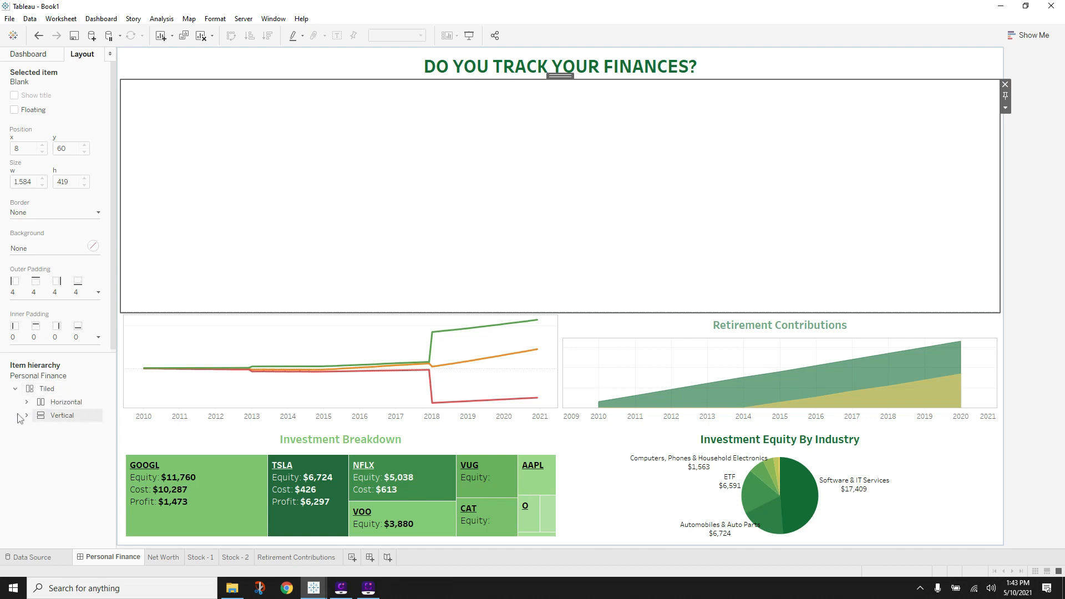
click(26, 416)
click(37, 442)
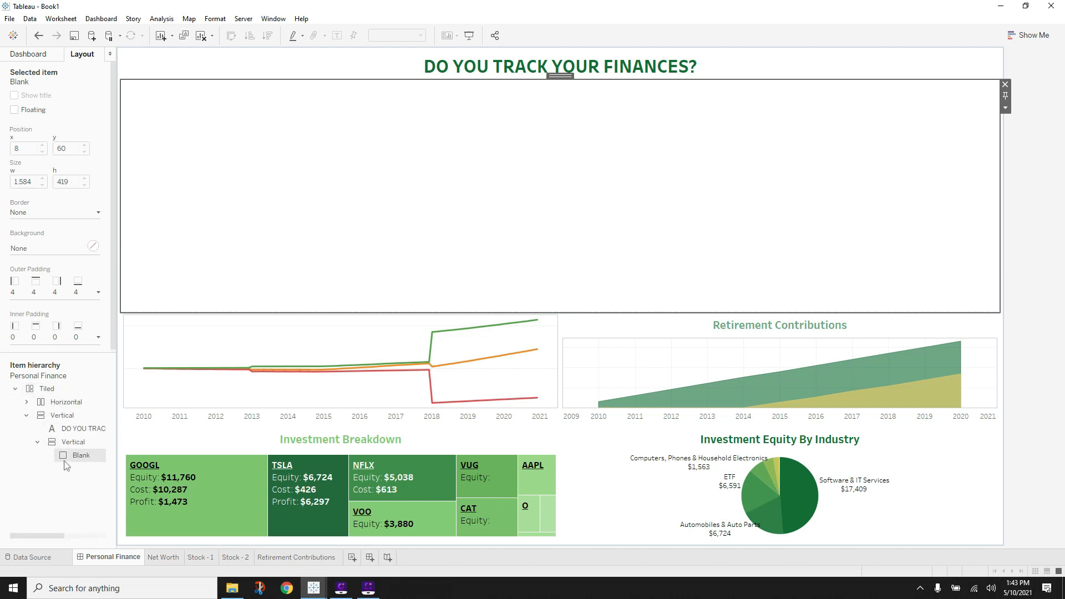
double_click(83, 456)
click(76, 498)
click(73, 458)
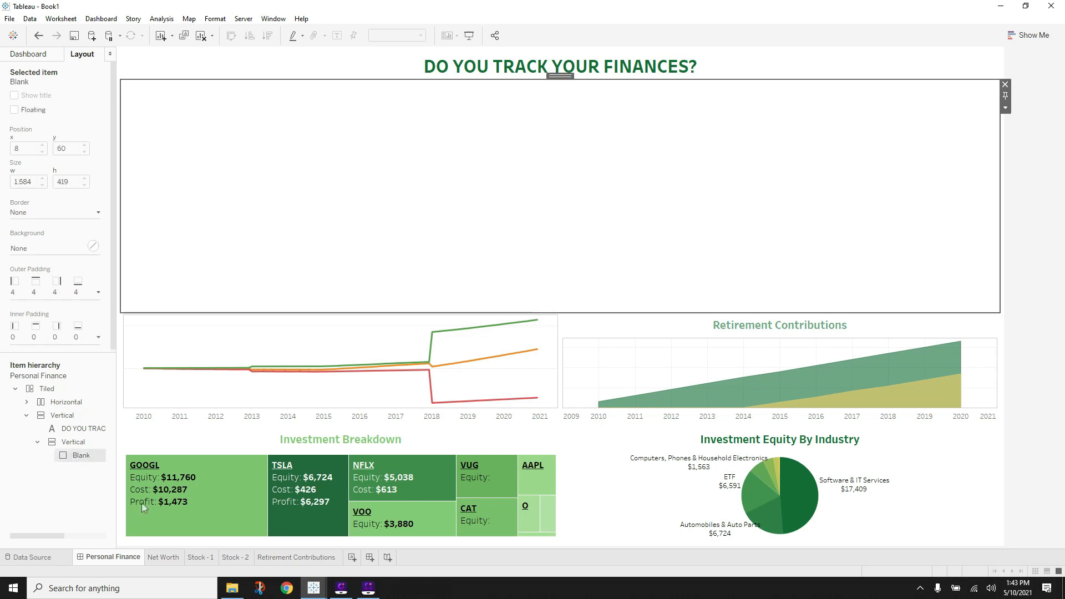
click(47, 248)
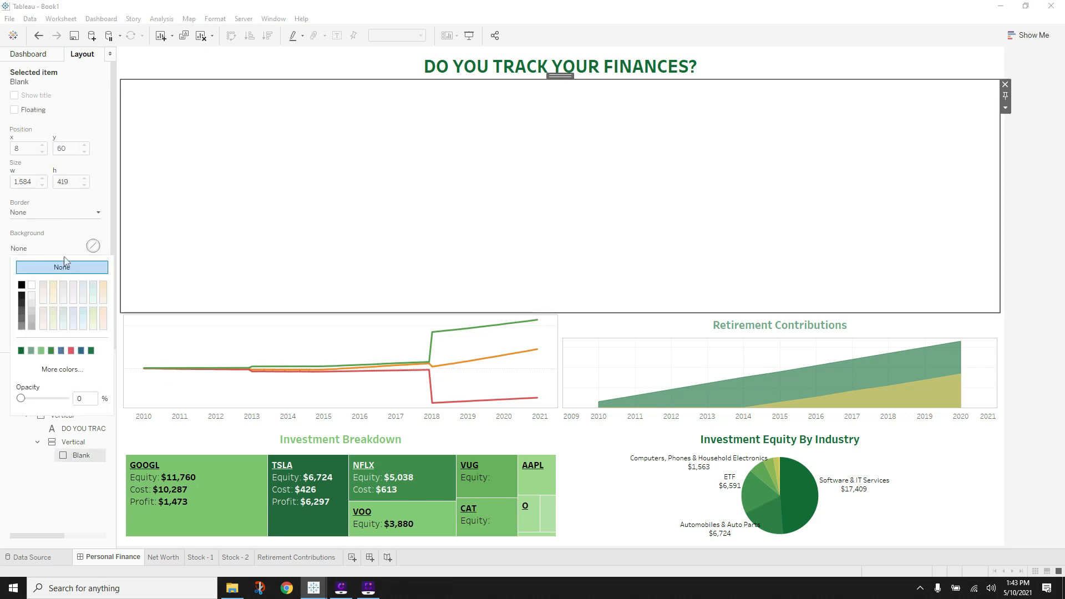
click(20, 350)
click(243, 215)
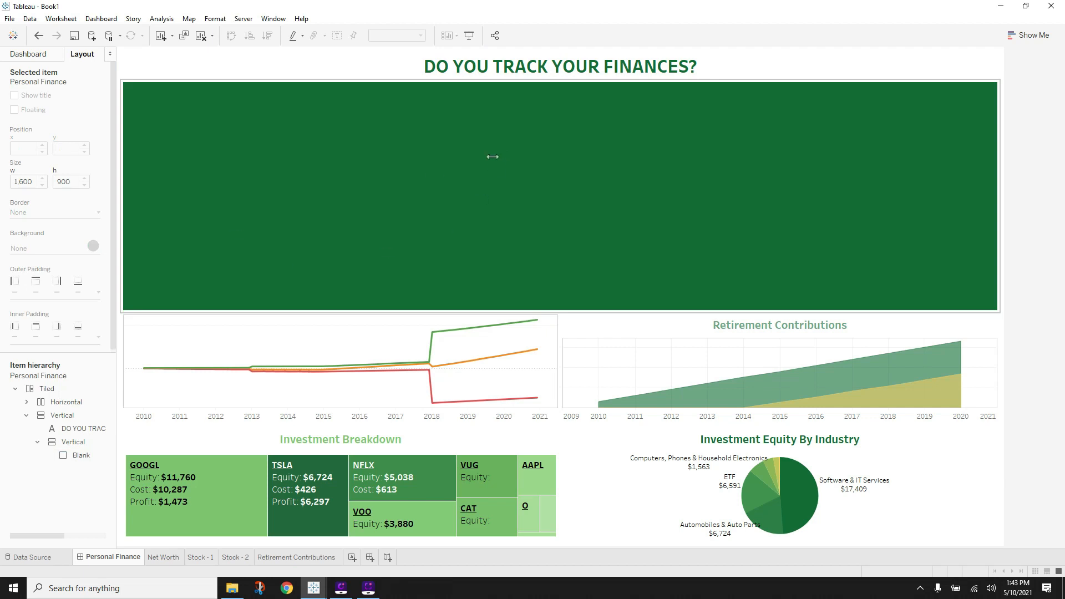
- Fix the green blank's height and try a much smaller value, dismissing the error
click(927, 125)
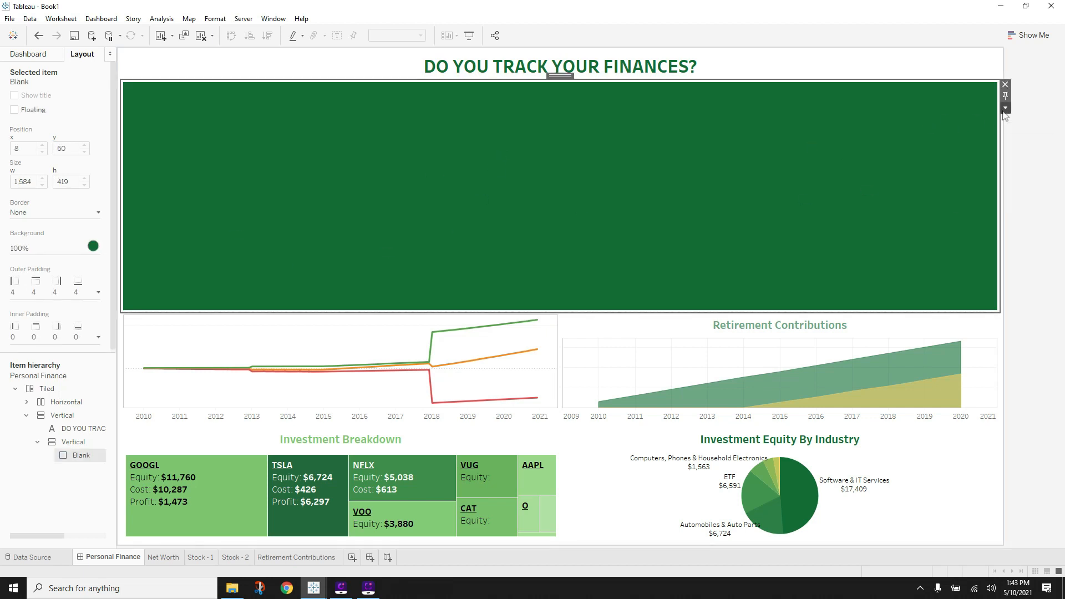
click(1004, 110)
click(1000, 134)
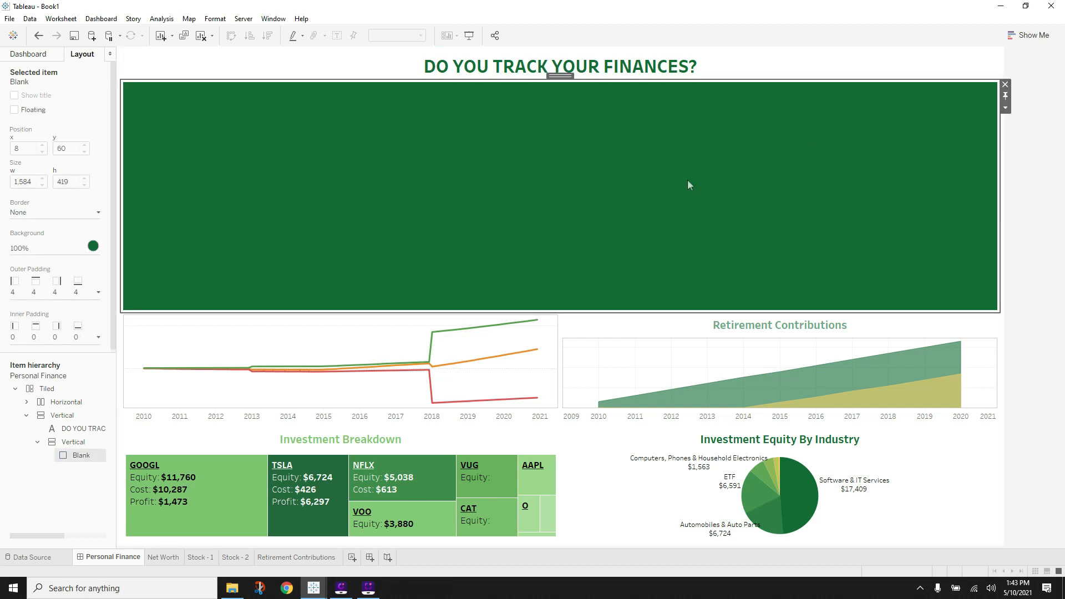
click(1005, 107)
click(990, 134)
click(1005, 108)
click(992, 146)
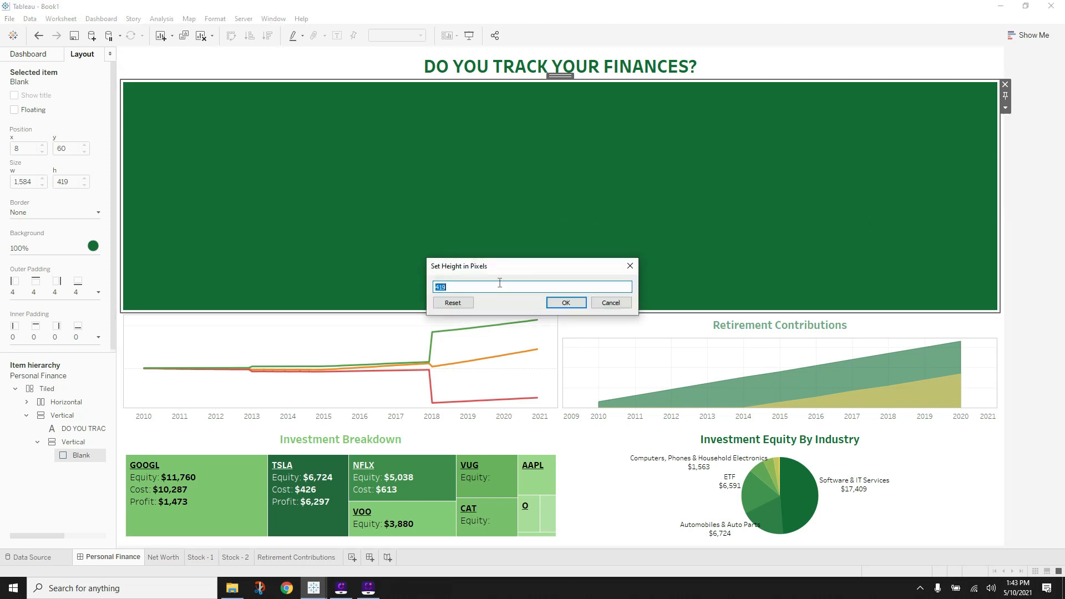
key(Return)
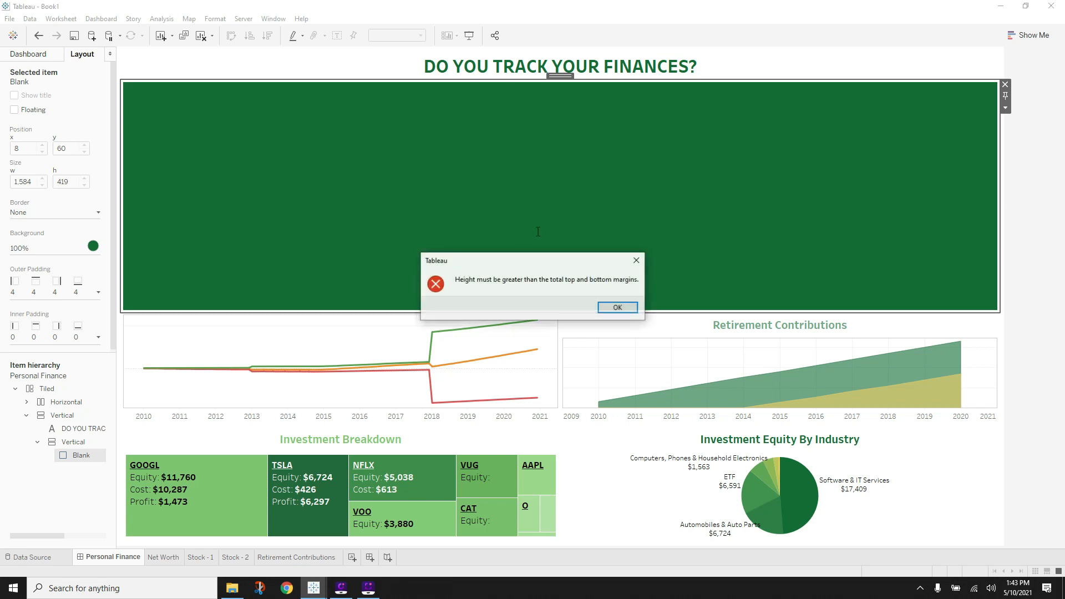
click(614, 306)
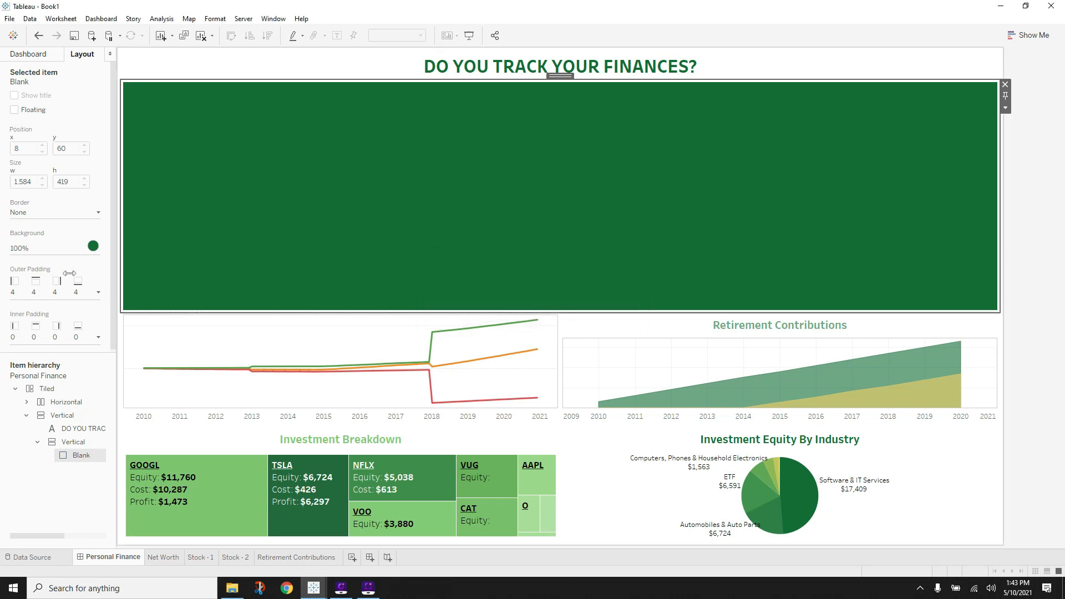
- Set the green blank's outer padding to 0 and shrink its height to a thin line
click(51, 291)
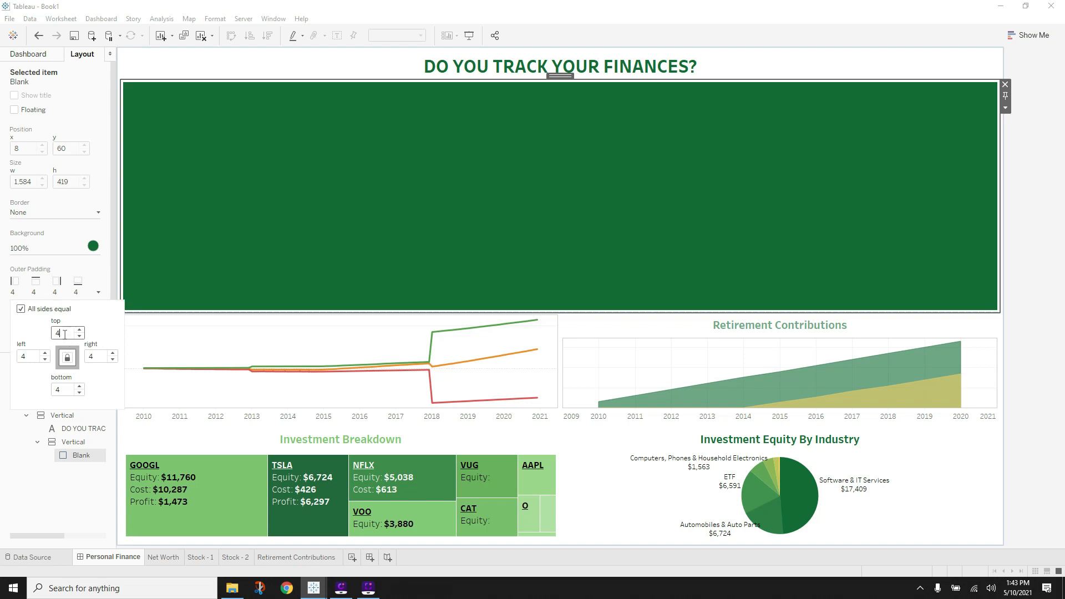
text(0)
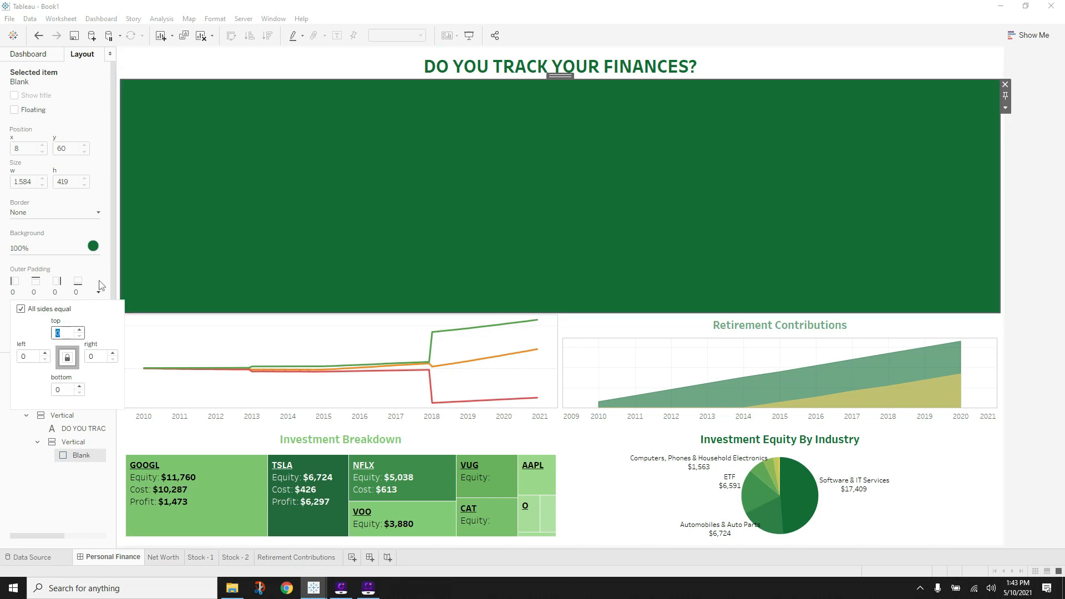
click(102, 282)
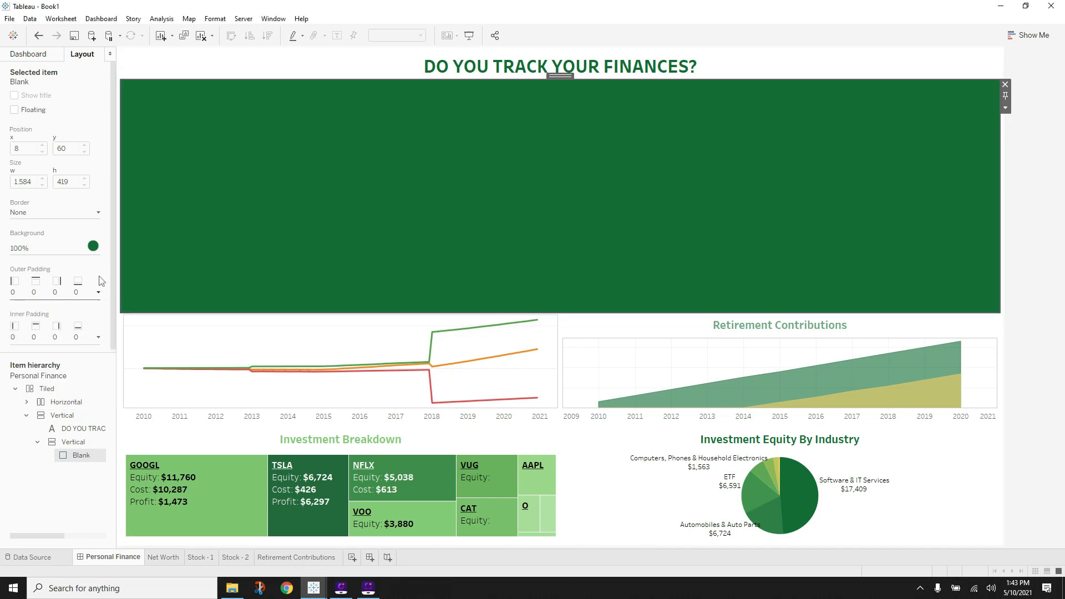
click(1006, 108)
click(967, 144)
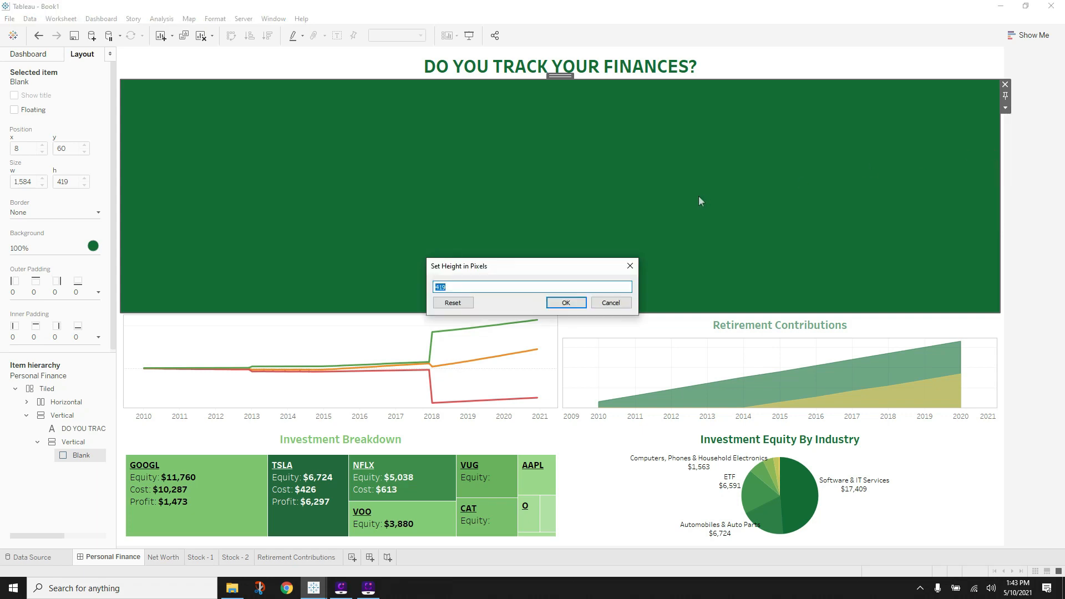
text(5)
key(Return)
- Check the title container and green line by selecting them in the dashboard and hierarchy
click(625, 192)
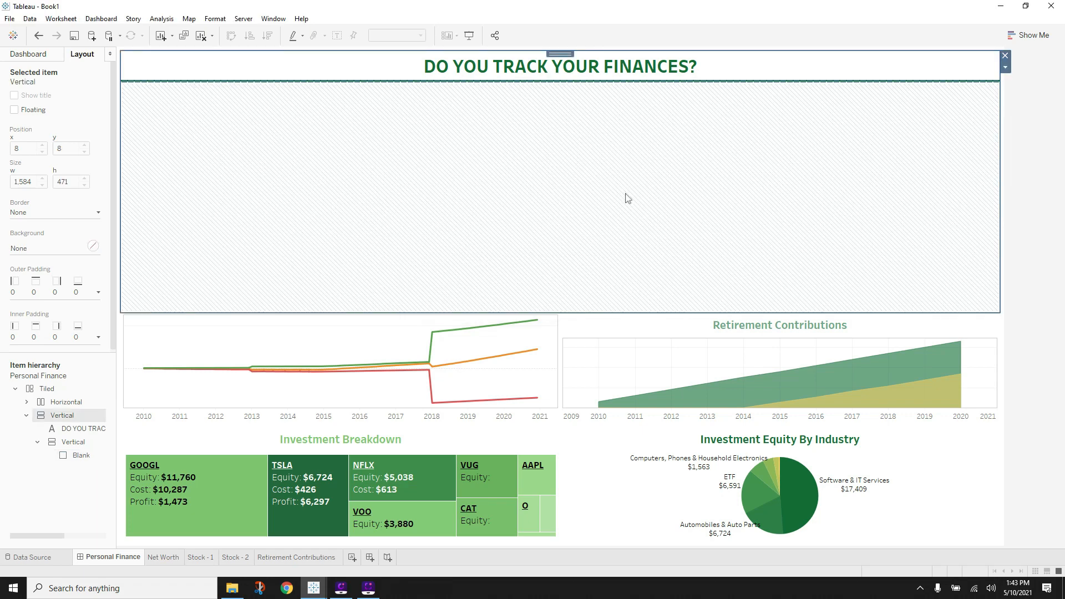
click(1035, 165)
click(78, 454)
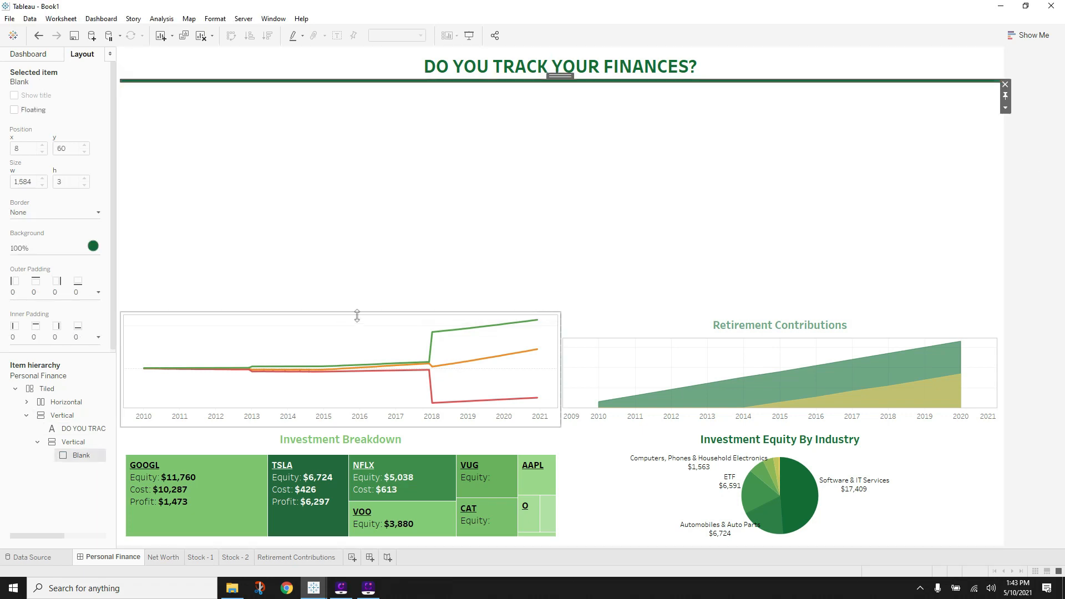
click(1035, 162)
click(695, 192)
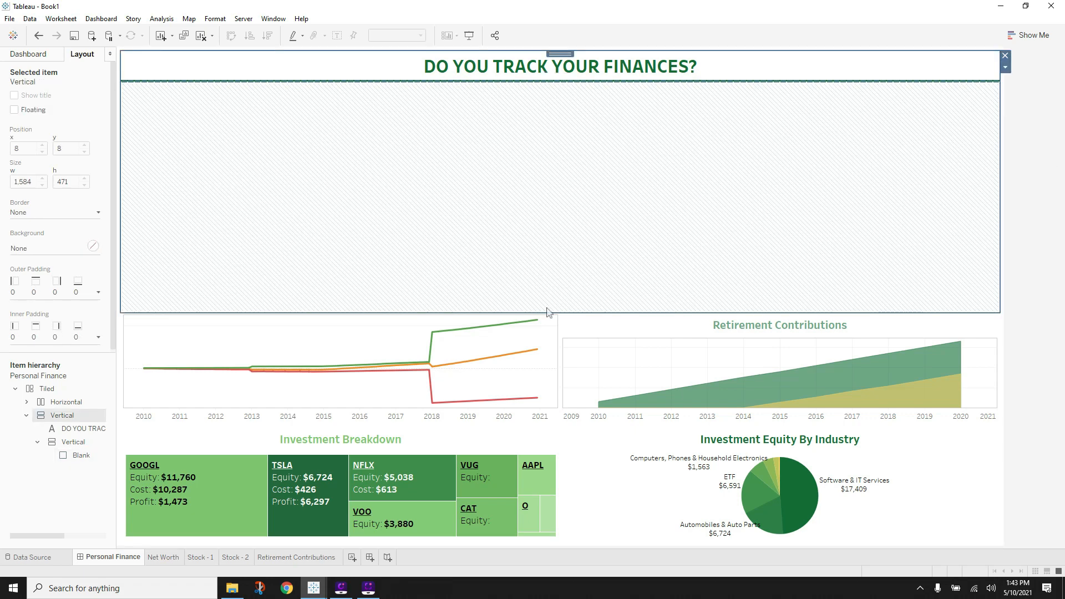
- Shrink the title container so the charts move up, then switch new objects to Floating
drag(546, 313, 562, 86)
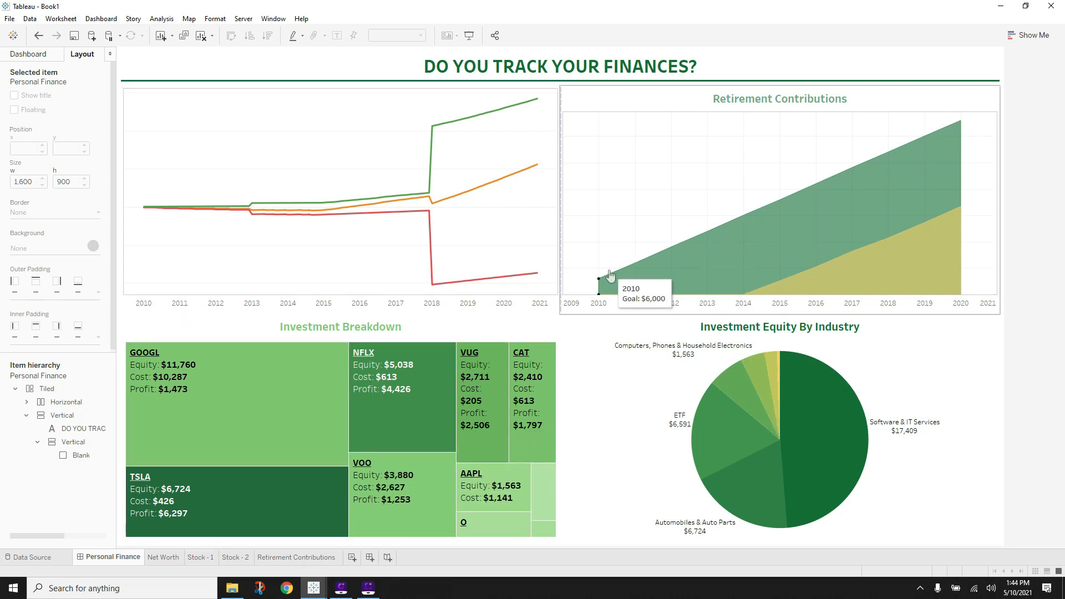
click(711, 441)
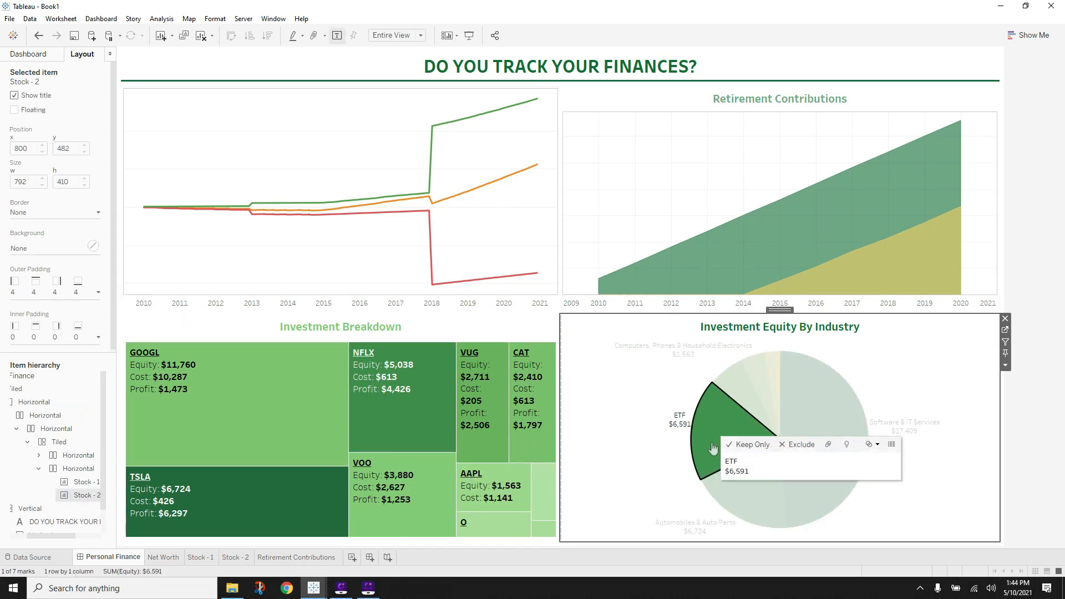
click(622, 418)
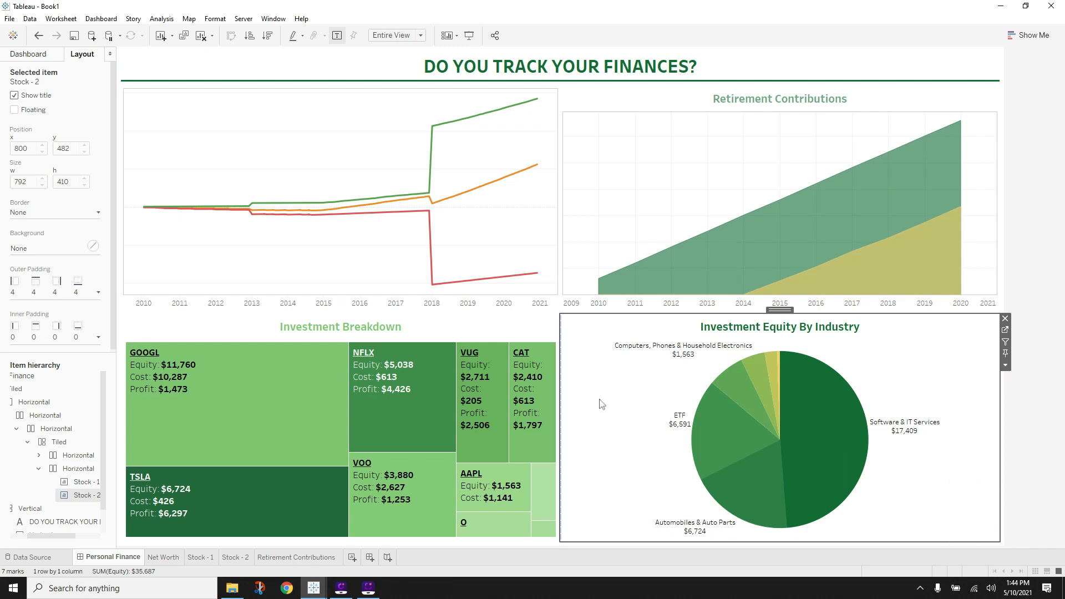
click(40, 58)
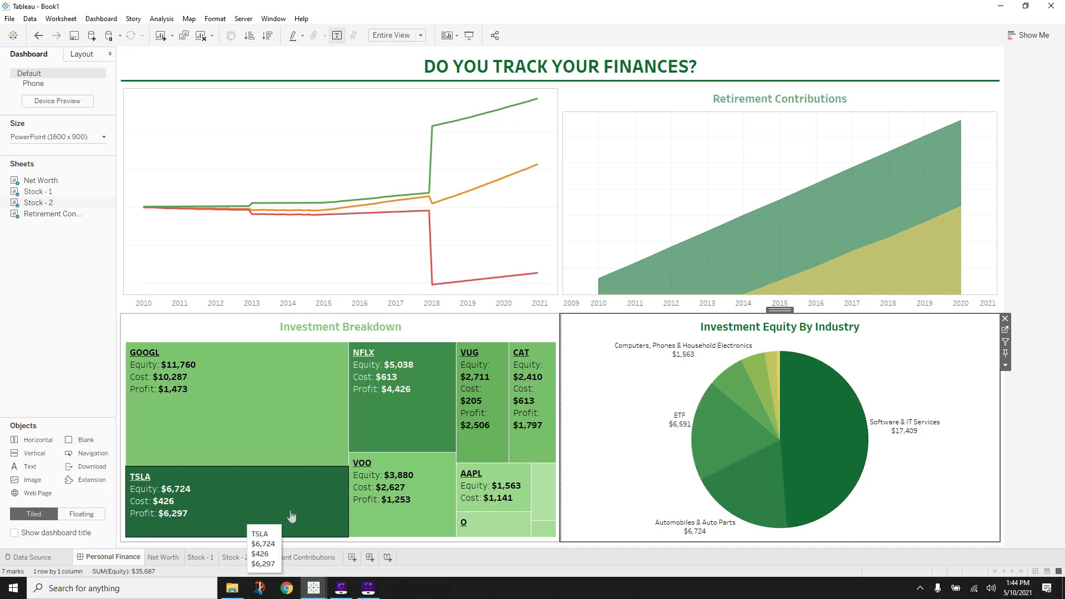
click(82, 514)
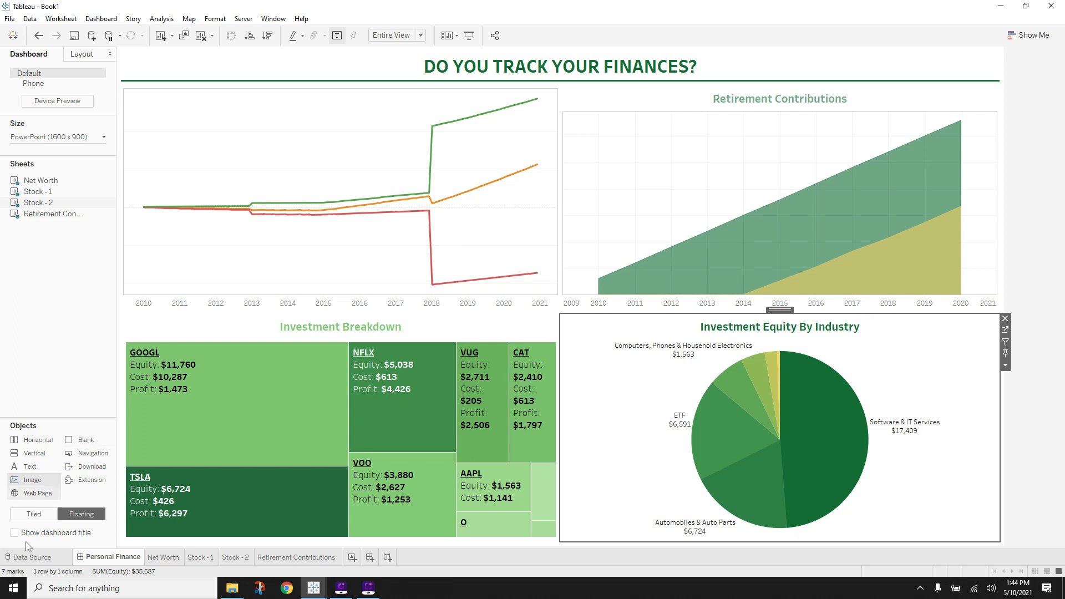
- Add a floating Image object showing YouTube Logo.jpg from the Logo folder
drag(32, 483, 660, 272)
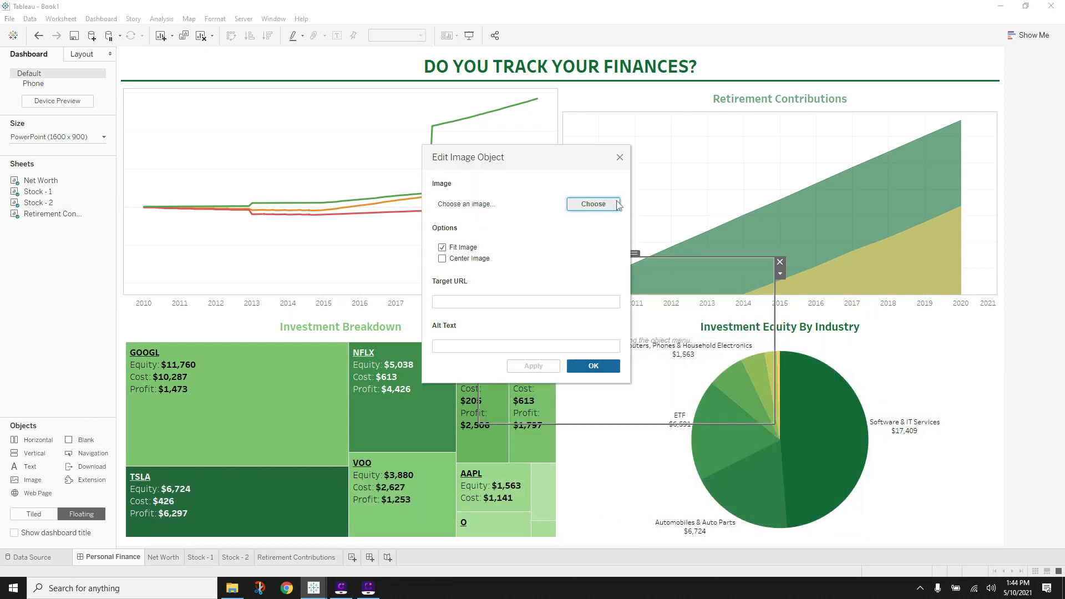
click(593, 204)
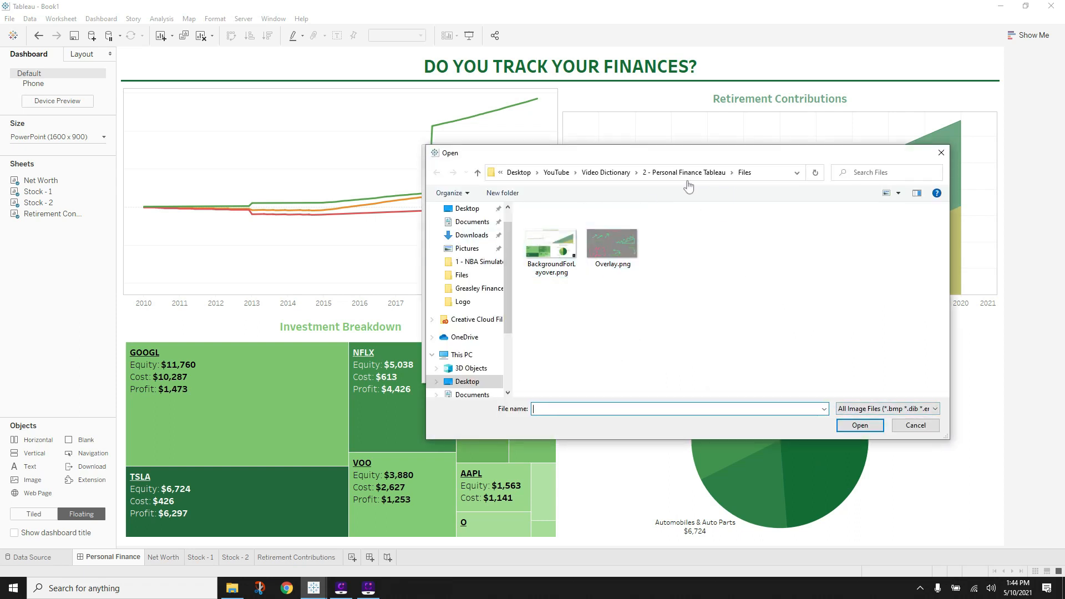
click(556, 172)
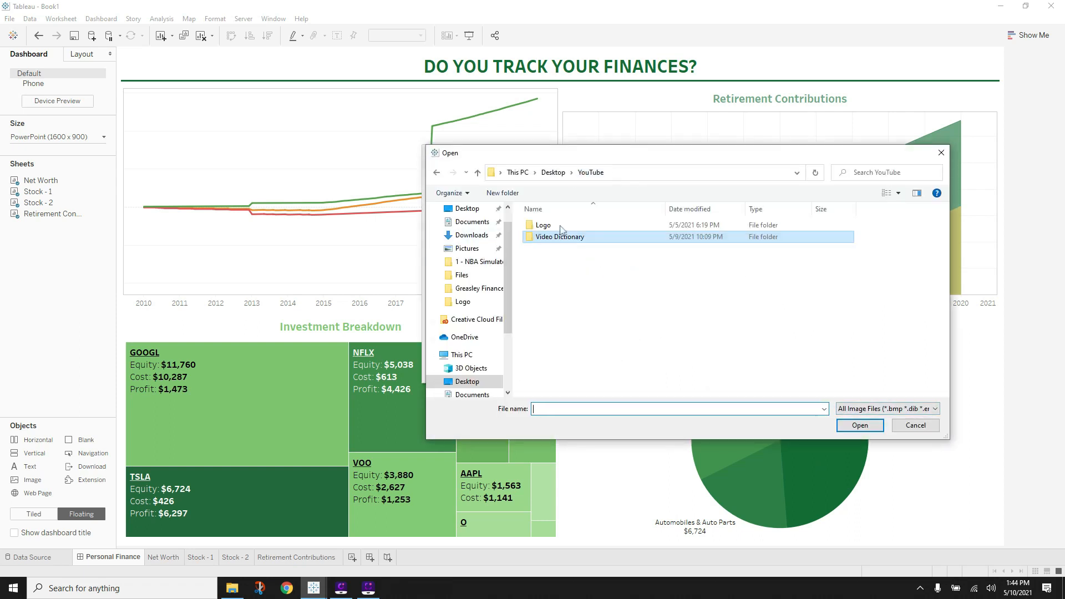
double_click(583, 226)
double_click(799, 244)
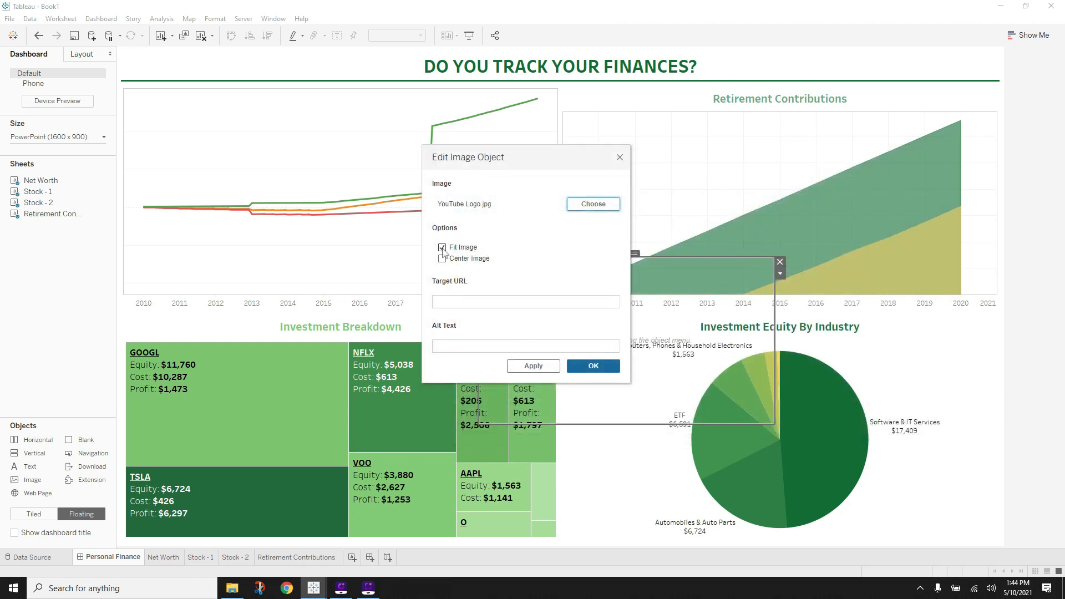
click(578, 368)
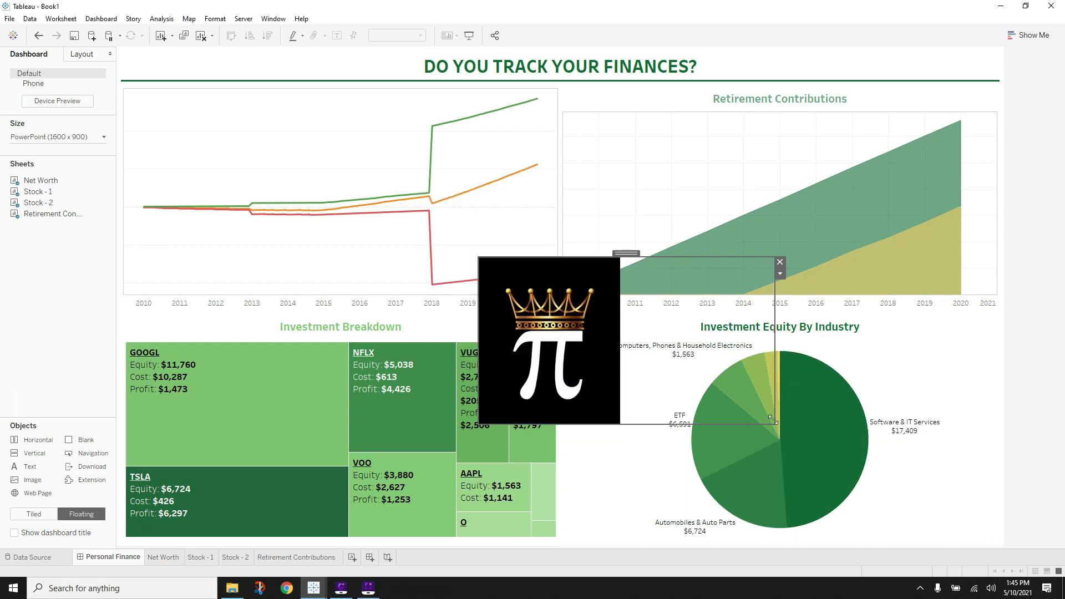
- Shrink the logo and move it to the bottom-right corner beside the pie chart
drag(774, 424, 537, 324)
drag(501, 256, 964, 471)
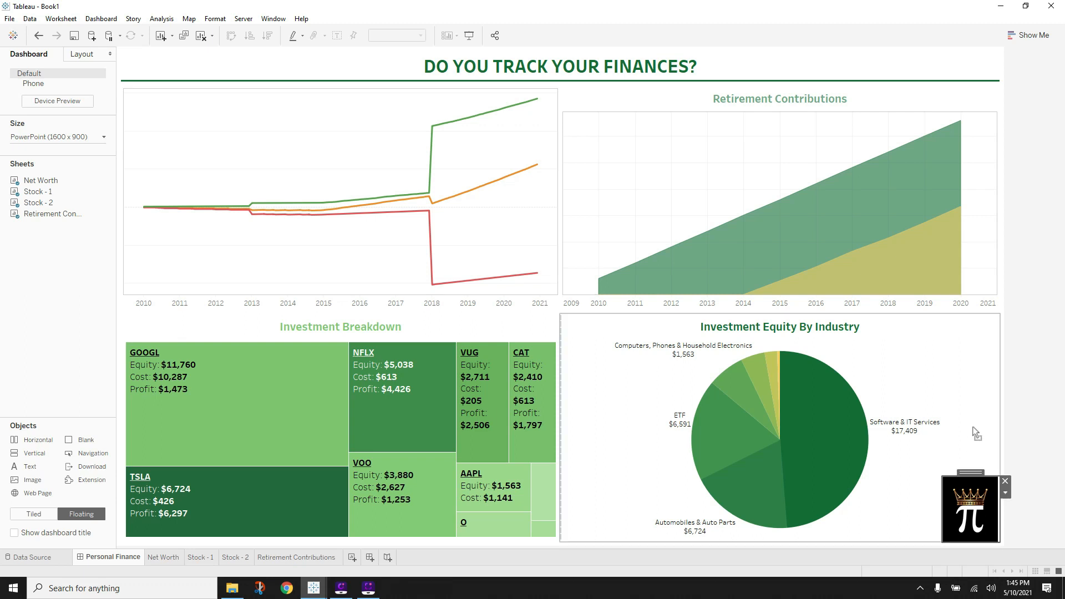
click(1036, 409)
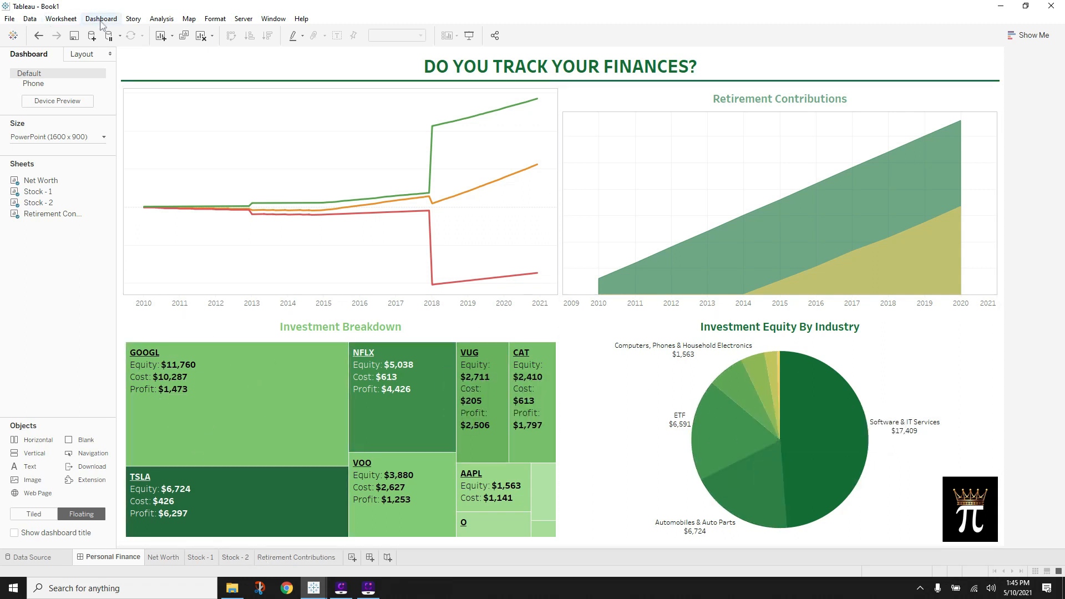
- Add a Filter action with only Stock - 2 as source, targeting Stock - 1, run on Select
click(62, 20)
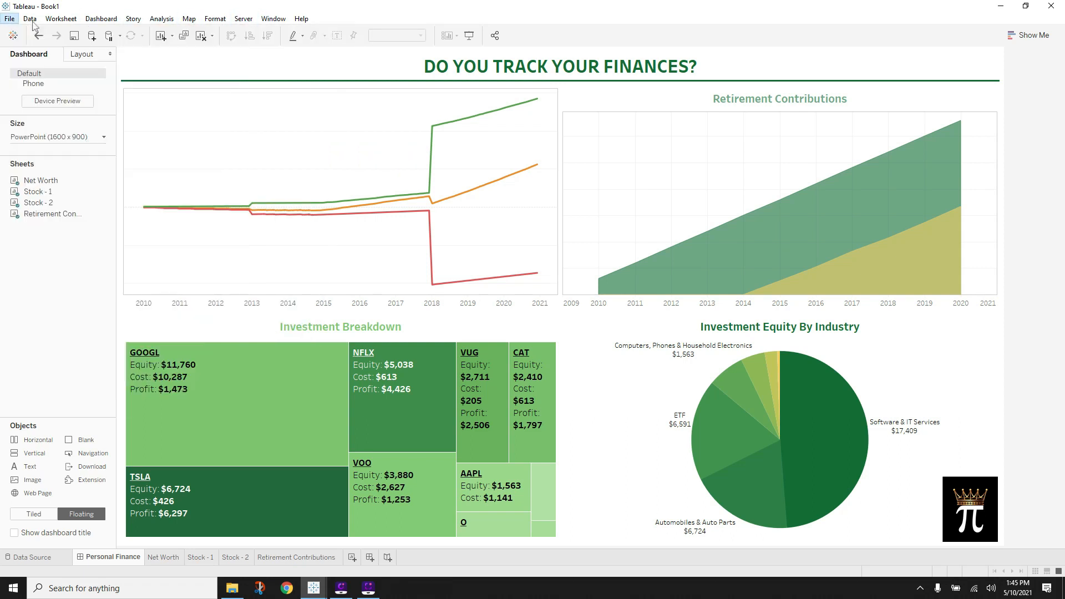
mouse_move(37, 21)
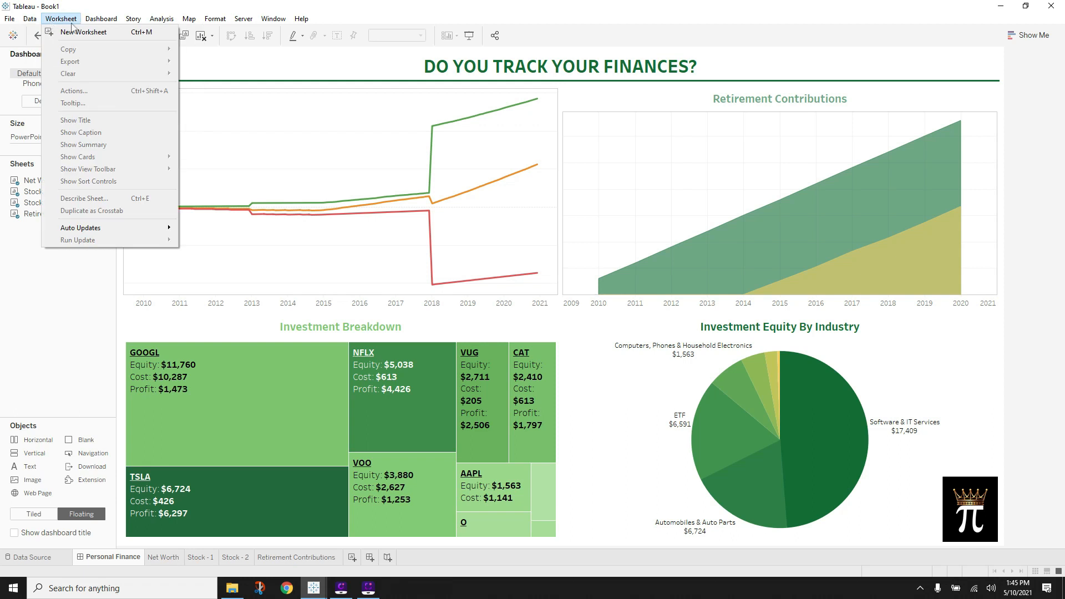
mouse_move(101, 22)
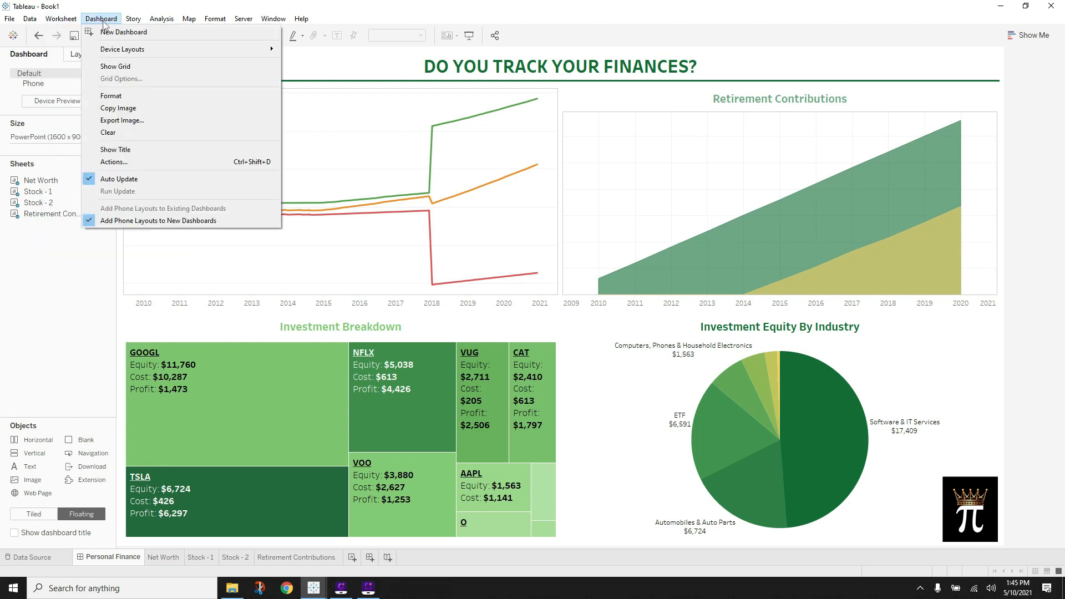
click(119, 162)
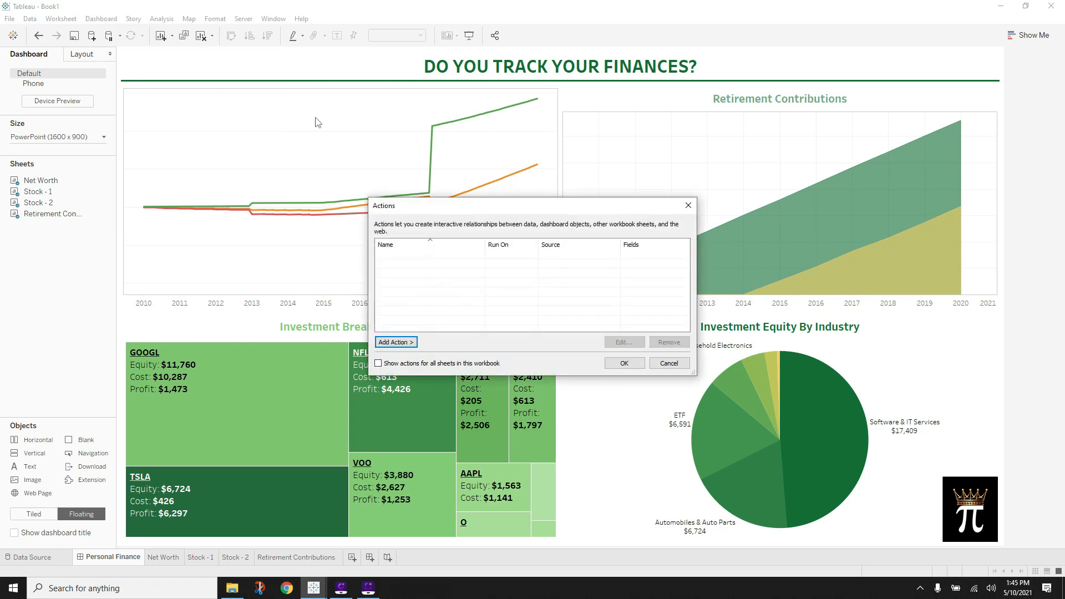
click(405, 342)
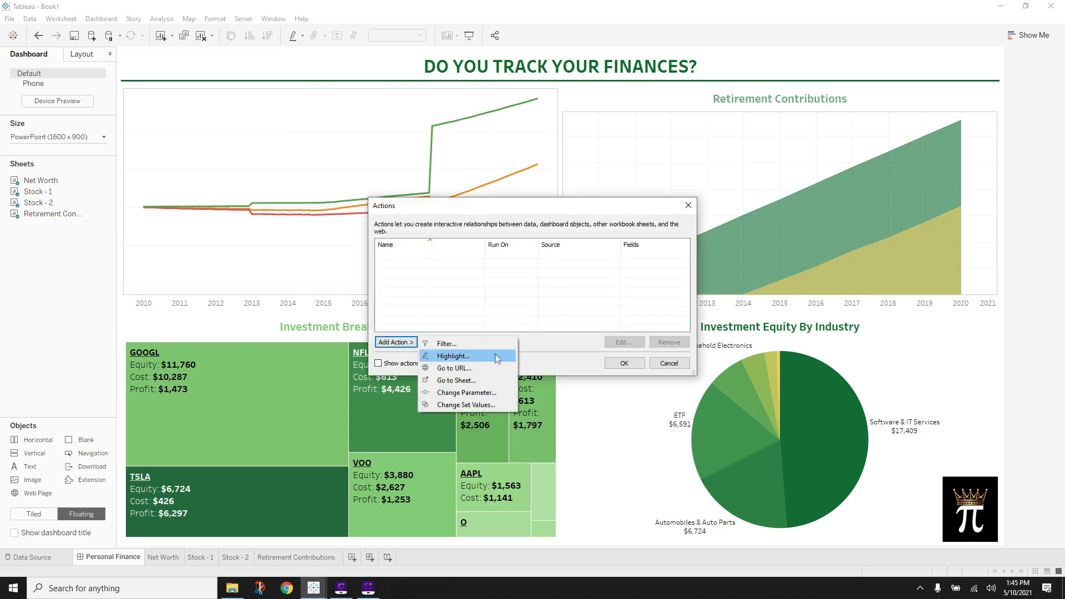
click(455, 343)
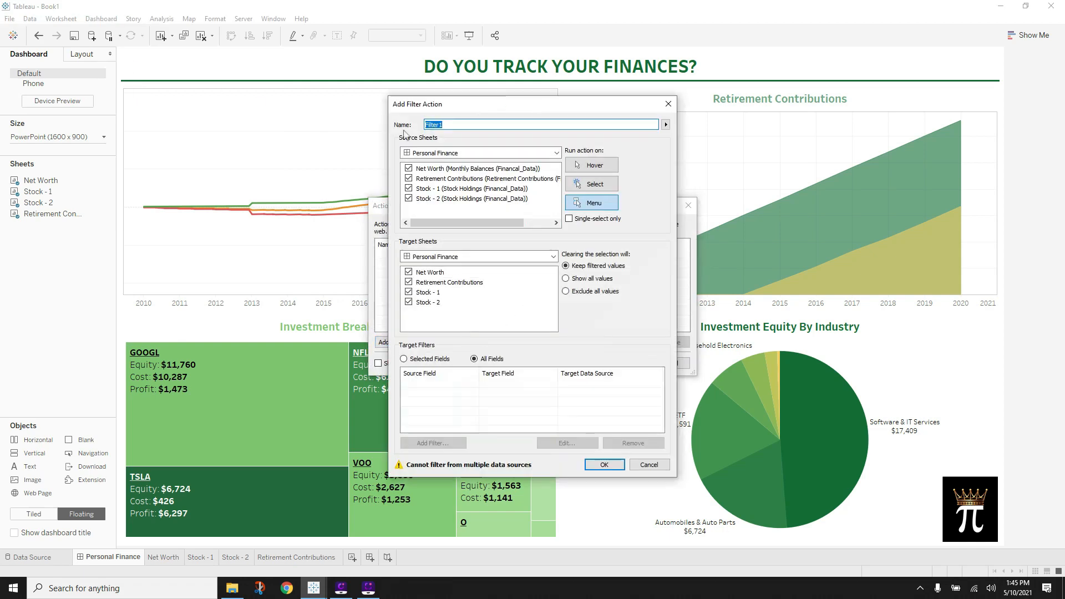
click(409, 178)
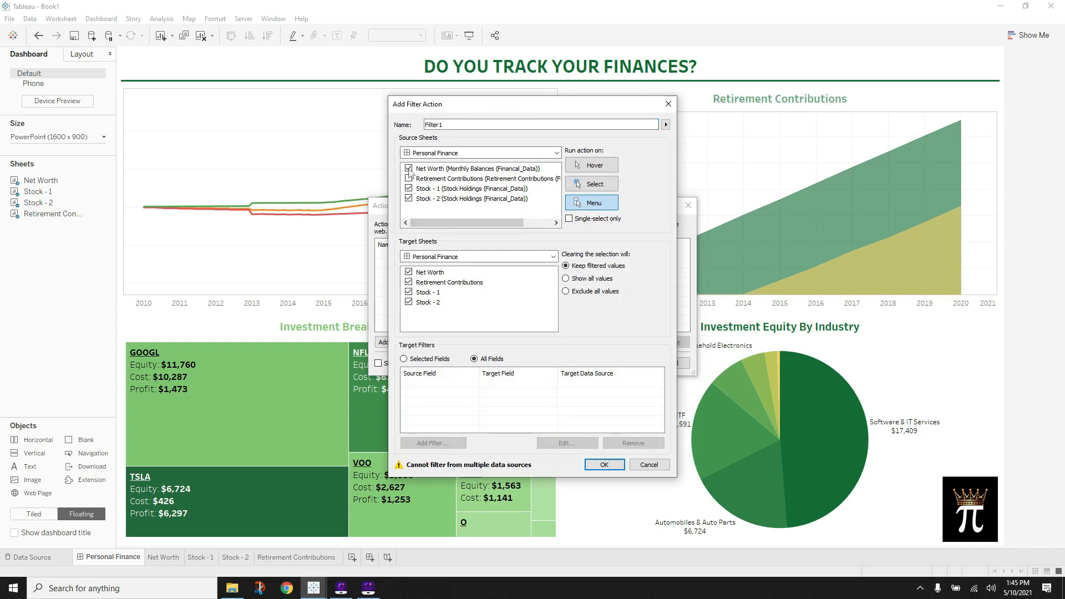
click(409, 169)
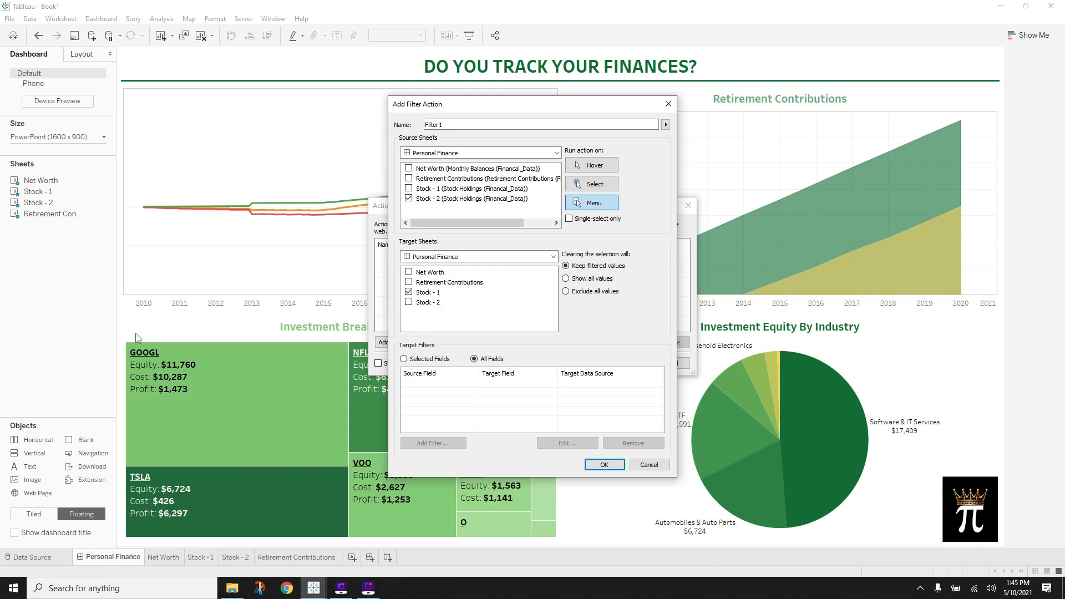
click(589, 185)
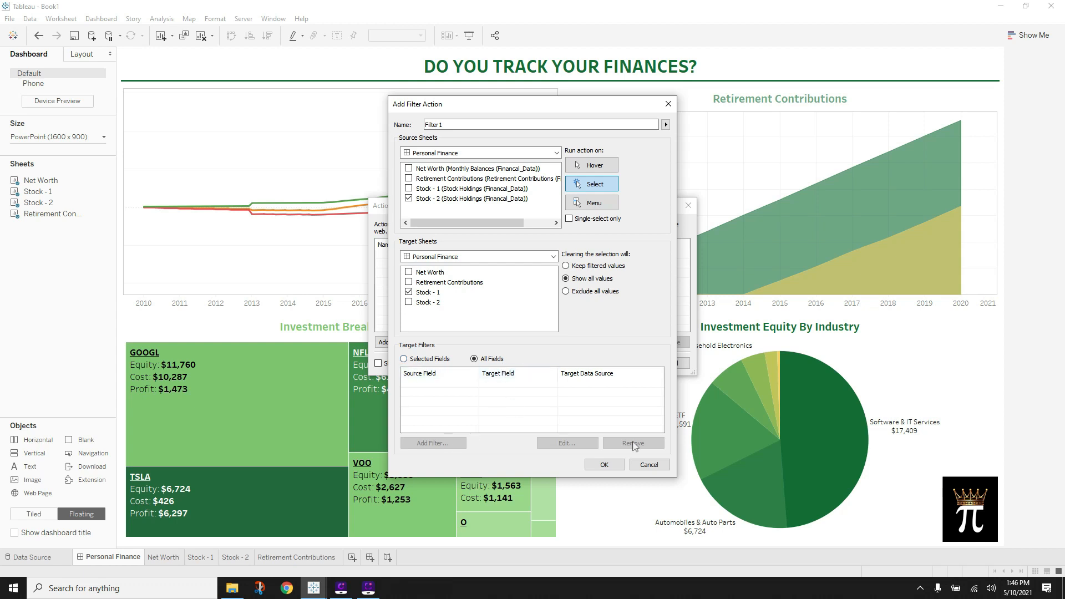
click(604, 464)
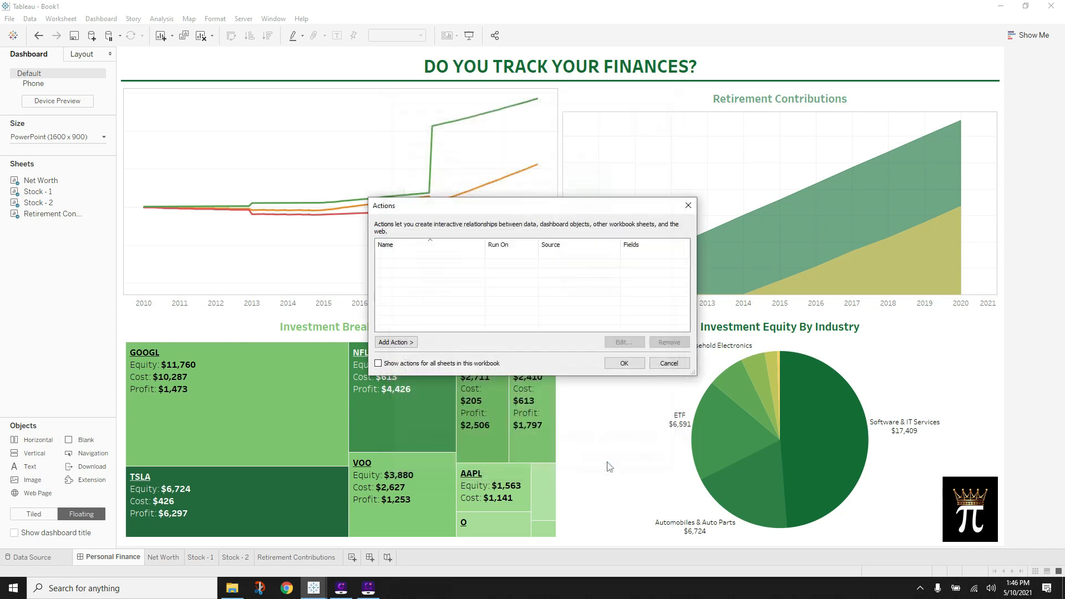
- Close Actions and click the ETF and other pie slices to check the treemap filtering
click(623, 363)
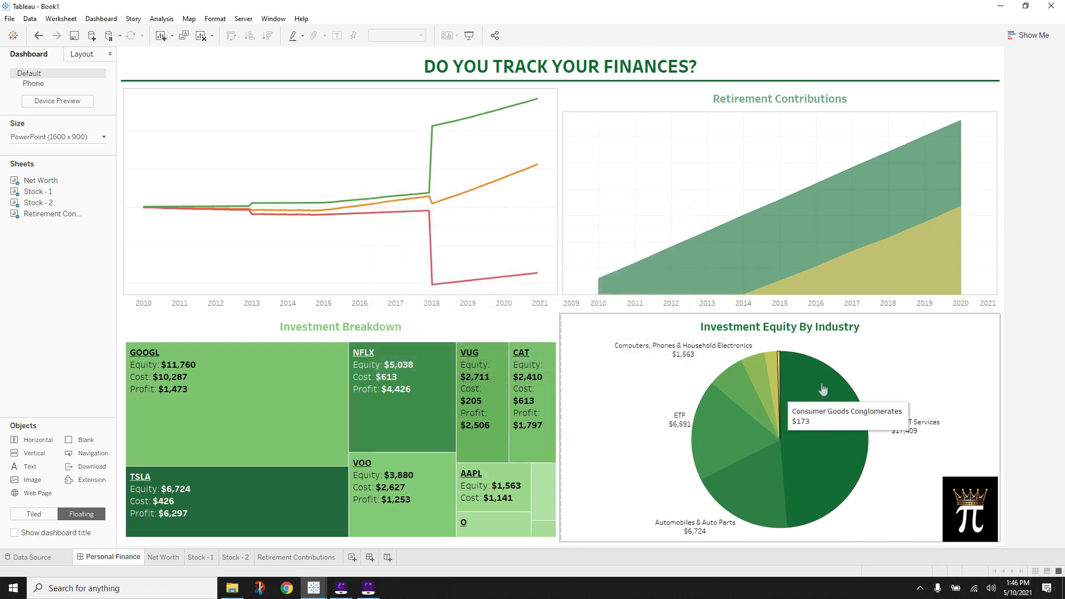
click(707, 434)
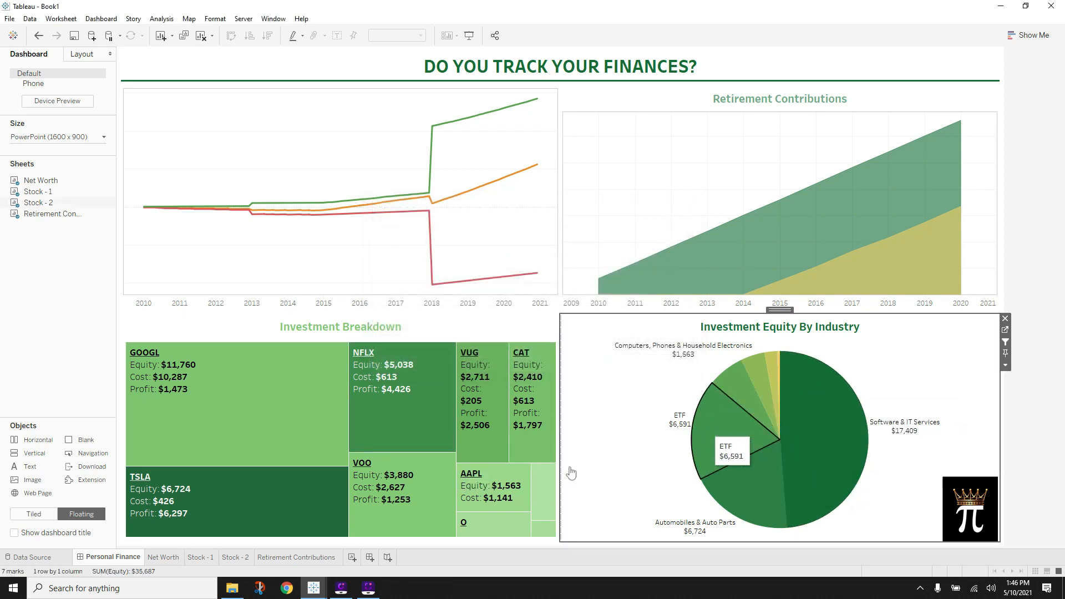
click(726, 436)
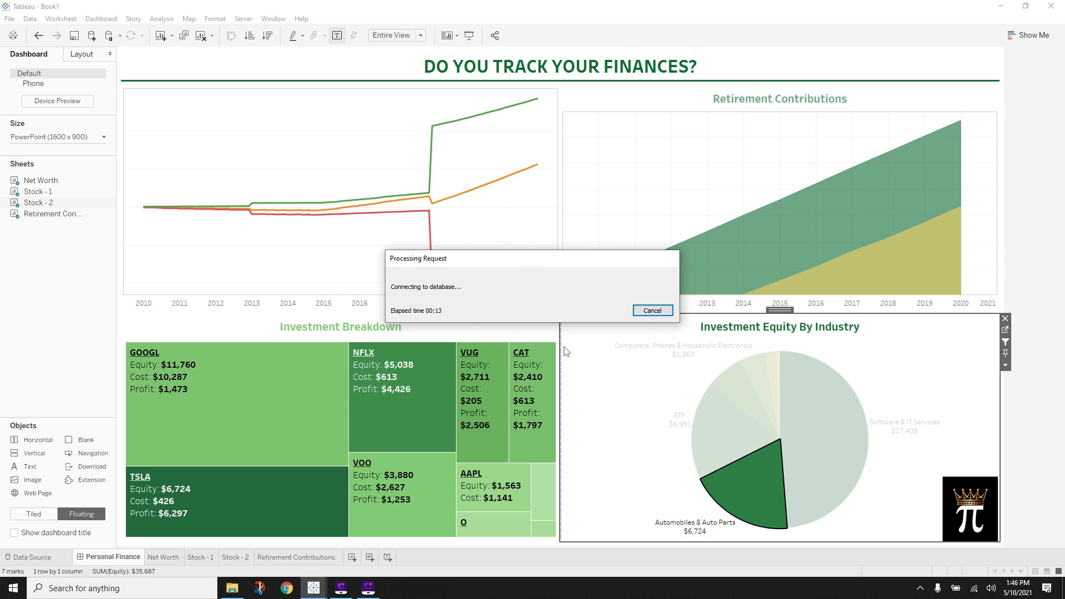
click(824, 468)
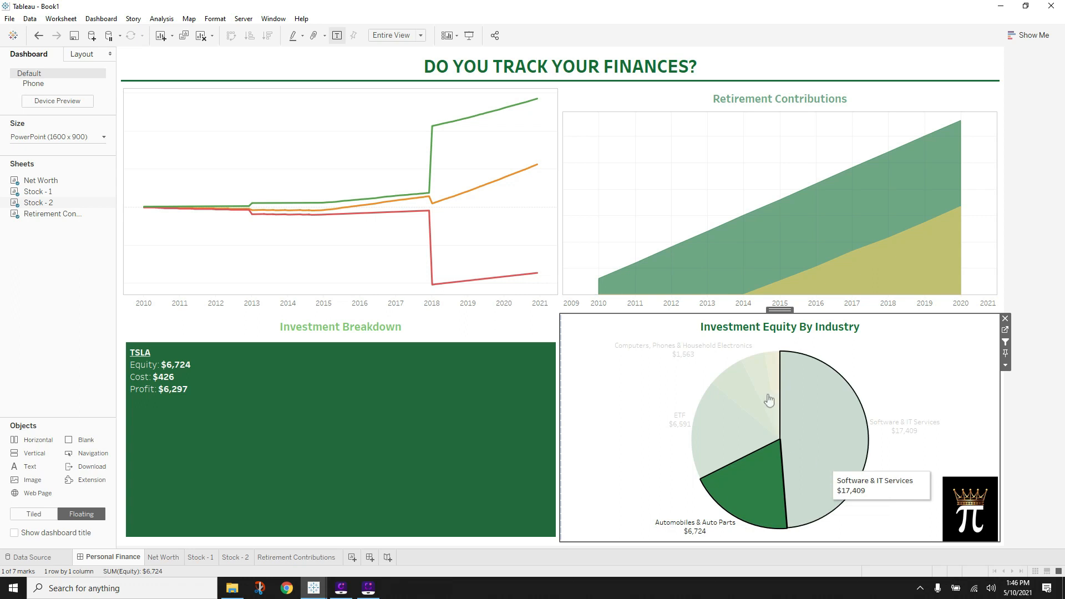
click(772, 376)
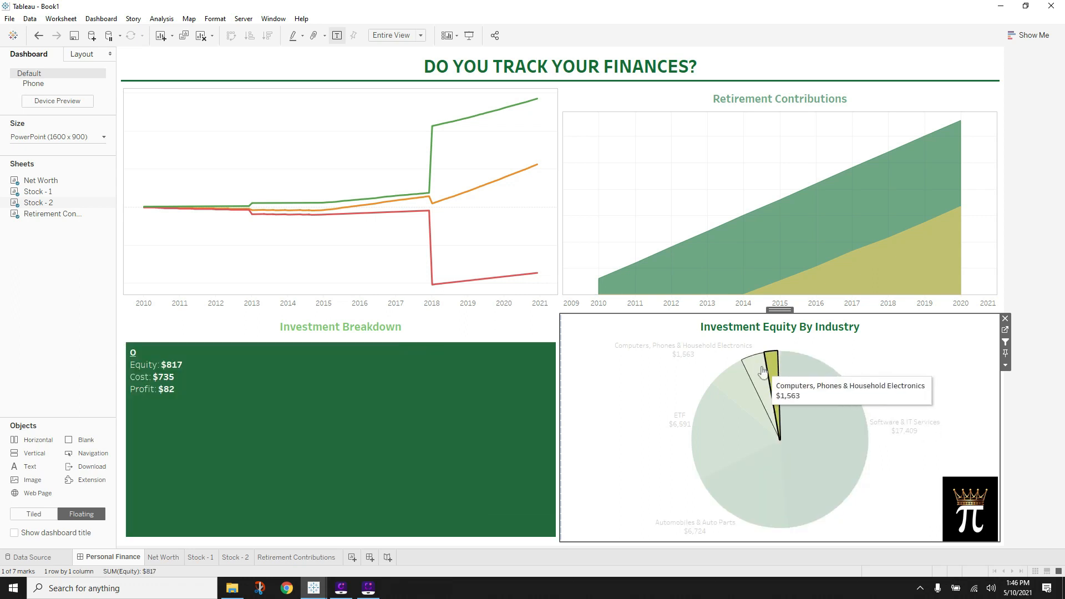
click(754, 378)
click(723, 417)
click(715, 458)
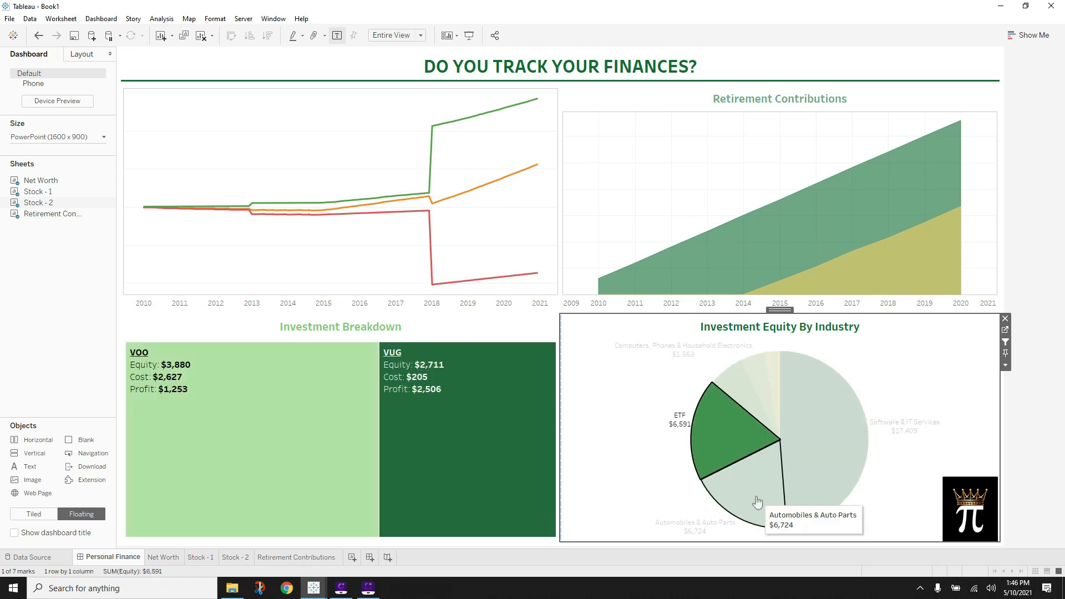
click(749, 447)
click(856, 436)
click(862, 395)
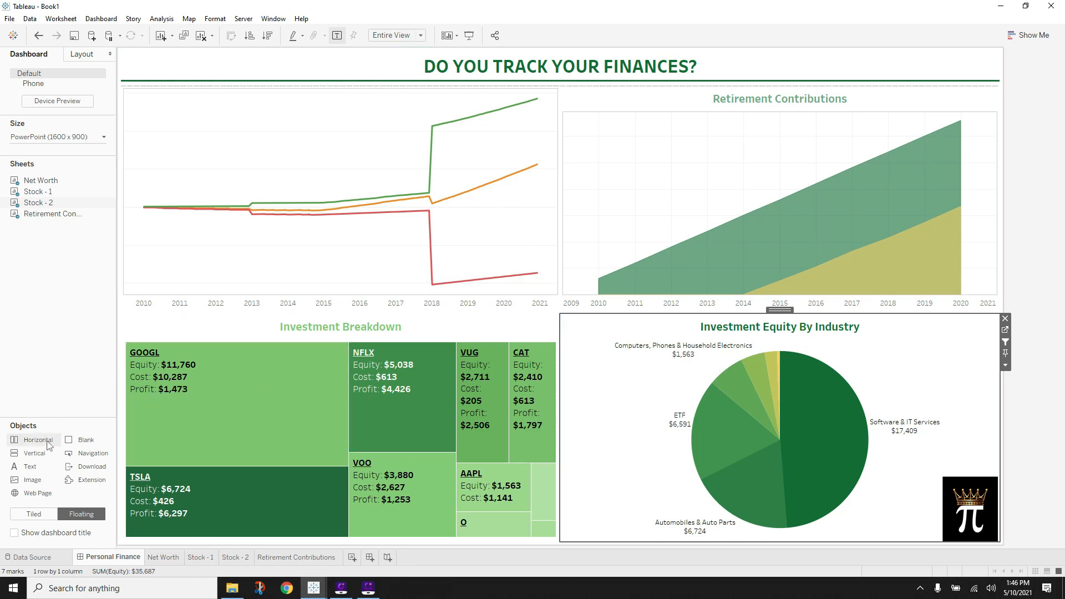
- Drop a Horizontal container onto the dashboard and stretch it over the full layout
drag(38, 441, 118, 50)
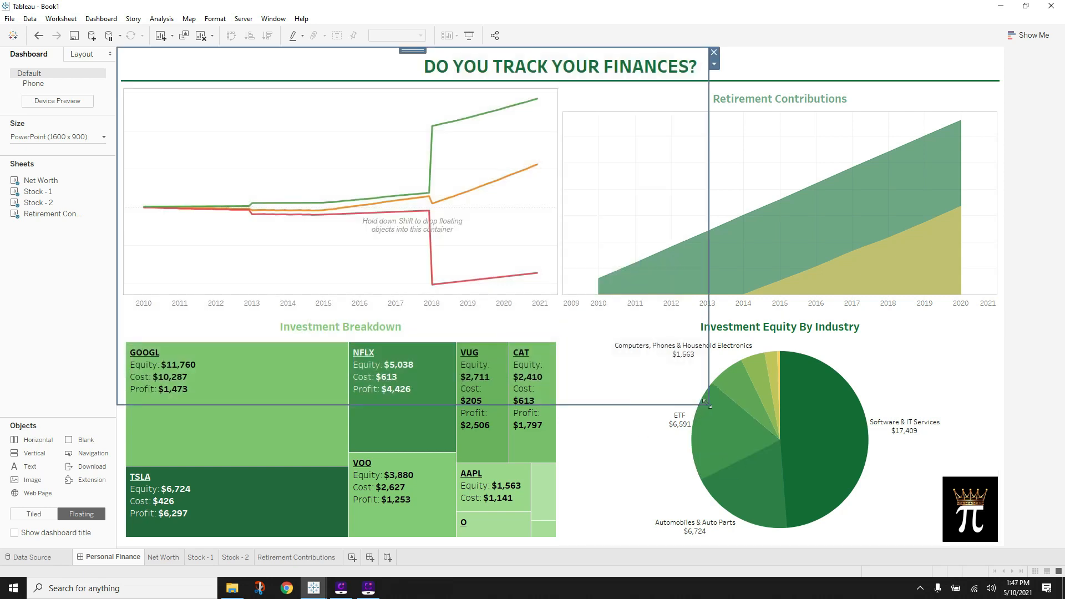
drag(709, 405, 1010, 545)
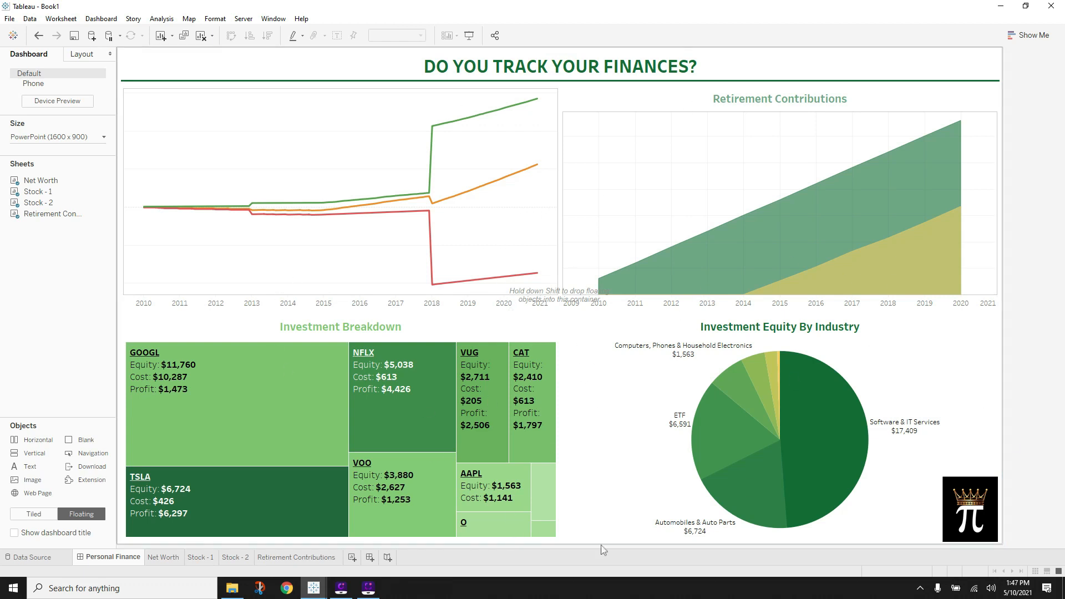
click(977, 60)
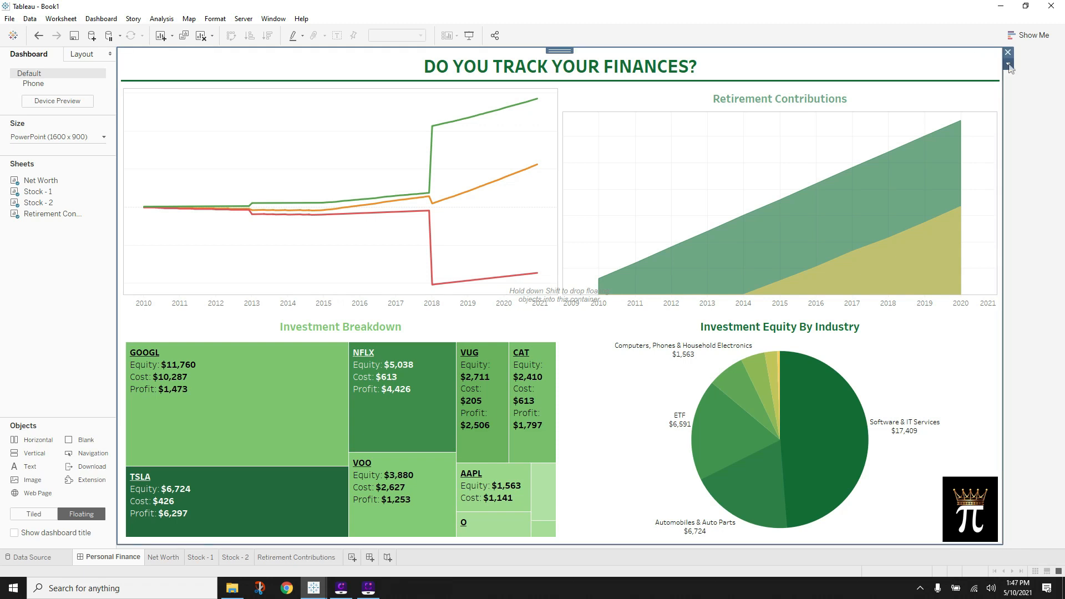
- Collapse the Tiled group and select the floating Horizontal container in the Item hierarchy
click(1008, 65)
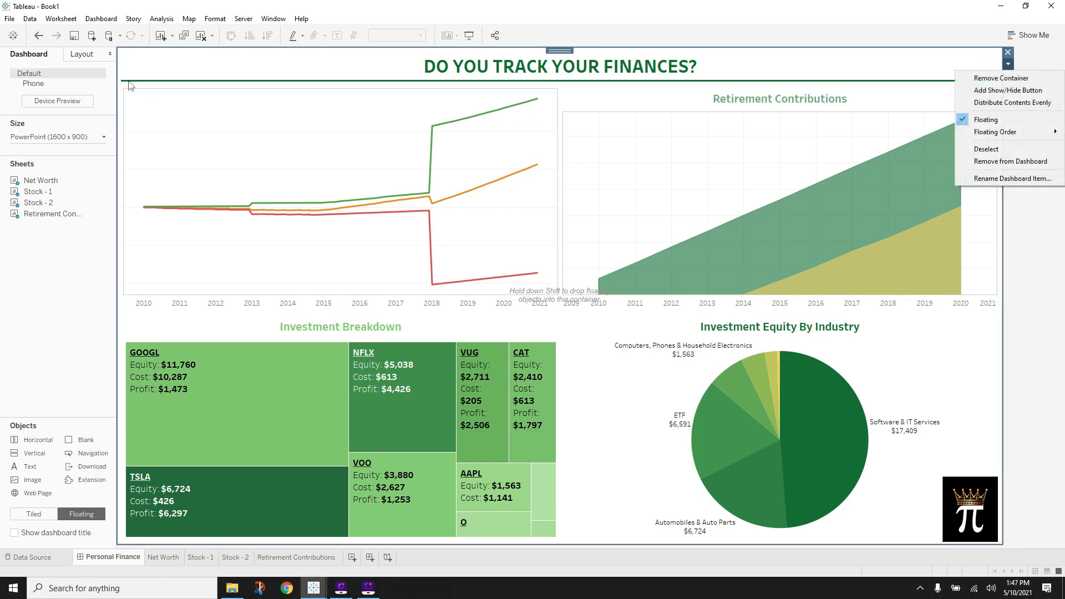
click(73, 58)
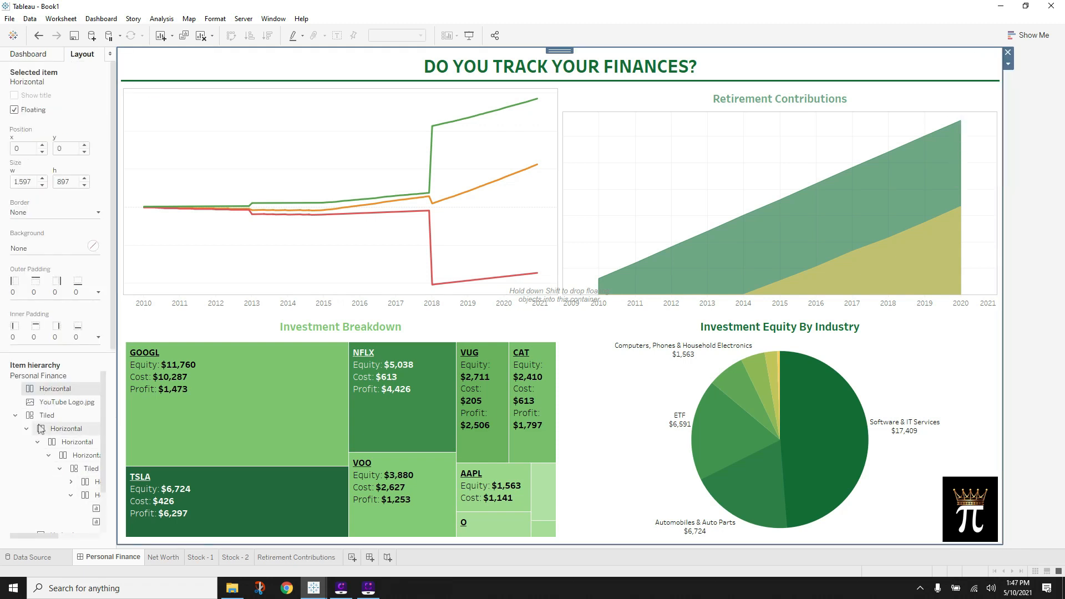
click(15, 416)
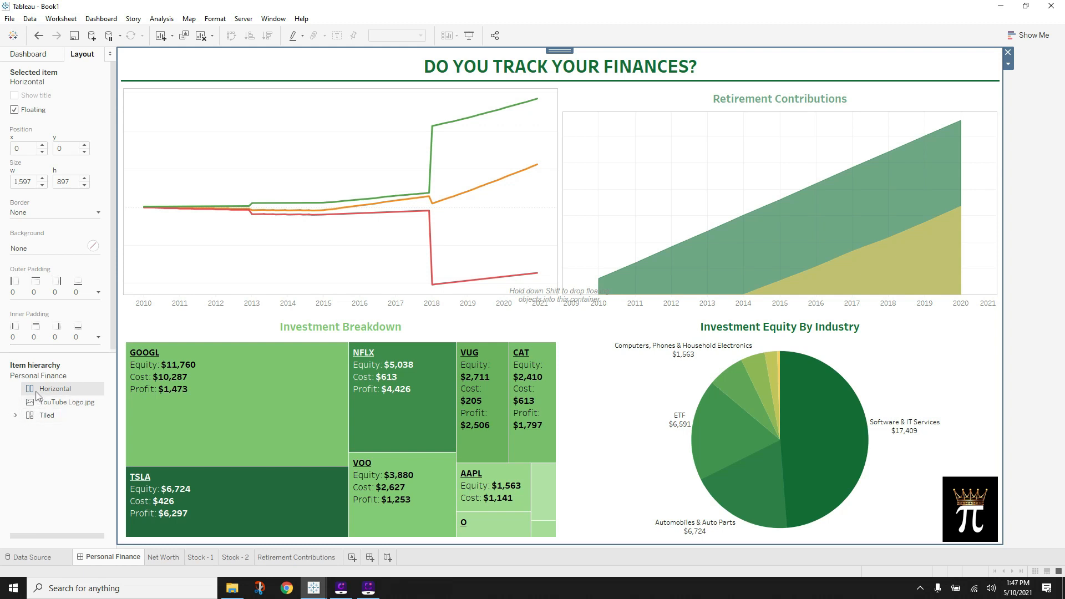
double_click(60, 391)
click(61, 476)
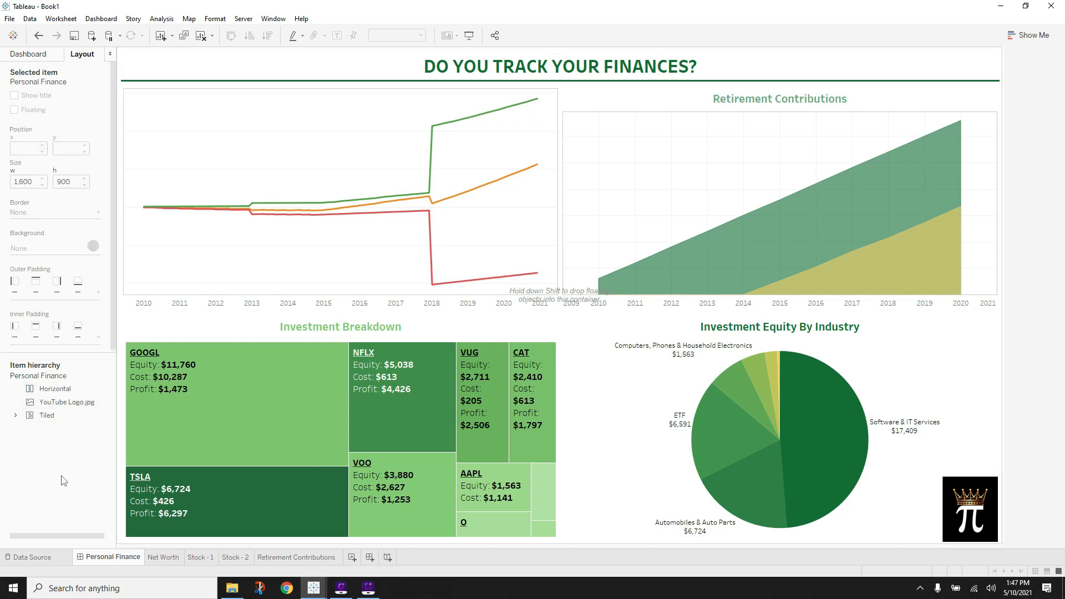
click(56, 388)
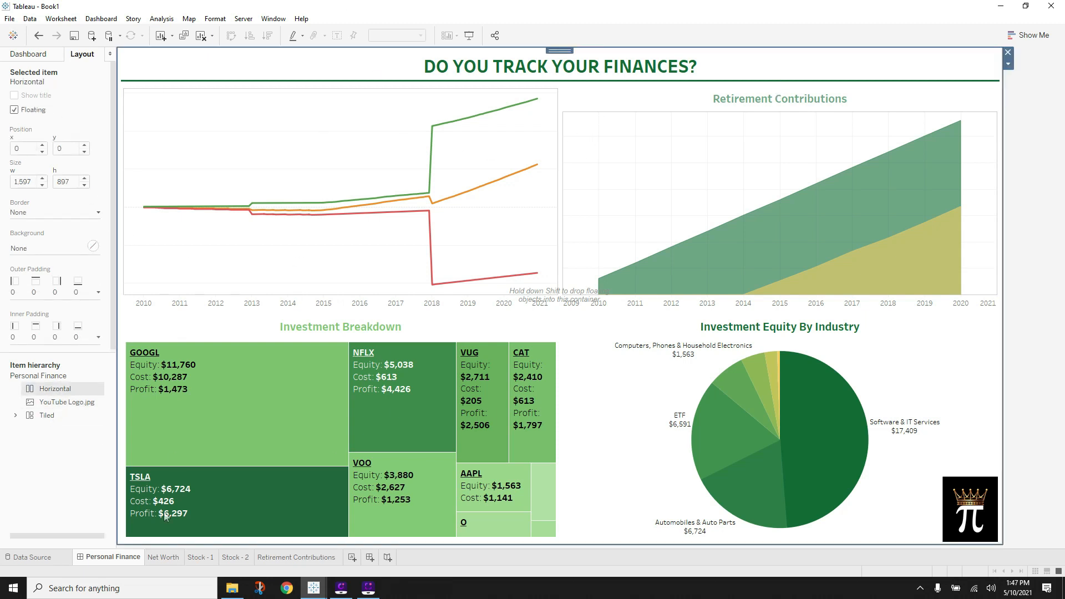
- Add a show/hide button, place it beside the logo at x 1,448, y 860, and edit it
click(1007, 64)
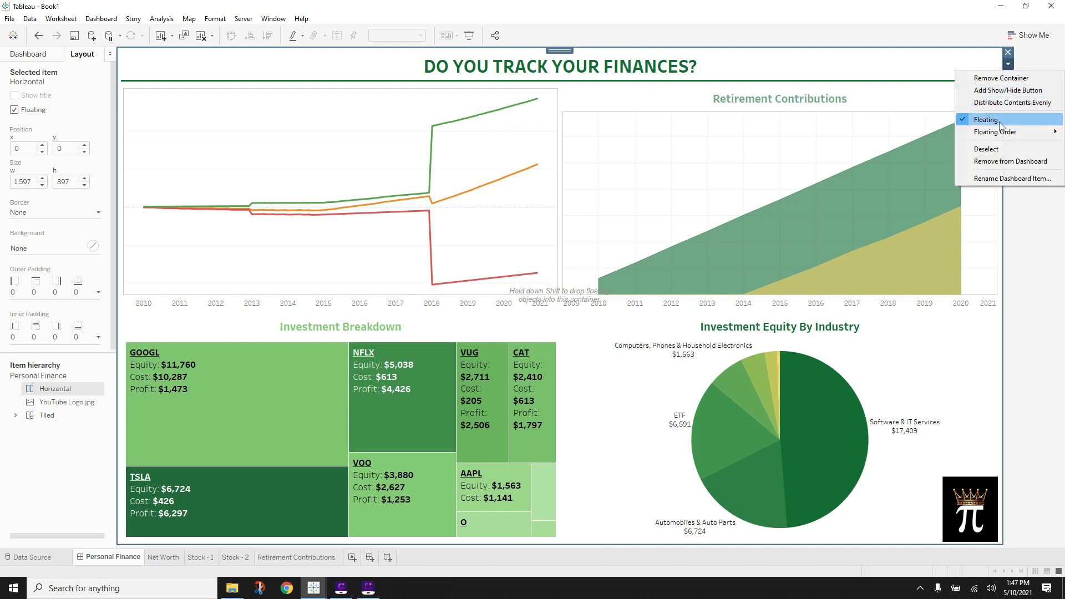
click(1008, 90)
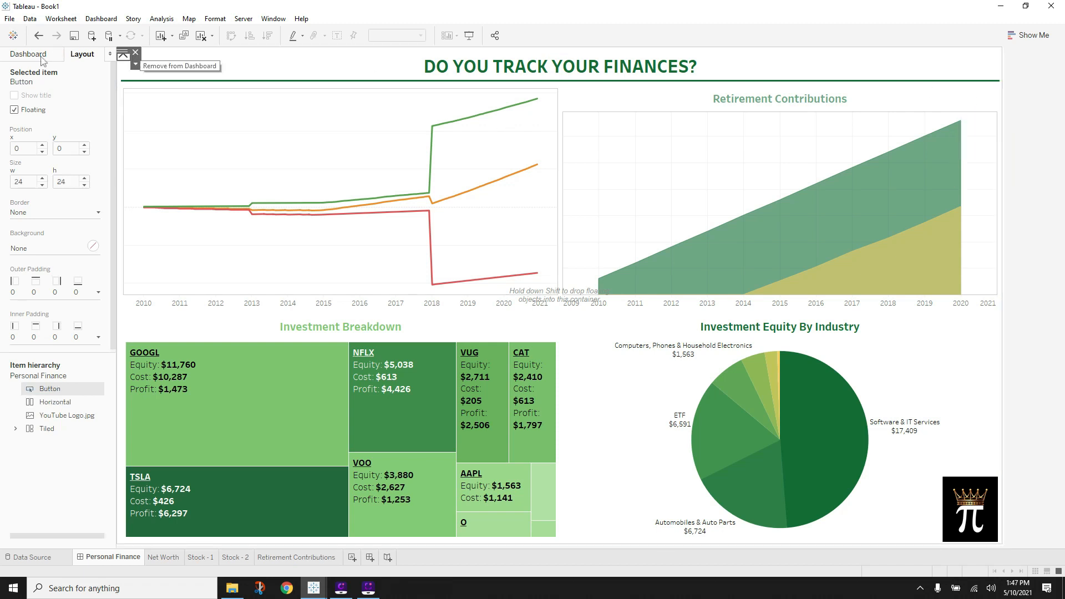
drag(123, 56, 606, 232)
drag(829, 374, 909, 521)
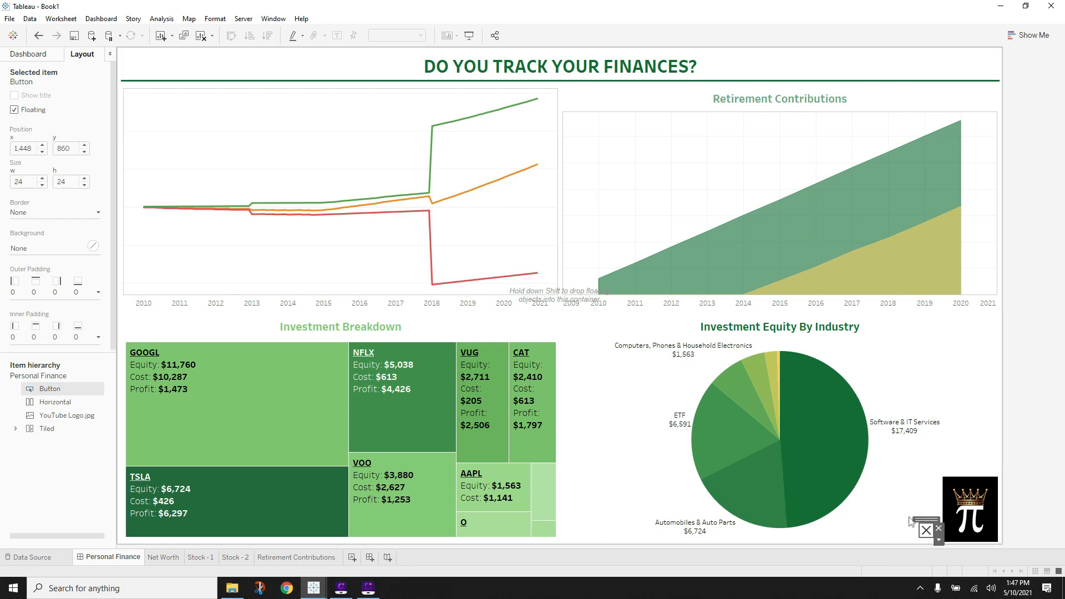
click(938, 540)
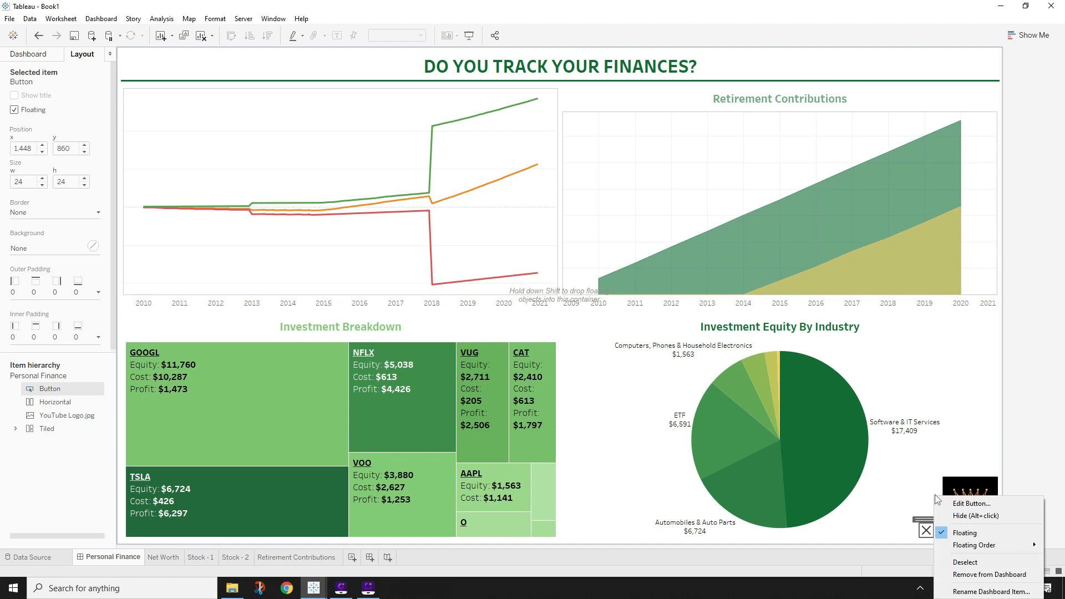
click(980, 504)
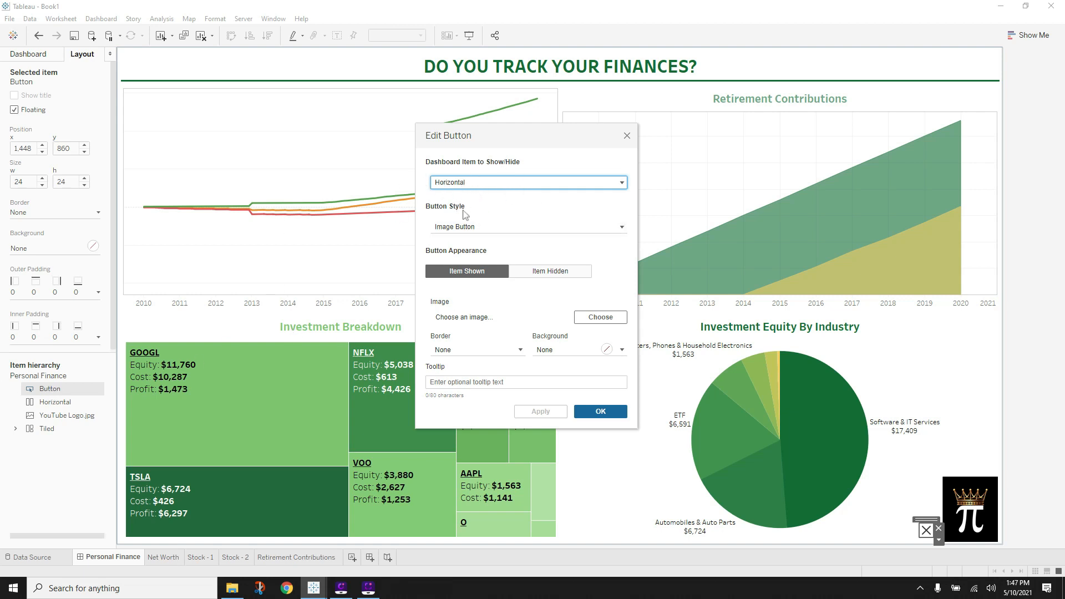
- Make it a Text Button; shown state titled HIDE with solid border and grey background
click(454, 227)
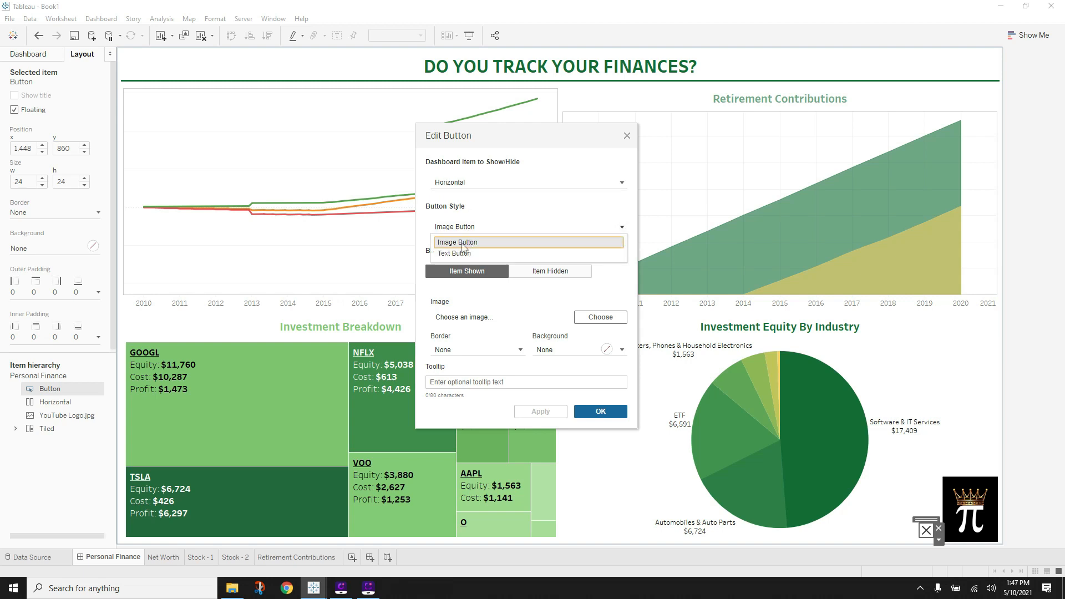
click(463, 254)
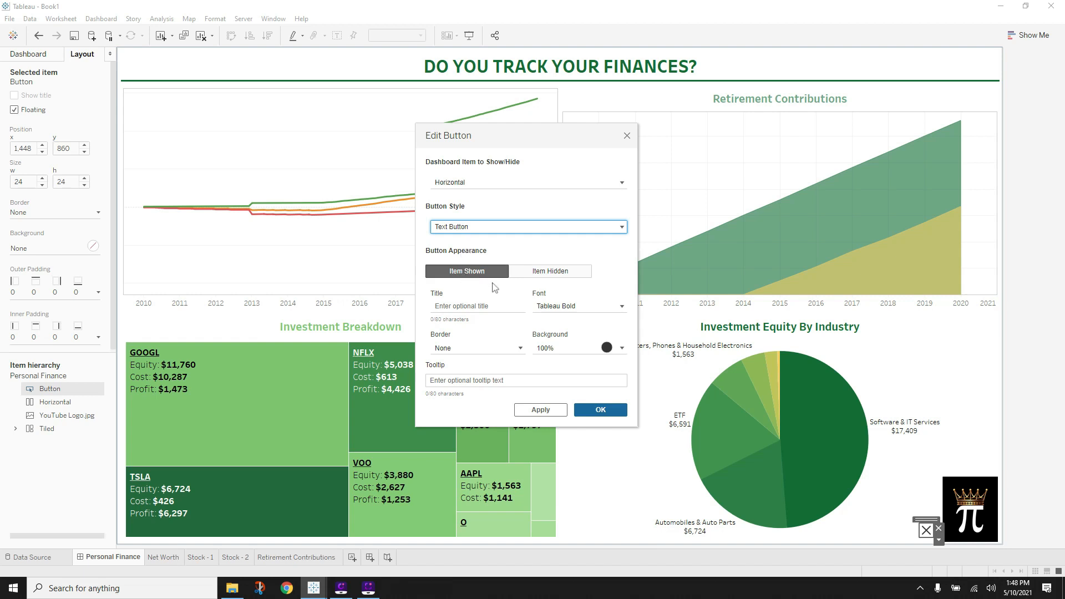
click(480, 305)
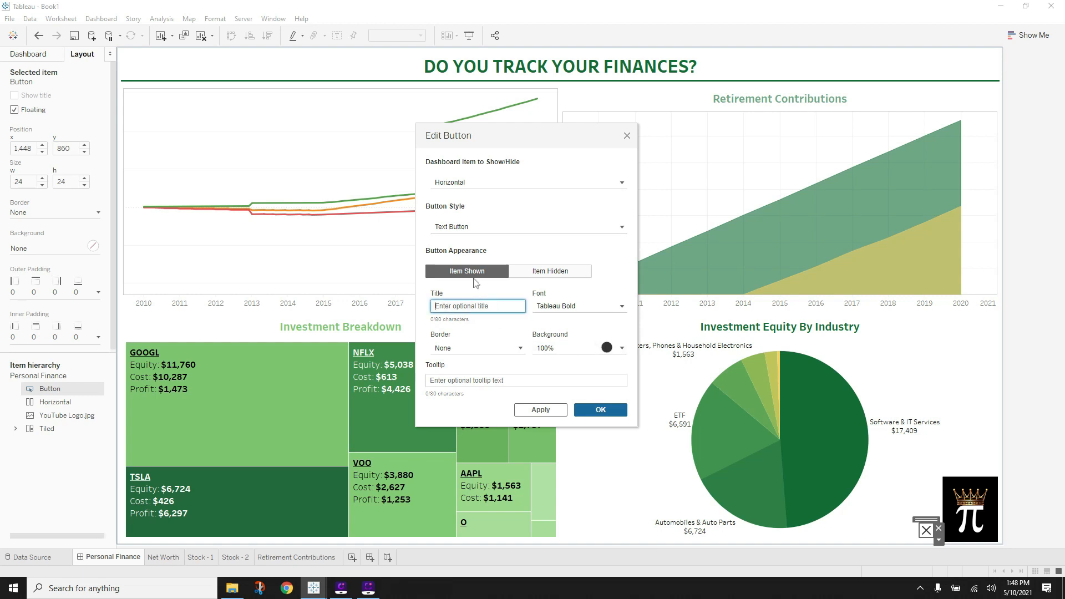
text(HIDE)
click(478, 348)
click(460, 385)
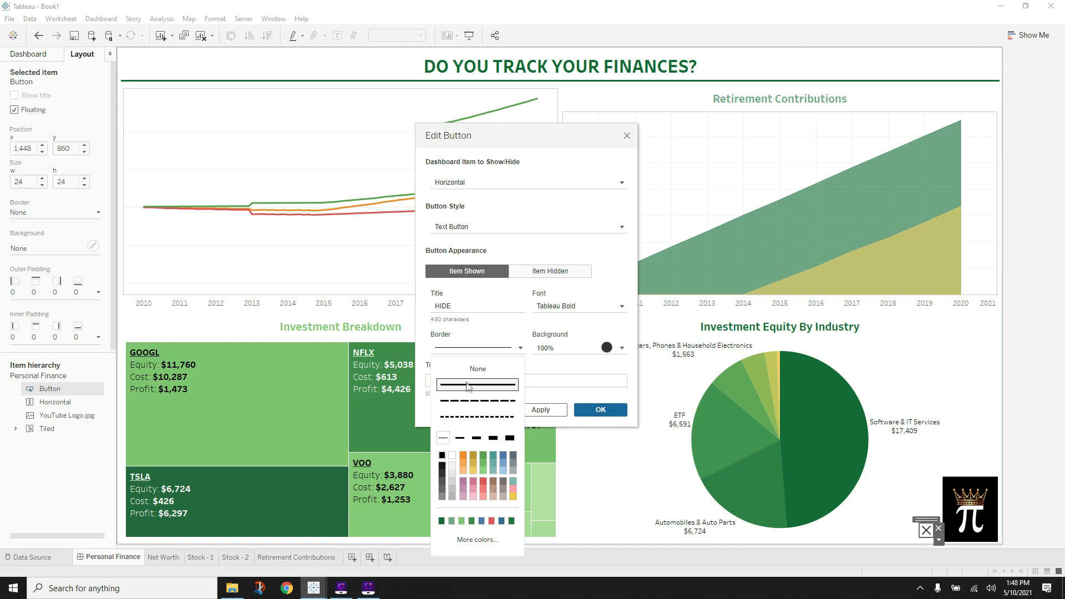
click(594, 348)
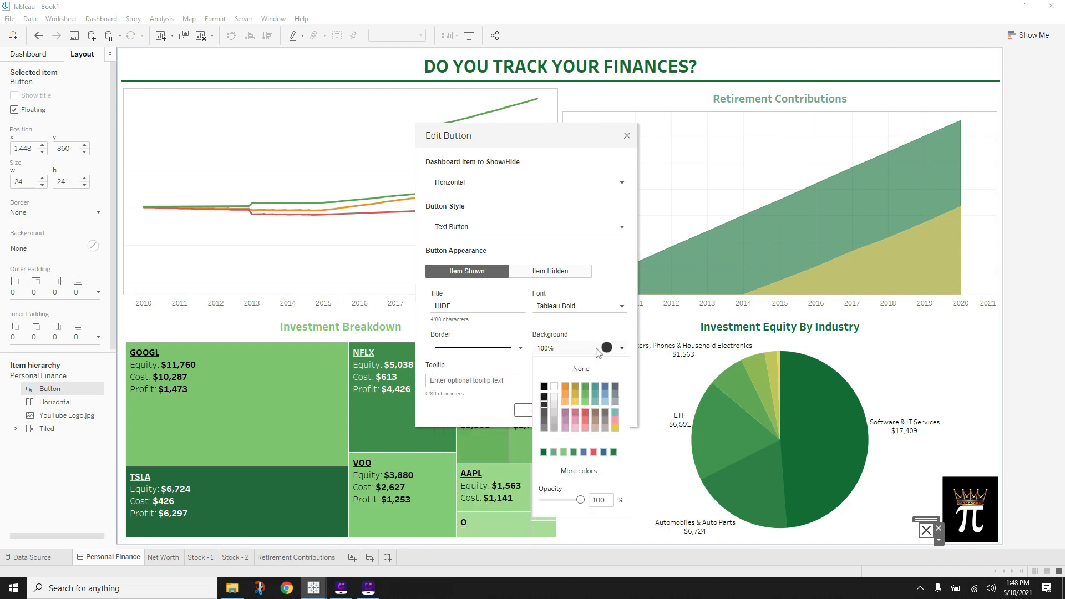
click(543, 429)
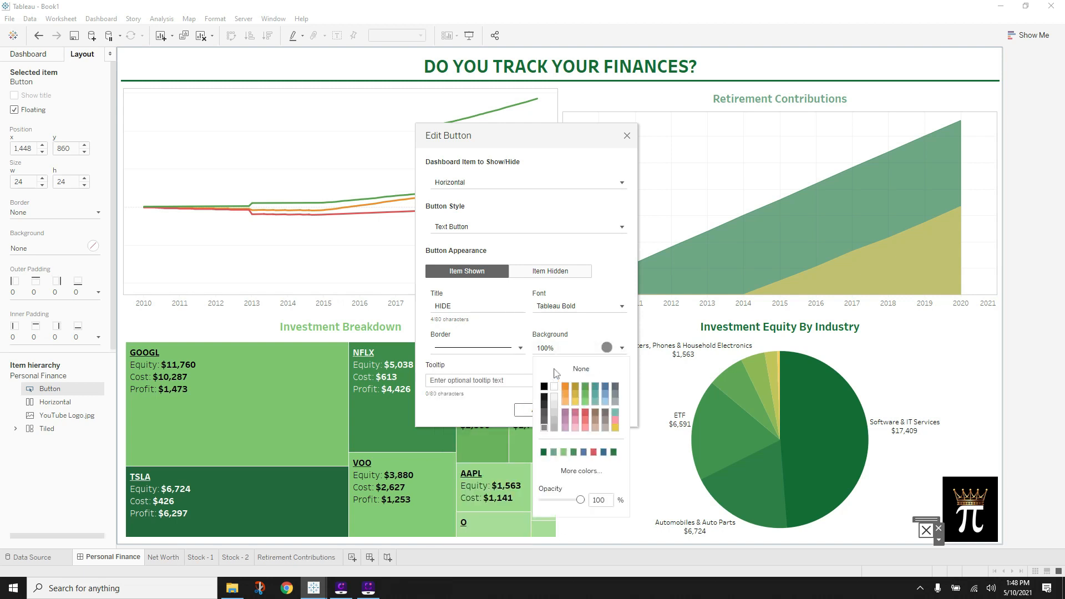
click(524, 363)
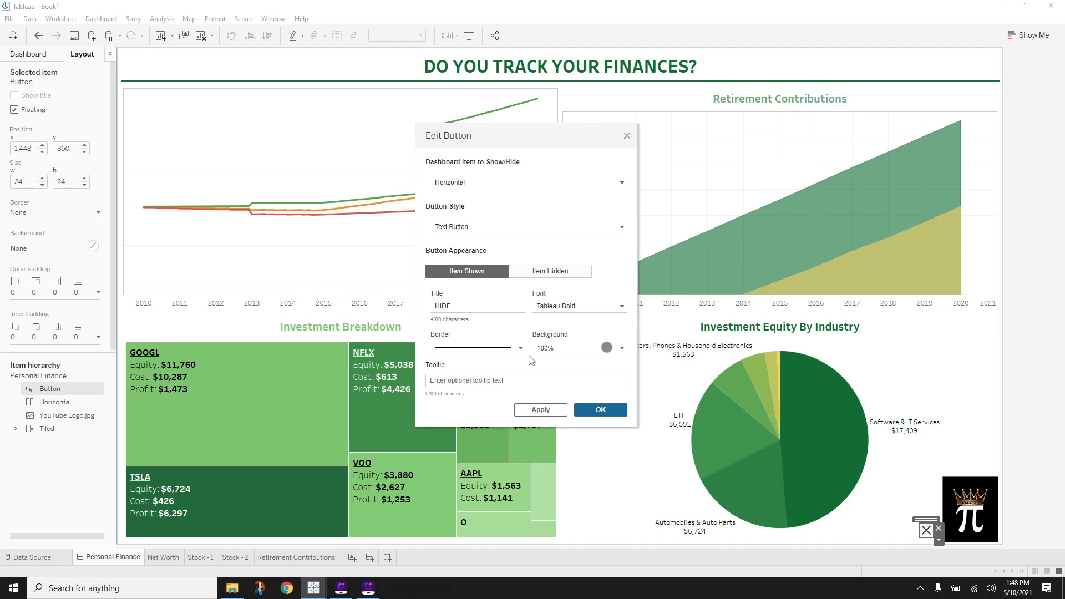
- Give the hidden state the title SHOW, a solid border and dark green background, and apply
click(541, 274)
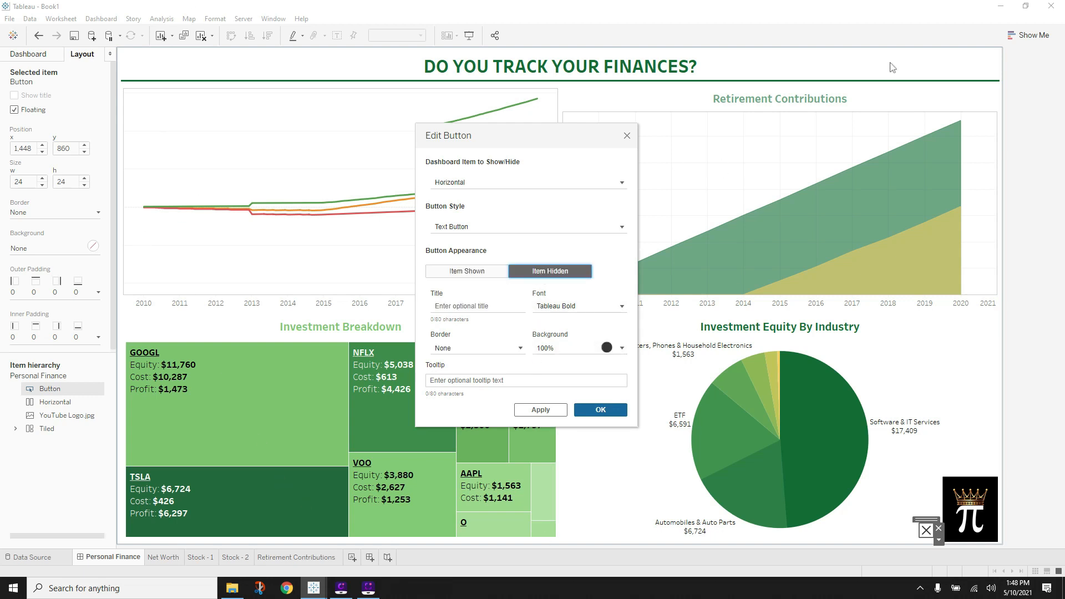
click(480, 306)
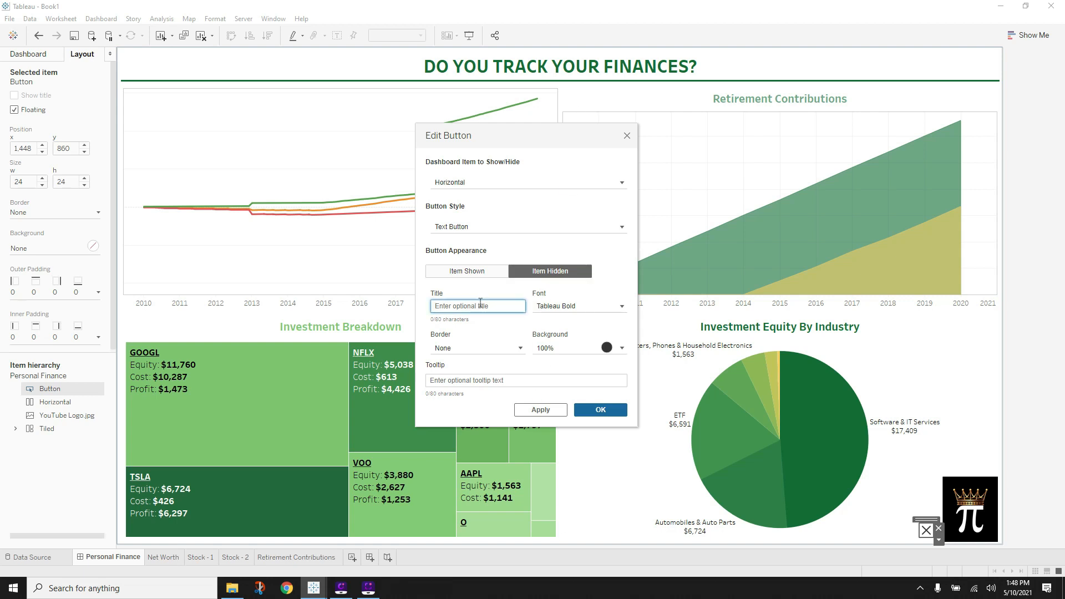
text(S)
key(BackSpace)
text(SHOW)
click(487, 347)
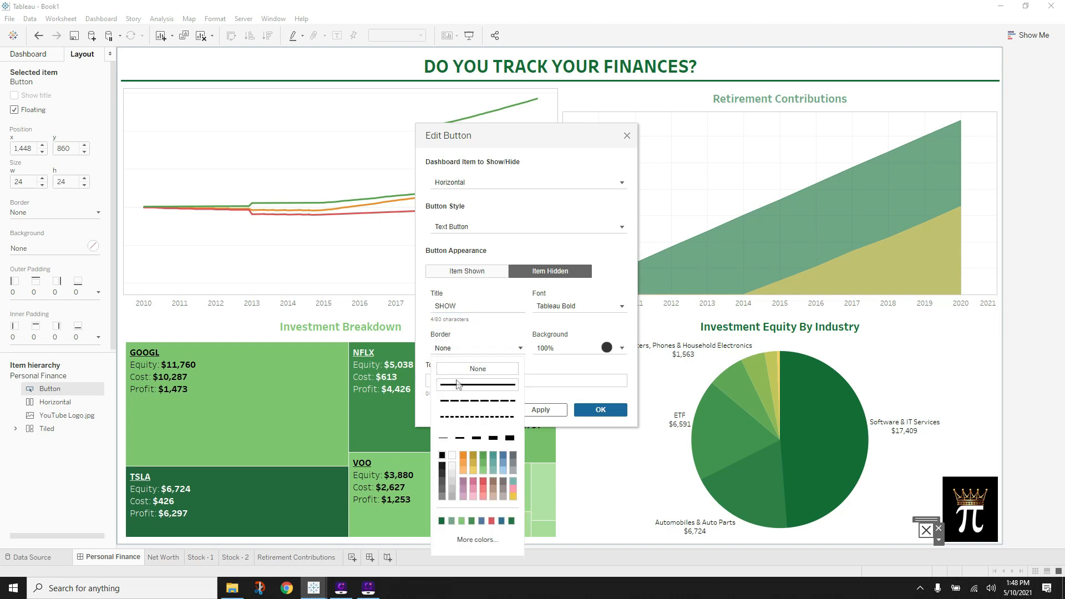
click(566, 348)
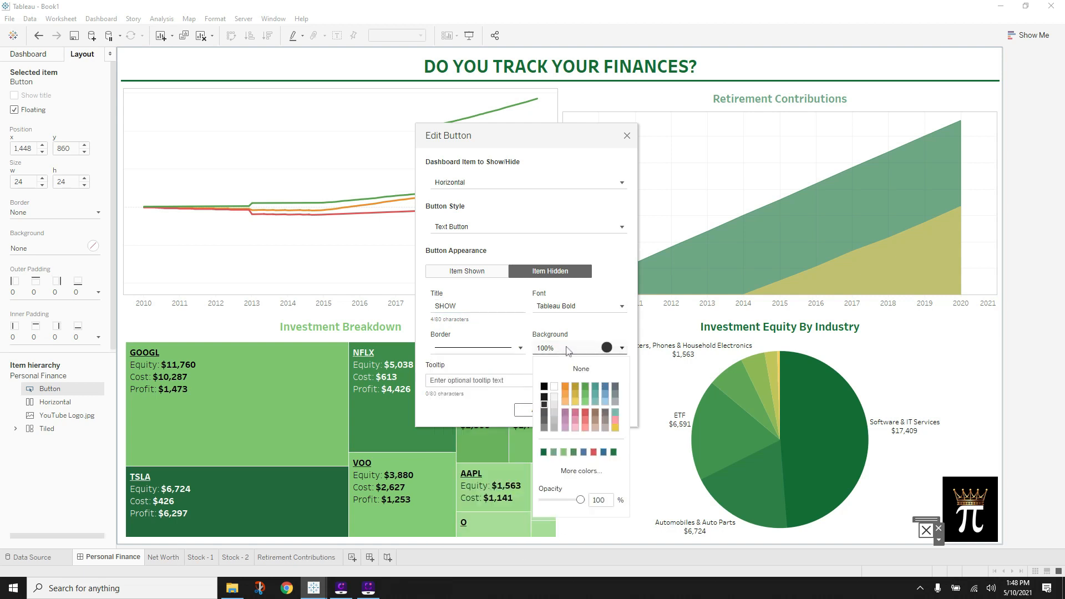
click(517, 367)
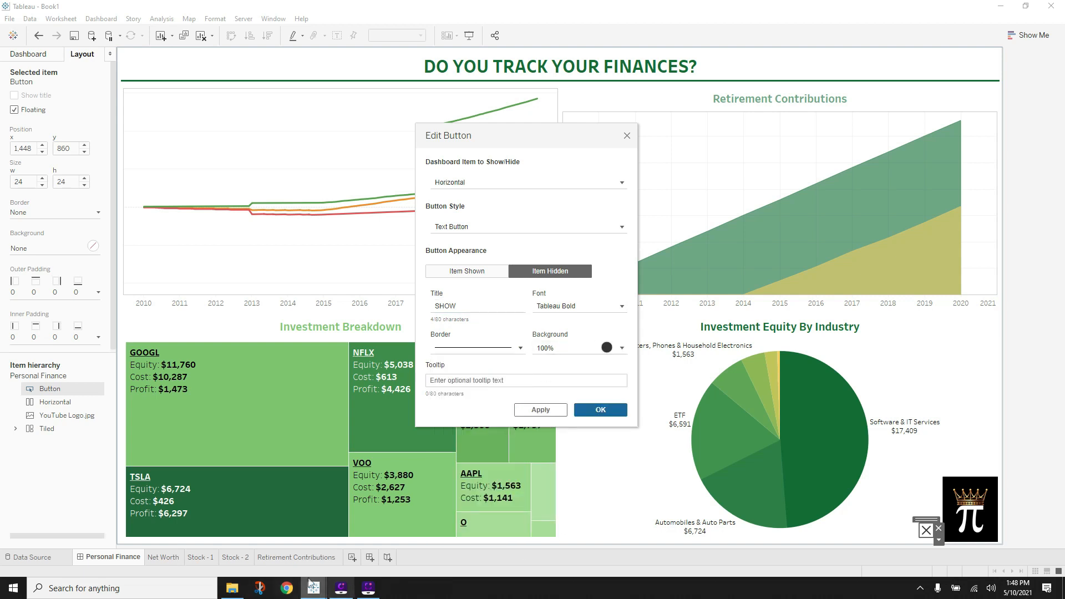
mouse_move(313, 588)
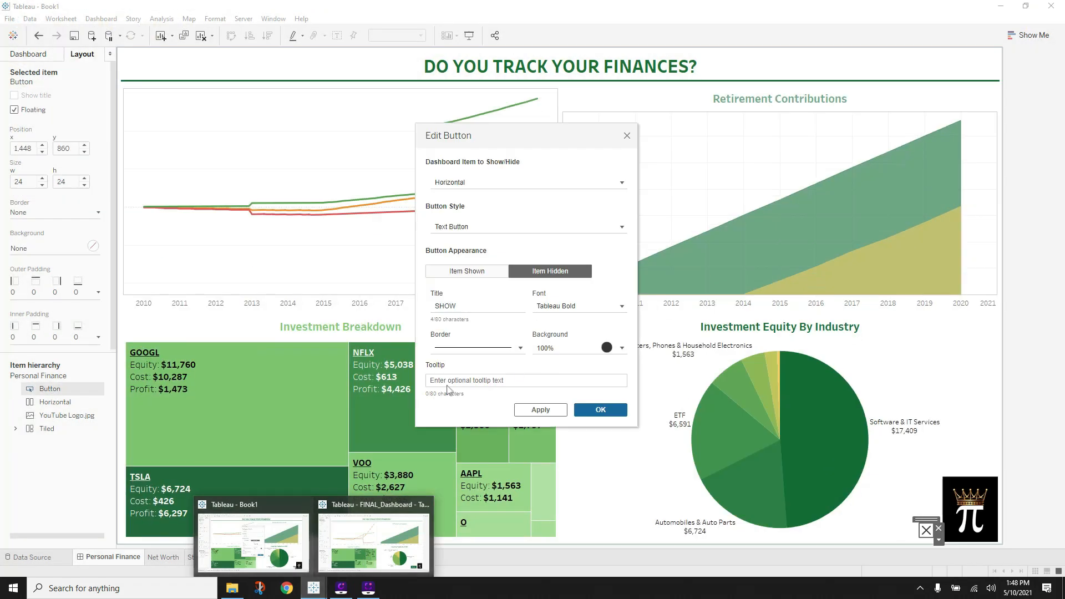
click(588, 349)
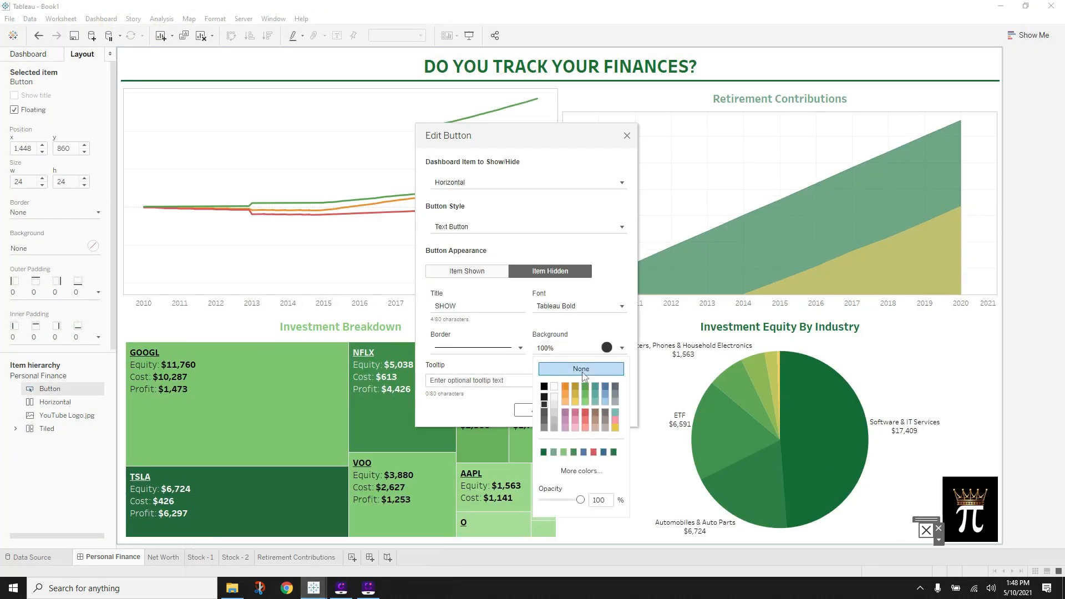
click(543, 453)
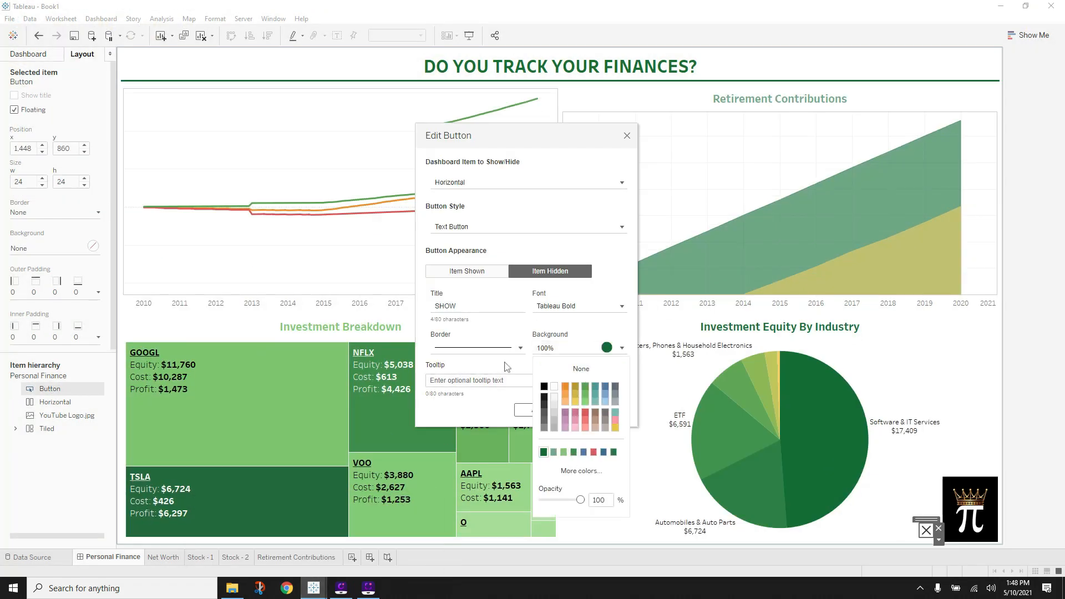
click(528, 369)
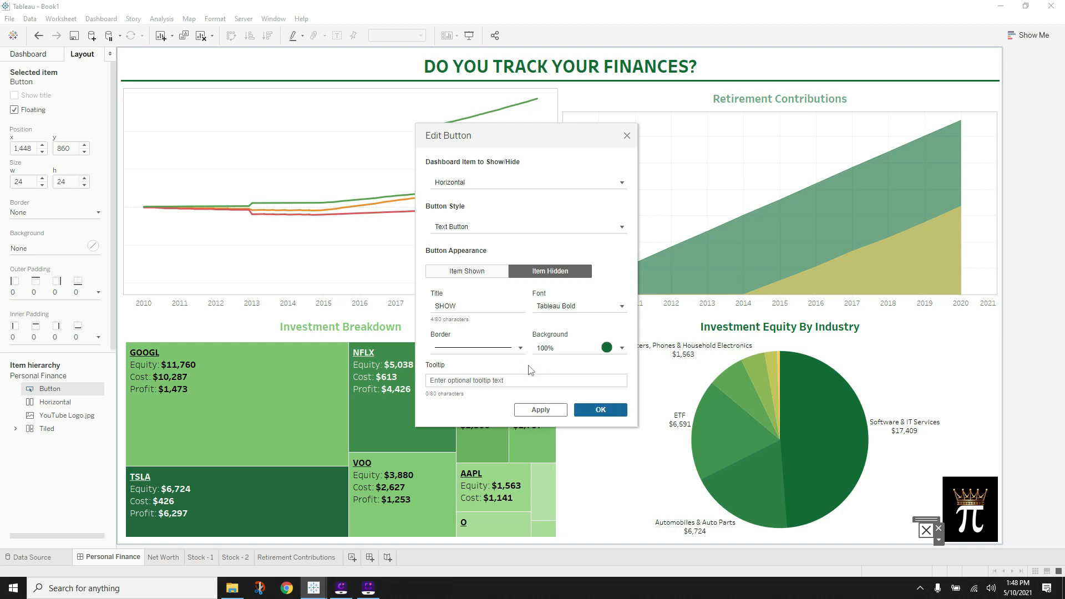
click(549, 413)
- Confirm the button settings and position the grey HIDE button just left of the pi logo
click(587, 413)
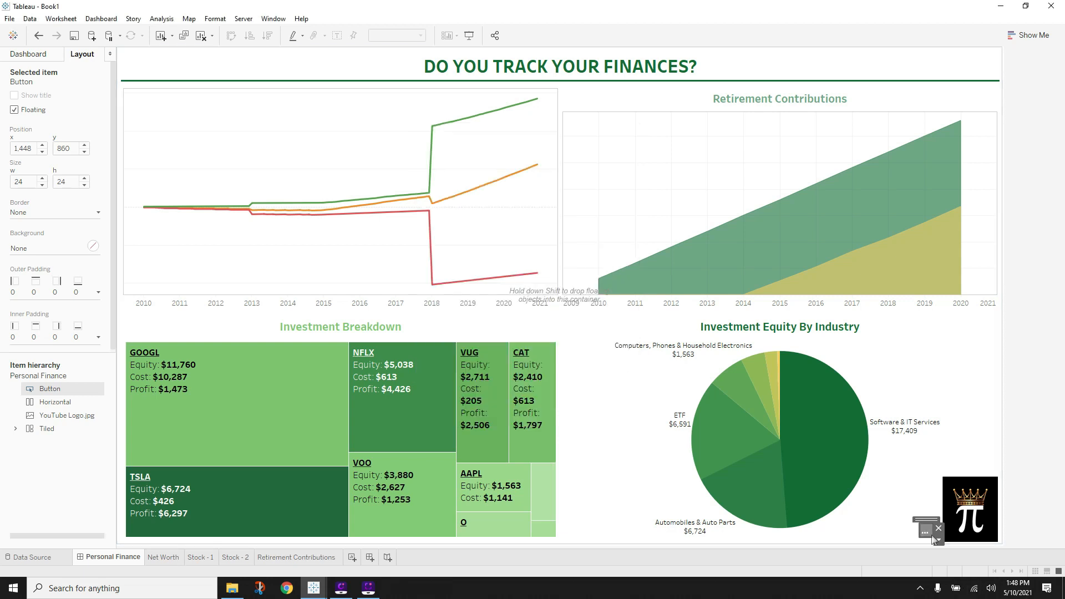
drag(924, 538, 877, 551)
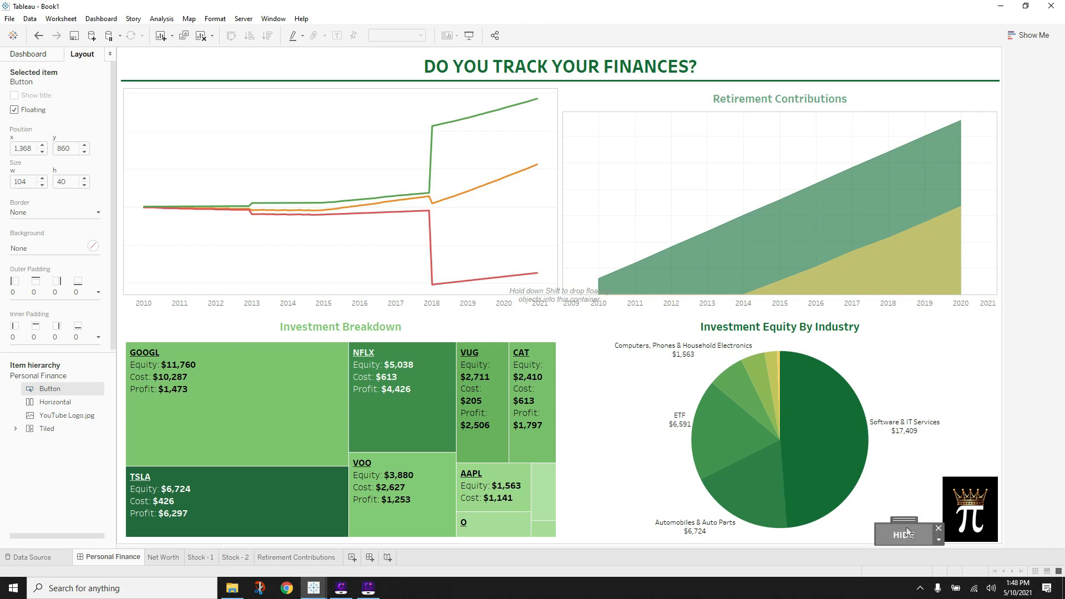
drag(907, 507, 911, 518)
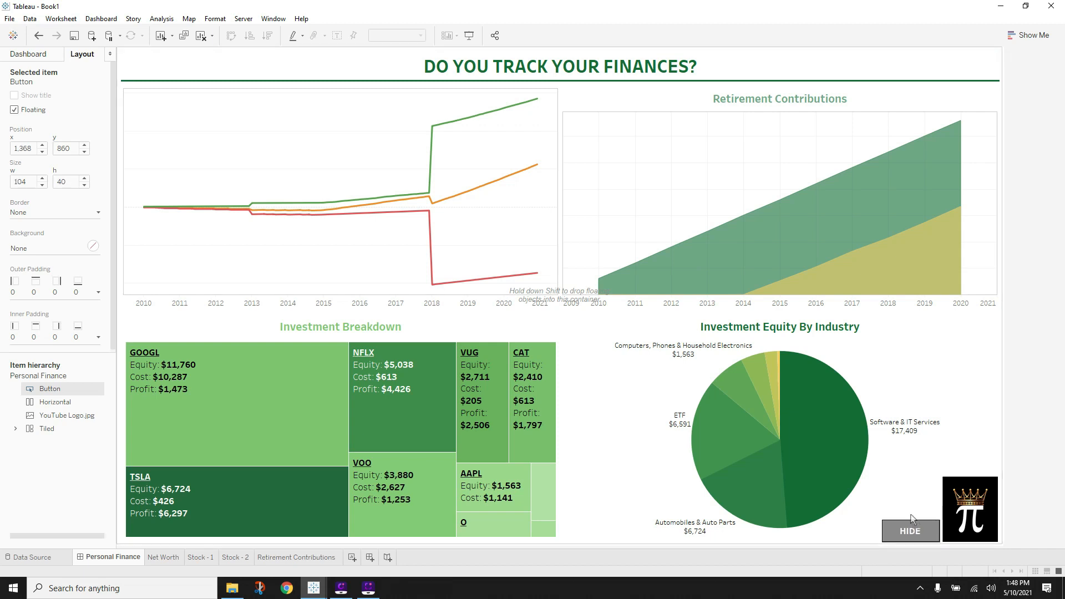
click(1005, 478)
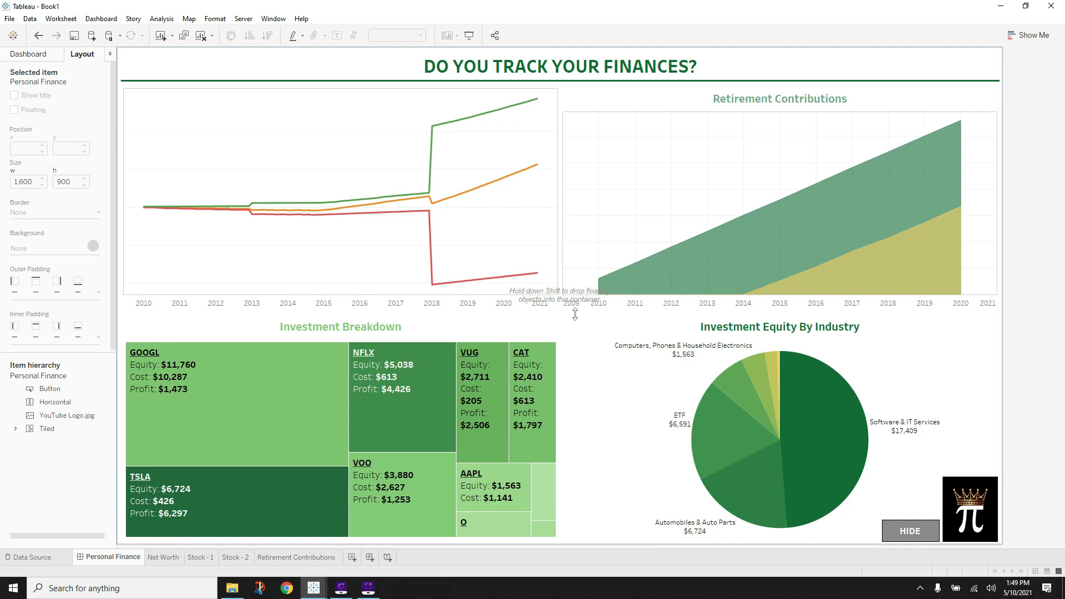
- Launch the screen snipping app, move its window, then close it
click(262, 586)
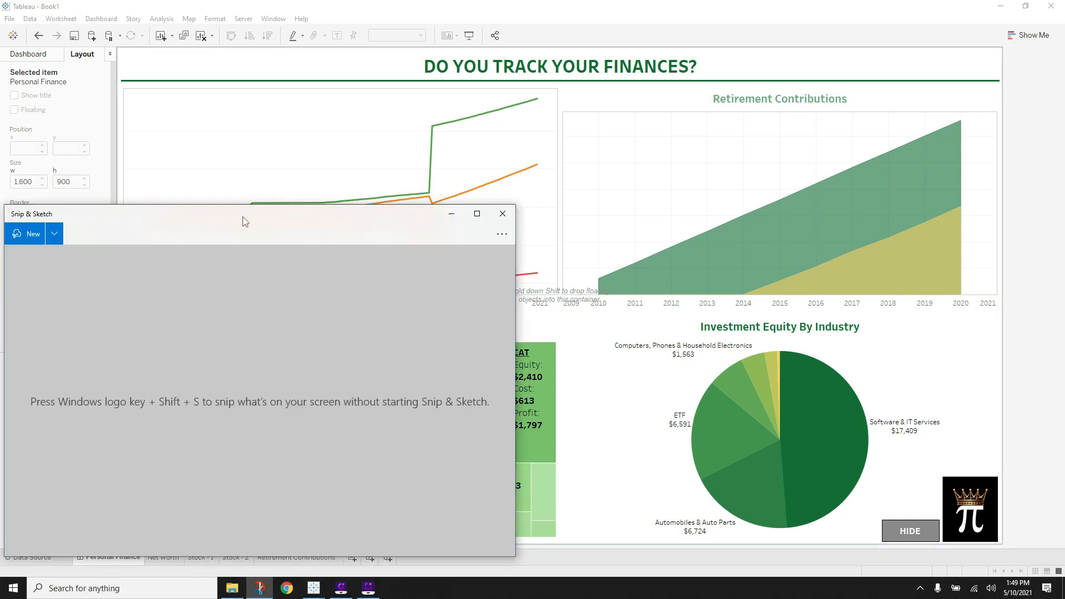
mouse_move(246, 222)
mouse_down()
mouse_move(333, 228)
mouse_move(523, 178)
mouse_up()
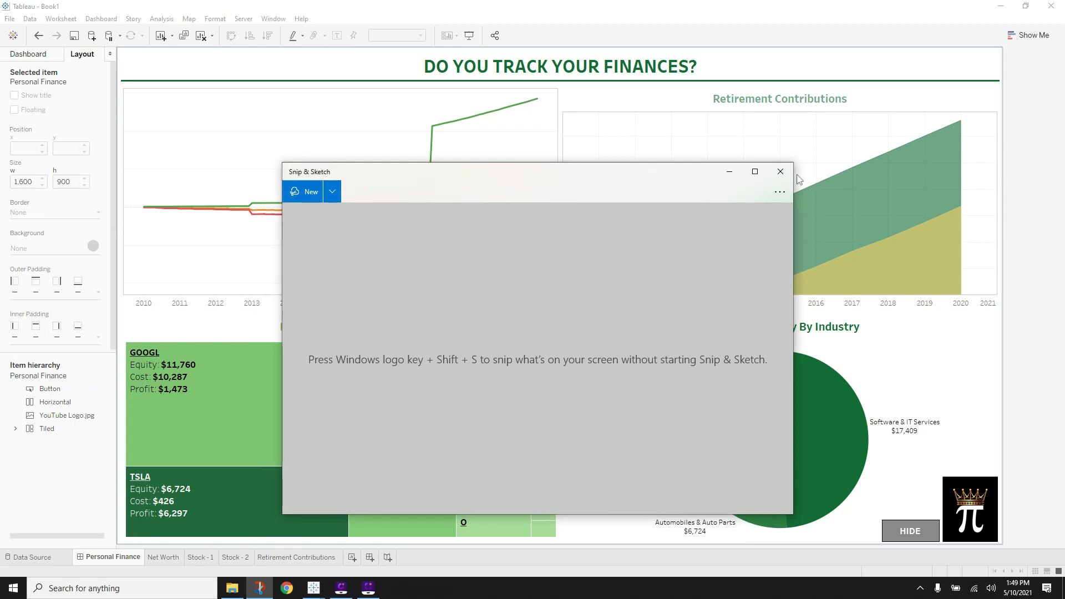
click(779, 172)
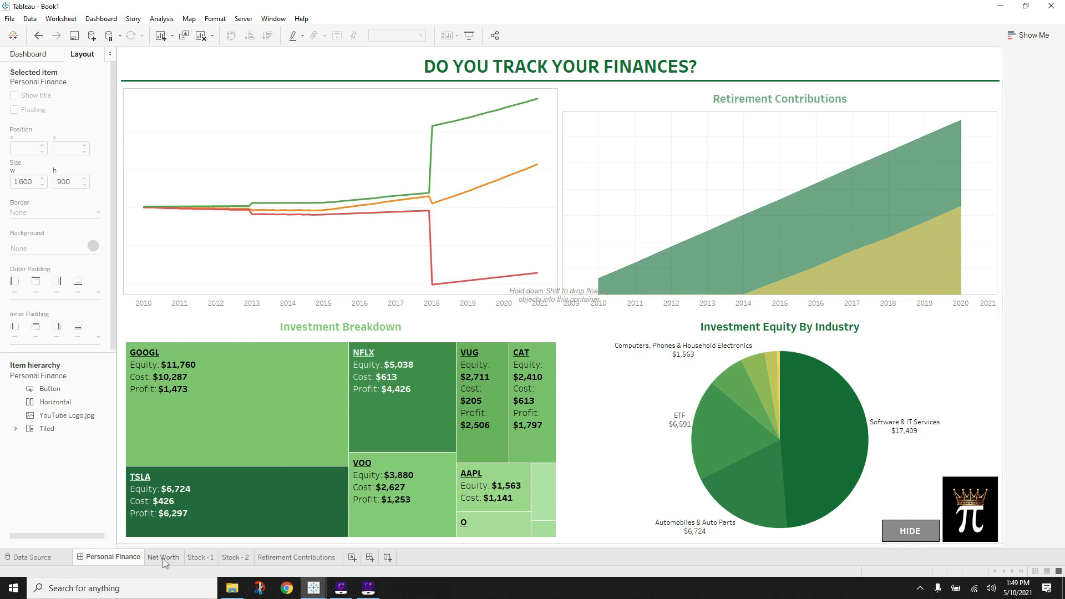
- From the Dashboard pane's Objects list, place an empty Image object onto the Personal Finance dashboard
mouse_move(162, 562)
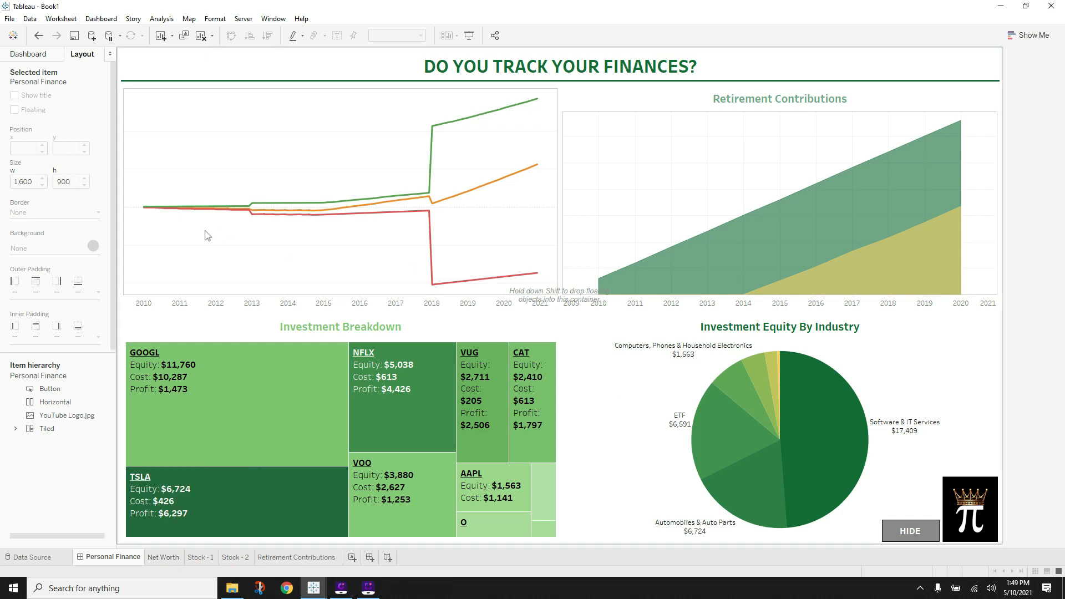
click(25, 54)
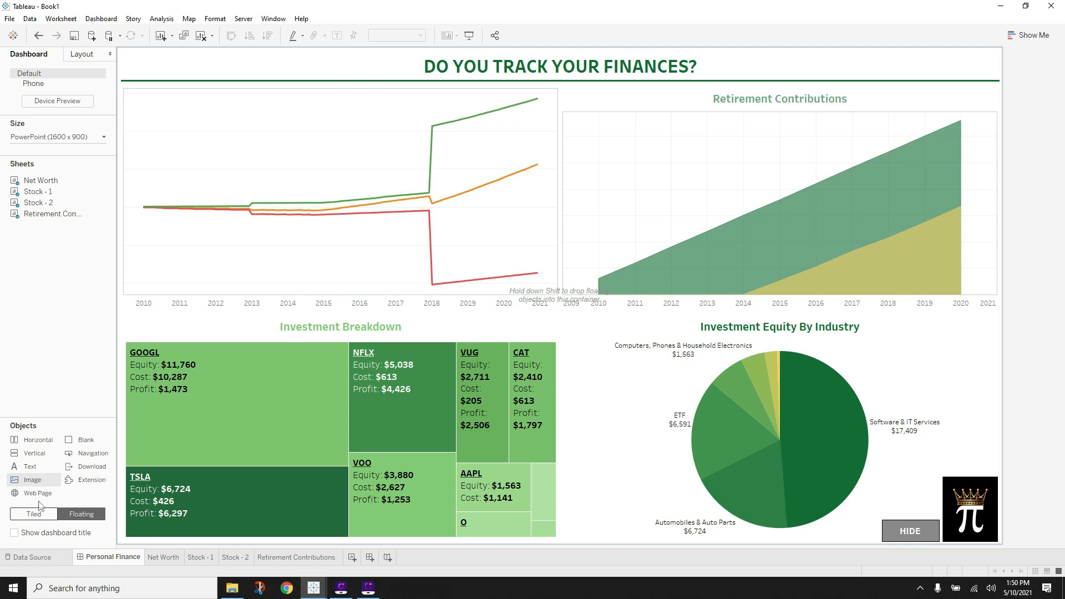
drag(36, 482, 332, 334)
click(47, 515)
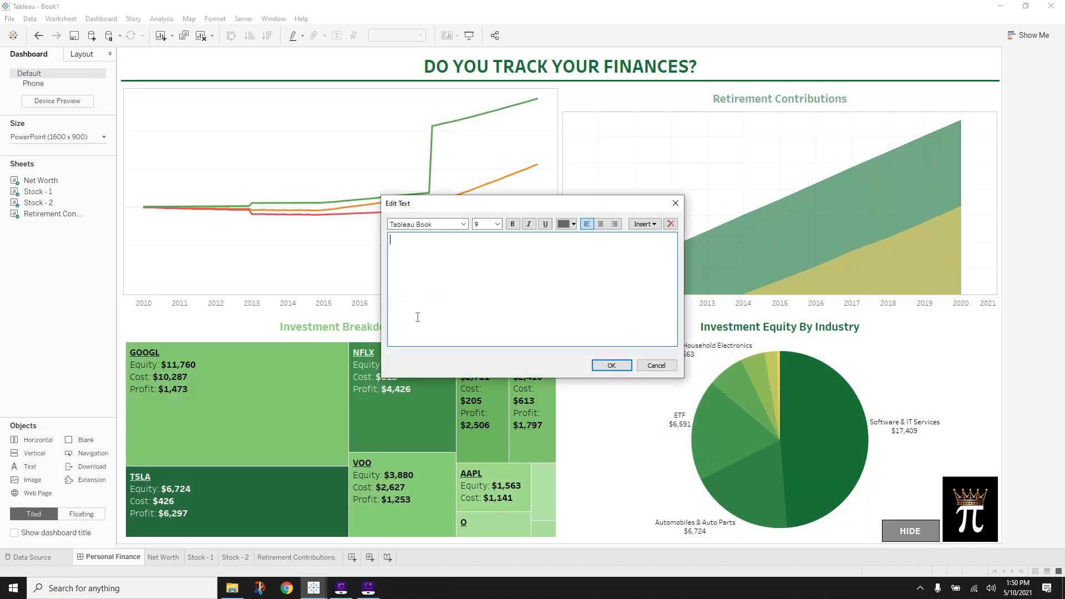
click(676, 204)
drag(31, 481, 326, 328)
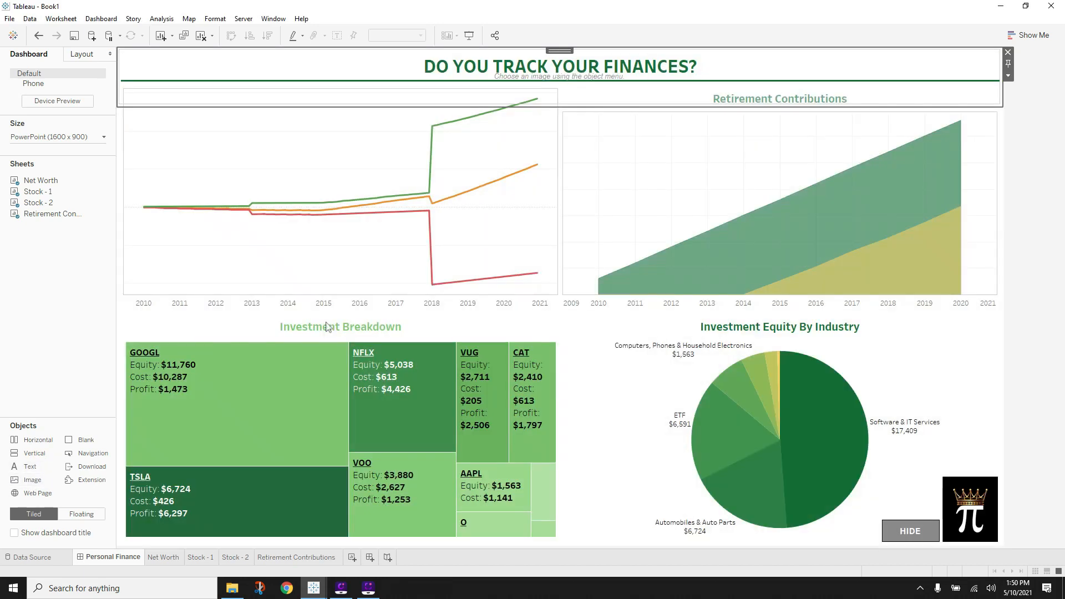
- Load Overlay.png from the 2 - Personal Finance Tableau Files folder with Fit Image ticked
click(609, 208)
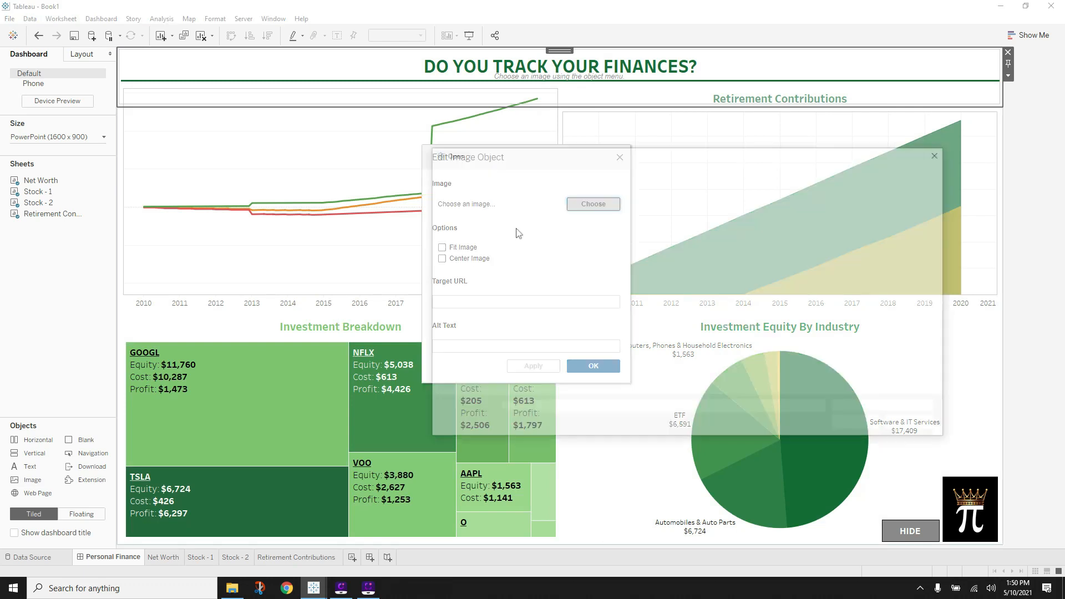
click(587, 172)
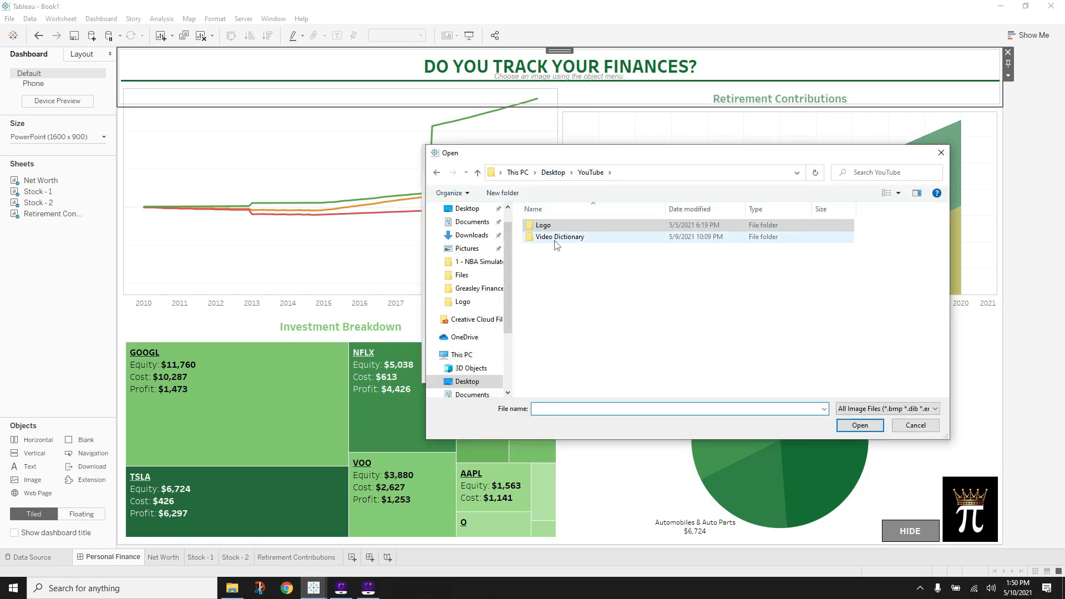
double_click(556, 238)
double_click(580, 227)
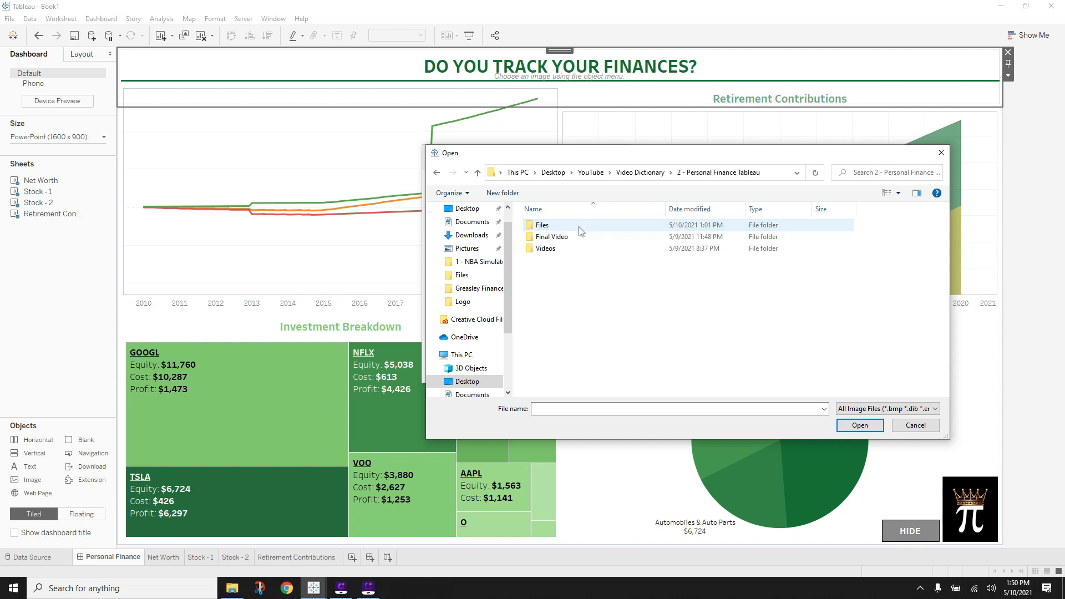
double_click(562, 227)
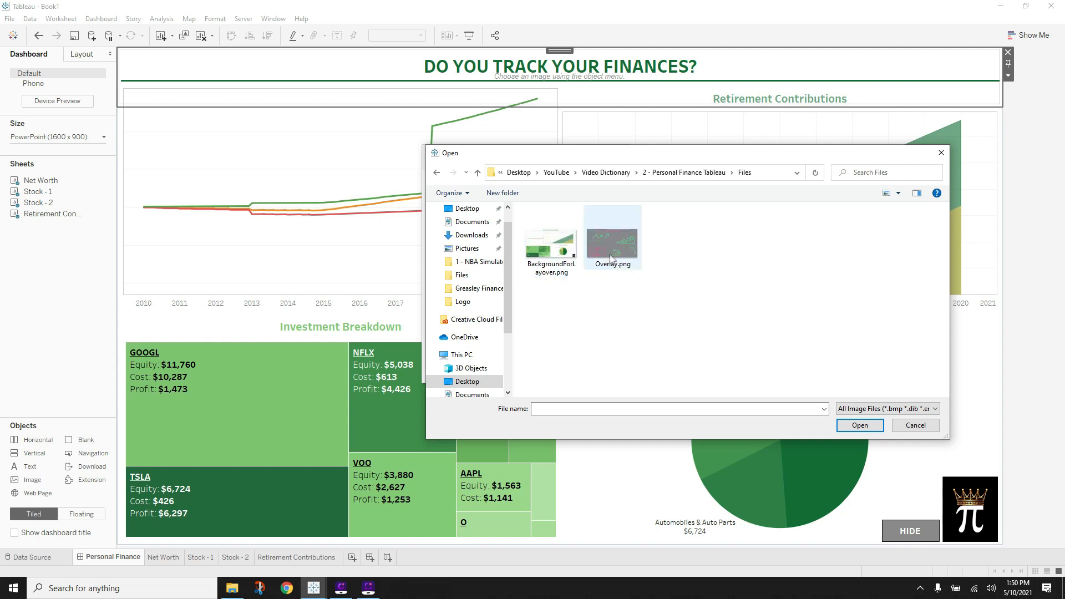
double_click(610, 258)
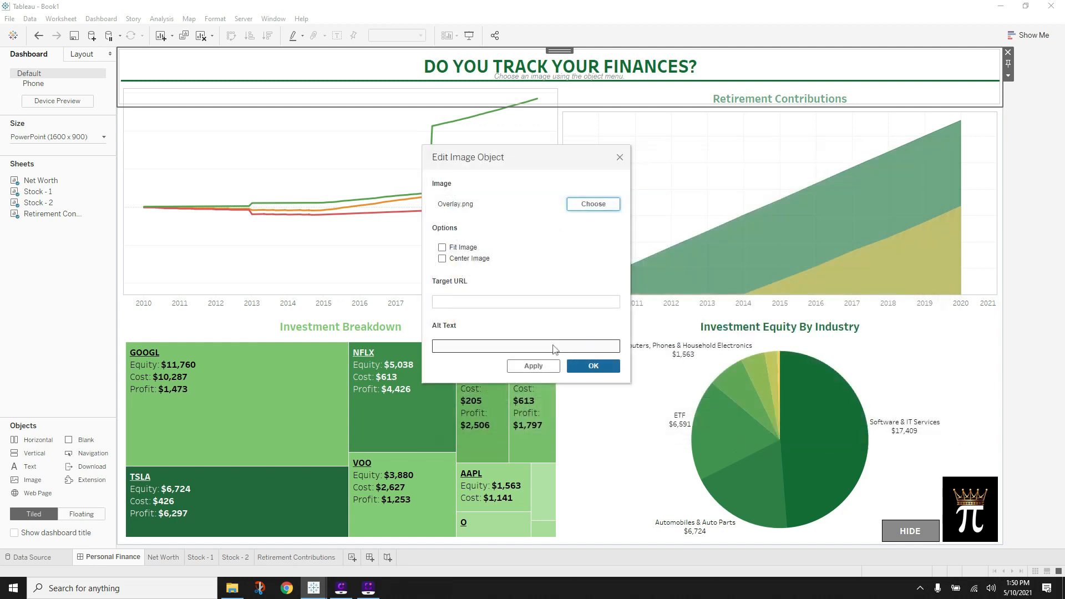
click(442, 247)
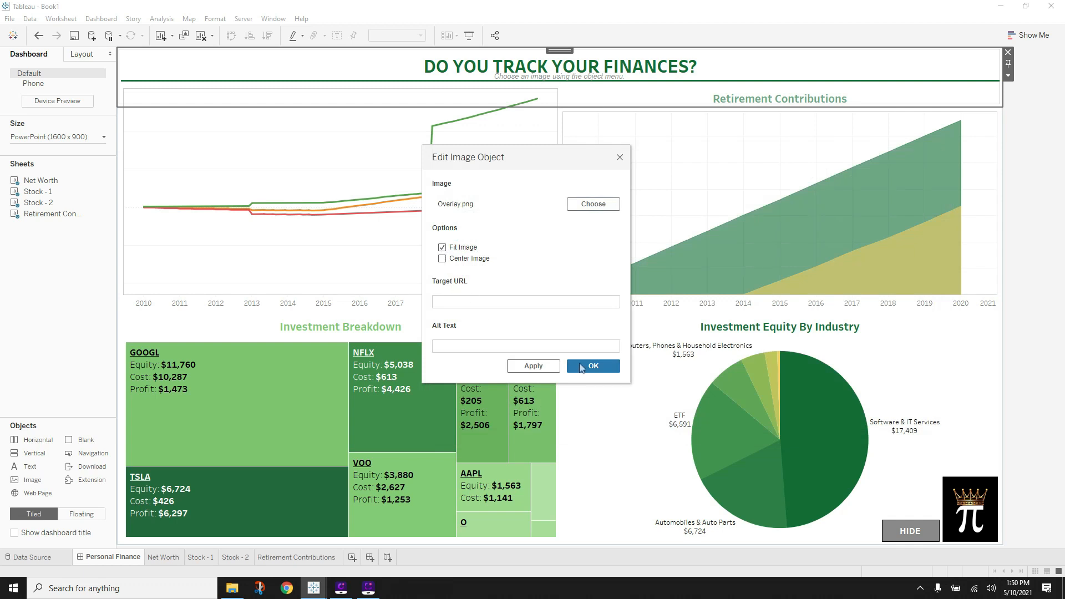
click(581, 367)
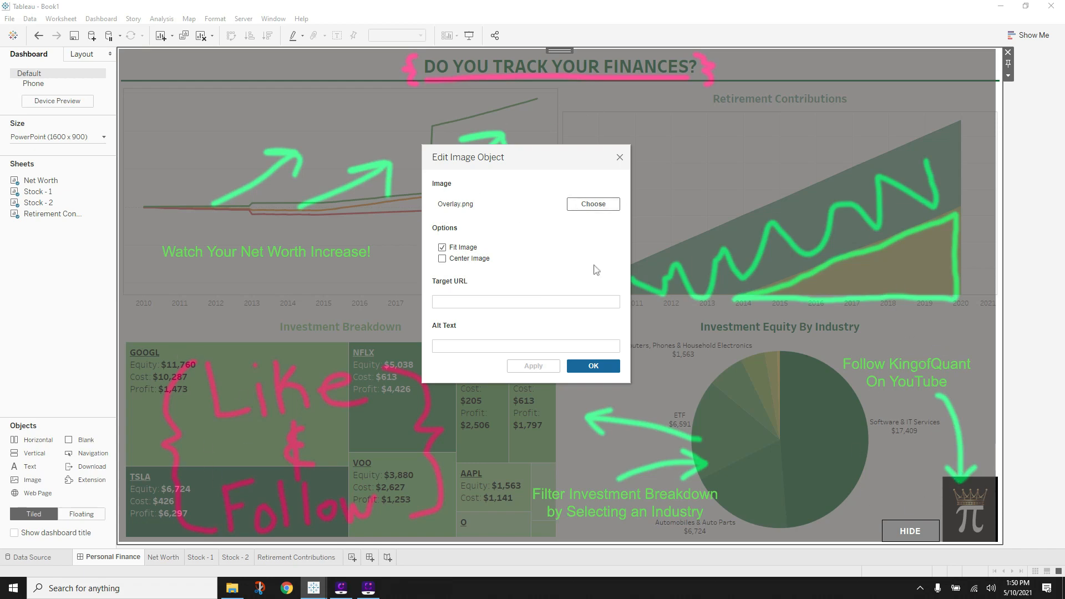
- Confirm the Edit Image Object box with OK and deselect the dashboard
click(607, 365)
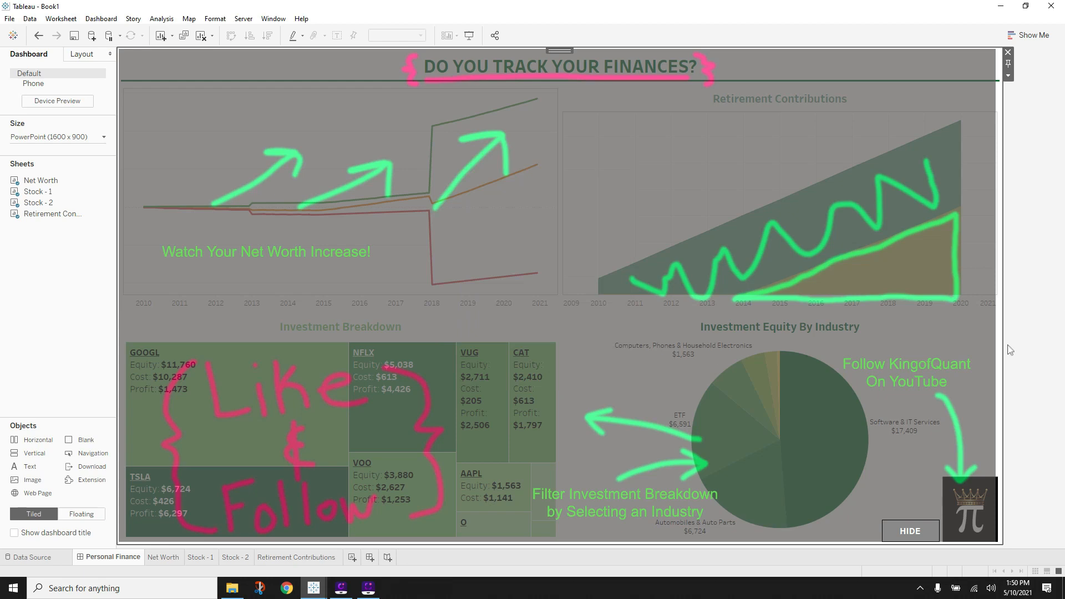
click(1034, 104)
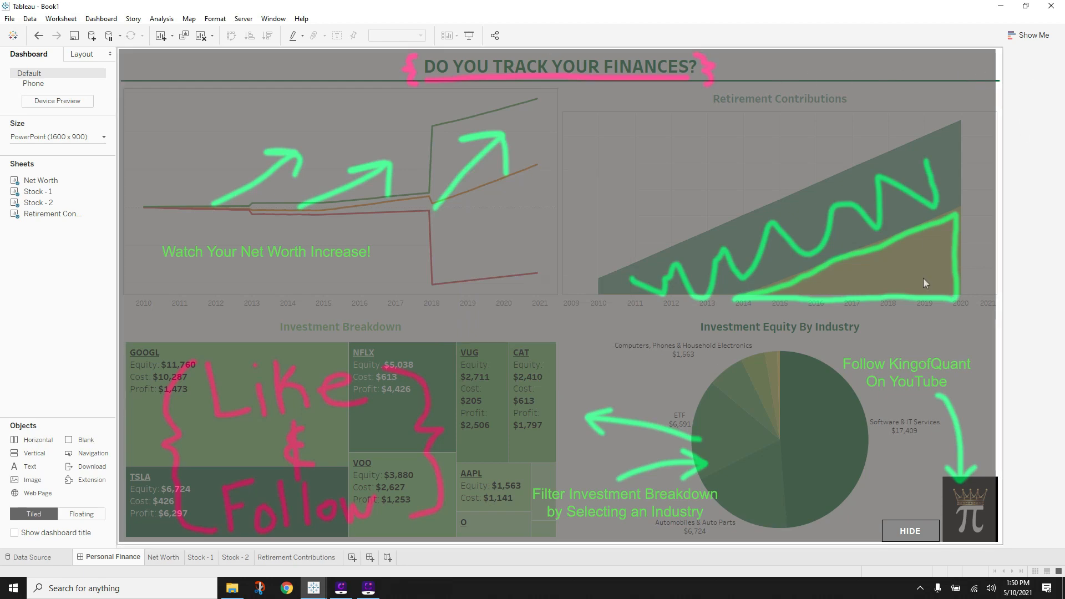
- Set the custom dashboard width to 1590 px
click(67, 138)
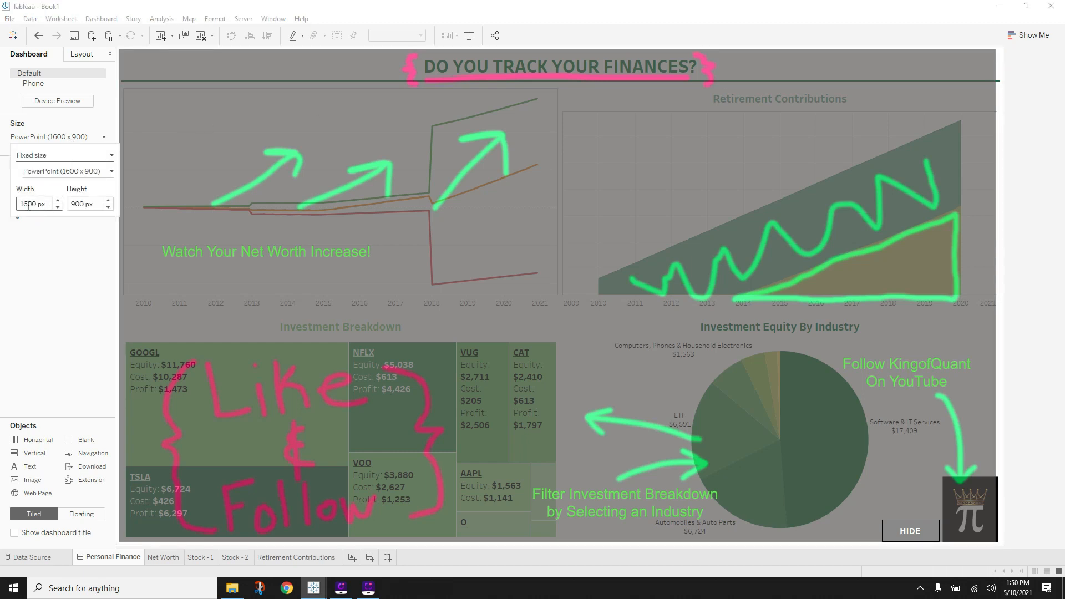
drag(37, 205, 22, 205)
text(1590)
click(45, 283)
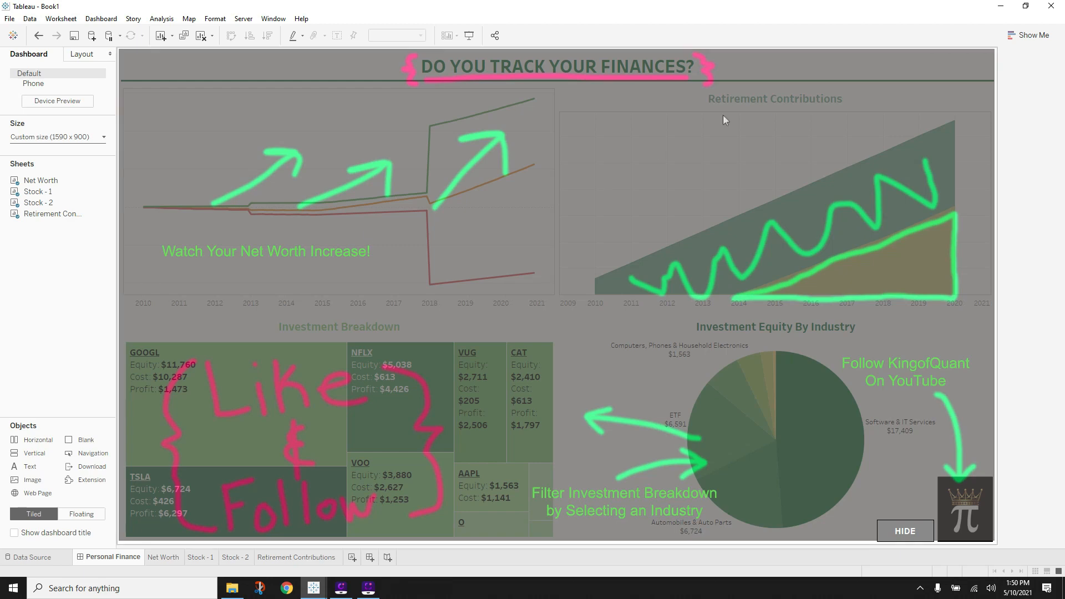
- Try a dashboard height of 890 px, then set it back to 900 px
click(82, 138)
click(73, 203)
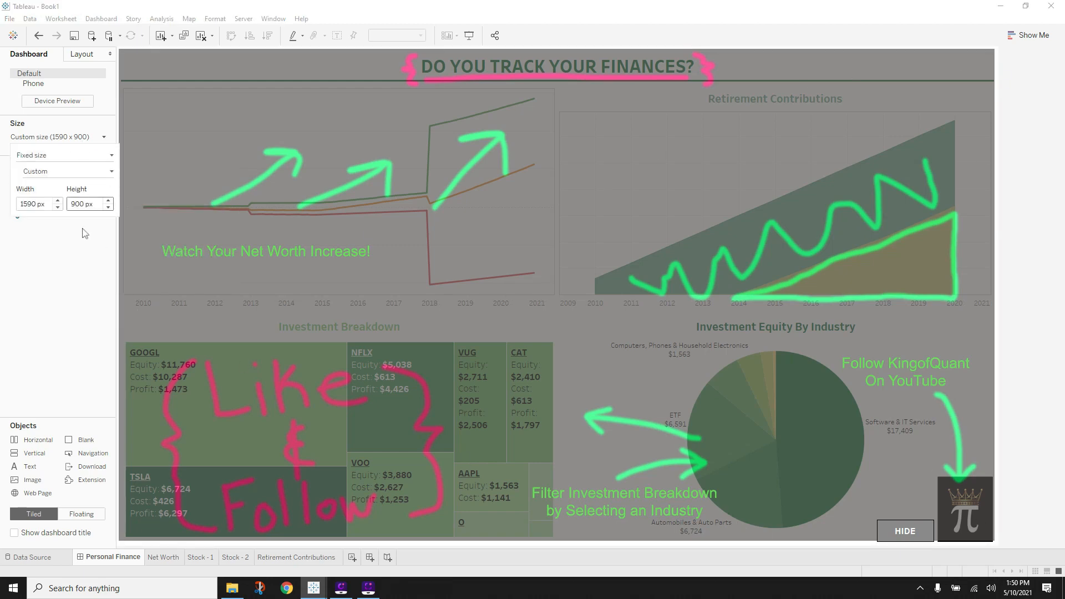
text(8)
key(Return)
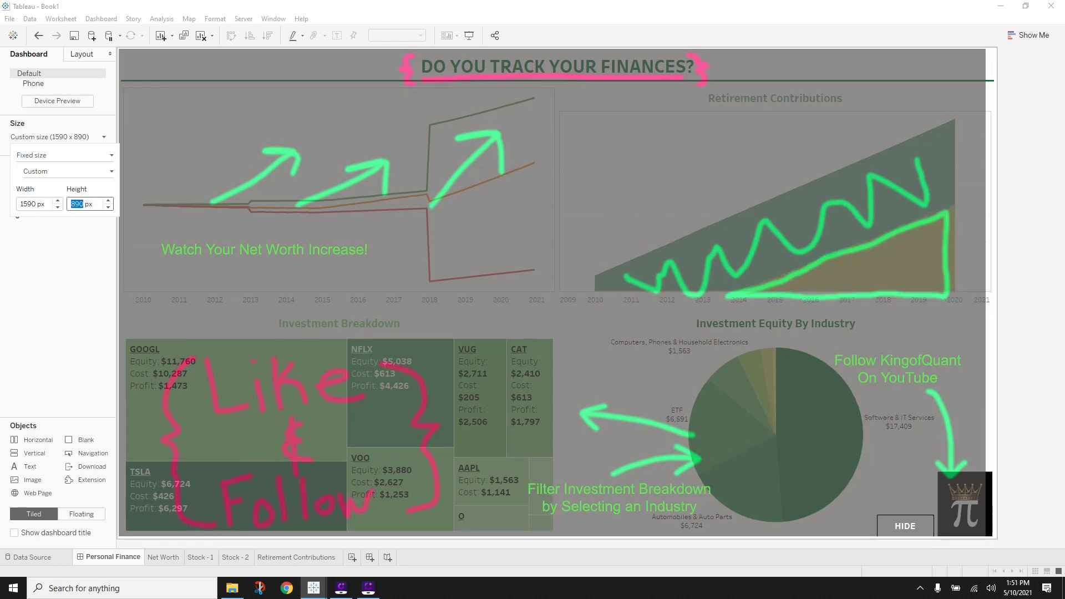
click(91, 229)
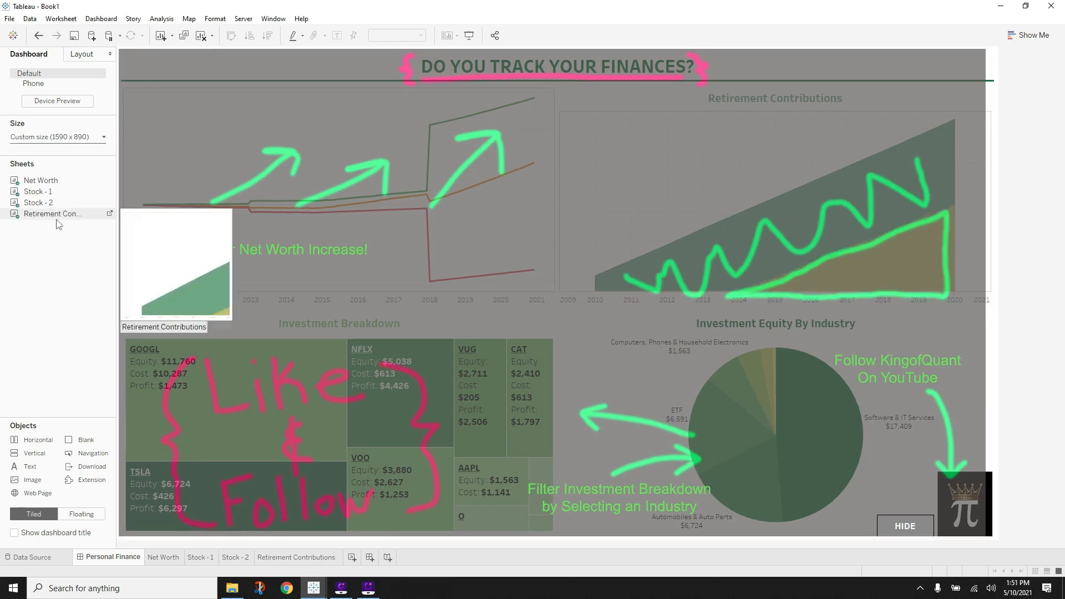
click(59, 137)
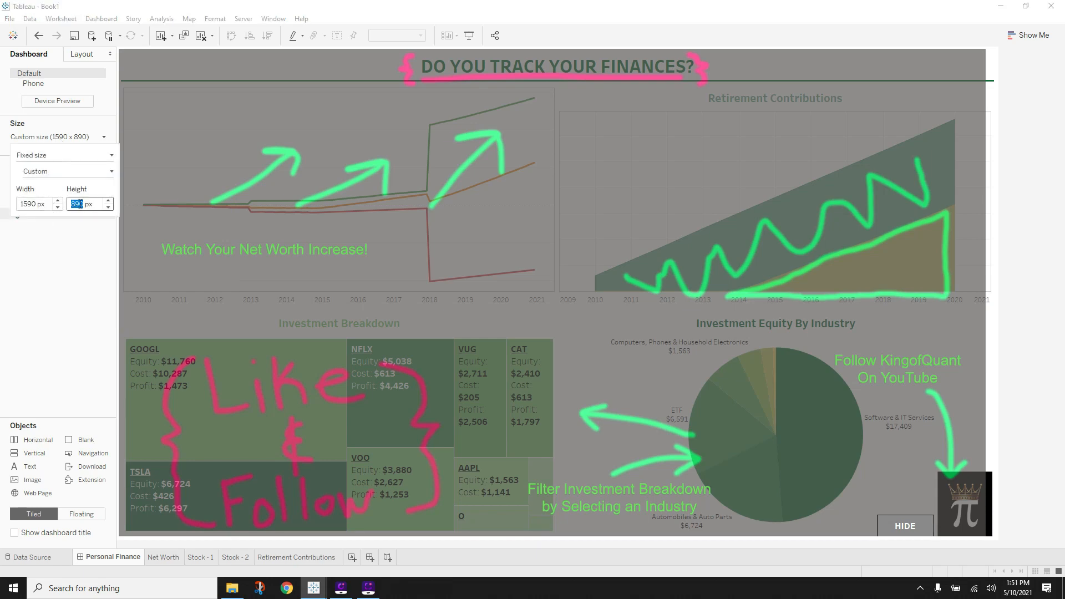
text(900)
key(Return)
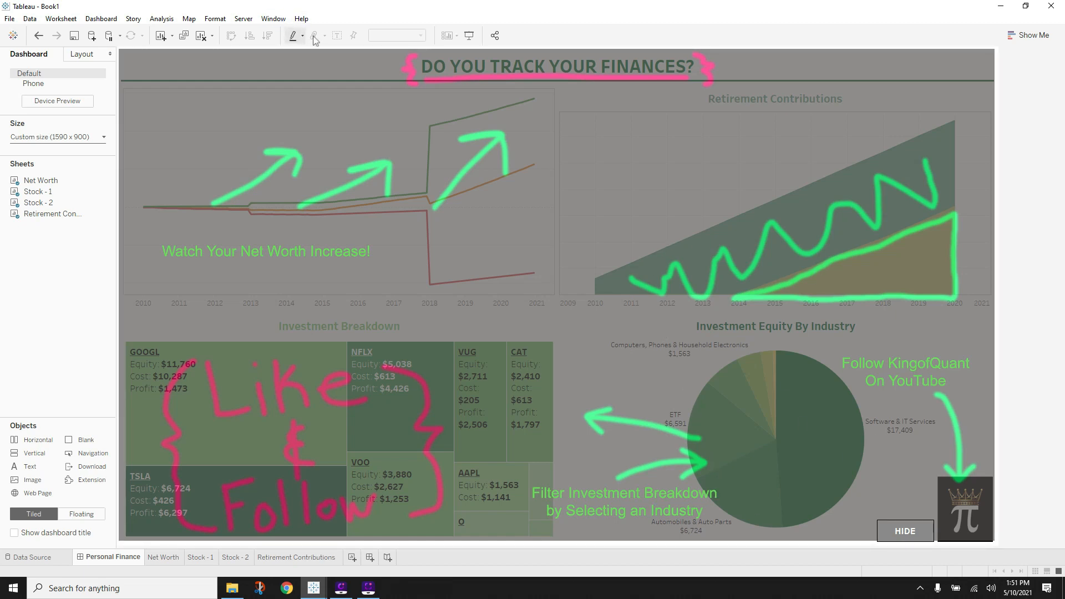
- In presentation mode, toggle the overlay with HIDE/SHOW several times, ending shown, then exit
click(470, 36)
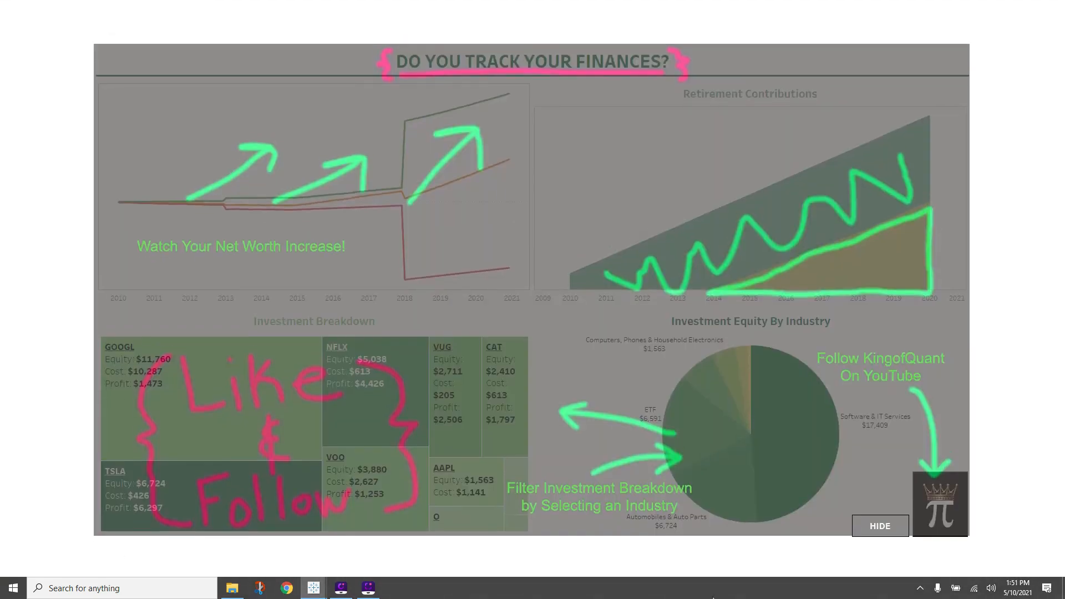
click(879, 526)
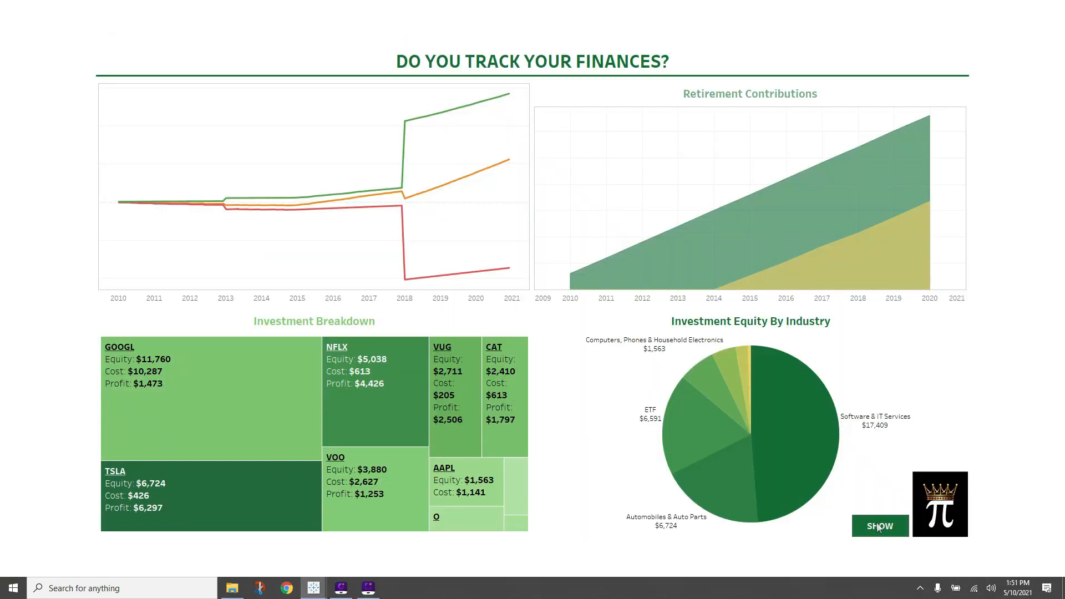
click(878, 527)
click(878, 527)
click(878, 526)
click(879, 527)
click(878, 526)
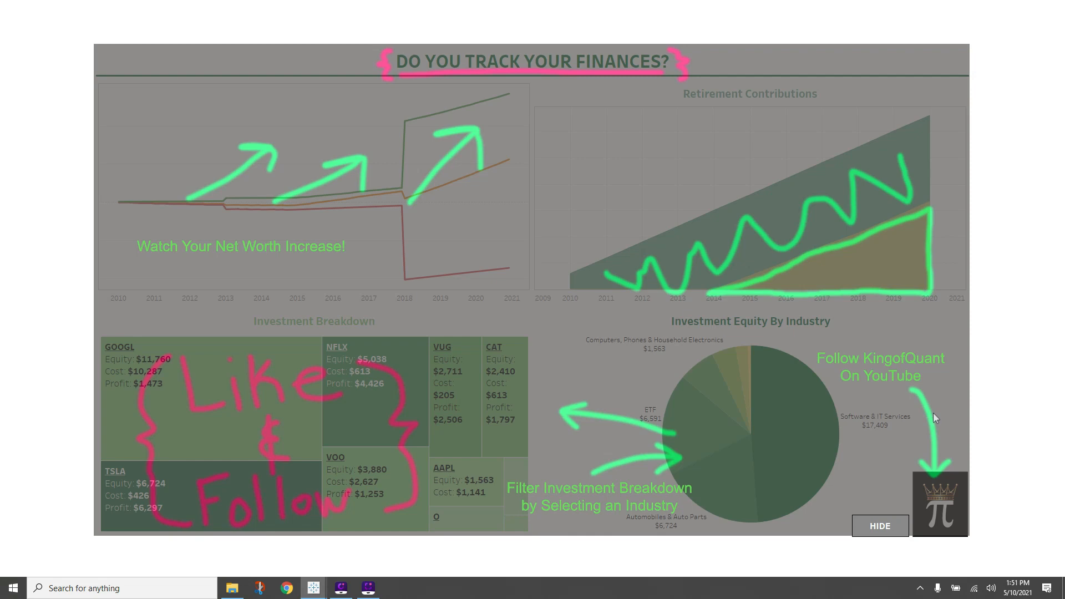
key(Escape)
- Nudge the floating HIDE button slightly up and left, then deselect it
click(917, 528)
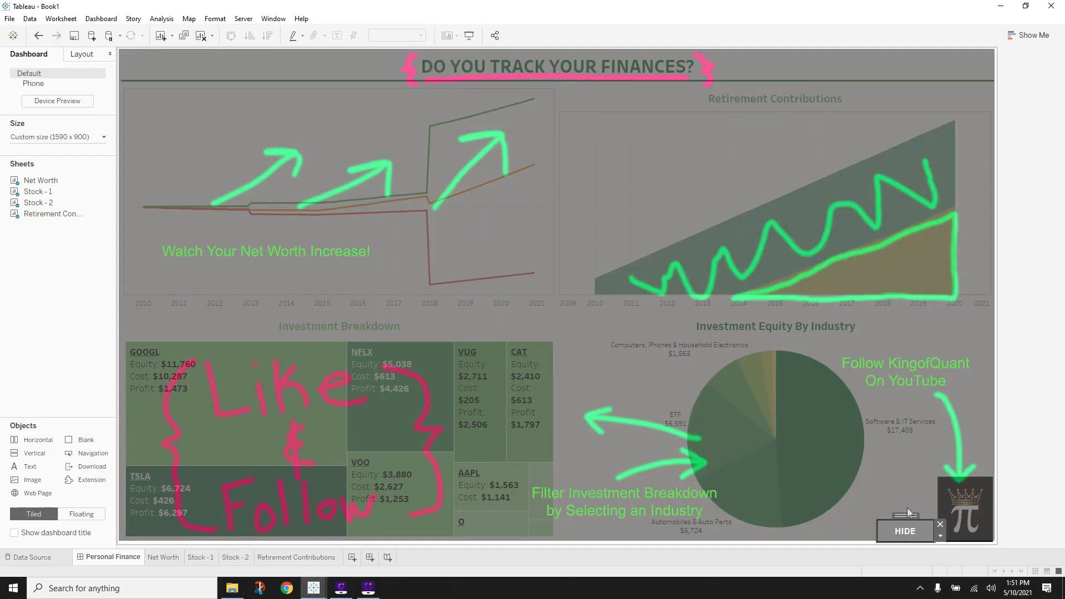
drag(907, 511, 905, 506)
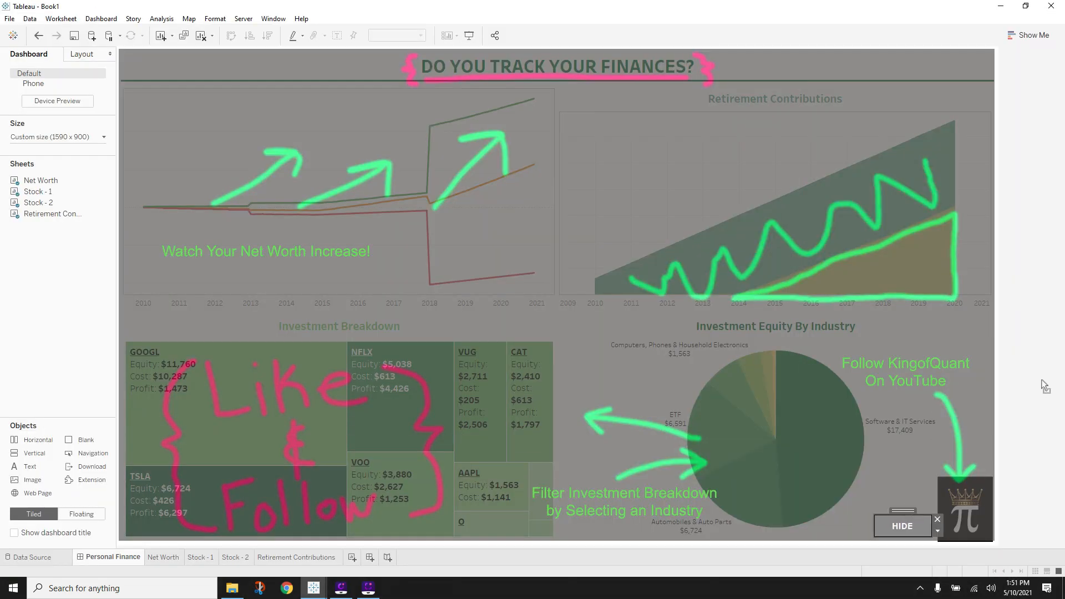
click(1019, 346)
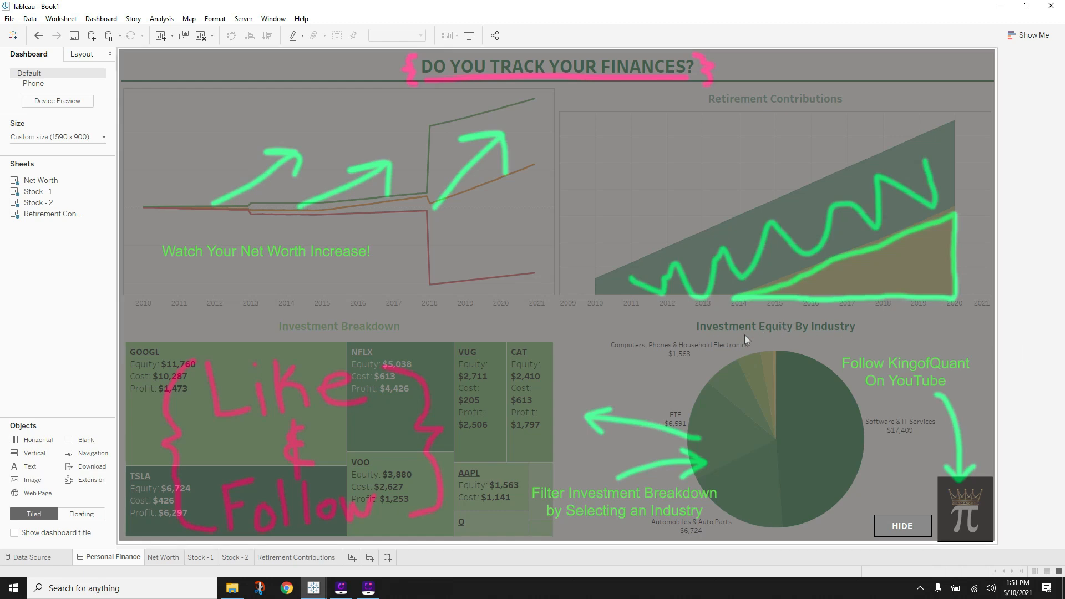